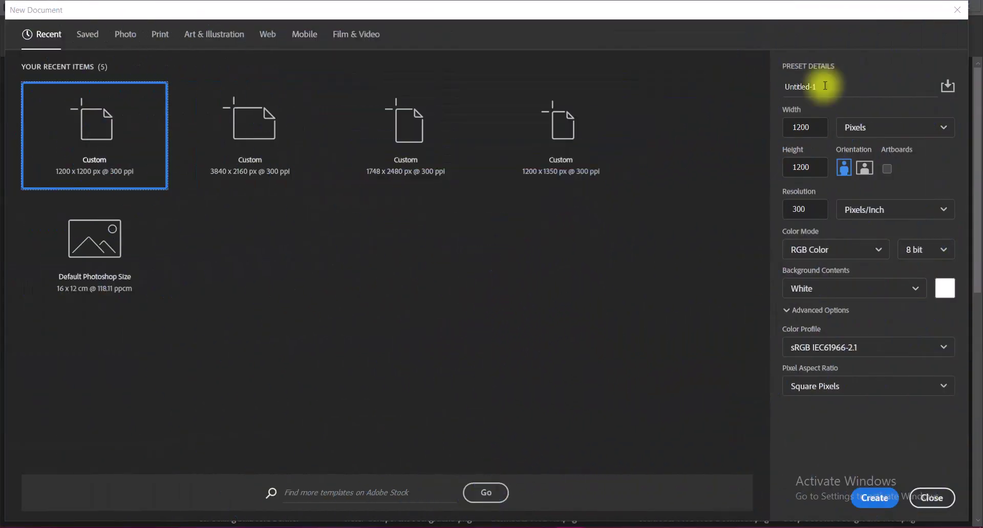
- Name the new 1200 × 1200 px, 300 ppi document 'Hardware Product Business Ad Design'
click(856, 95)
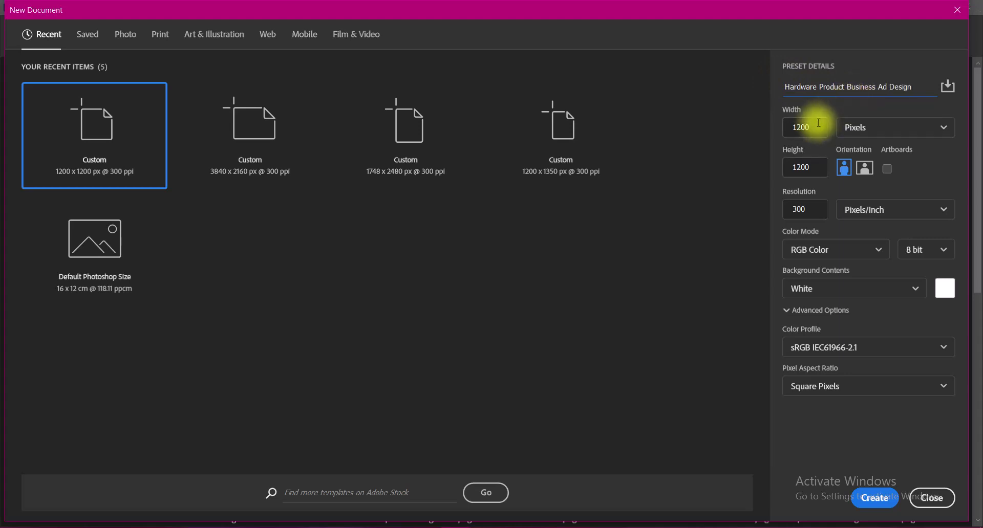
- Keep Pixels units and RGB Color mode, then create the 1200 × 1200 px document
click(802, 168)
click(884, 128)
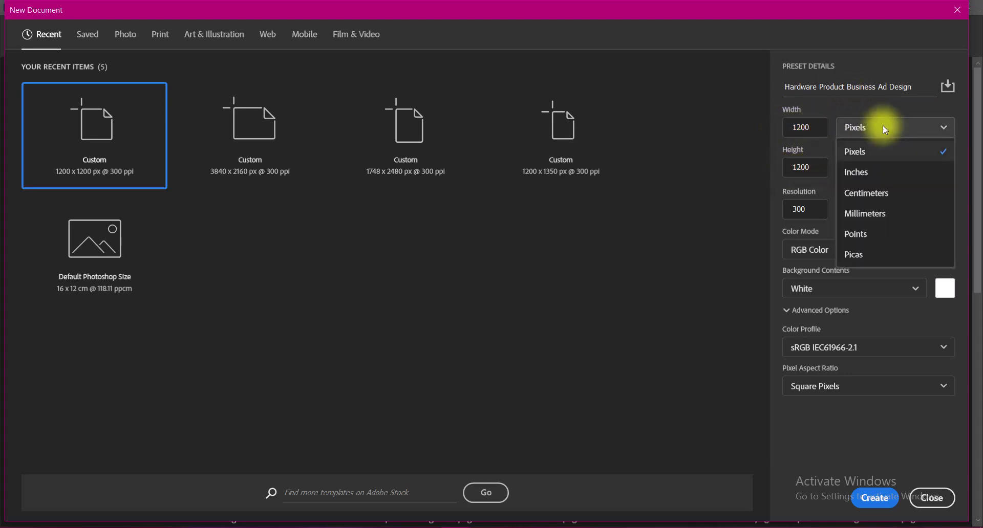
click(870, 152)
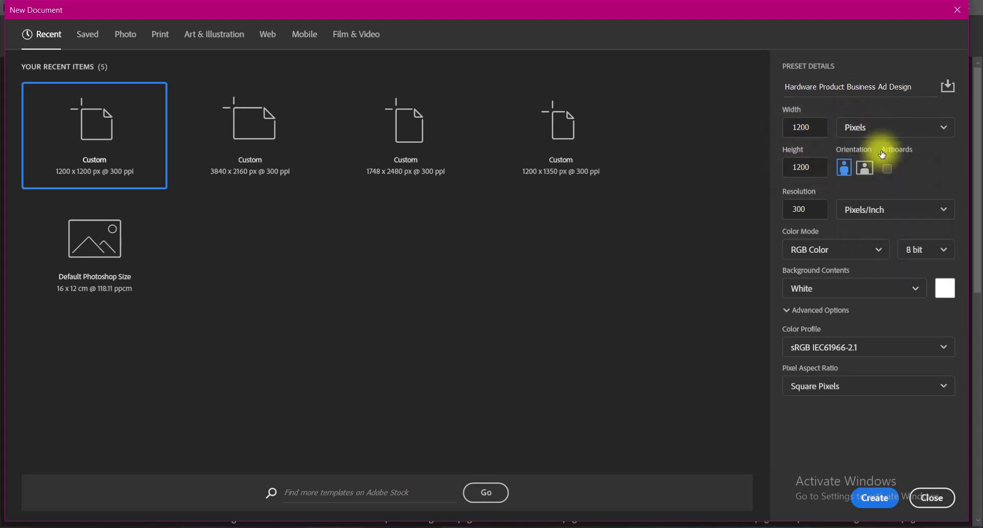
click(823, 253)
click(815, 315)
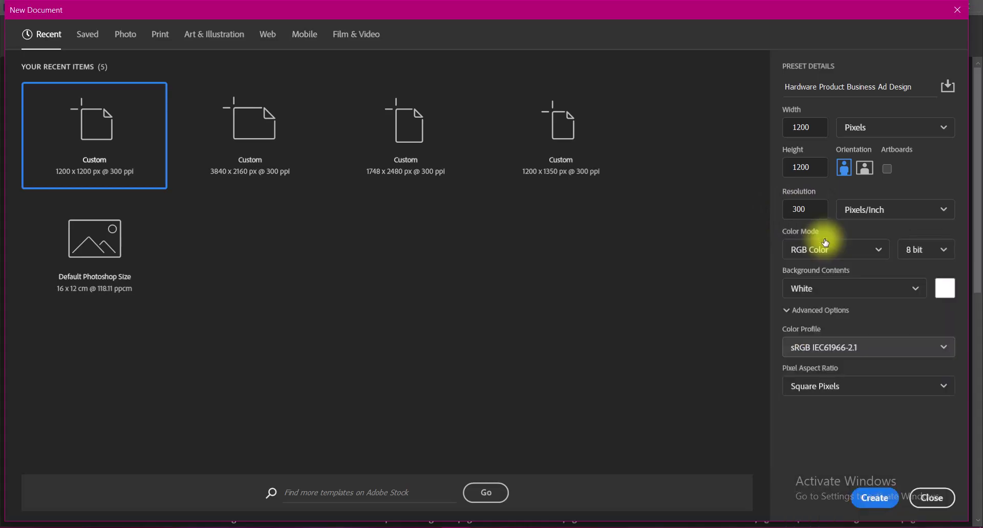
click(890, 489)
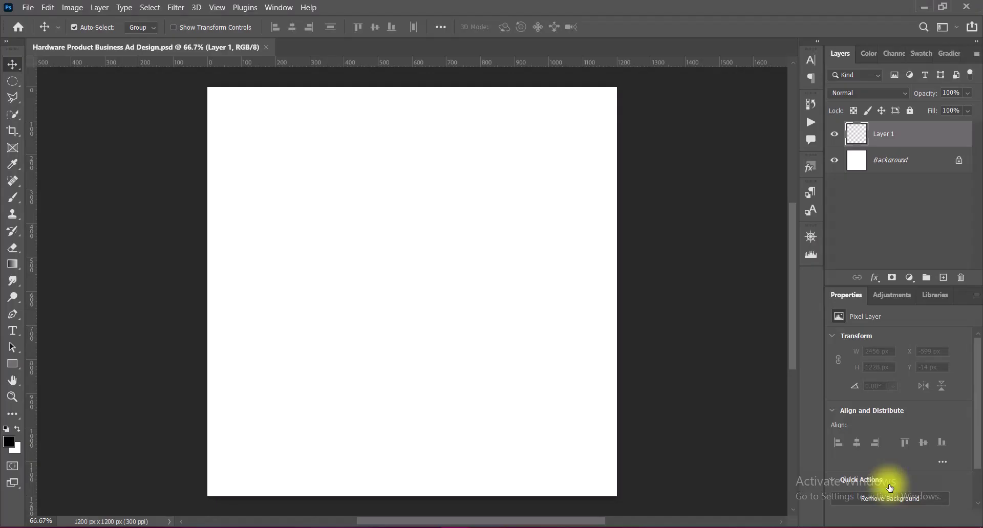
- Draw a black rectangle covering the whole canvas and centre it with Free Transform
right_click(12, 364)
click(61, 365)
mouse_move(203, 85)
mouse_down()
mouse_move(280, 213)
mouse_move(622, 500)
mouse_up()
key(v)
key(ctrl+t)
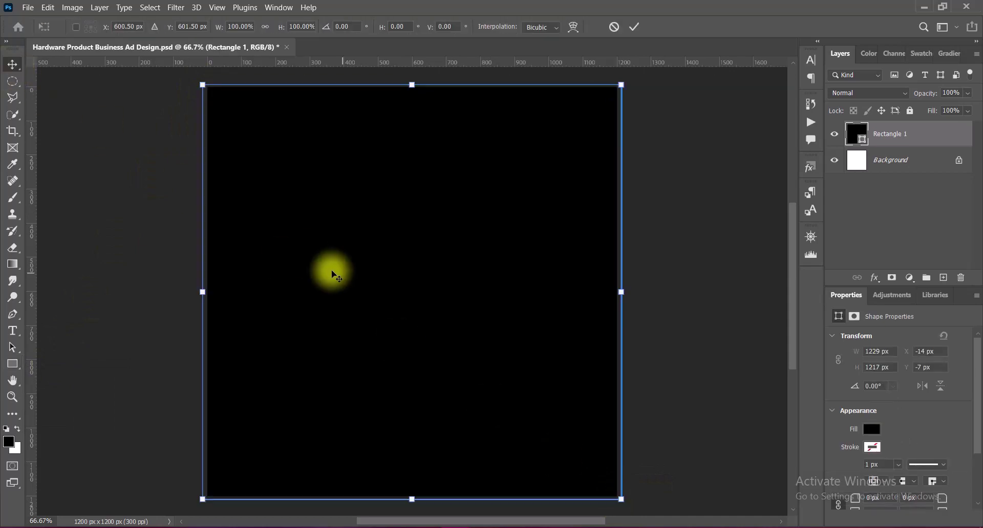
drag(408, 309, 406, 307)
key(Return)
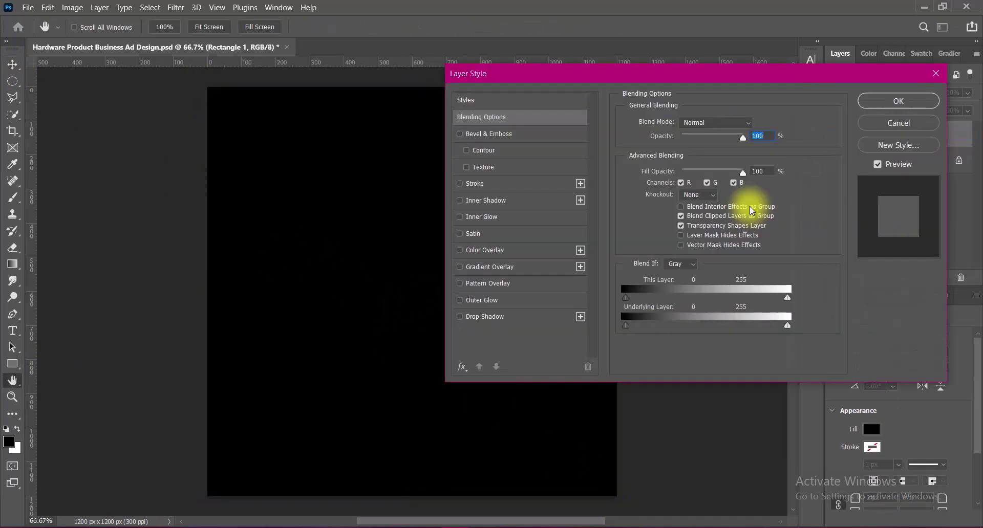
- Enable Gradient Overlay on the rectangle, enter a new angle and reverse it
click(459, 266)
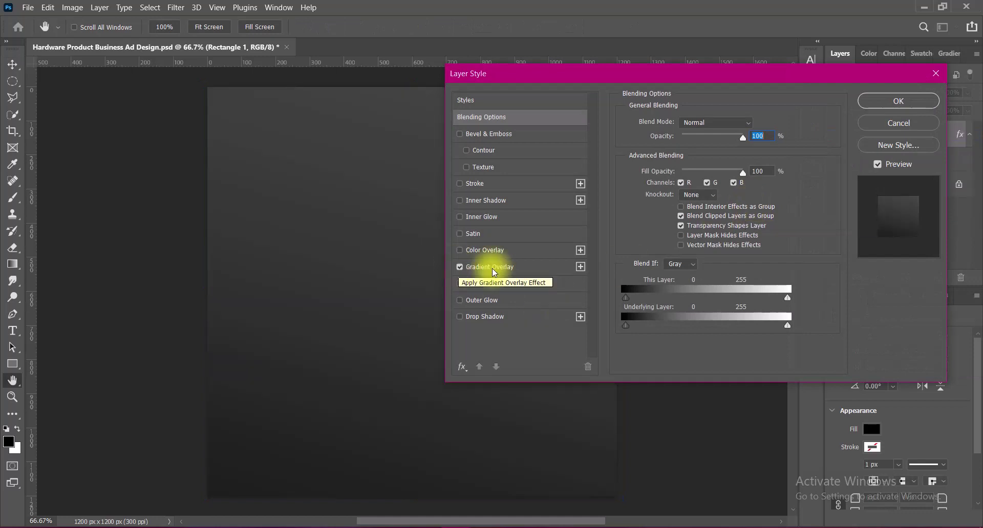
click(471, 267)
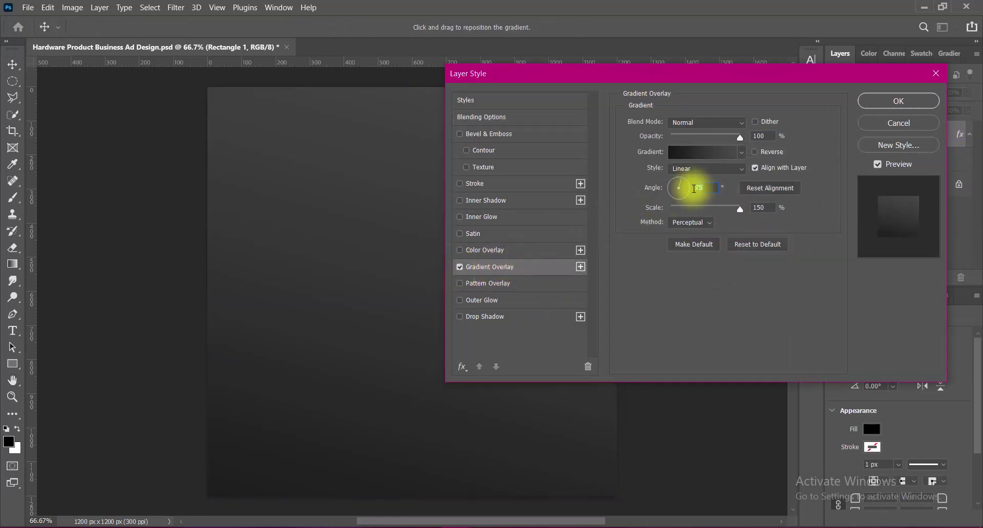
text(-90)
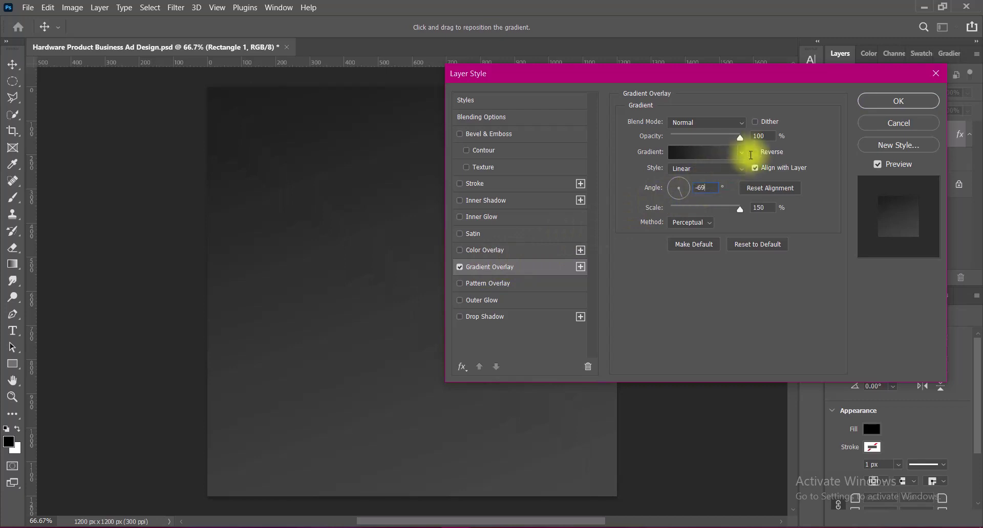
click(756, 152)
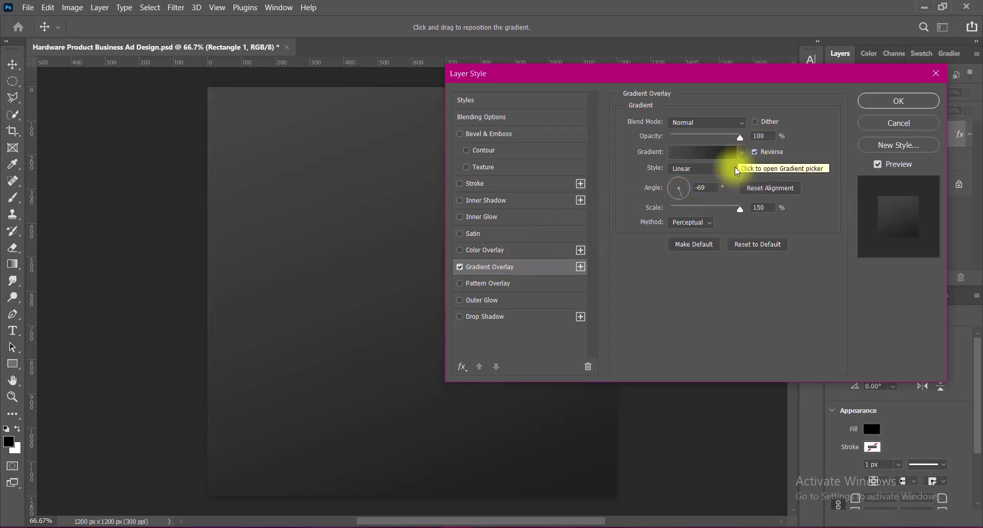
- Compare Cloud and Iridescent gradient presets, then apply a pink-to-cyan Iridescent gradient
click(742, 152)
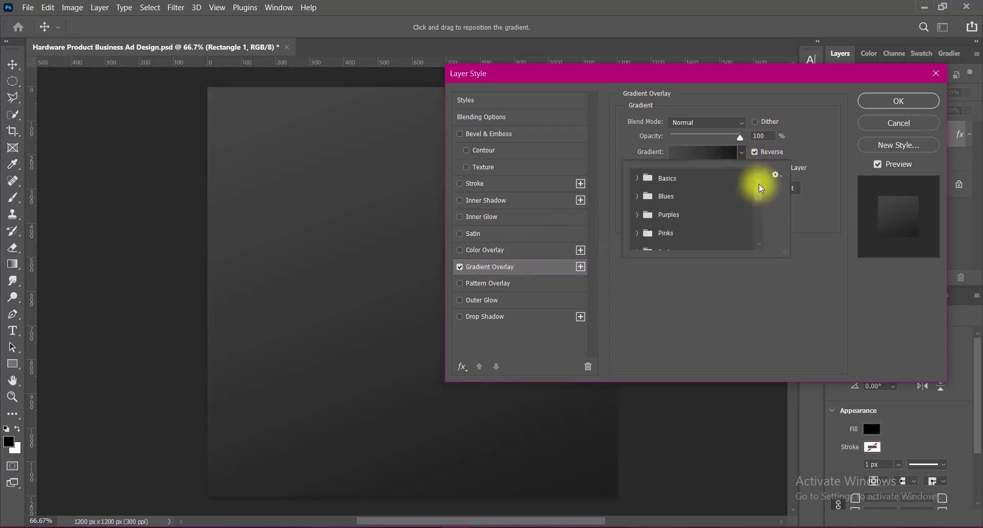
scroll(691, 204, down, 5)
click(637, 186)
click(651, 218)
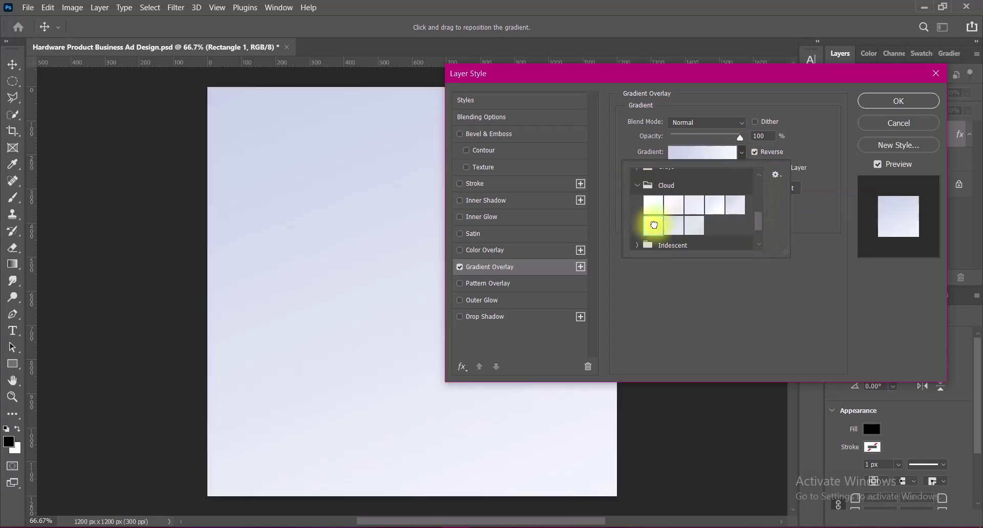
click(646, 187)
click(639, 195)
scroll(713, 216, down, 2)
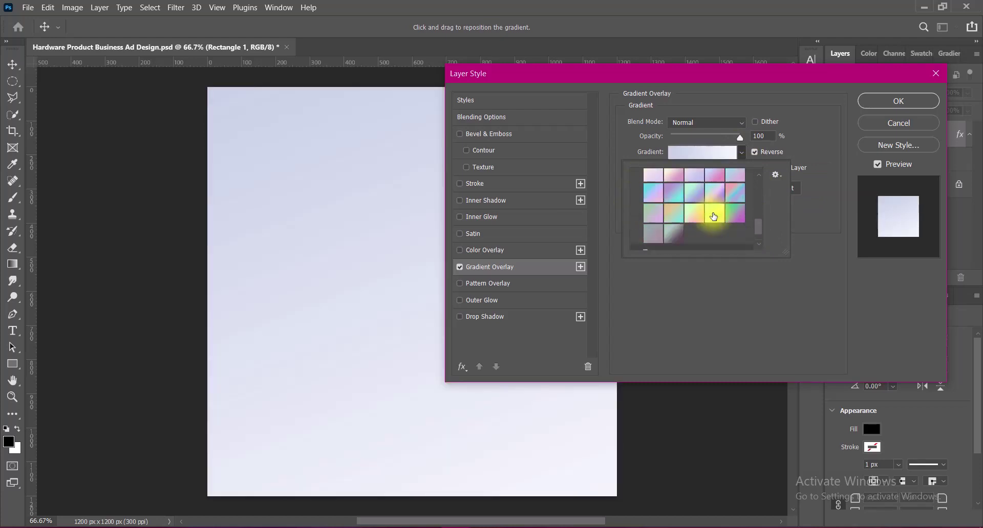
click(712, 214)
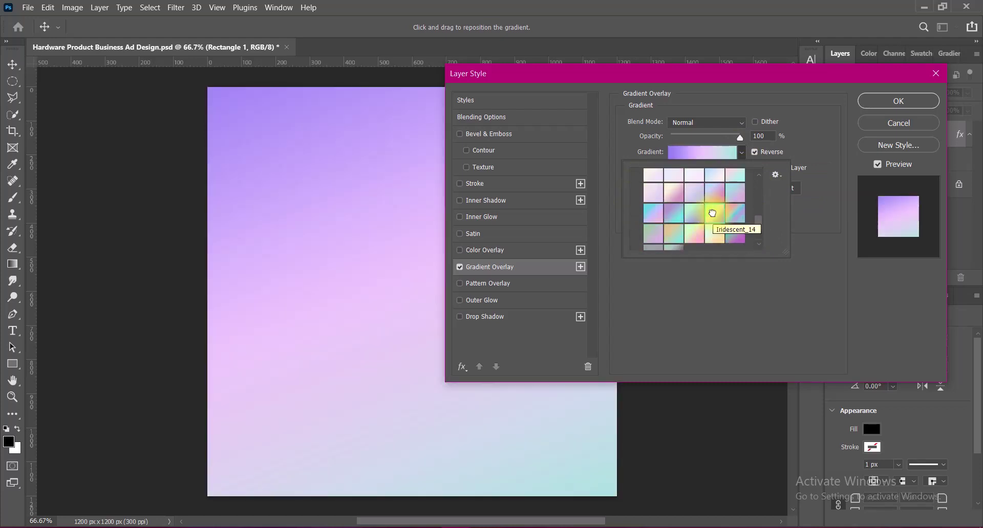
click(692, 214)
click(675, 213)
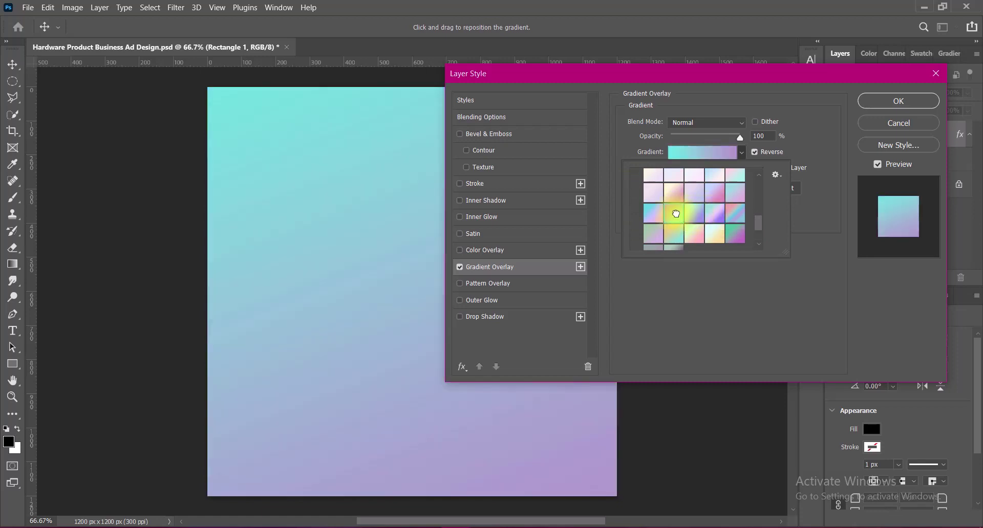
click(734, 213)
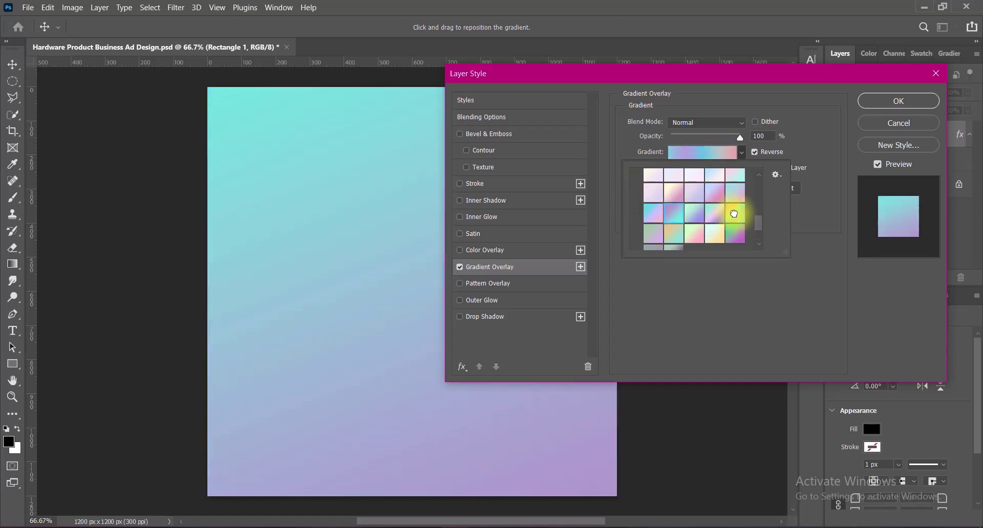
double_click(654, 213)
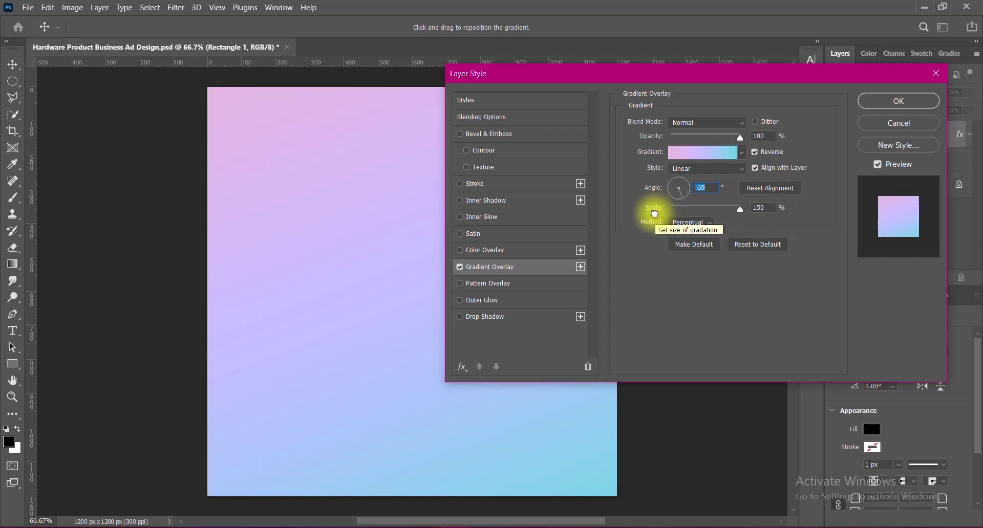
- Switch to a saturated pink-lavender-to-cyan gradient, keeping pink on top
click(741, 152)
click(715, 194)
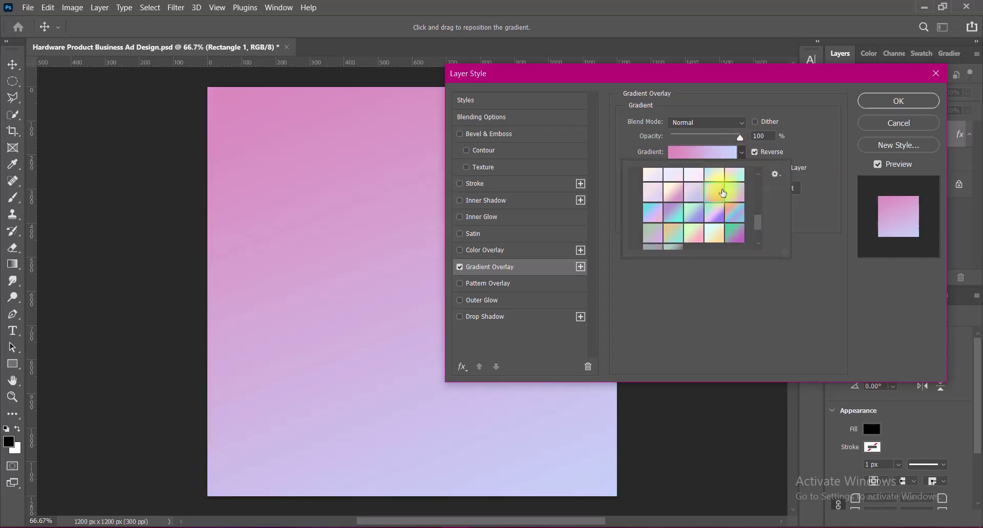
click(730, 190)
click(653, 212)
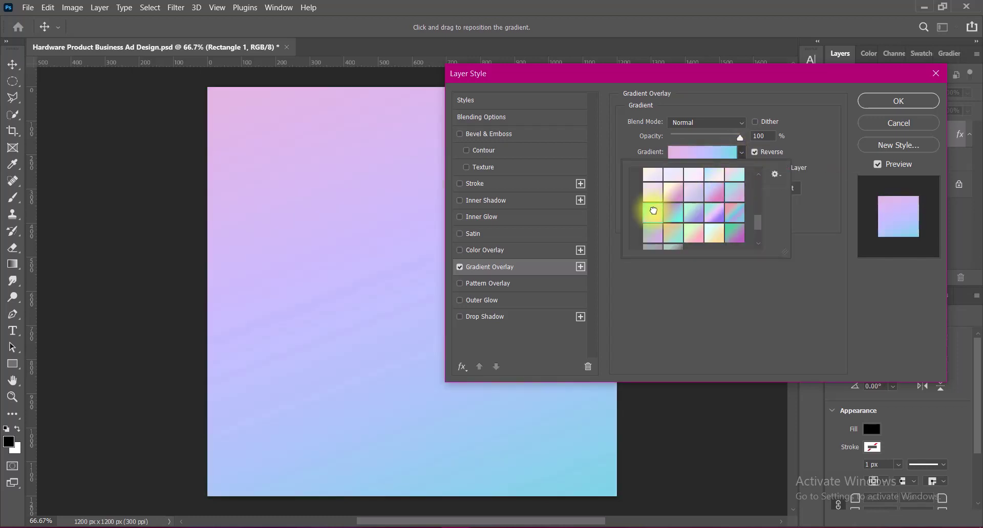
click(757, 156)
click(758, 153)
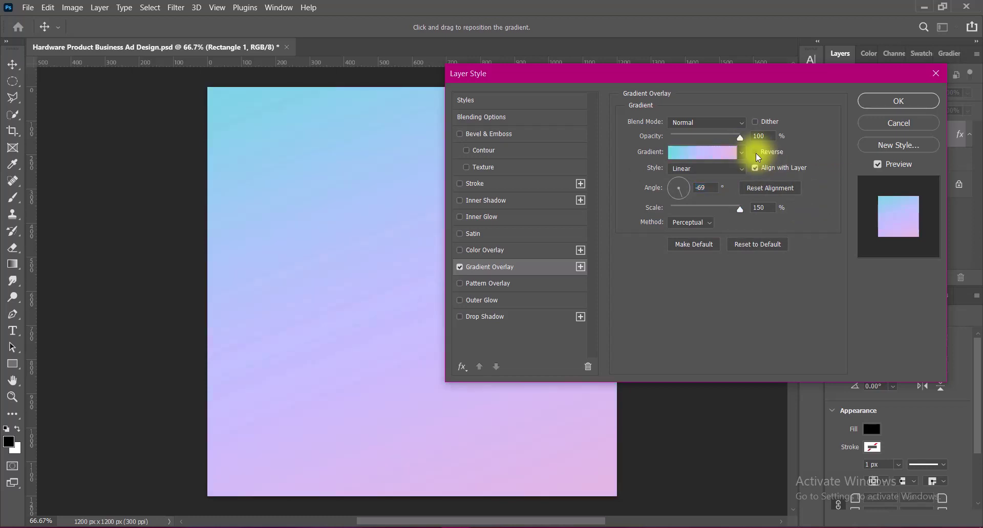
click(755, 153)
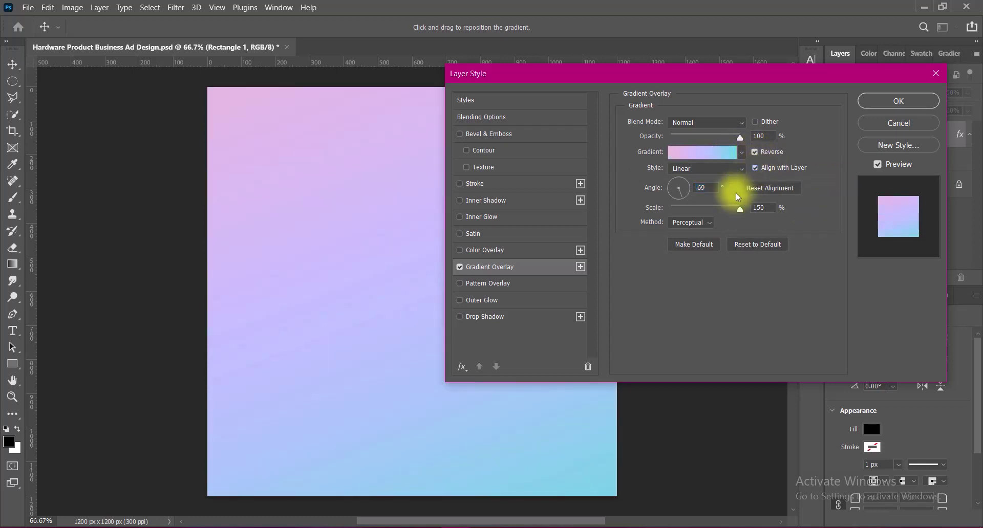
- Make the gradient Reflected with cyan in the middle, and enable the Bevel & Emboss texture
click(705, 168)
click(686, 208)
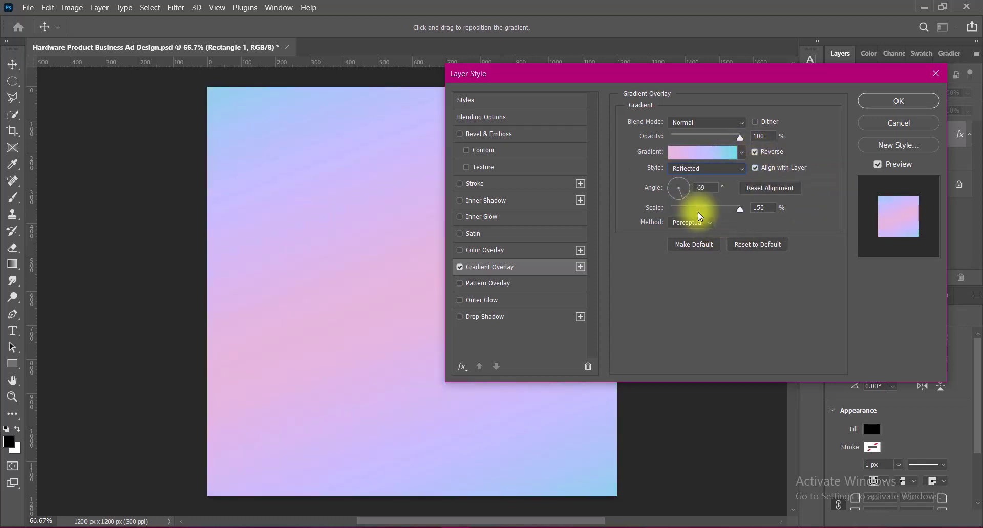
click(755, 152)
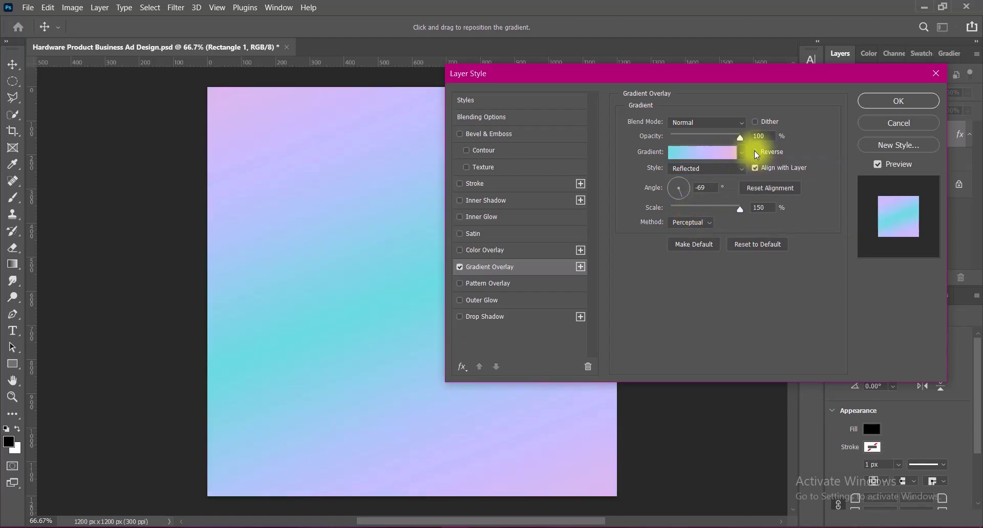
click(478, 167)
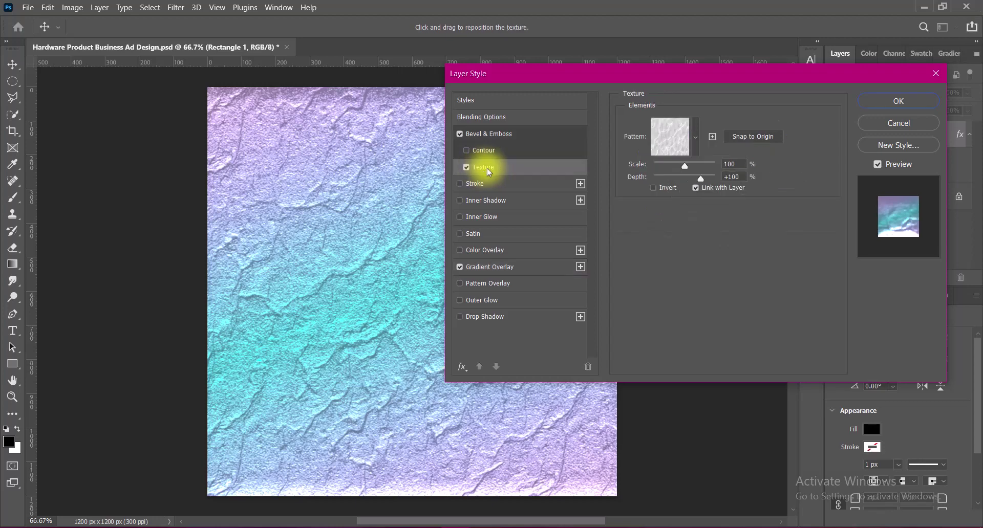
- Set the texture depth to +1000 with a Water pattern
drag(699, 177, 717, 177)
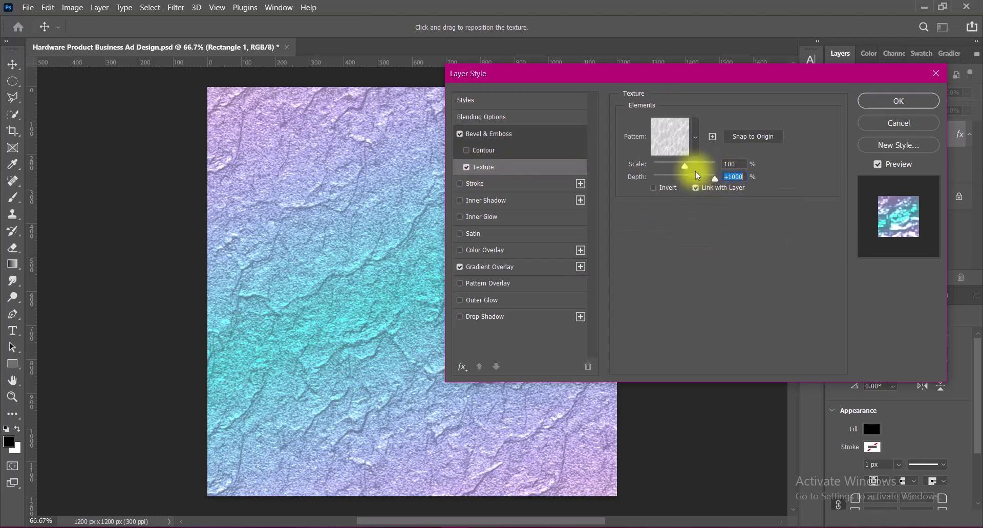
click(695, 137)
click(618, 248)
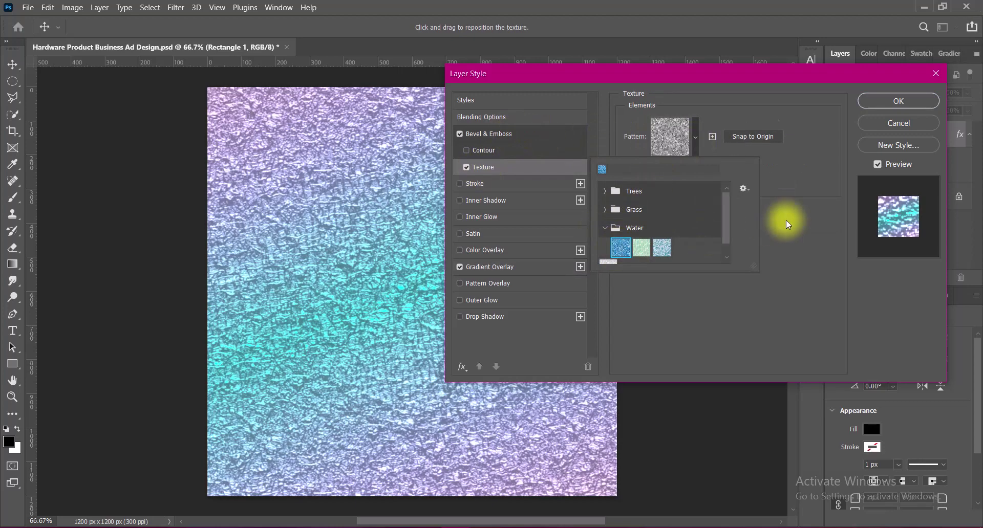
- Set the Bevel & Emboss highlight to Overlay mode with a white colour
click(492, 133)
click(706, 291)
click(716, 359)
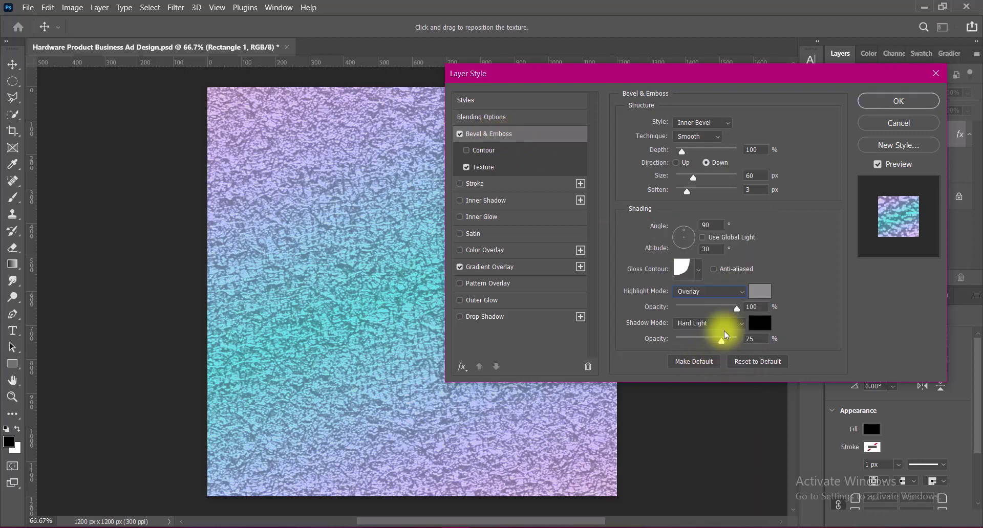
click(757, 291)
drag(578, 110, 551, 95)
- Confirm the white highlight colour and audition several gloss contour presets
click(842, 103)
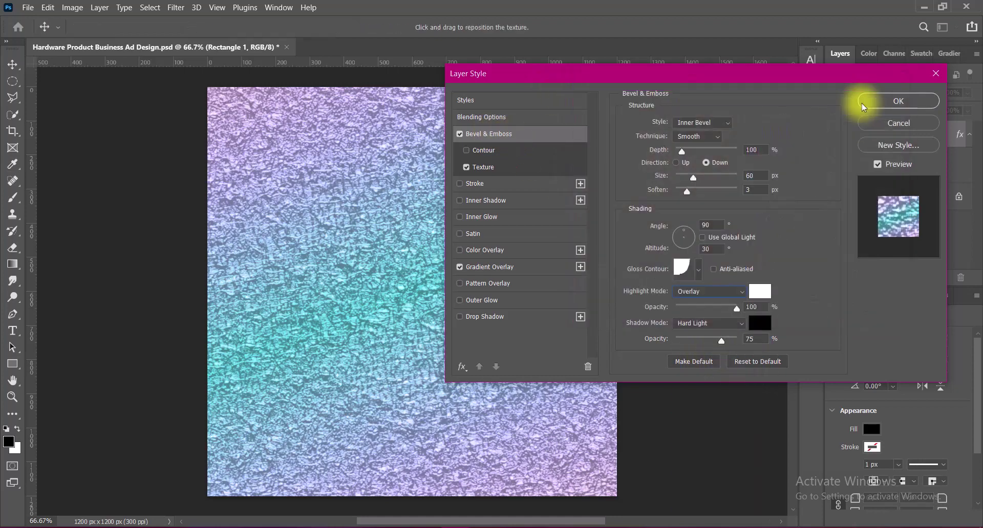
click(701, 273)
click(587, 298)
click(608, 298)
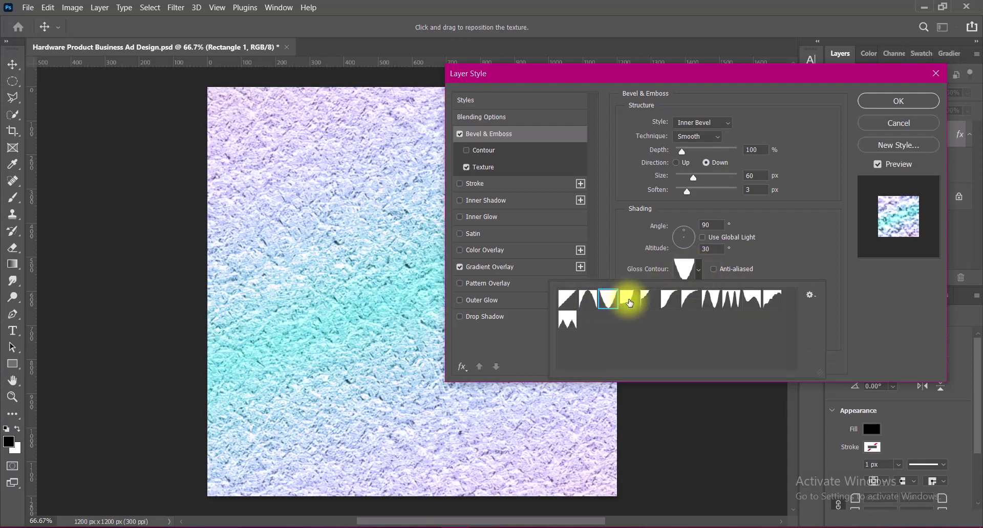
click(630, 302)
click(665, 300)
click(568, 322)
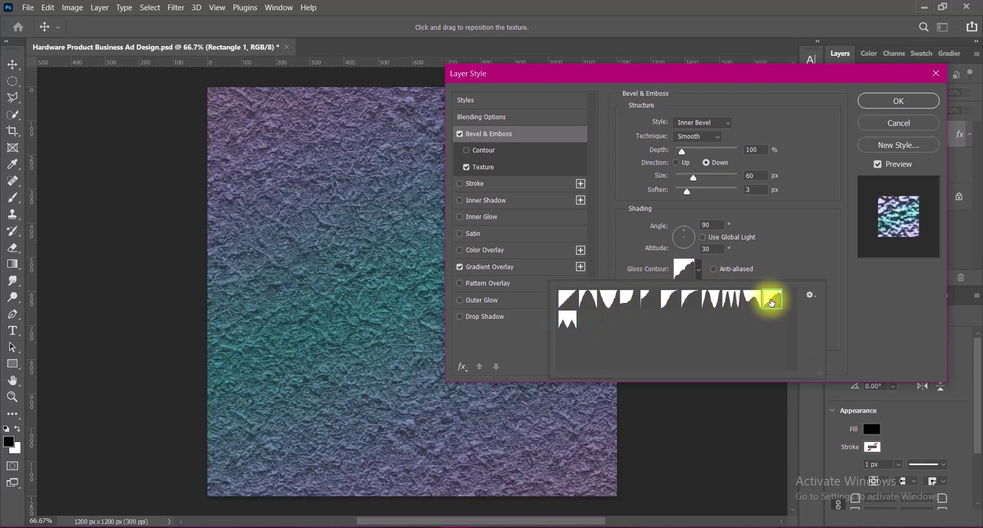
click(752, 302)
key(Escape)
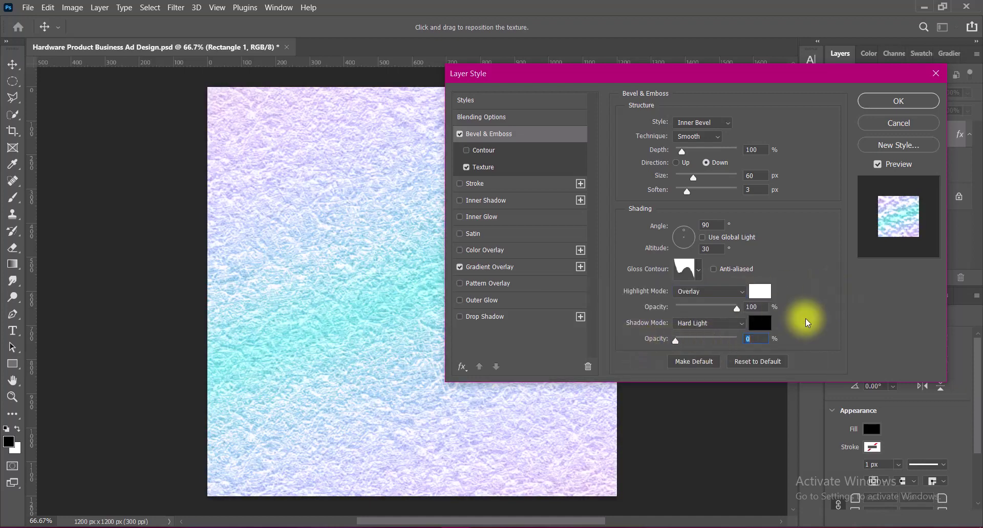
- Choose the steeper gloss contour that scatters white flecks across the gradient
click(698, 270)
click(729, 300)
click(690, 302)
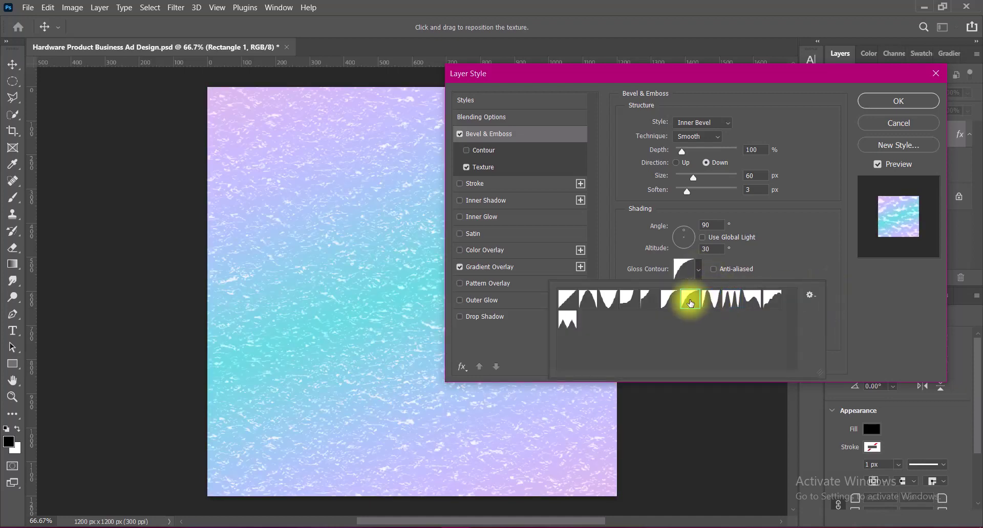
click(632, 302)
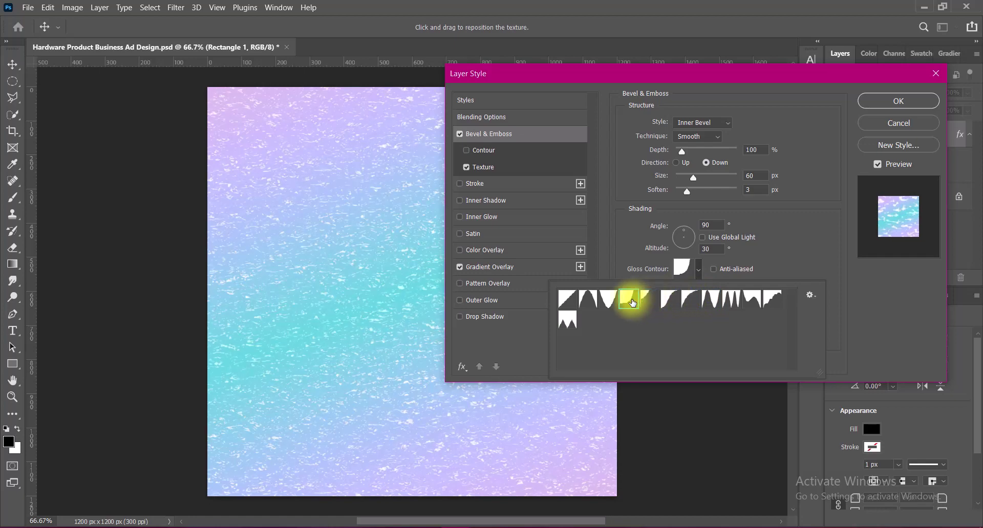
click(612, 301)
click(630, 302)
click(670, 301)
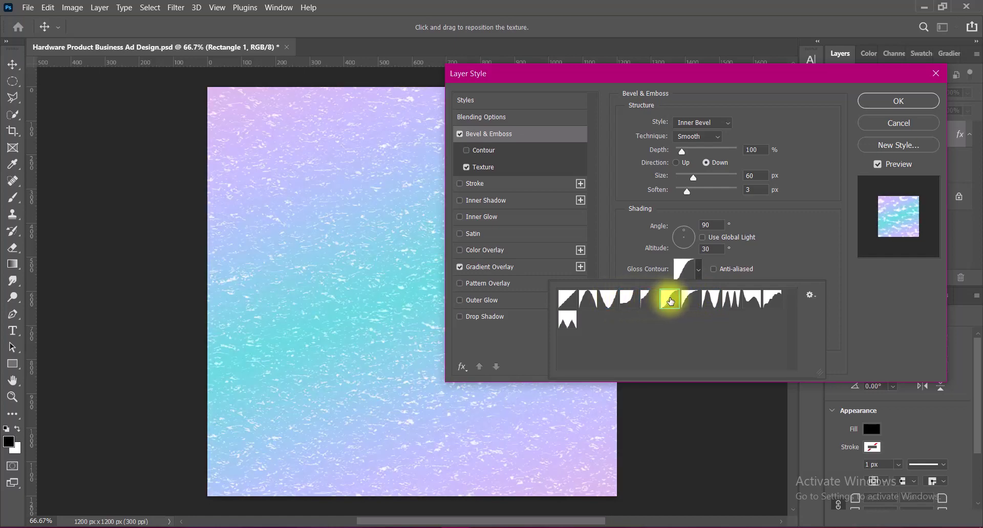
click(714, 303)
click(751, 298)
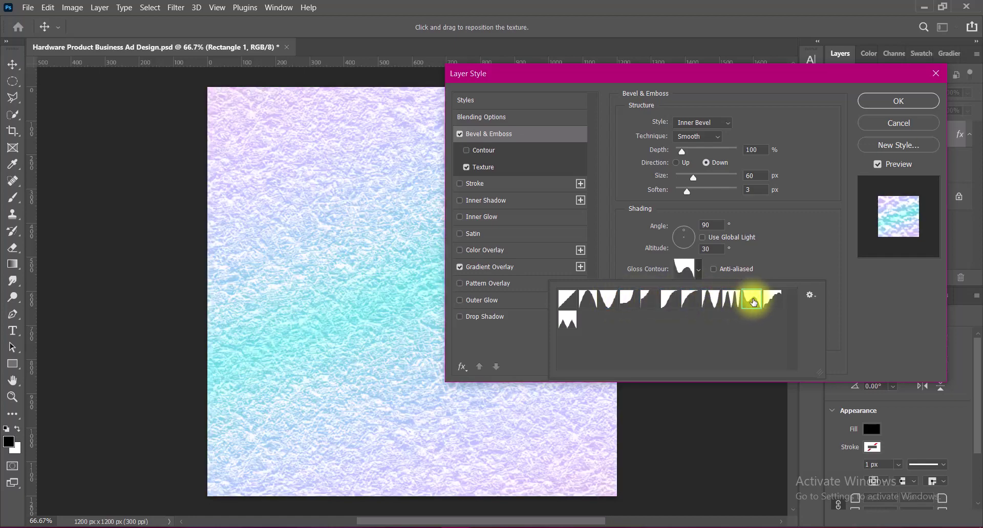
click(731, 300)
click(695, 303)
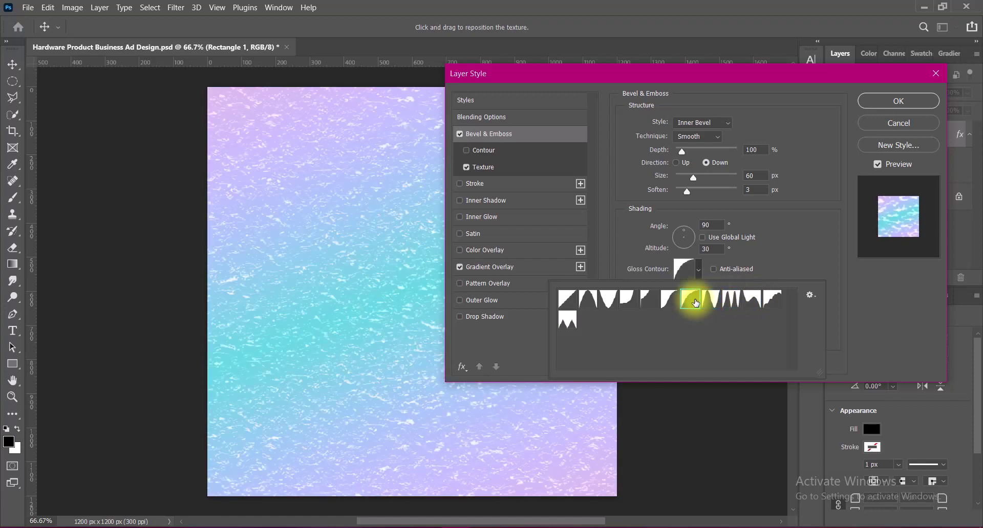
click(838, 262)
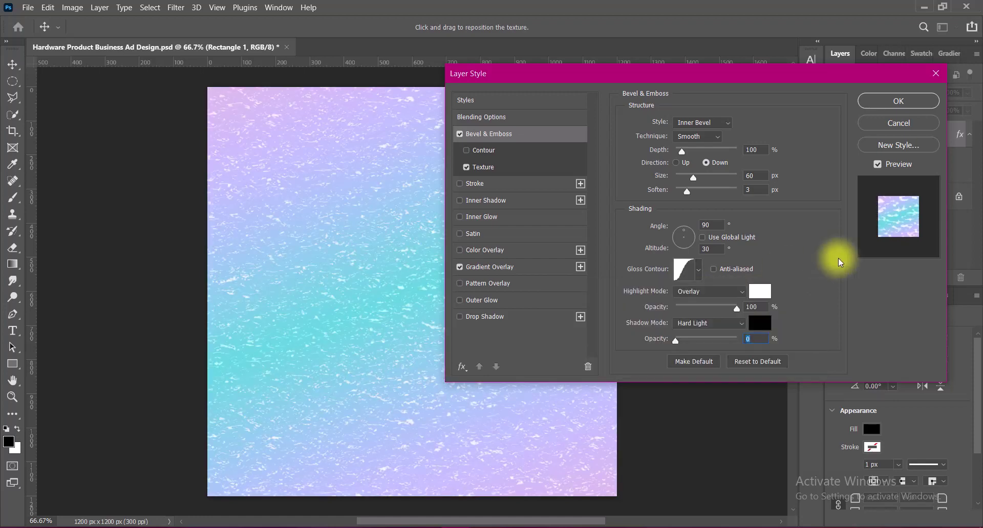
click(761, 322)
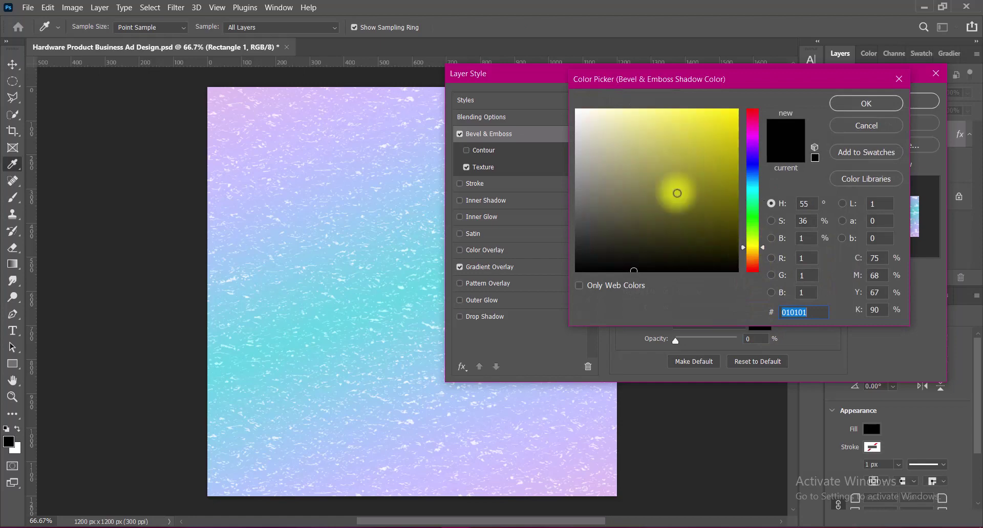
- Give the bevel shadow pale yellow fffbcc colour, Overlay mode and 12% opacity
drag(677, 193, 608, 103)
click(866, 103)
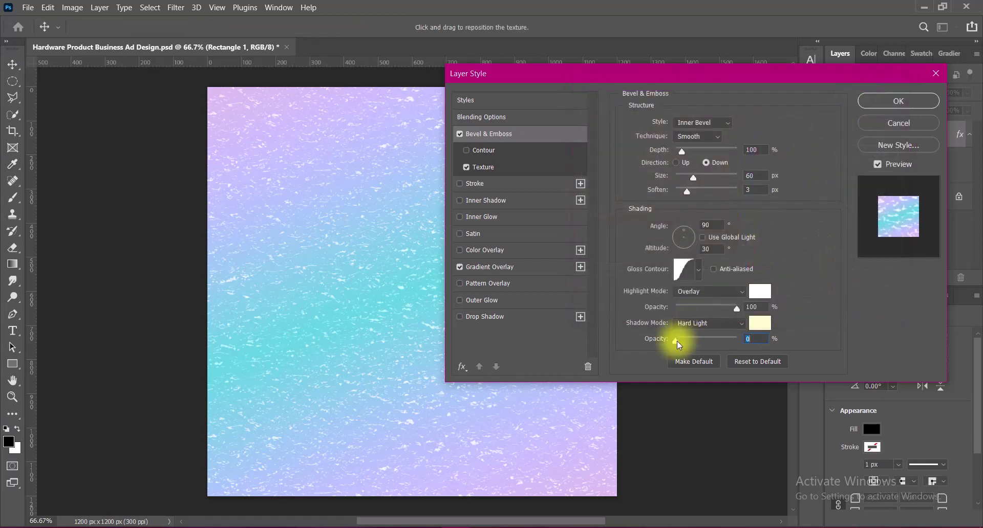
mouse_move(675, 340)
mouse_down()
mouse_move(705, 342)
mouse_move(683, 342)
mouse_up()
click(709, 323)
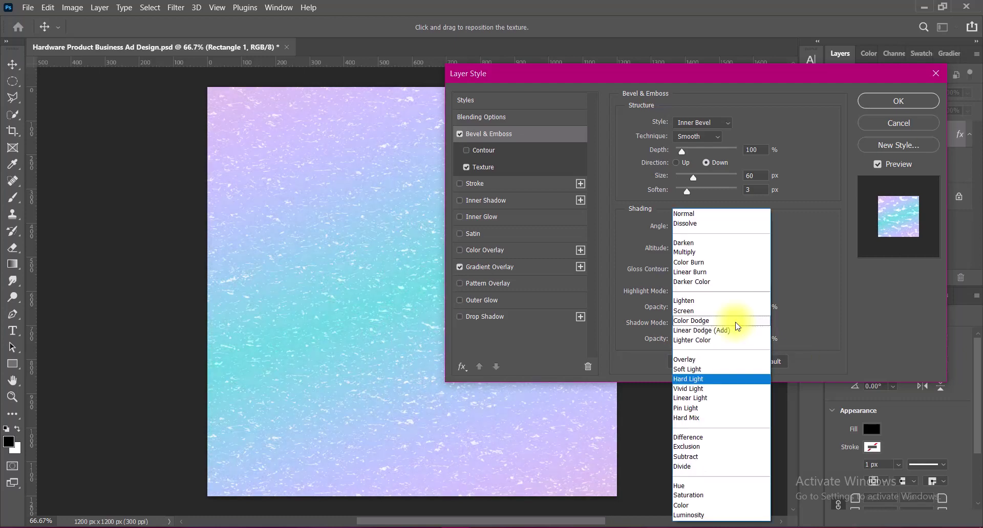
click(702, 410)
click(711, 323)
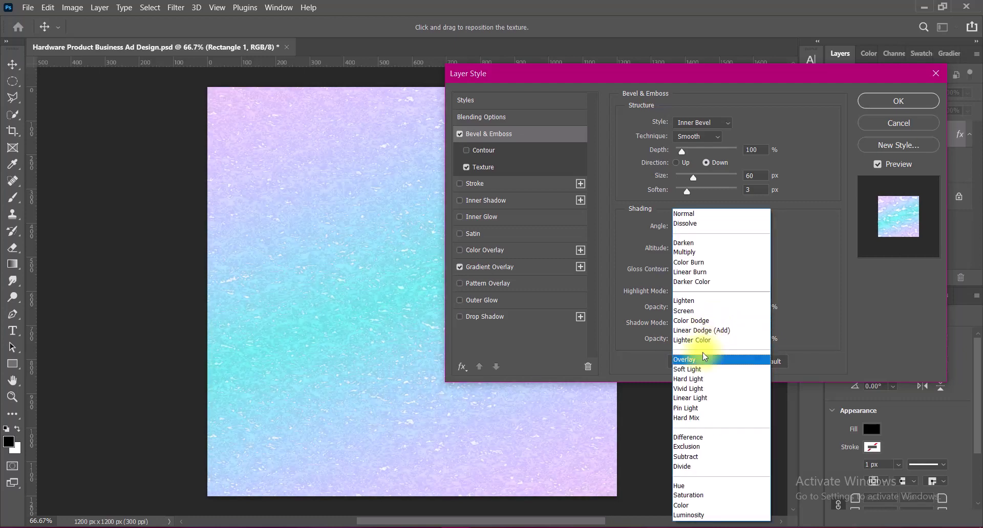
click(701, 360)
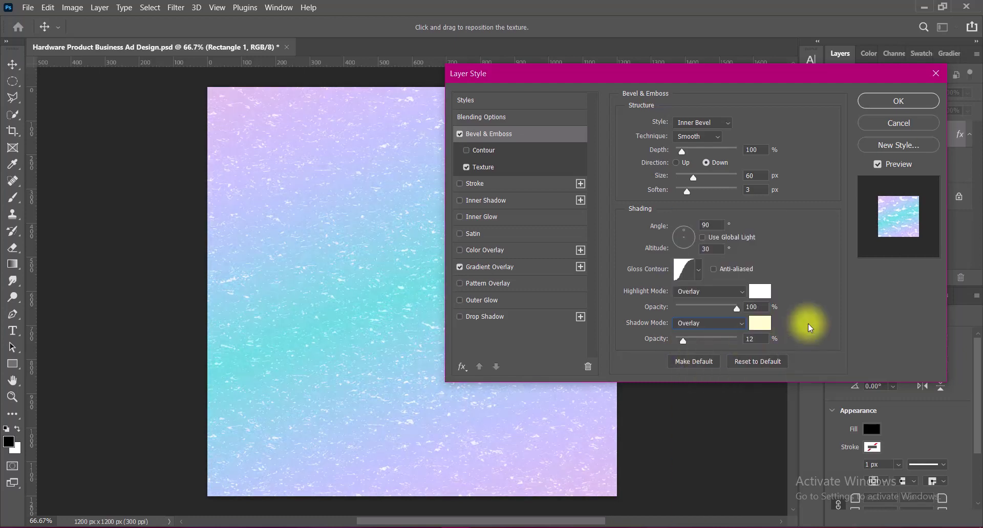
- Set the bevel to Direction Up, Size 250 px, Chisel Hard, apply it and save
click(676, 163)
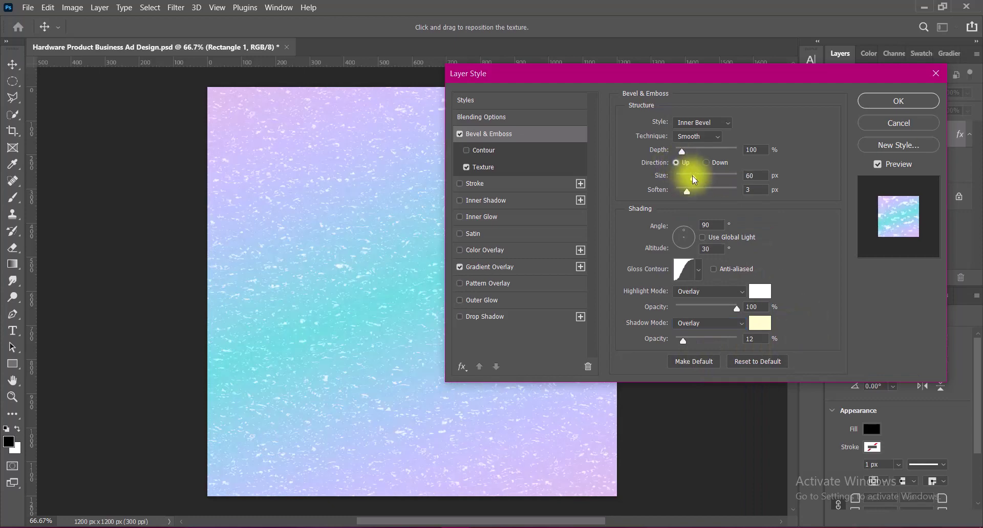
drag(694, 179, 766, 183)
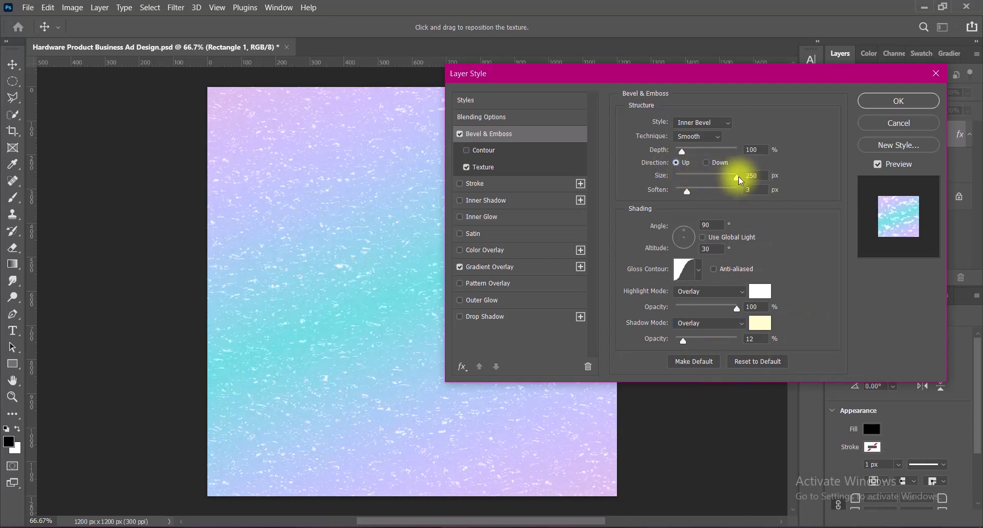
drag(682, 151, 719, 152)
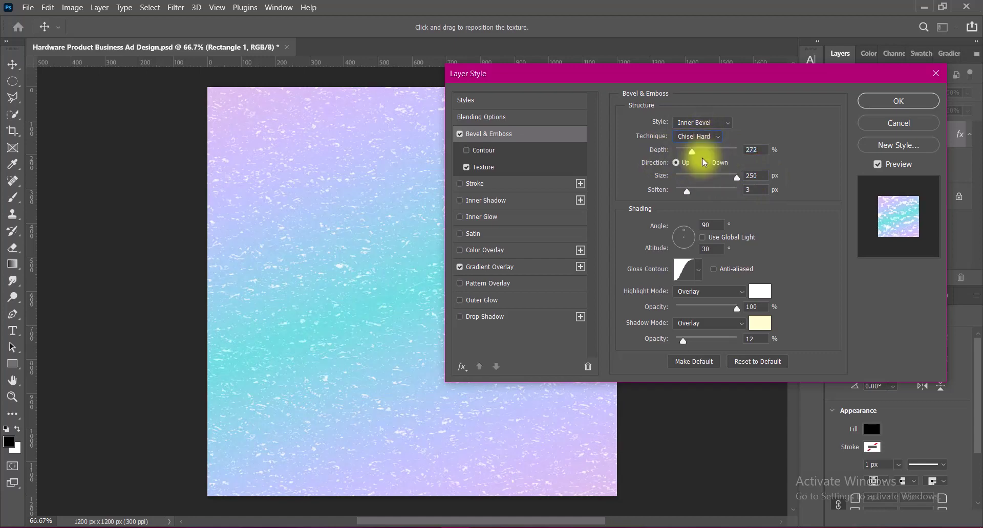
click(868, 100)
key(ctrl+s)
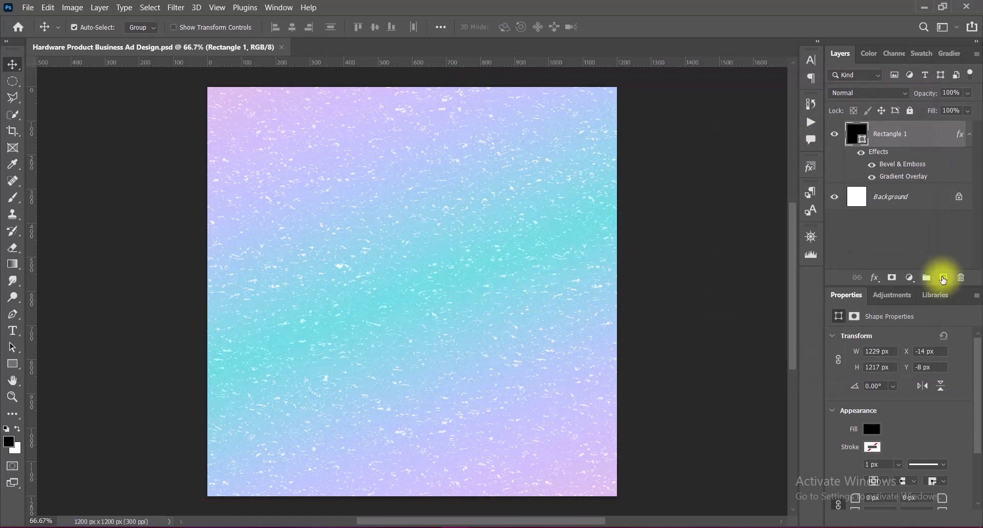
click(942, 278)
click(943, 278)
- Delete the extra layer and draw a black 1121 px square centred on the canvas
click(960, 277)
click(458, 214)
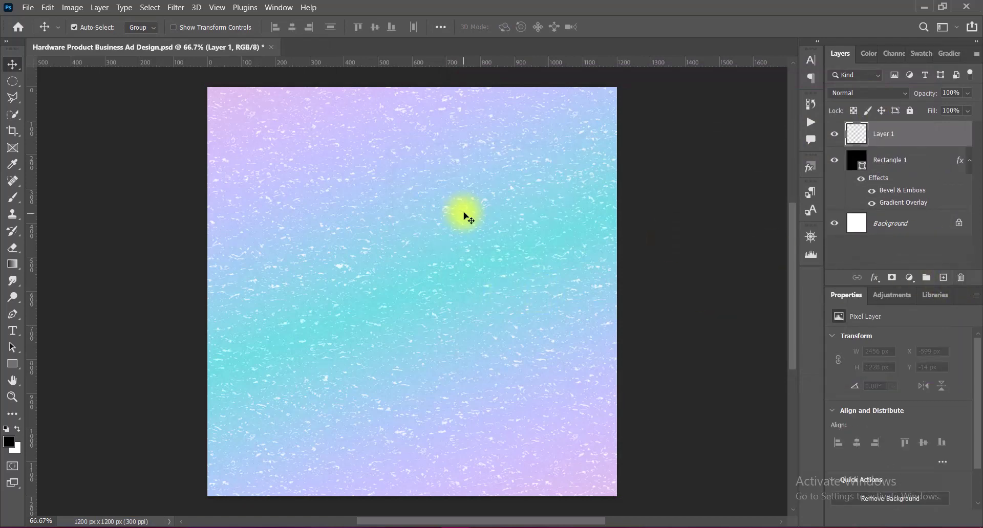
click(12, 365)
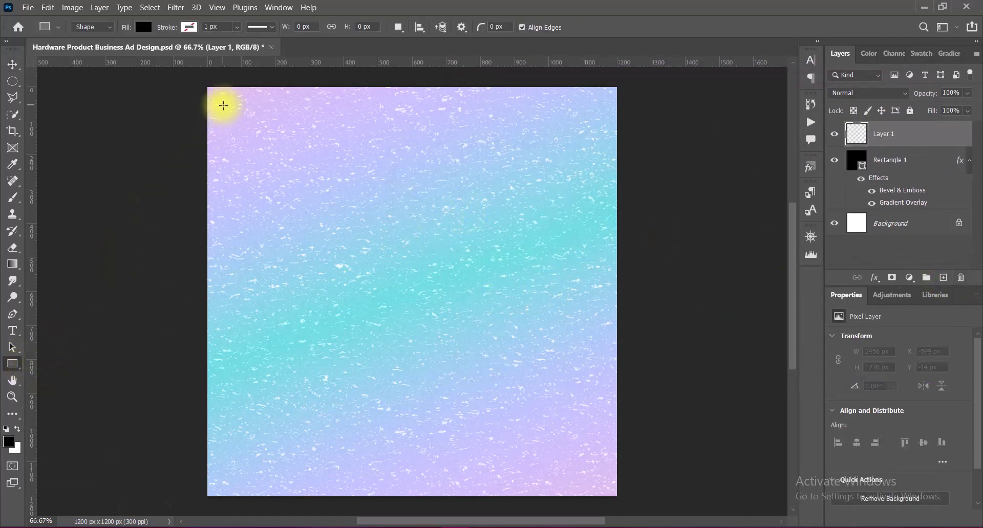
drag(223, 106, 605, 488)
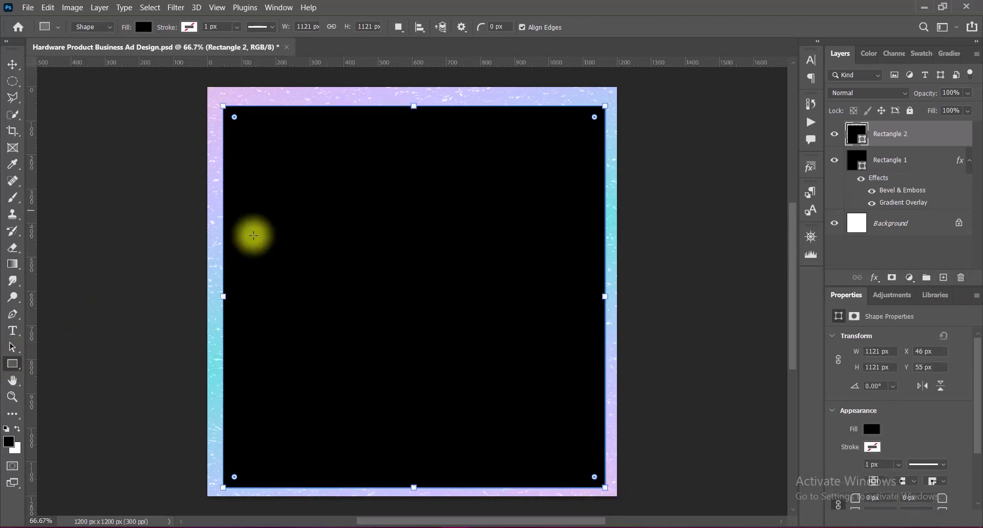
click(12, 64)
key(ctrl+t)
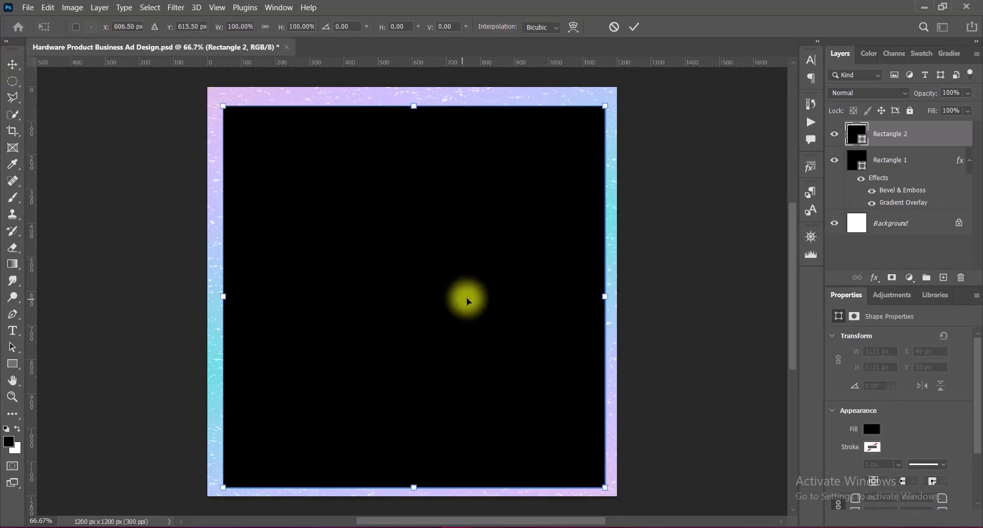
drag(467, 301, 432, 321)
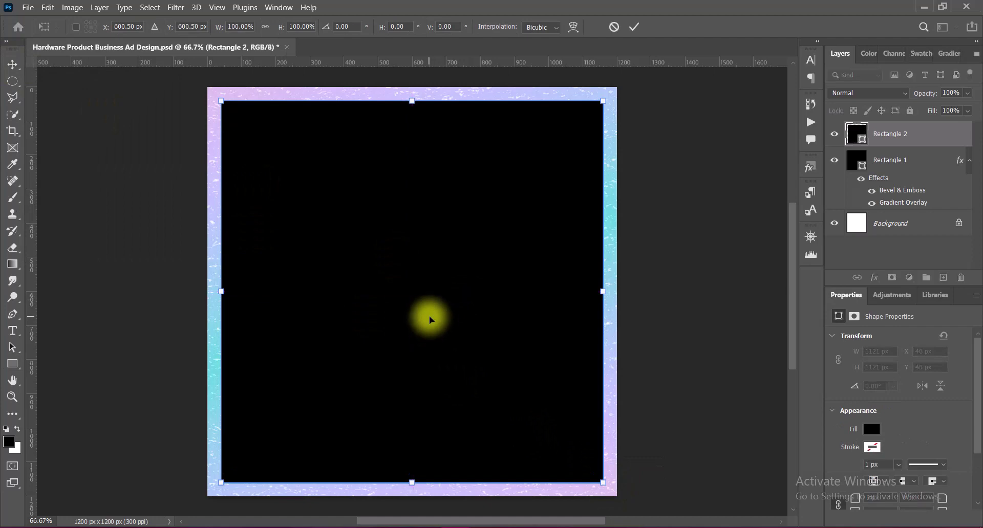
key(Return)
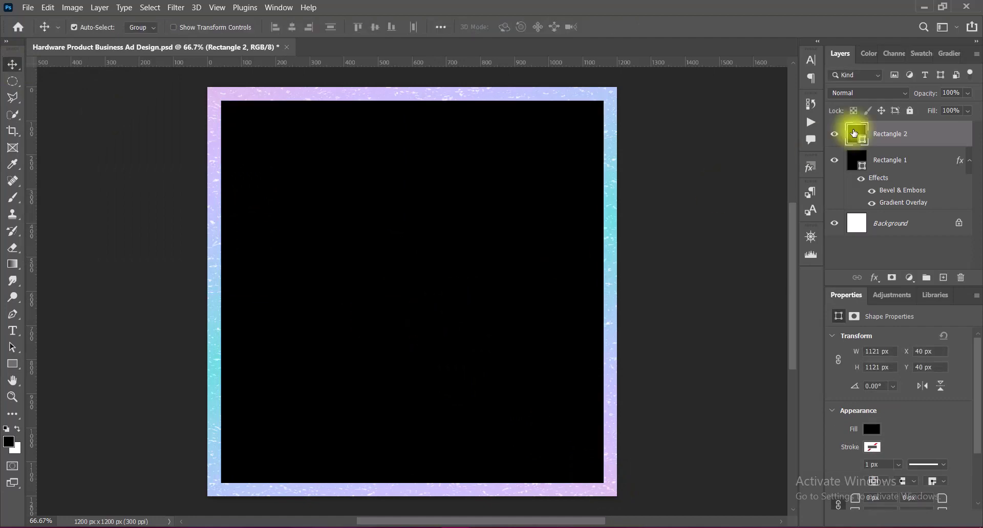
double_click(847, 135)
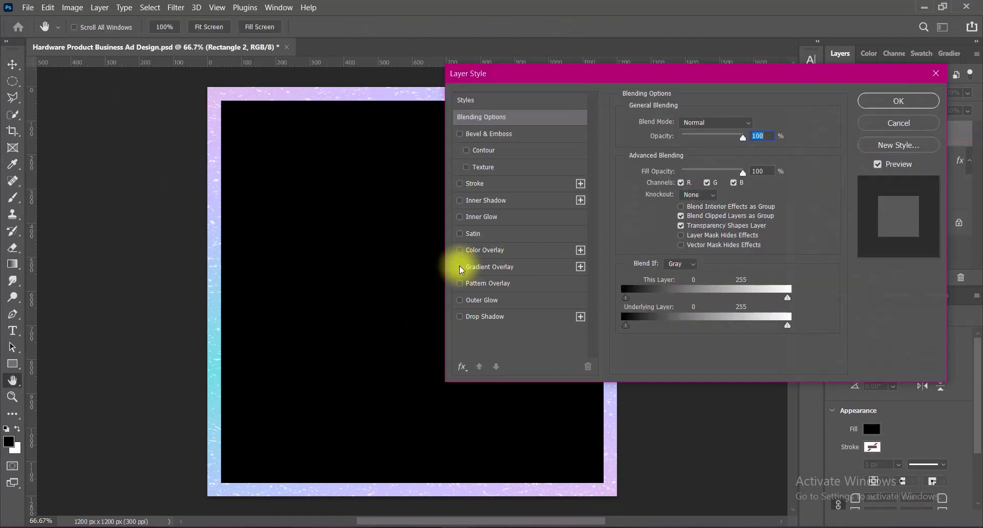
- Add a Linear gradient overlay to the square using the Iridescent_06 preset
click(460, 267)
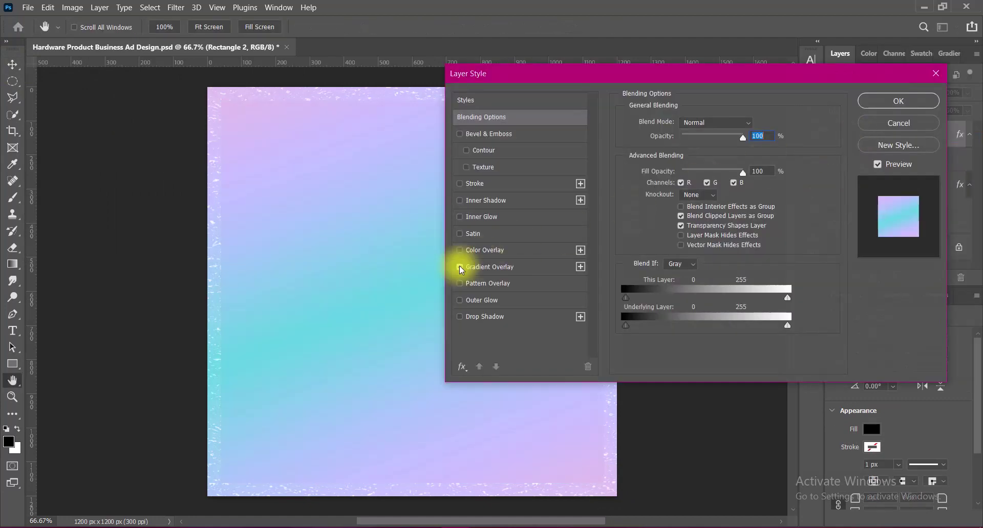
click(492, 267)
click(755, 153)
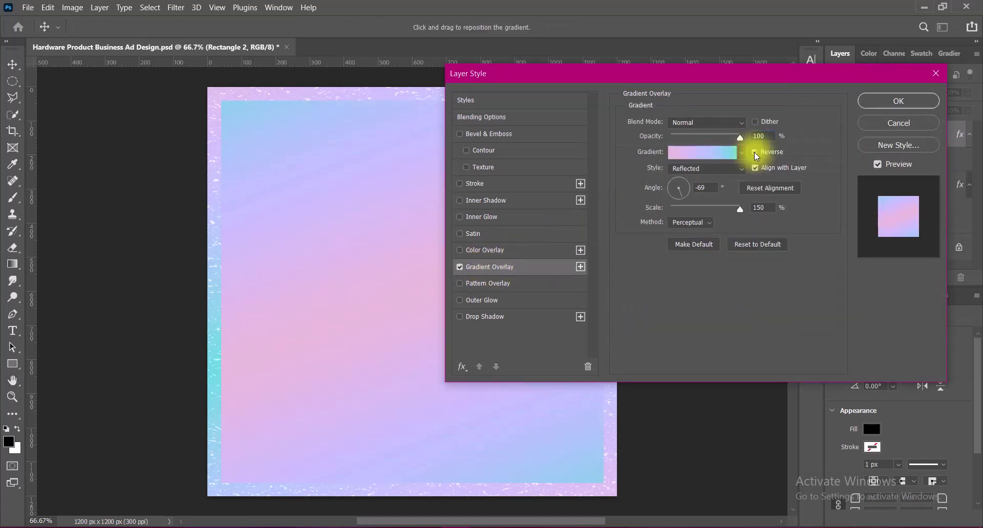
click(755, 153)
click(742, 152)
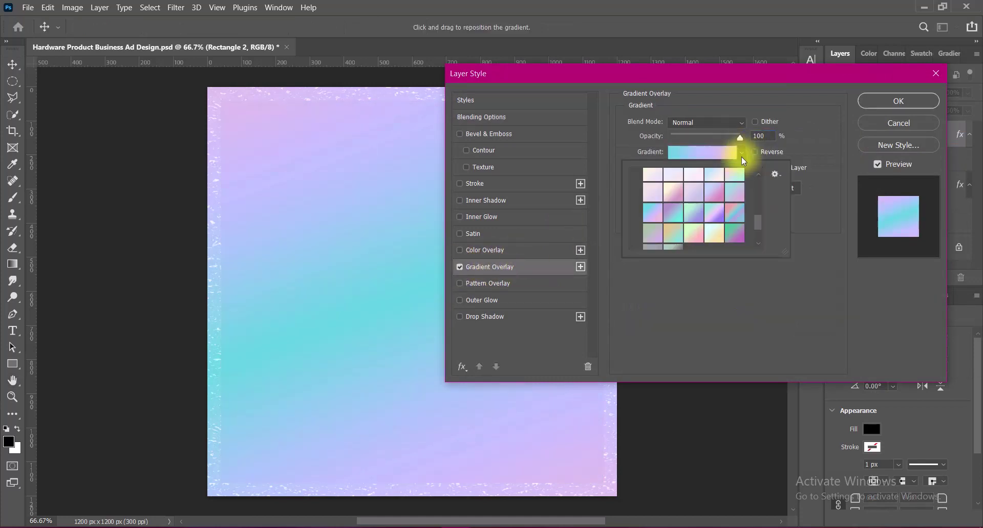
scroll(750, 210, up, 3)
click(694, 193)
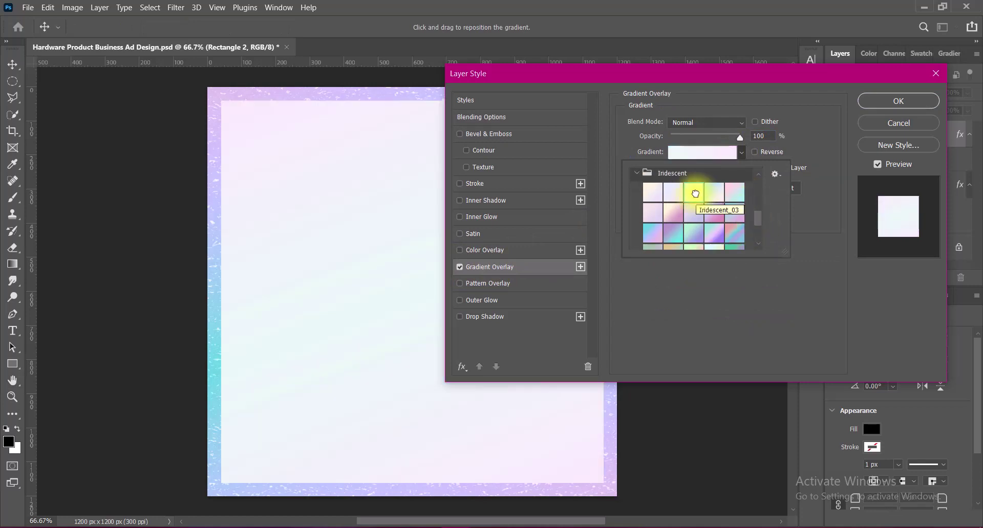
click(672, 217)
click(812, 225)
click(707, 168)
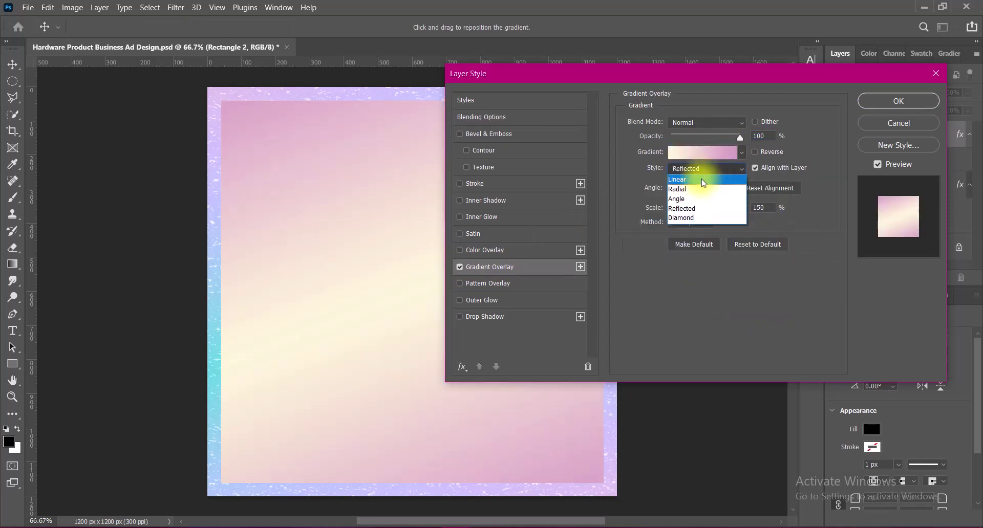
click(699, 184)
- Switch to the pale blue-pink Iridescent preset, reverse it, and apply the style
click(741, 153)
click(715, 194)
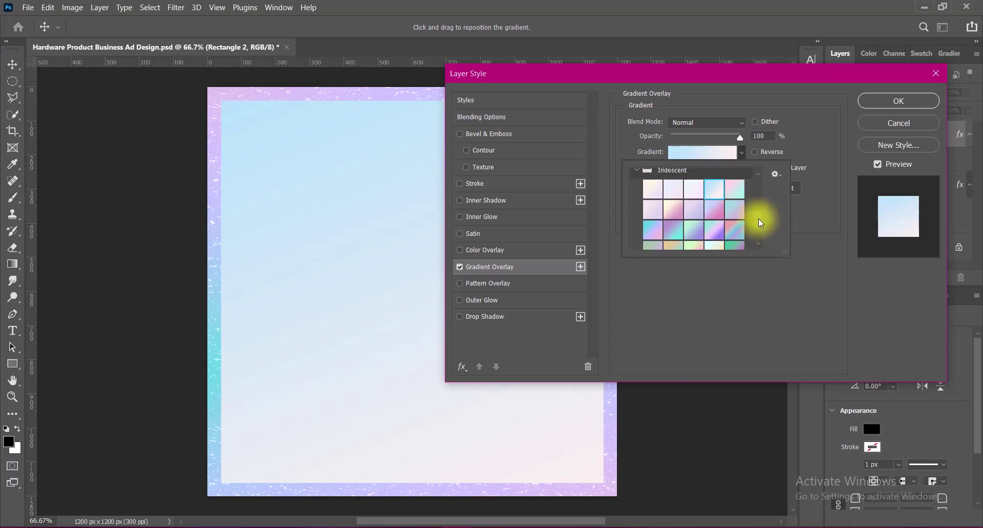
click(694, 233)
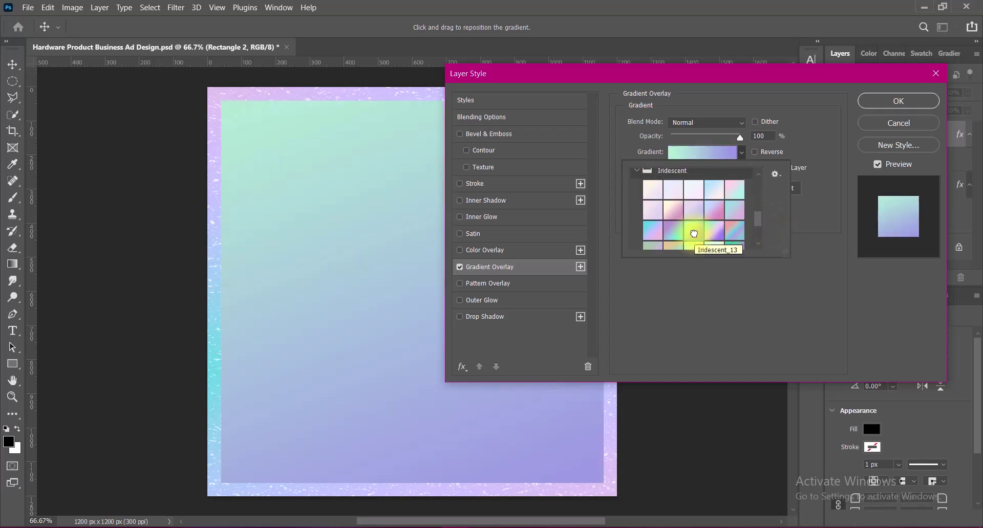
click(730, 191)
click(715, 189)
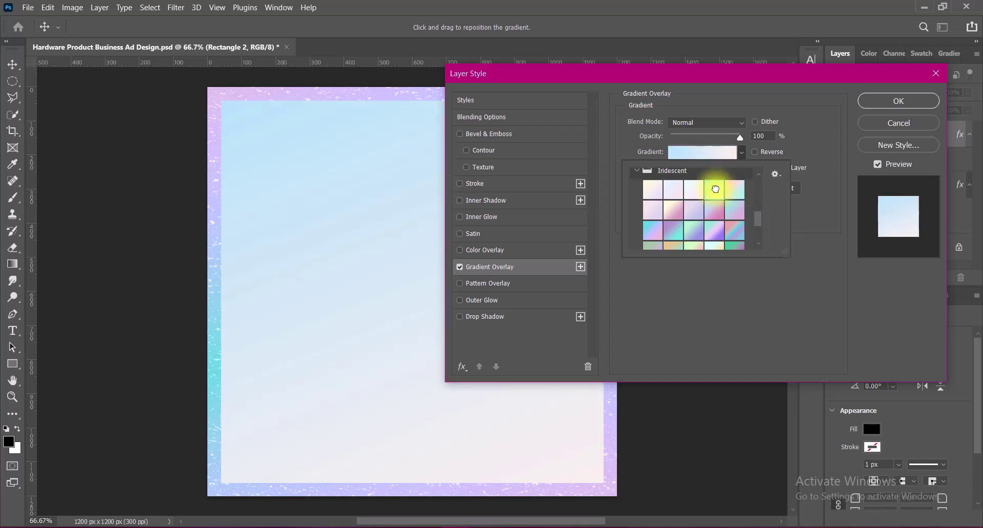
click(796, 221)
click(754, 152)
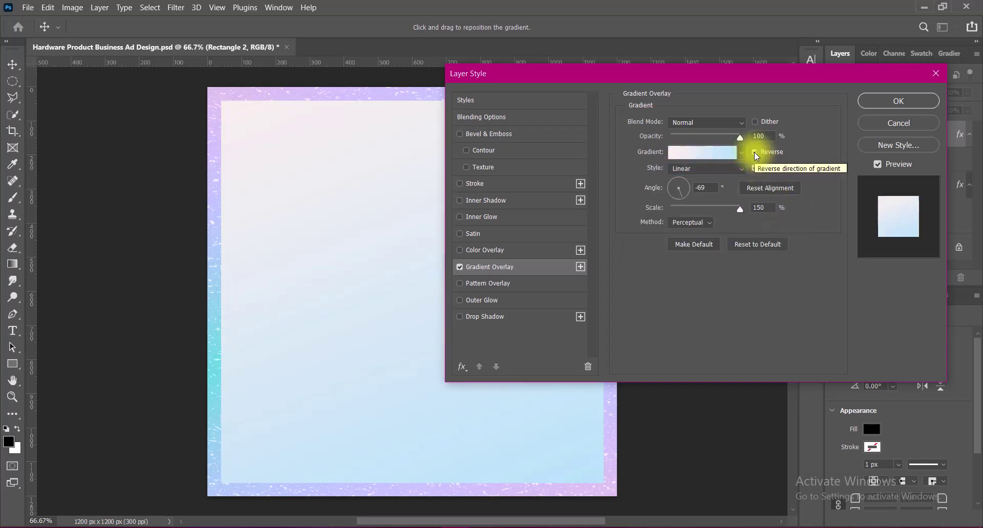
click(874, 105)
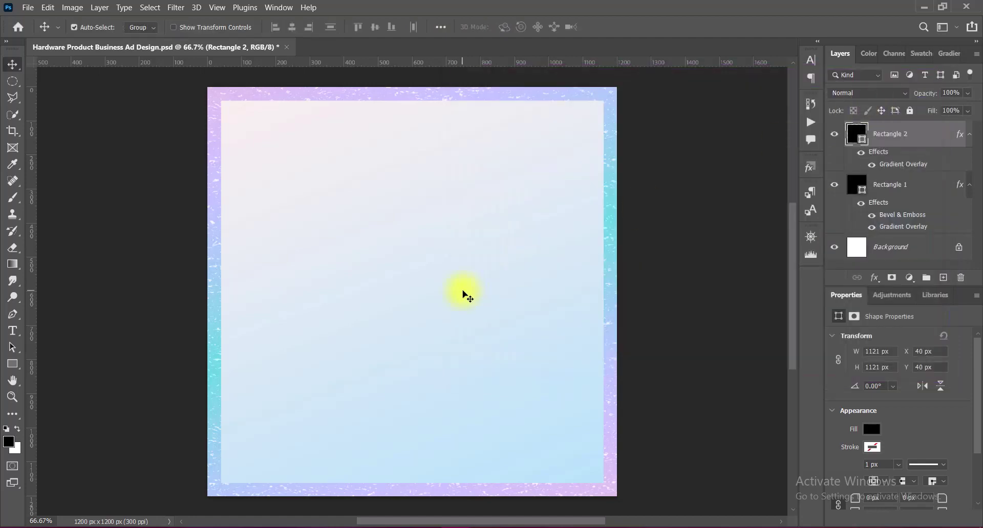
- Scale Rectangle 2 to 1144 px centred, convert it to a smart object, and save
key(ctrl+t)
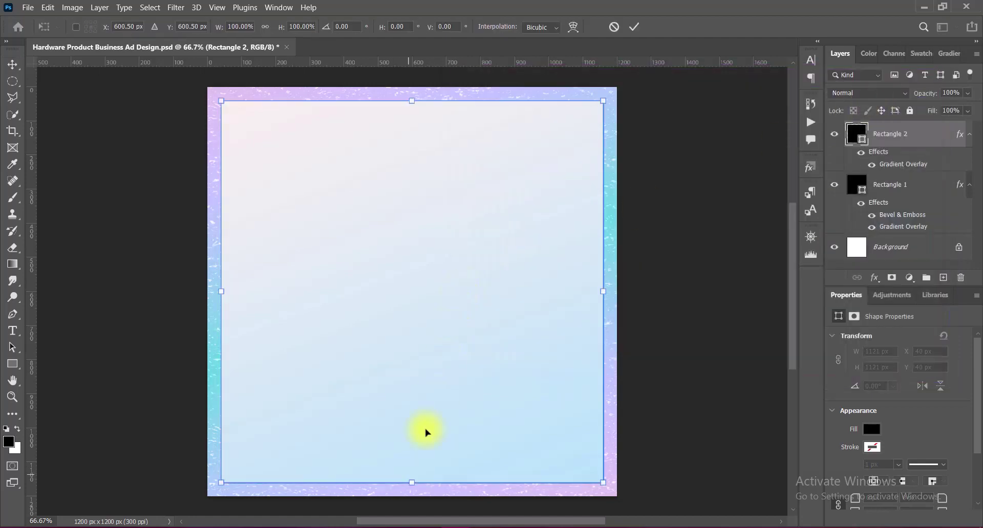
drag(412, 483, 412, 490)
drag(415, 341, 414, 337)
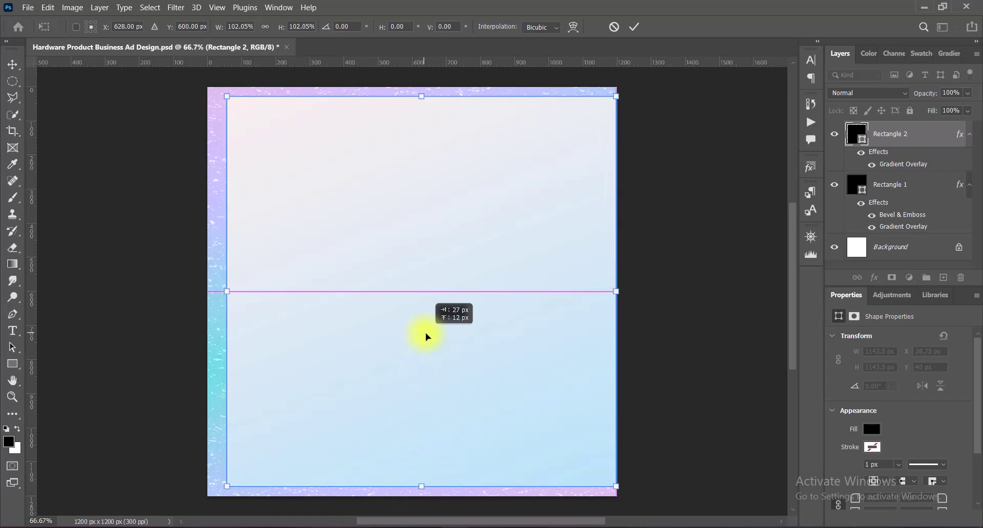
key(Return)
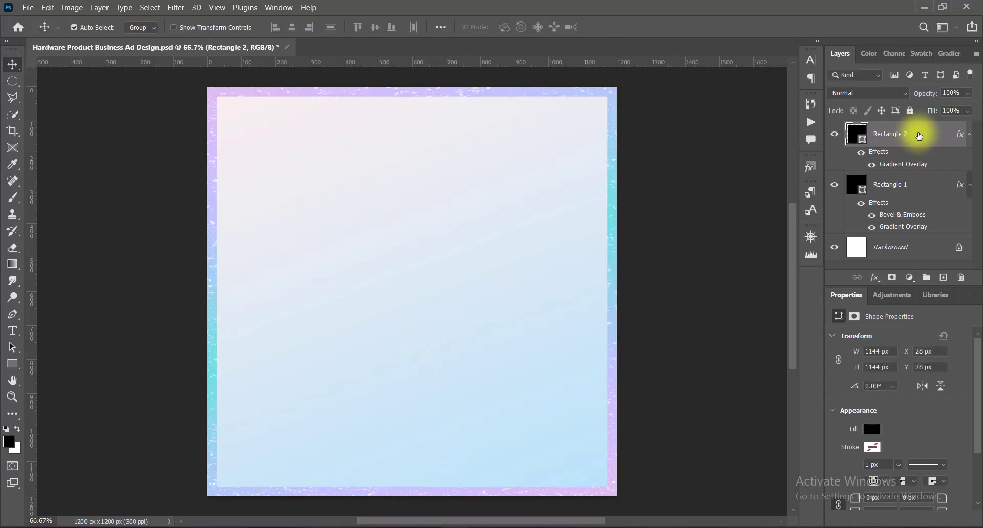
right_click(865, 134)
click(827, 182)
key(ctrl+s)
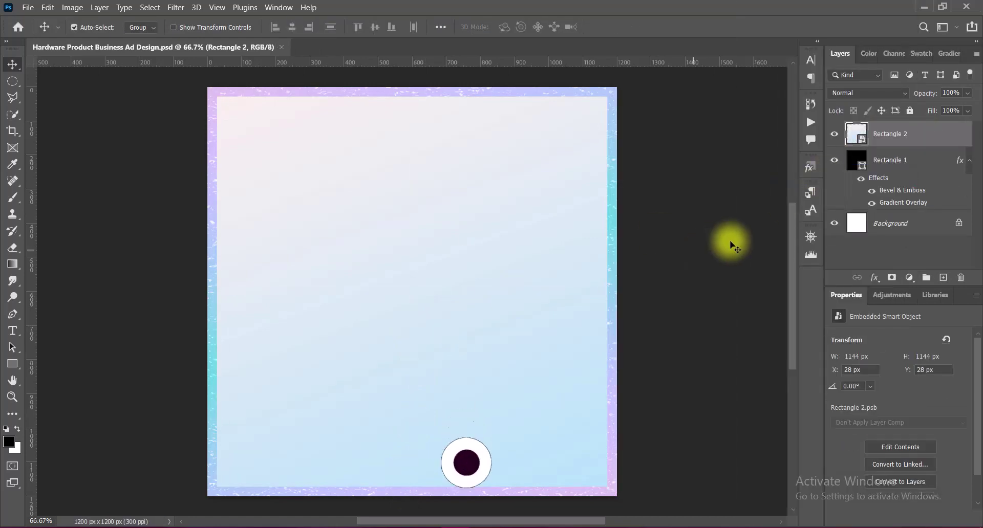
- Apply a Vibrance adjustment of +100 to the smart object
click(72, 10)
click(237, 90)
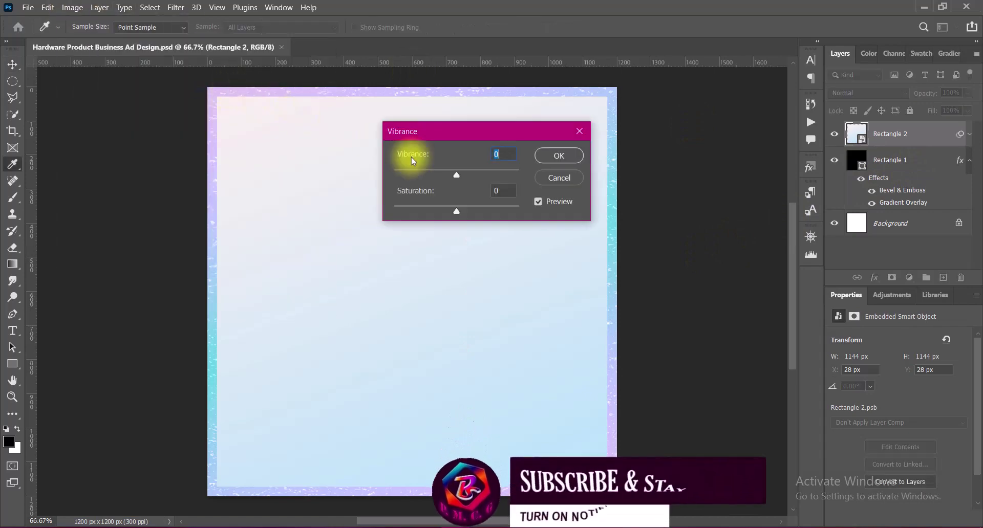
drag(406, 156, 547, 161)
click(558, 155)
- Apply a Hue/Saturation adjustment using the Strong Saturation preset
click(72, 7)
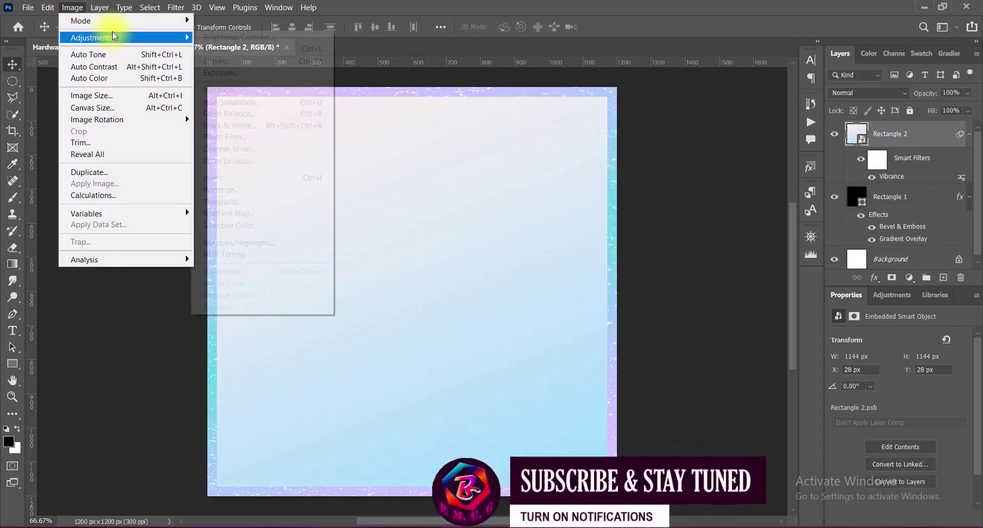
click(266, 102)
click(461, 111)
click(433, 193)
click(433, 111)
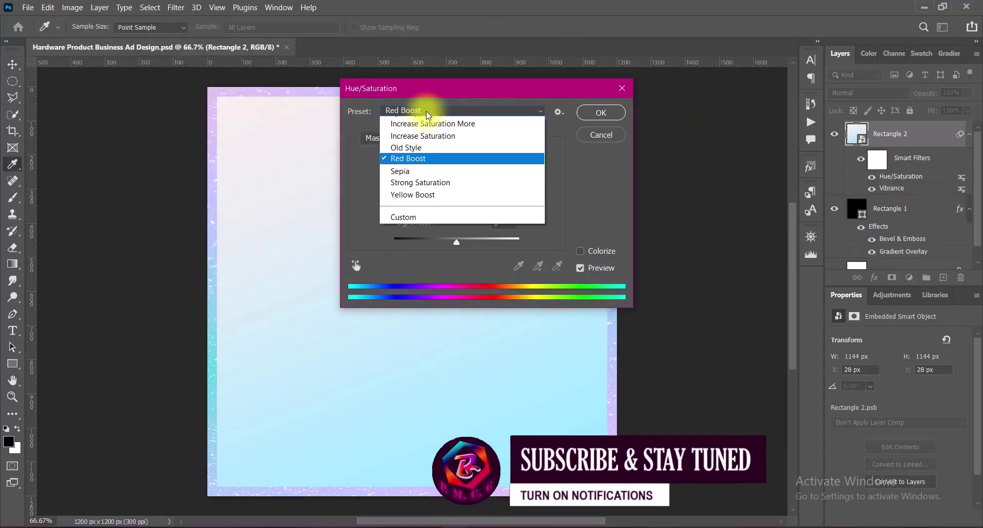
click(410, 188)
key(Return)
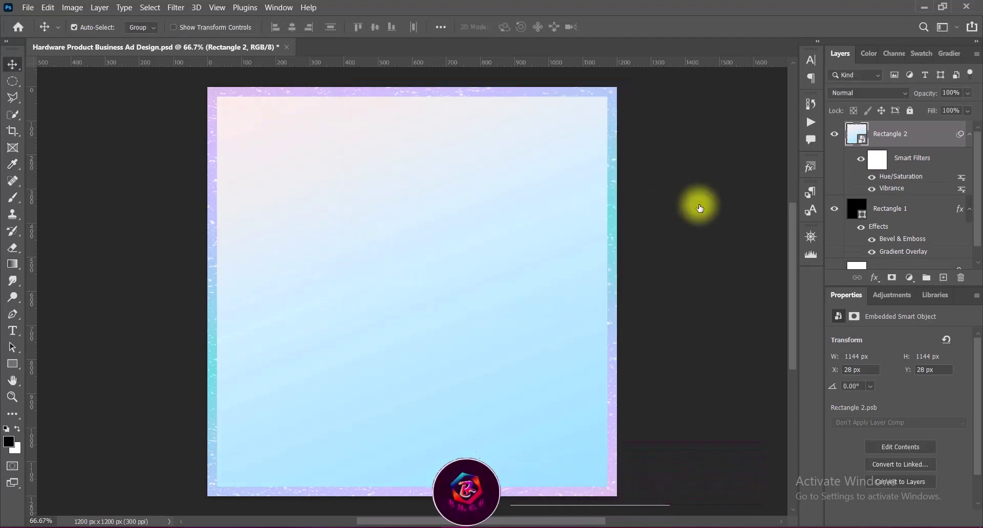
click(880, 92)
- Preview the blend modes on Rectangle 2 and settle on Hard Light
key(Down)
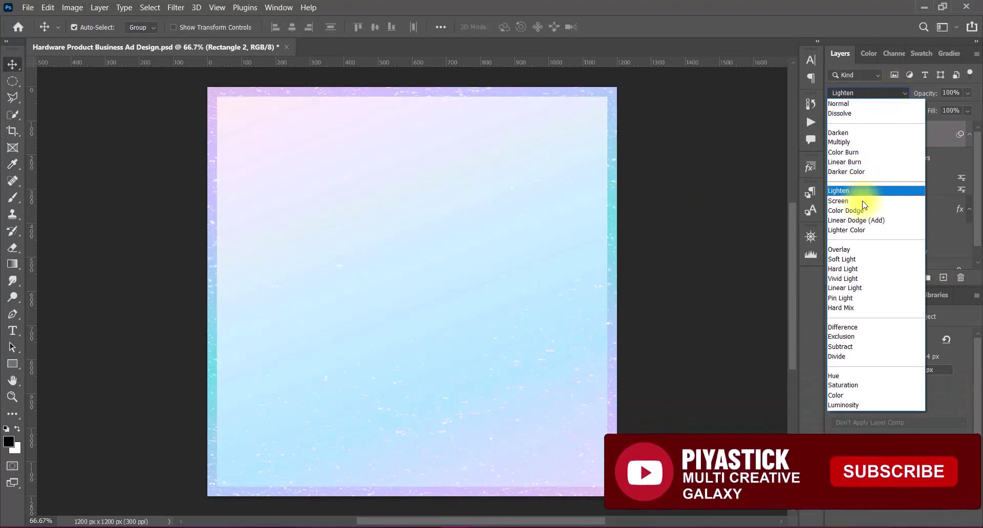
key(Down)
key(Down)
key(Down)
key(Down)
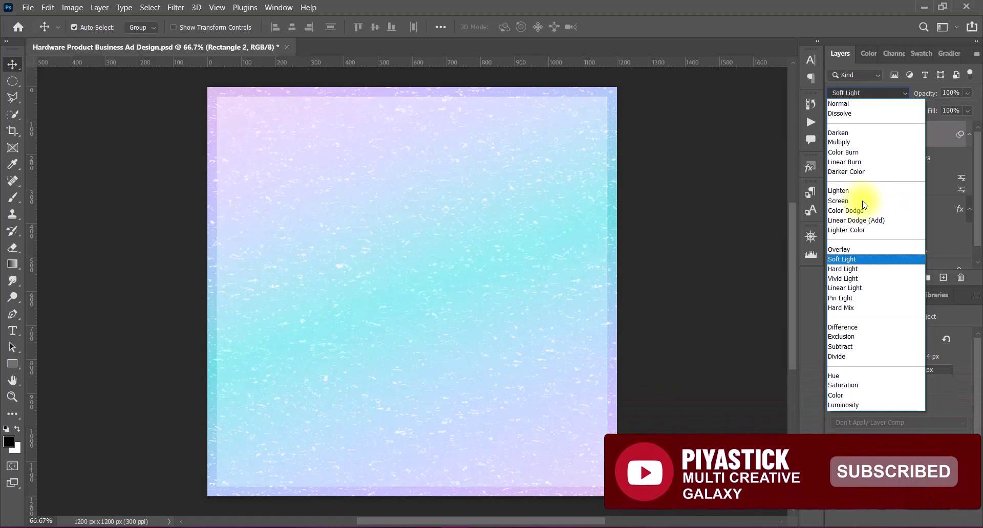
key(Down)
key(Down)
key(Down)
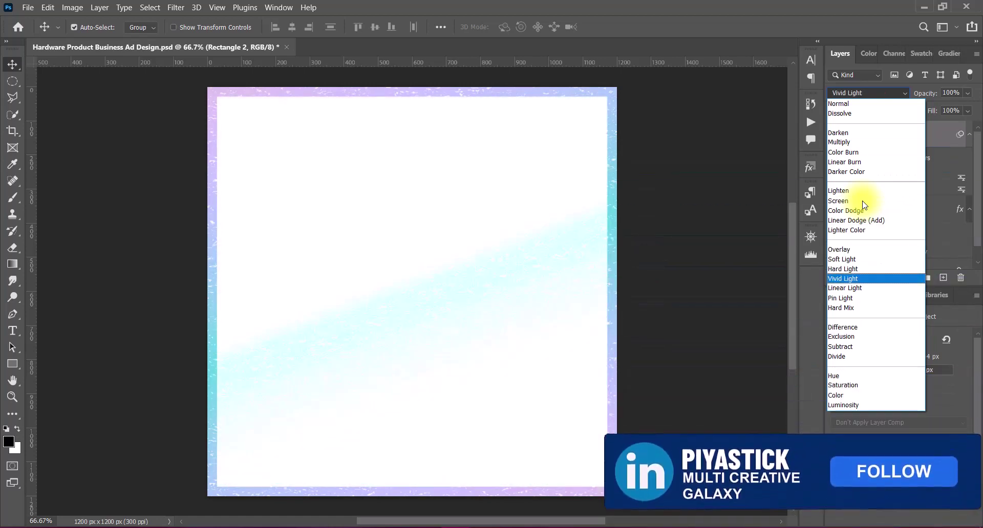
key(Down)
key(Down)
key(Down)
key(Down)
key(Down)
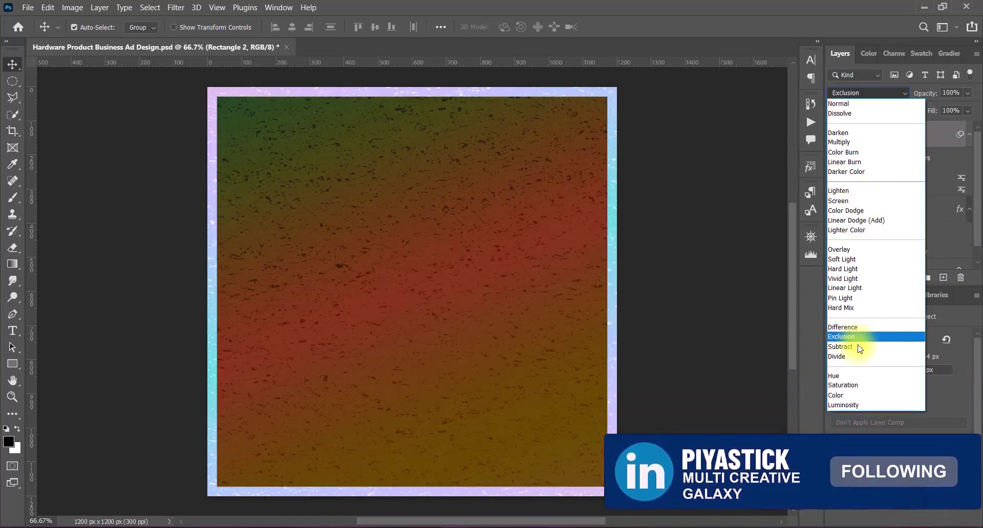
key(Down)
key(Down)
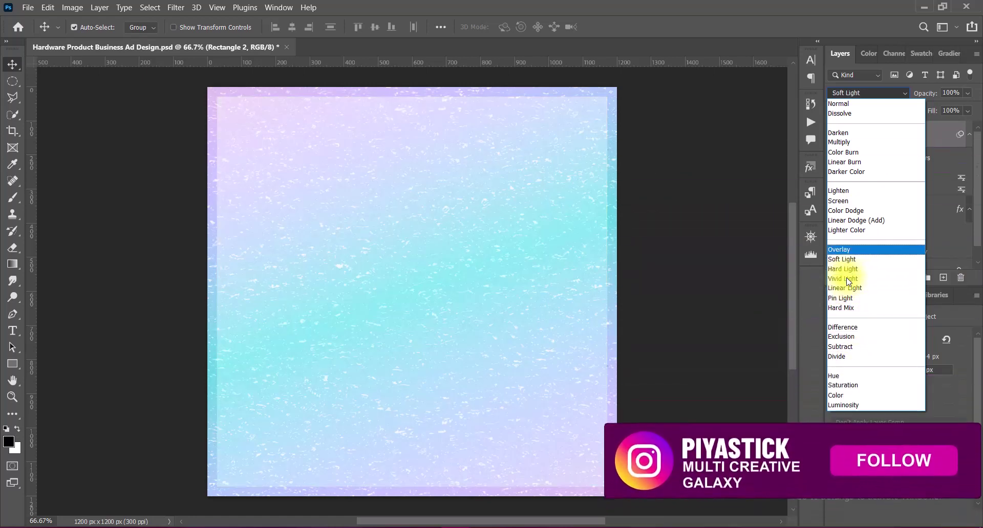
key(Up)
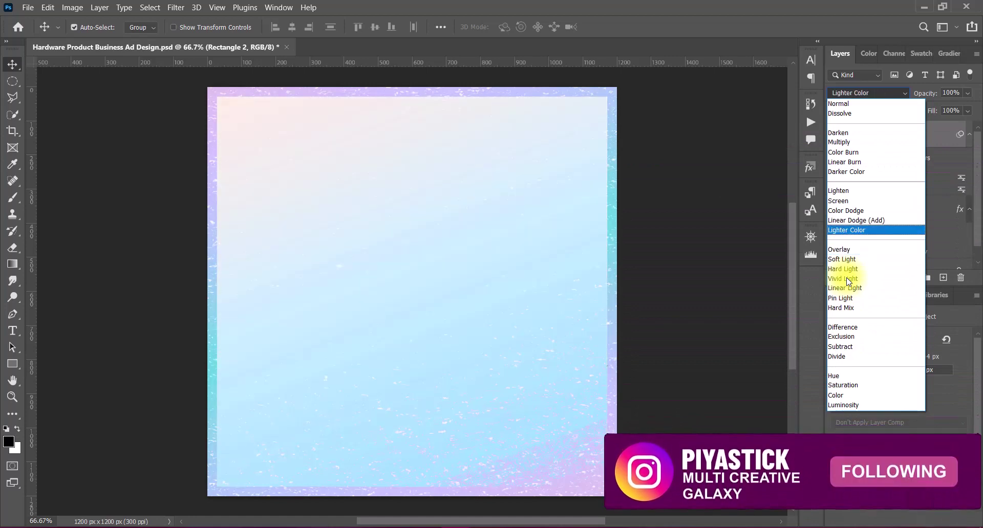
key(Up)
key(Up)
key(Up)
key(Up)
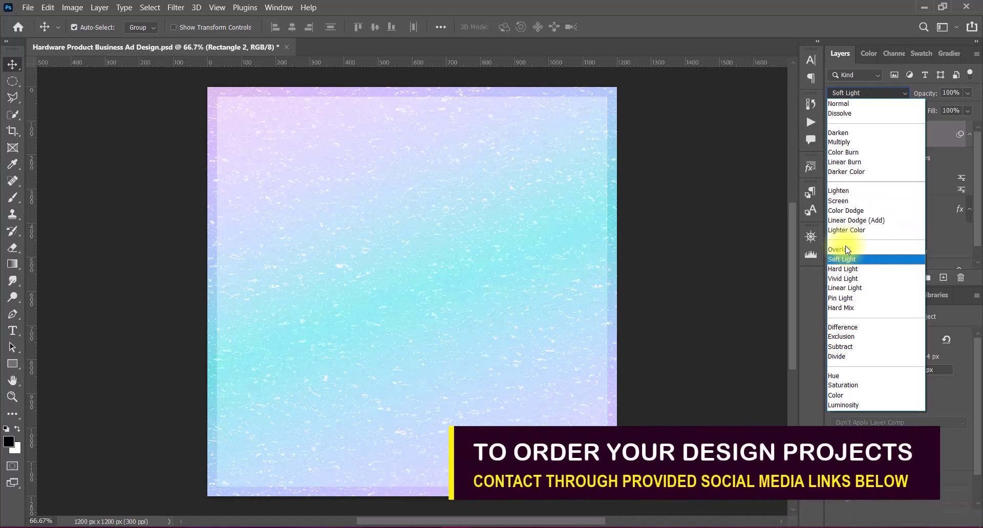
key(Down)
key(Down)
key(Down)
key(Down)
key(Up)
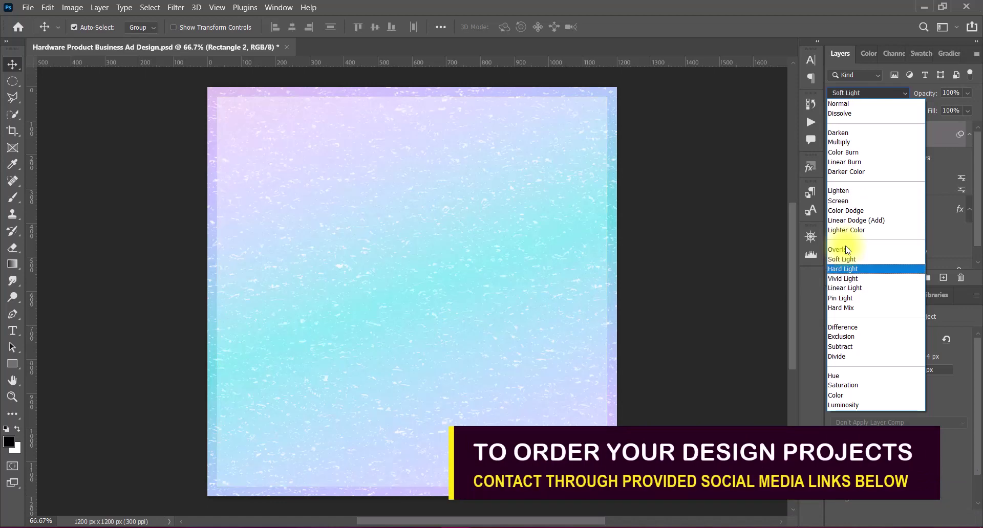
key(Up)
key(Return)
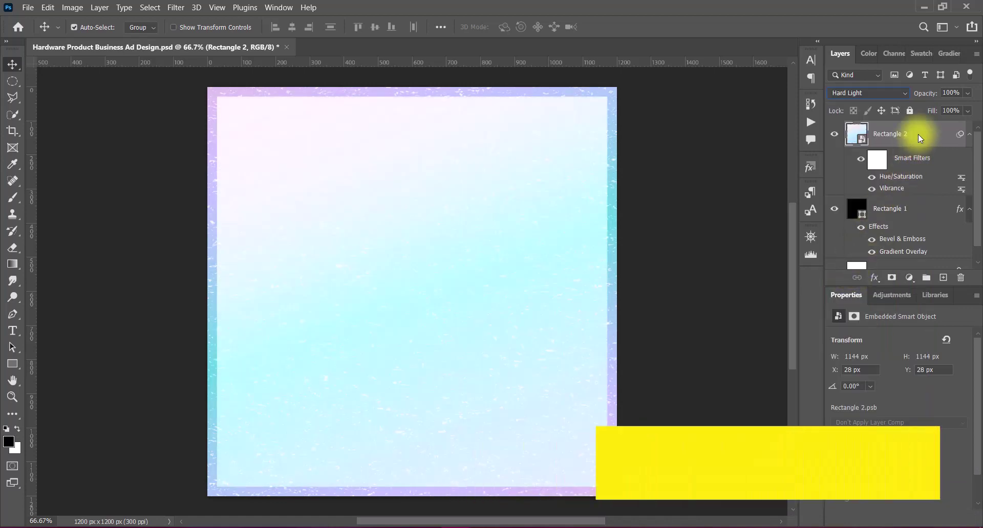
right_click(917, 134)
- Add a black 75% opacity drop shadow to Rectangle 2, adjusting its size
click(848, 150)
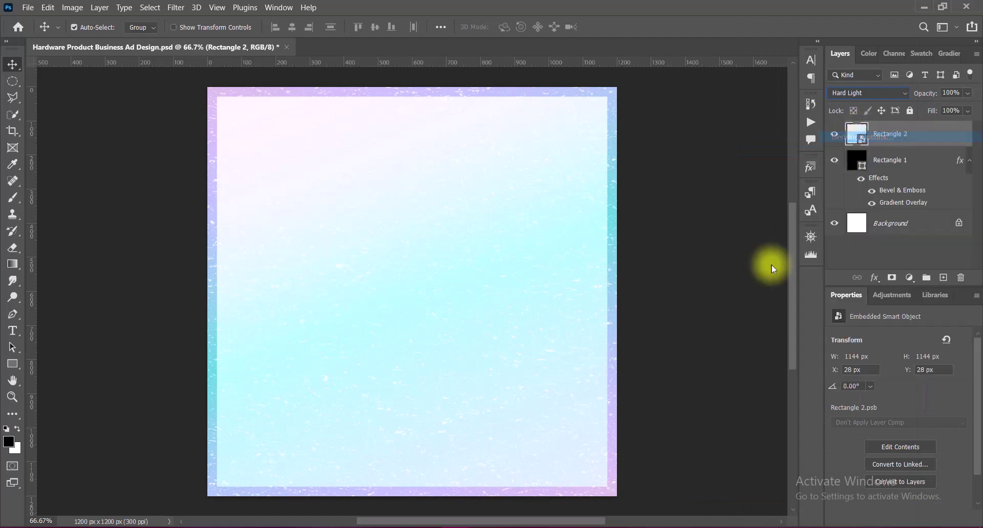
click(465, 317)
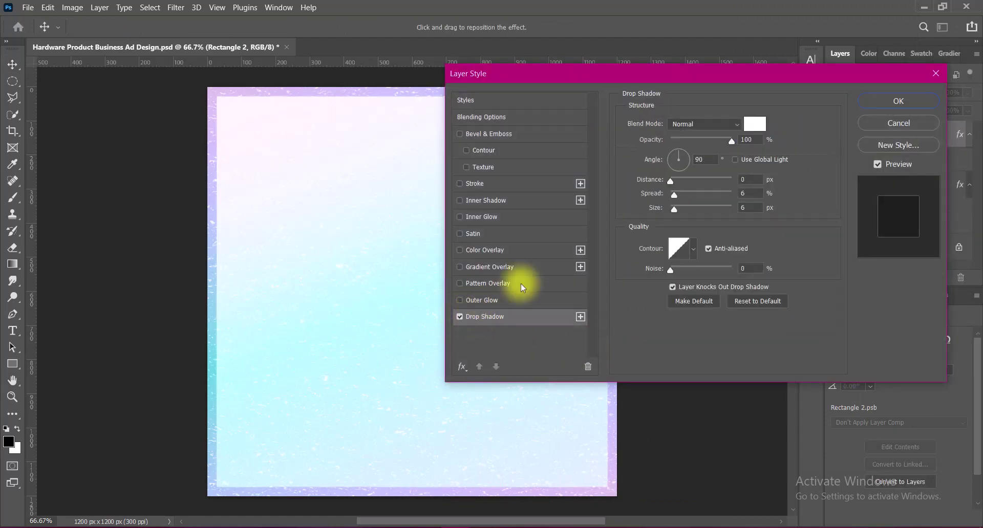
click(751, 123)
click(865, 104)
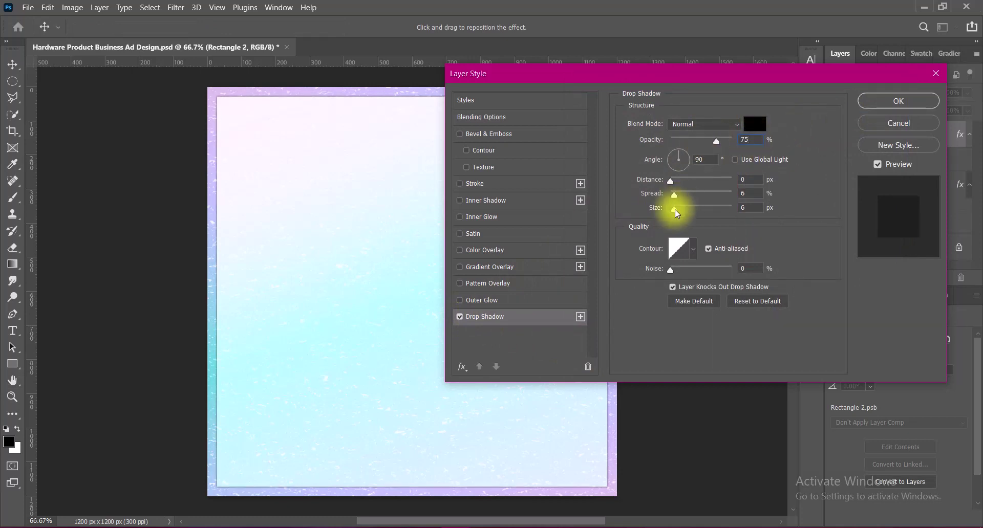
drag(673, 208, 685, 211)
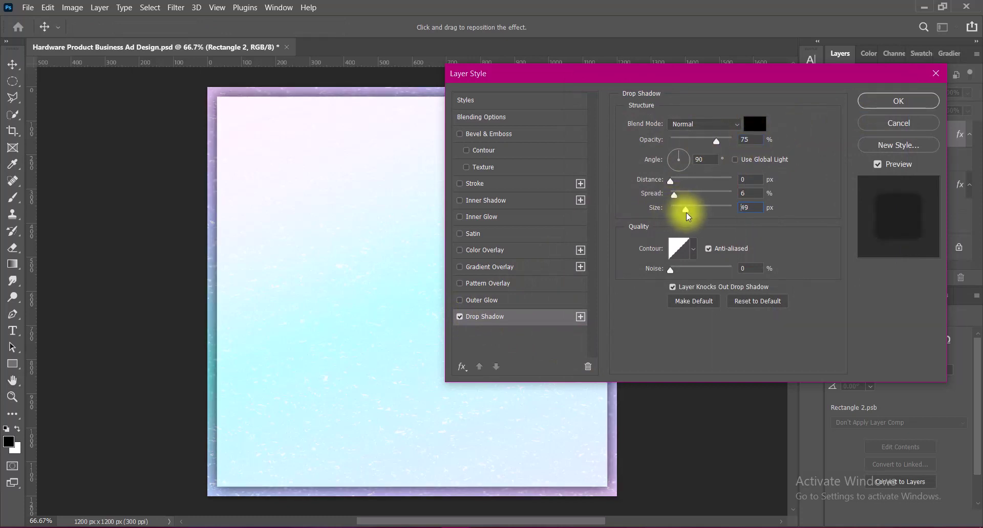
double_click(739, 207)
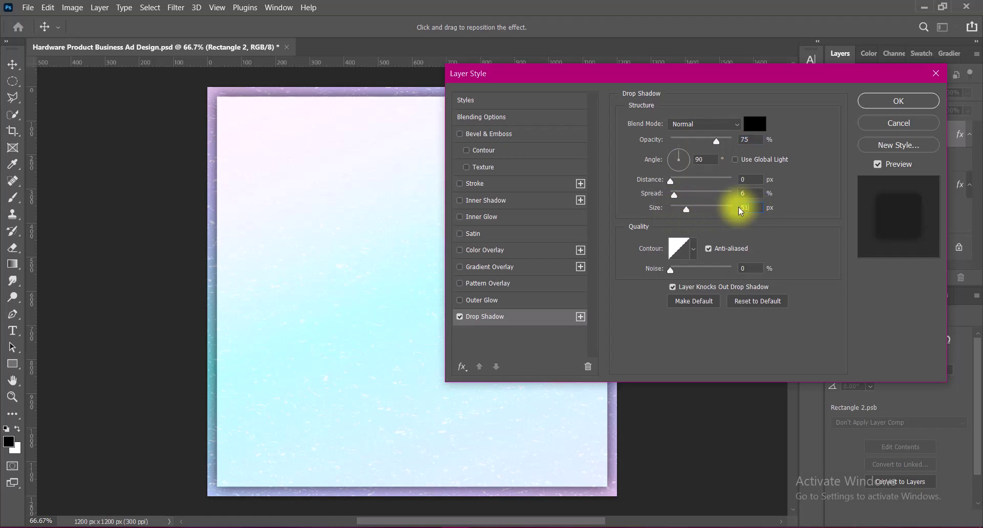
click(894, 102)
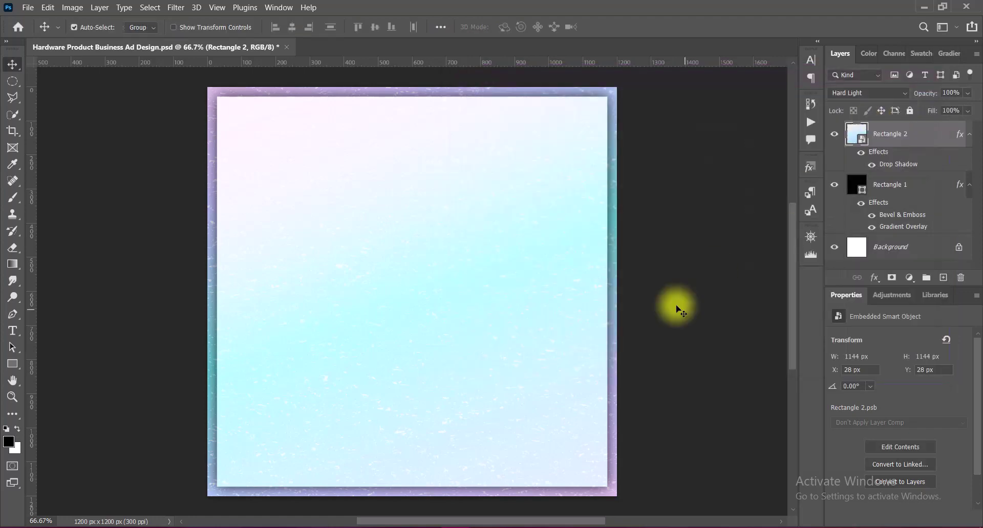
- Scale Rectangle 2 down to 1124 px, recentre it in the frame, and save
key(ctrl+t)
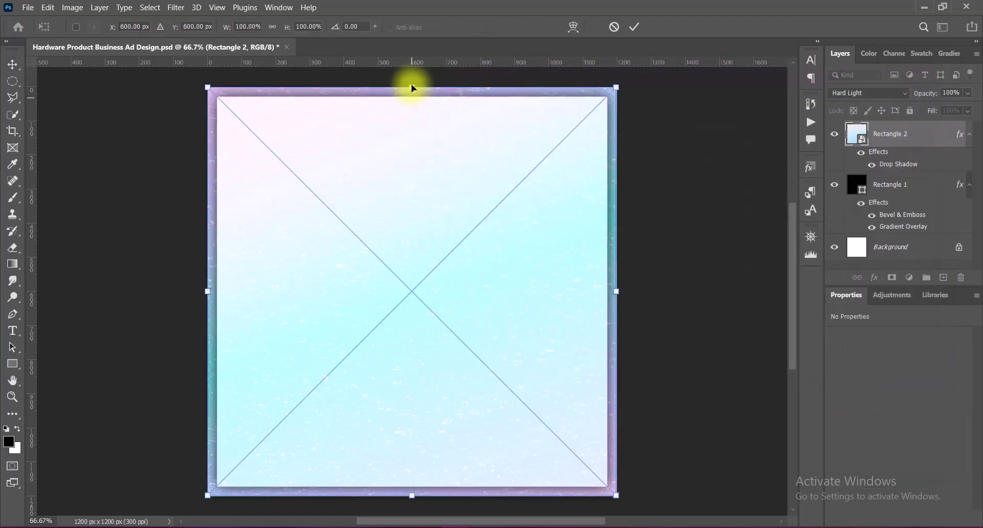
drag(411, 87, 411, 94)
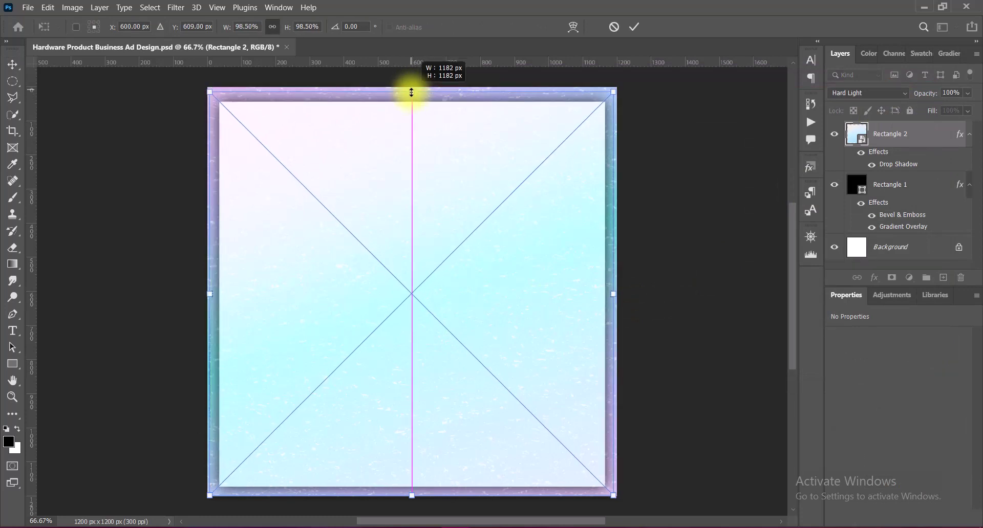
drag(434, 304, 436, 302)
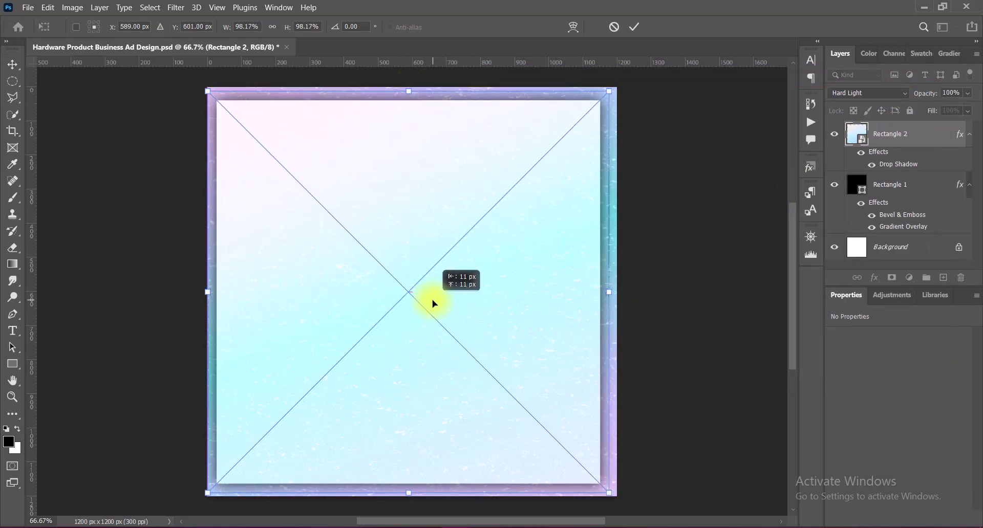
key(Return)
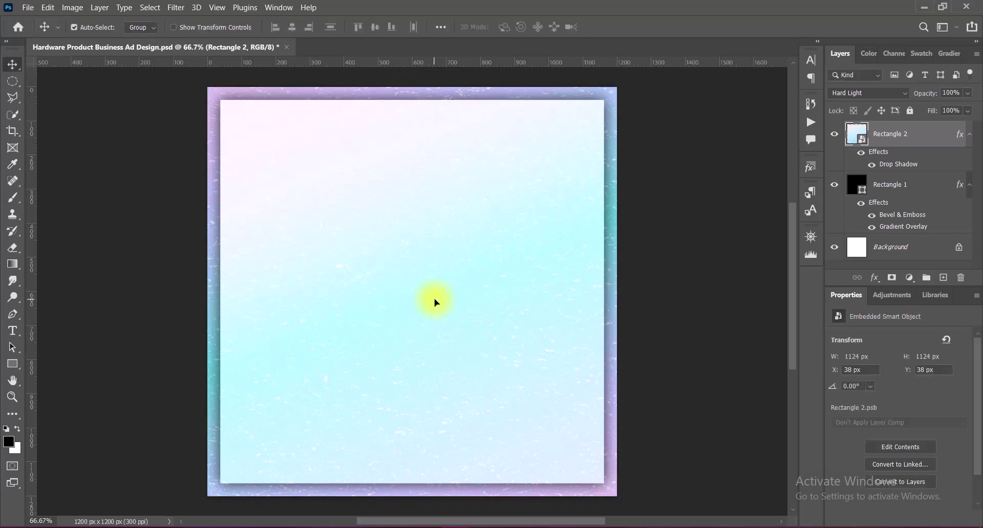
key(ctrl+s)
- Add a new layer and set the Pen Tool to Shape mode
click(943, 278)
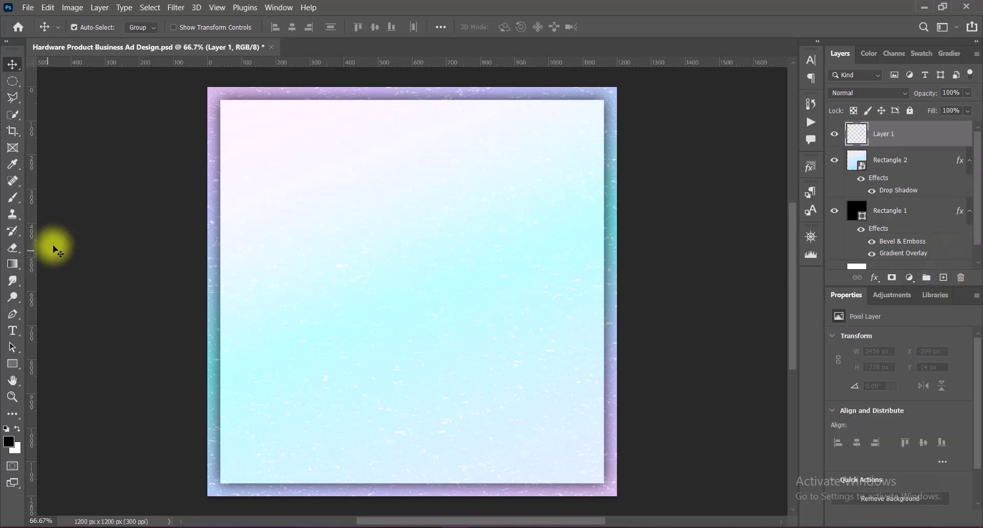
right_click(13, 314)
click(51, 316)
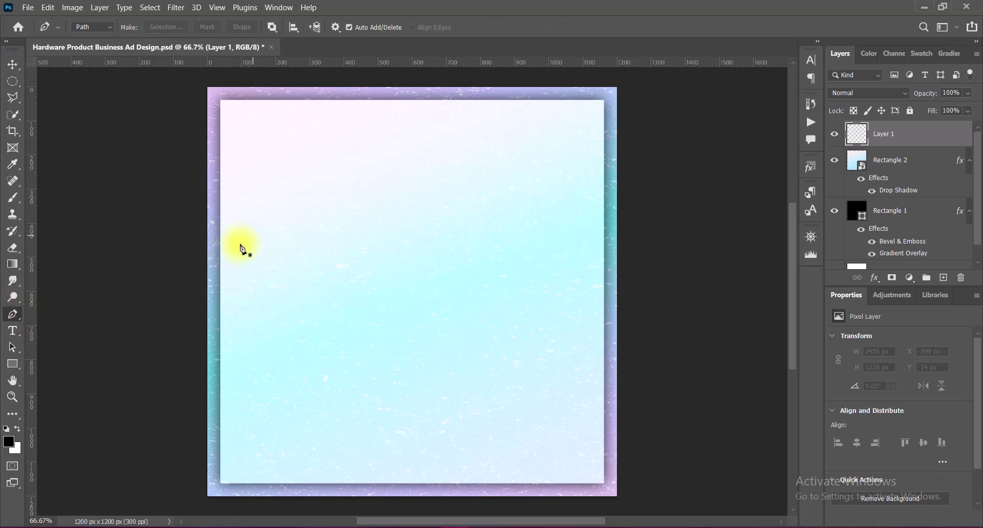
click(102, 38)
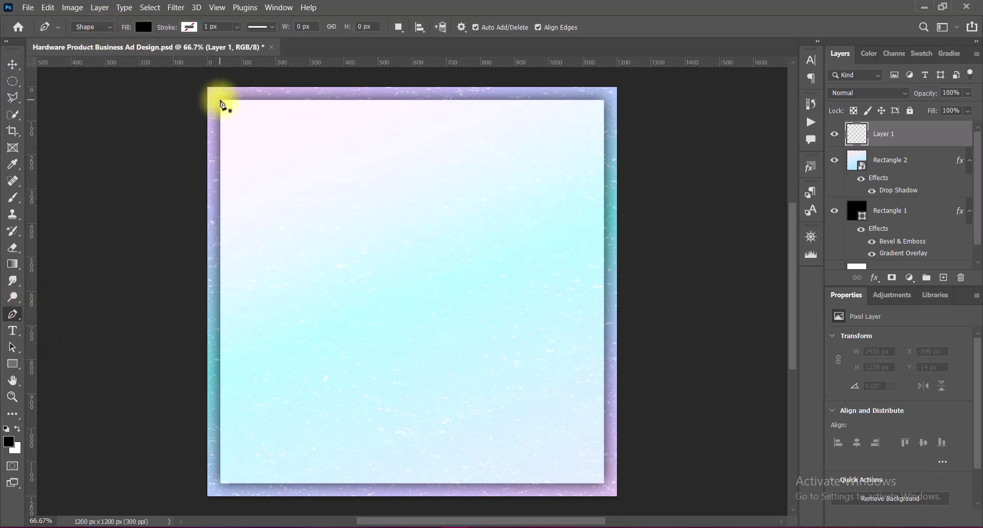
- Draw a closed triangle from the square's top-left corner down to its bottom edge
click(219, 100)
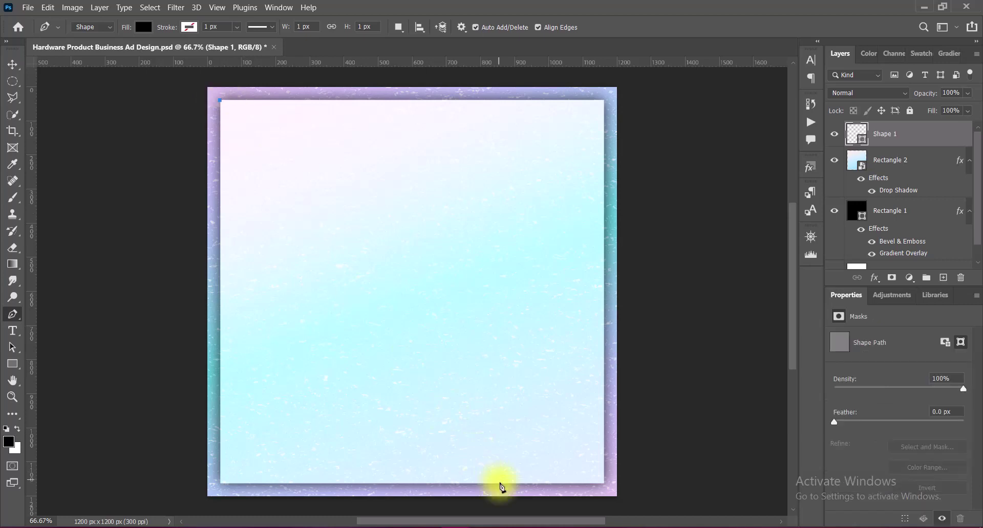
click(499, 482)
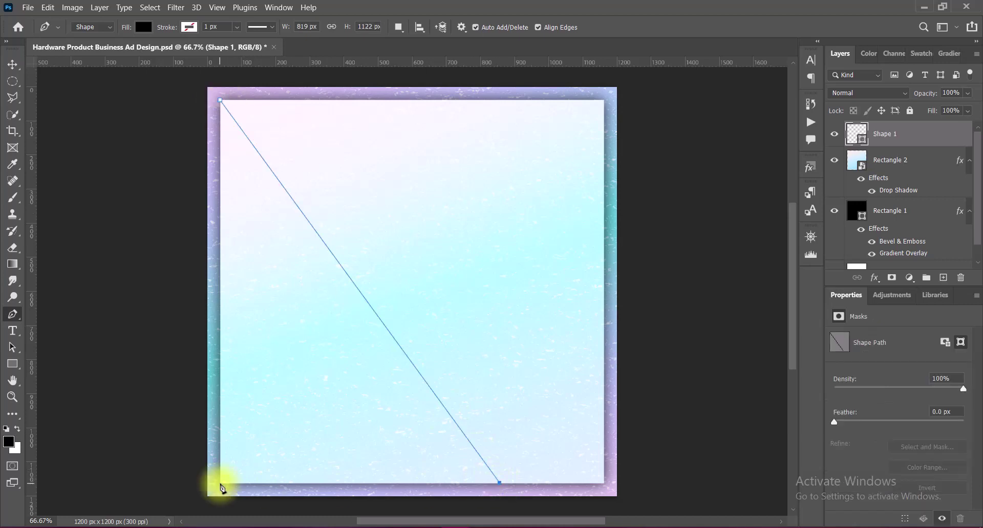
click(220, 483)
click(220, 100)
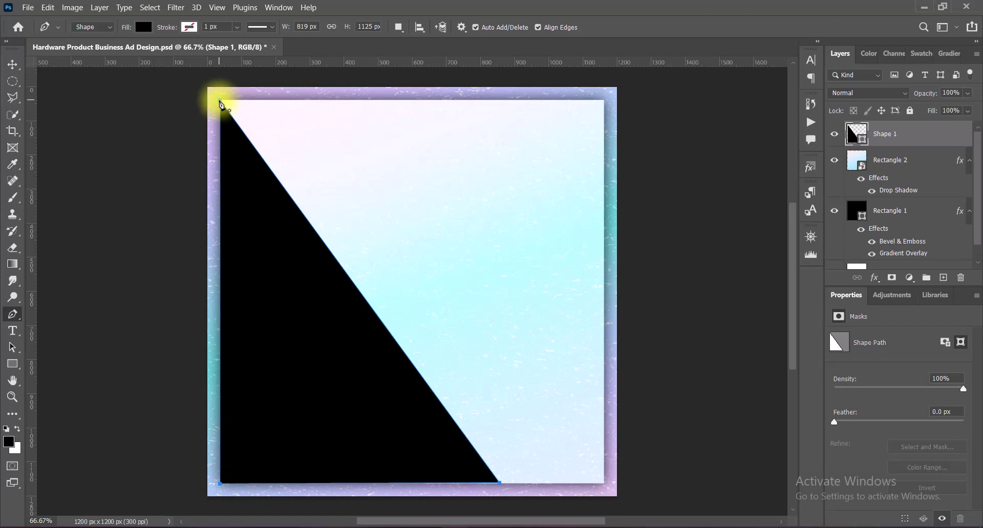
click(13, 65)
- Align the triangle's bottom-left anchor with the inner square's edge
click(670, 253)
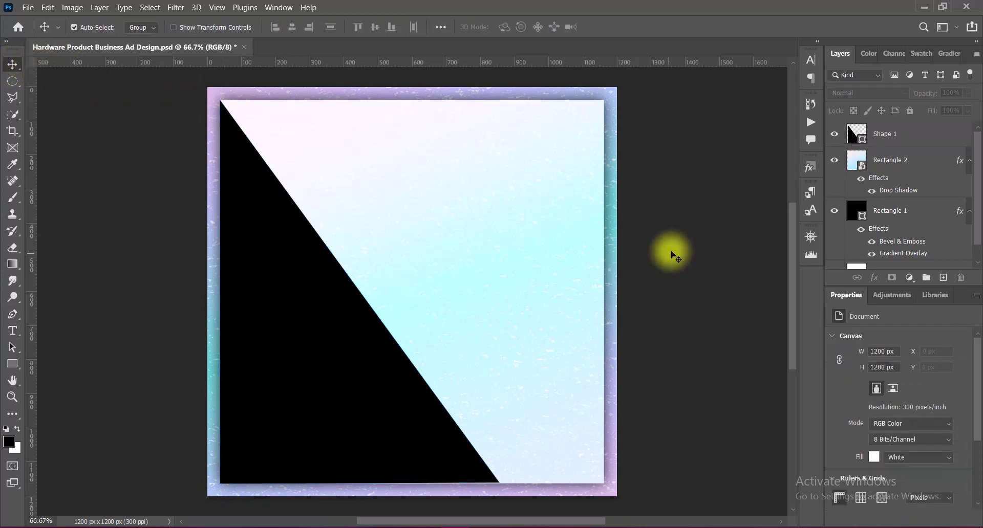
scroll(478, 487, up, 5)
click(474, 463)
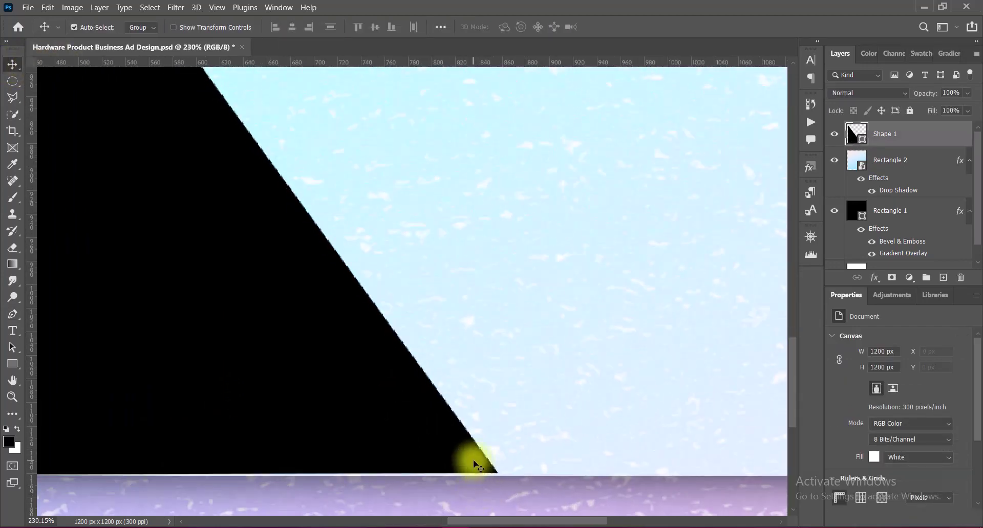
click(13, 347)
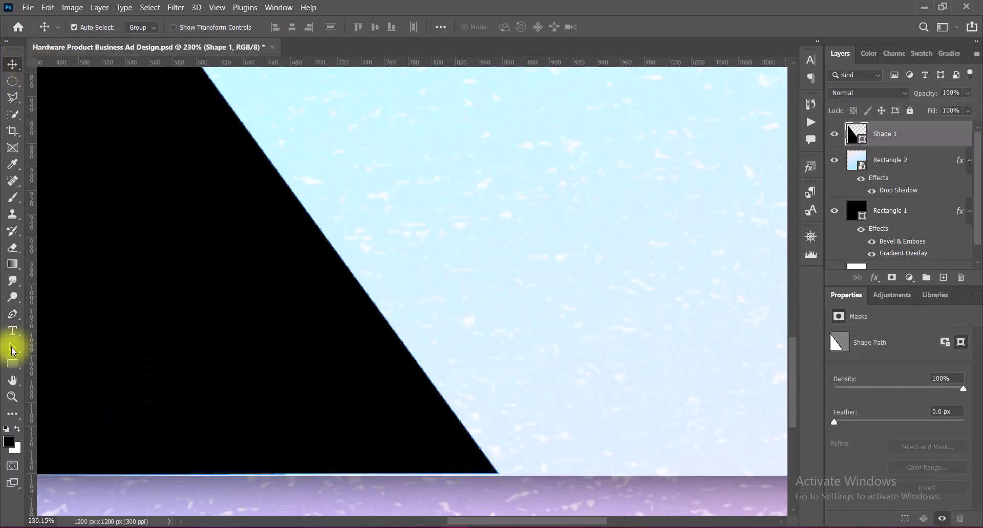
click(497, 475)
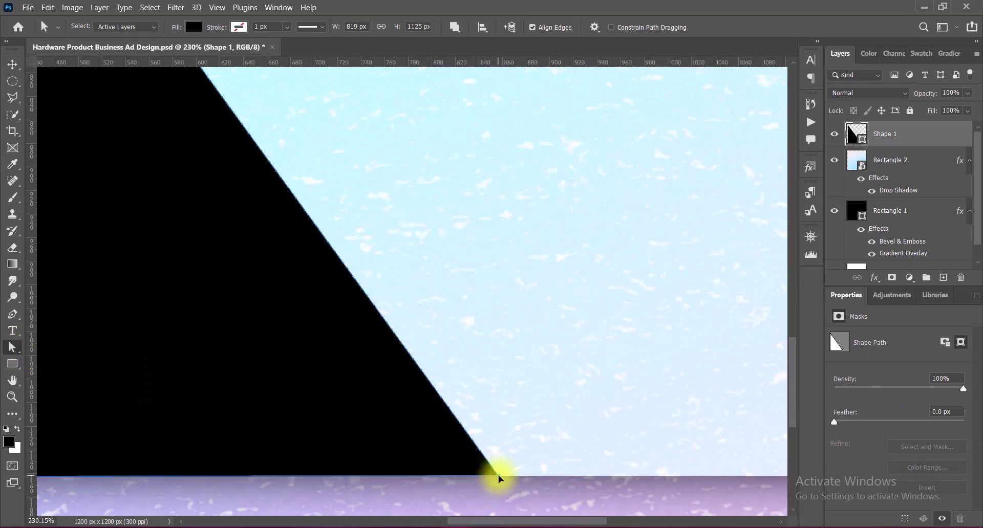
scroll(311, 453, left, 10)
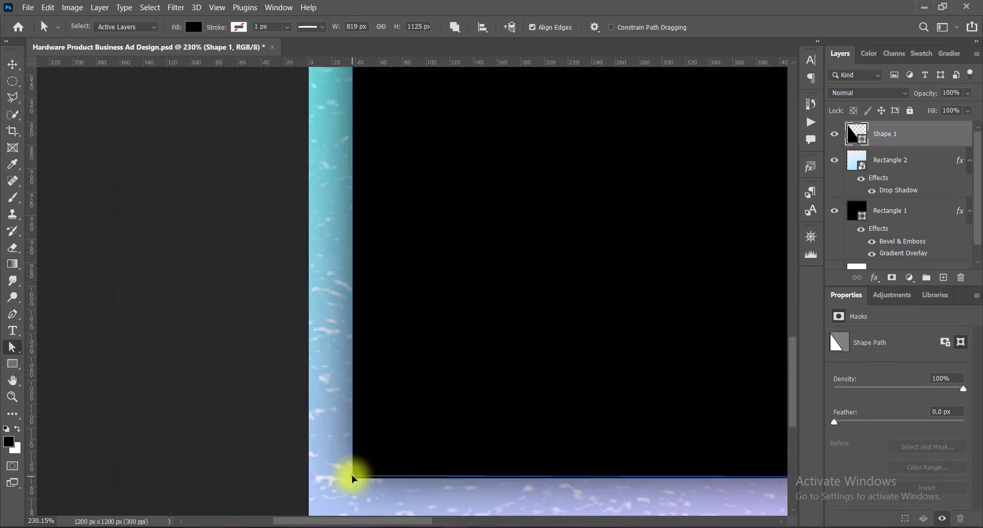
drag(353, 477, 352, 480)
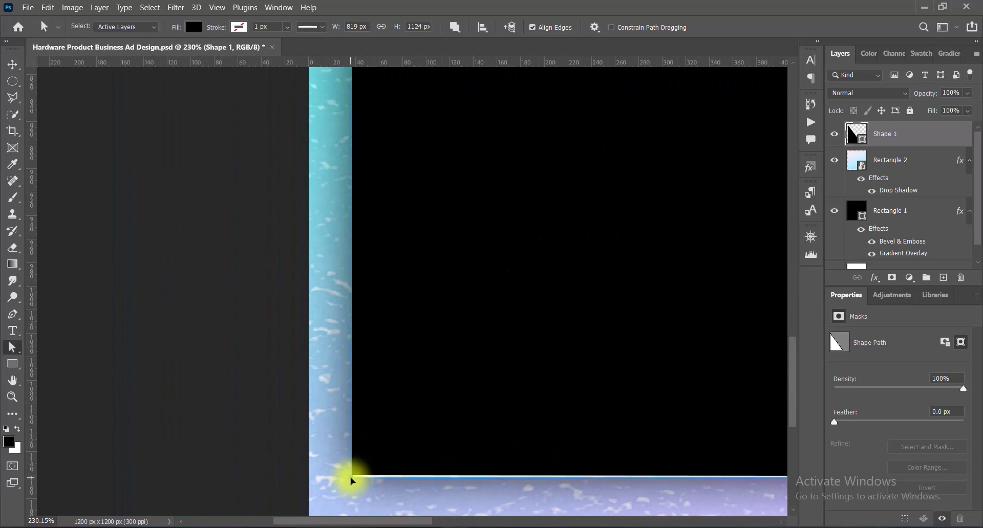
- Align the triangle's top-left anchor with the square, making it 819 × 1124 px
scroll(369, 461, up, 10)
scroll(373, 462, up, 5)
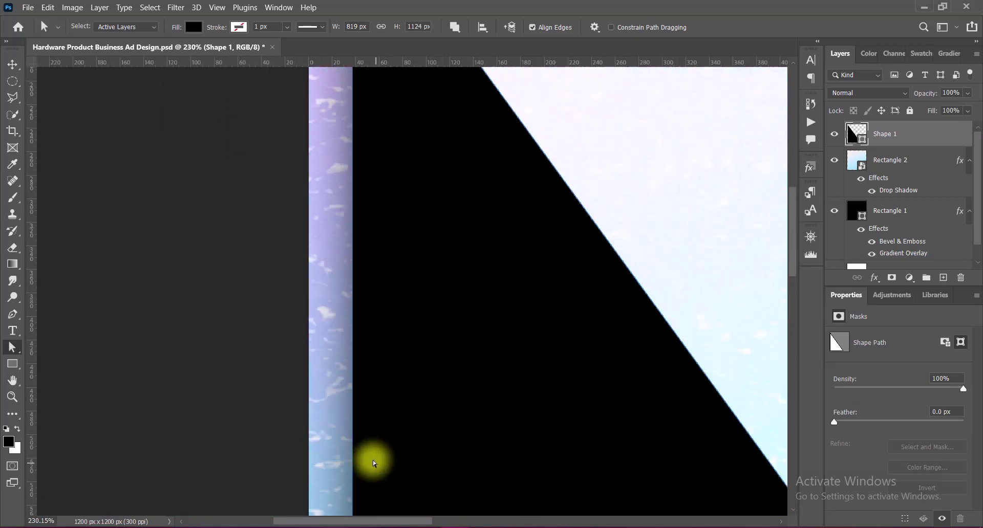
scroll(373, 462, up, 5)
scroll(373, 462, up, 1)
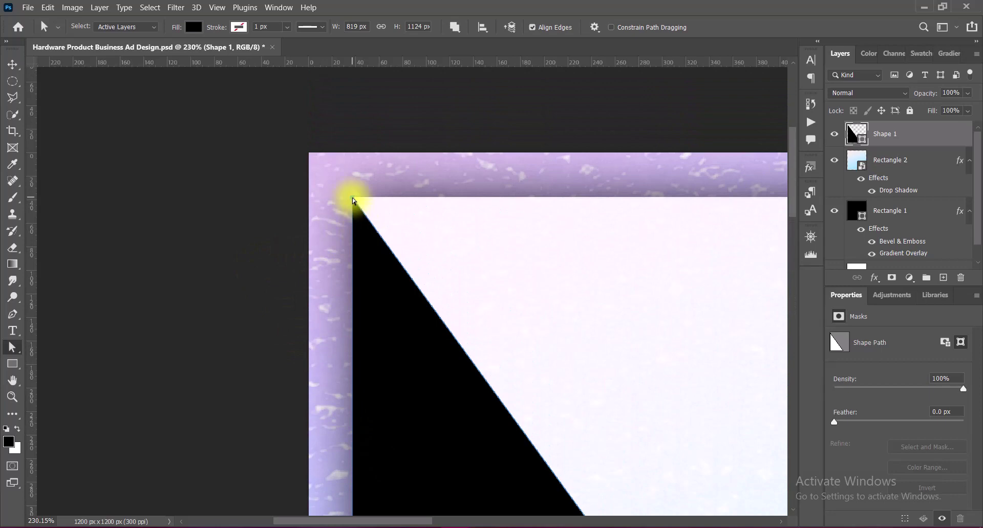
drag(352, 198, 356, 200)
click(274, 256)
scroll(343, 287, down, 5)
scroll(342, 288, down, 5)
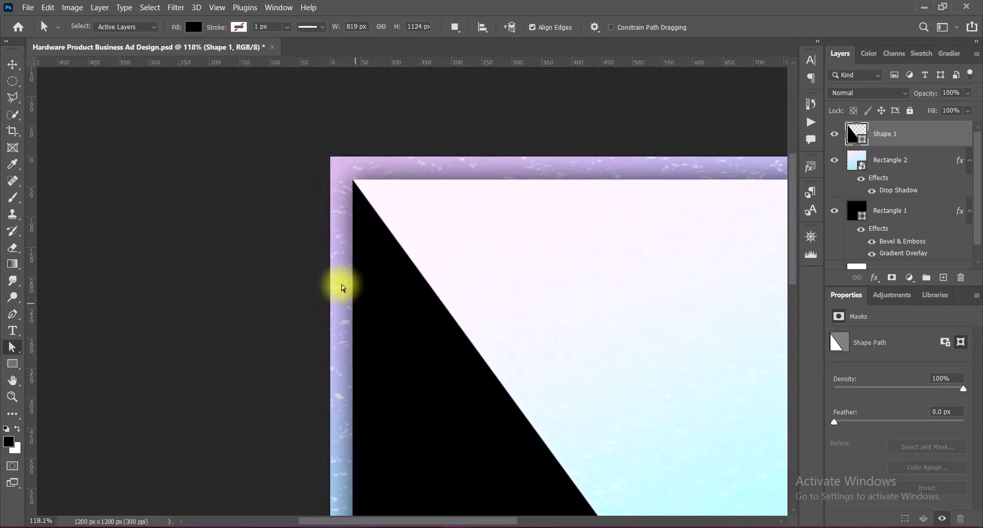
scroll(340, 285, down, 2)
scroll(370, 252, down, 1)
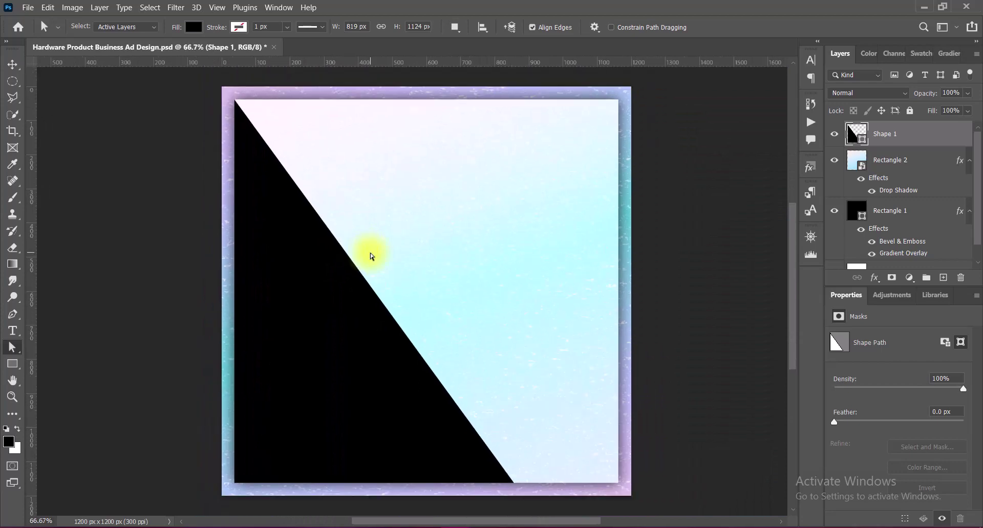
click(12, 64)
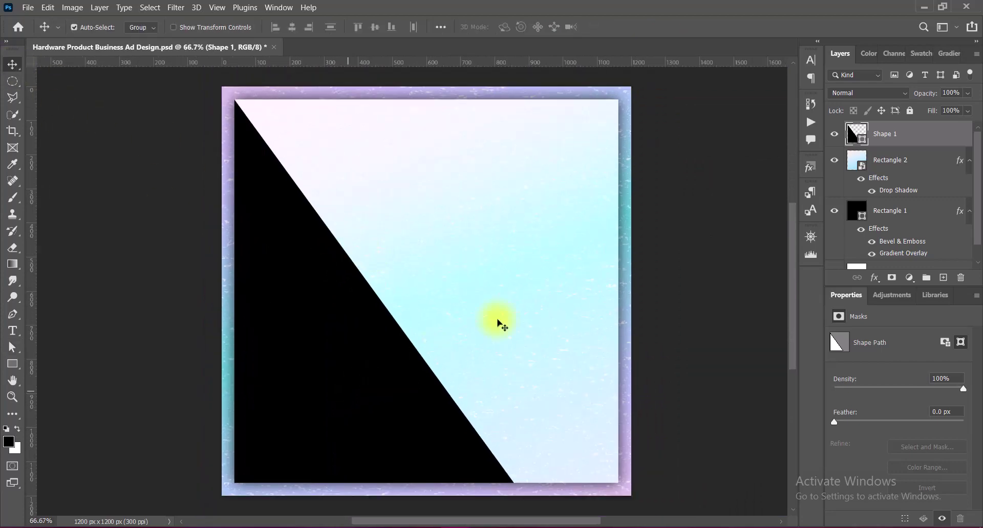
- Enable a reversed Gradient Overlay on Shape 1 with a 33° angle
right_click(854, 134)
click(848, 137)
click(459, 267)
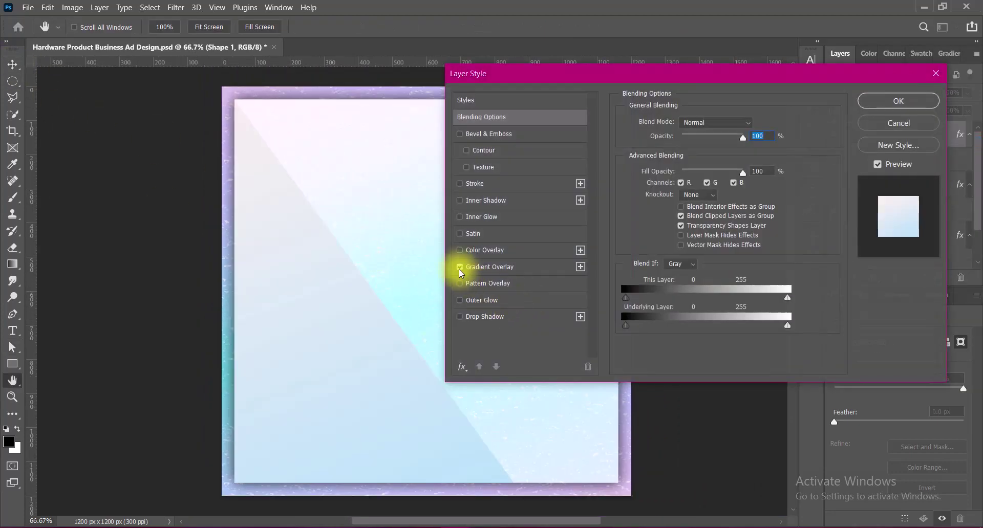
click(468, 266)
text(33)
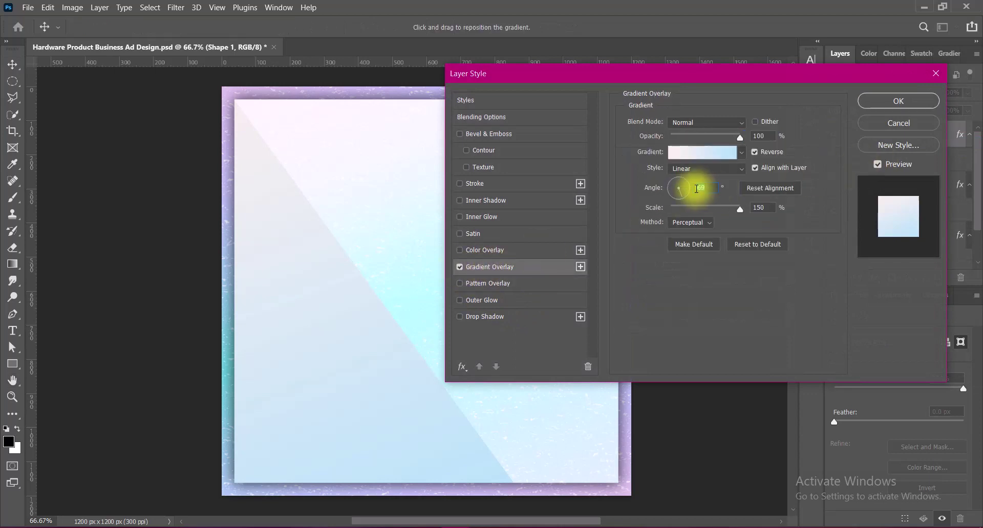
click(755, 152)
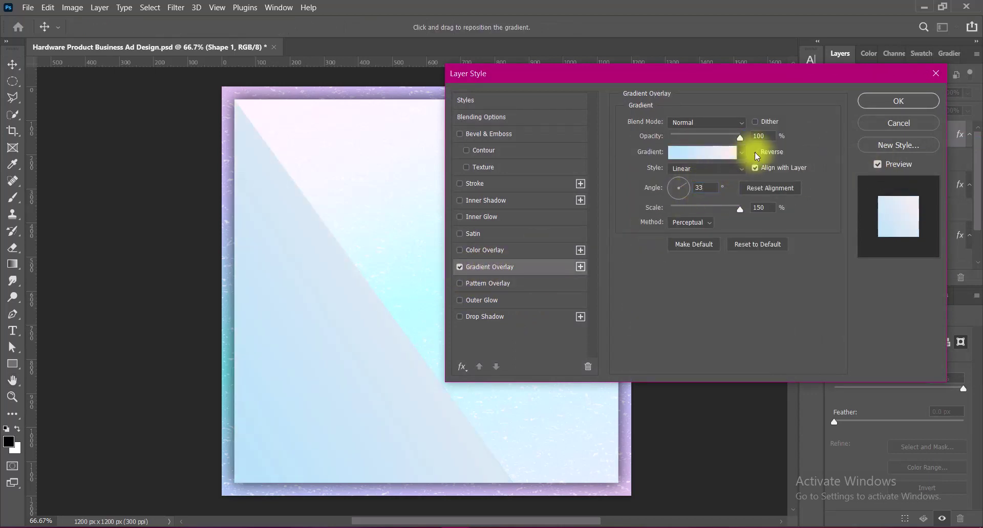
- Choose the green-to-purple Iridescent gradient preset and apply the overlay
click(741, 152)
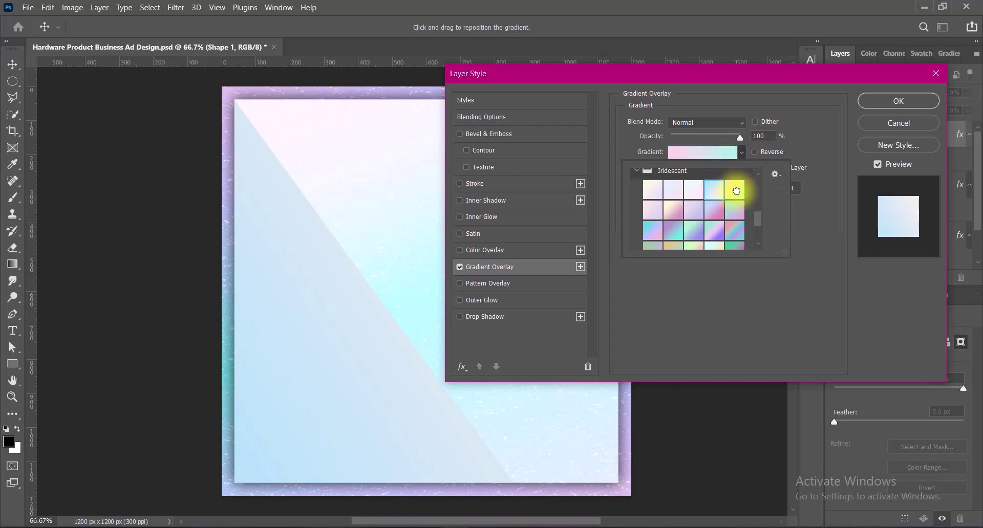
click(735, 190)
click(717, 230)
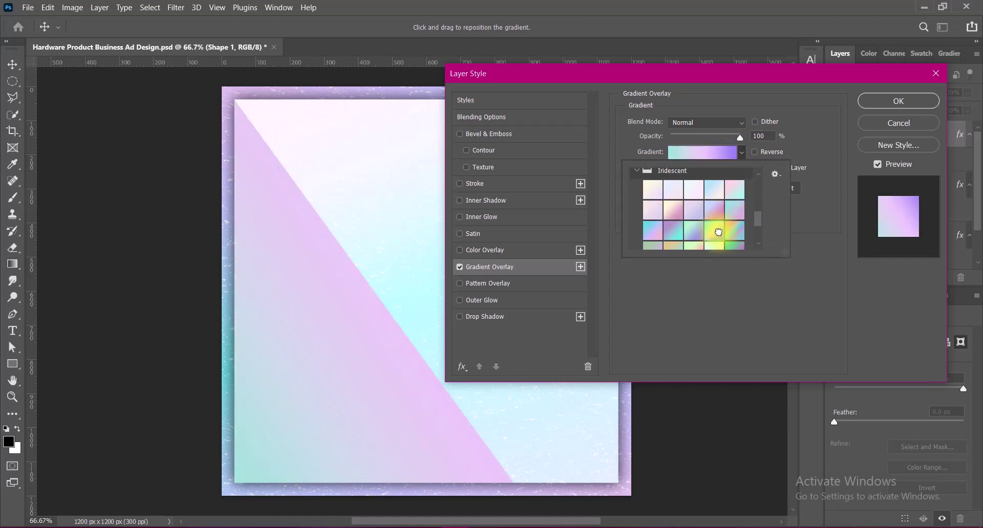
click(696, 228)
click(870, 100)
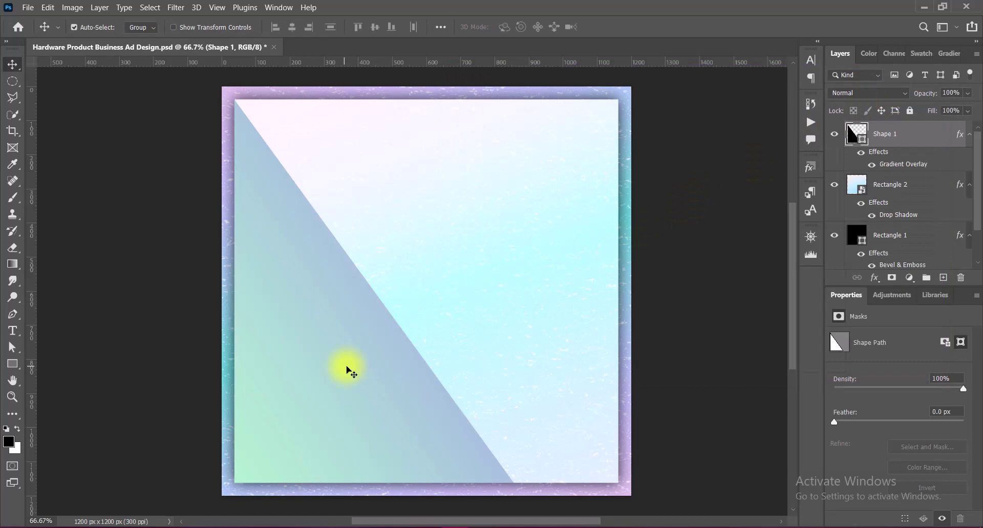
scroll(351, 371, up, 1)
scroll(443, 270, up, 1)
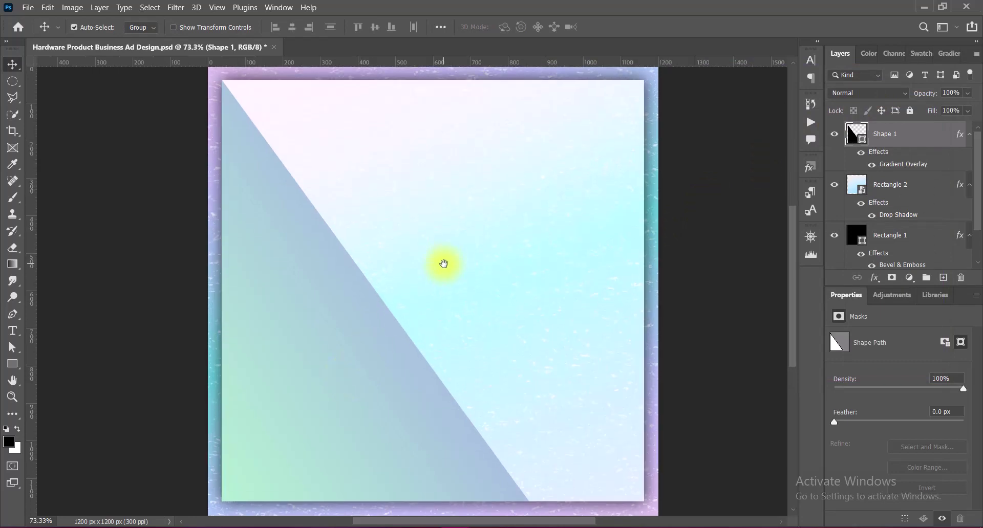
- Convert Shape 1 to a smart object and blend it as Linear Burn
right_click(907, 132)
click(814, 183)
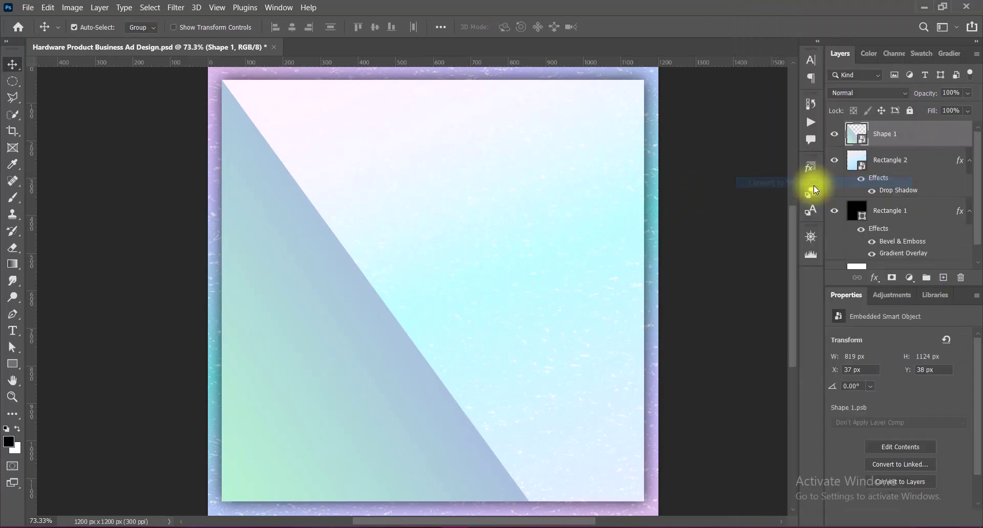
click(867, 93)
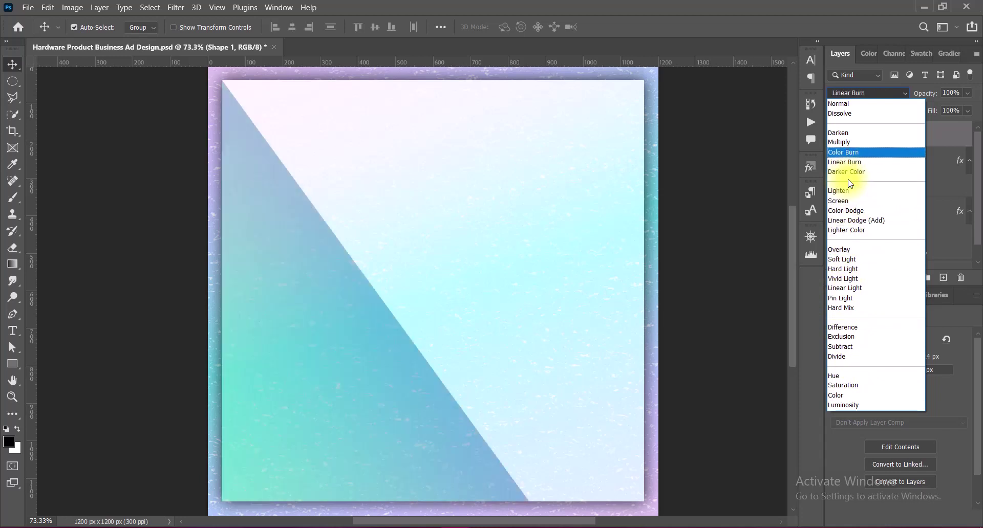
key(Up)
key(Up)
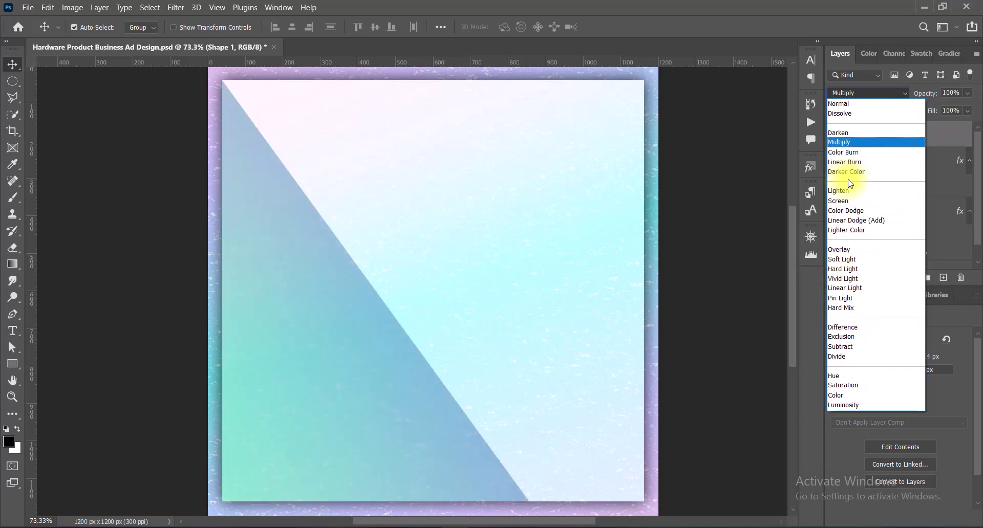
key(Down)
click(848, 161)
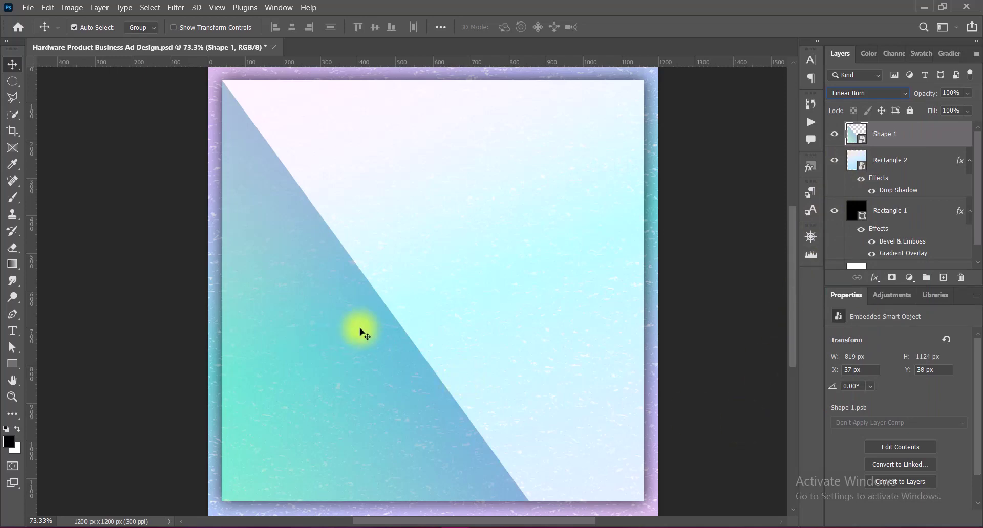
- Try an enlarged Outer Glow on the triangle, then cancel it
double_click(844, 134)
click(459, 301)
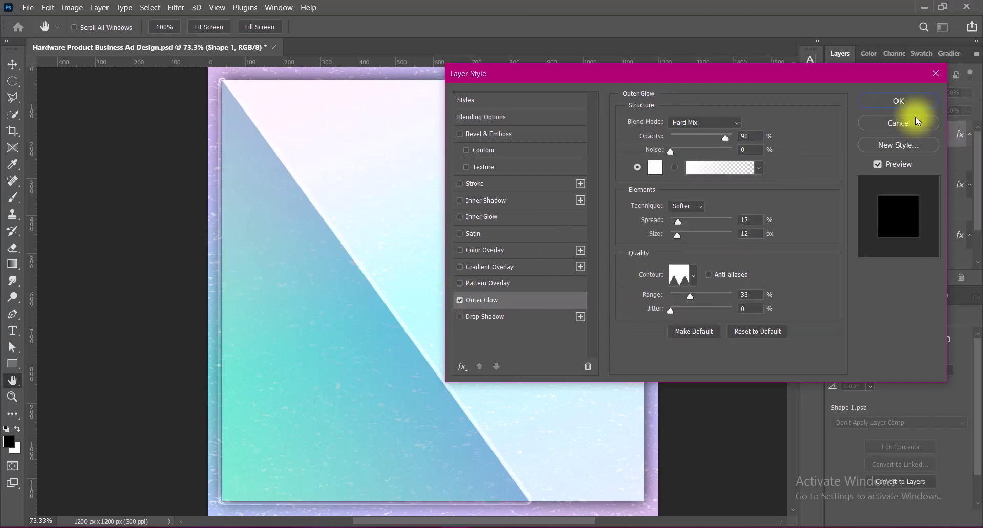
drag(677, 235, 692, 237)
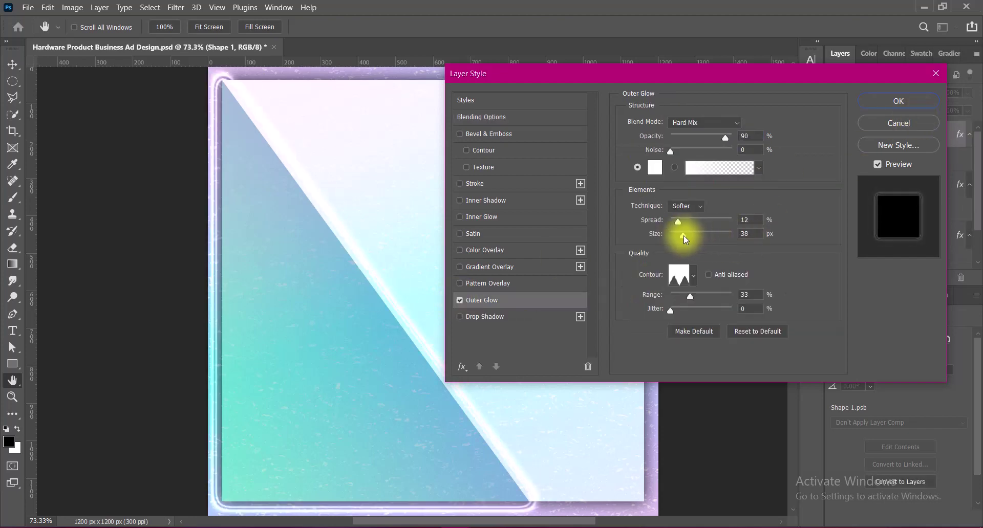
click(897, 123)
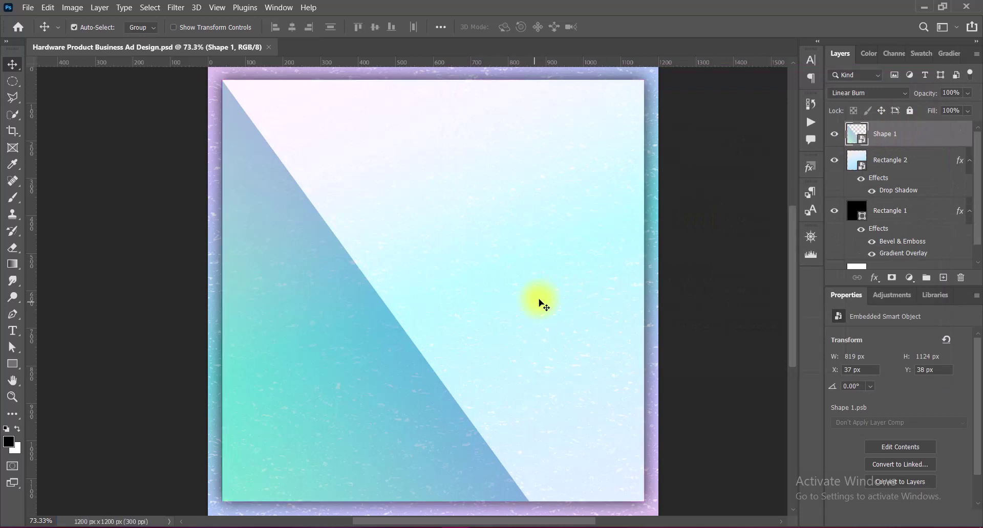
- Draw a 445 × 290 px rectangle with 60 px rounded corners on a new layer
click(942, 277)
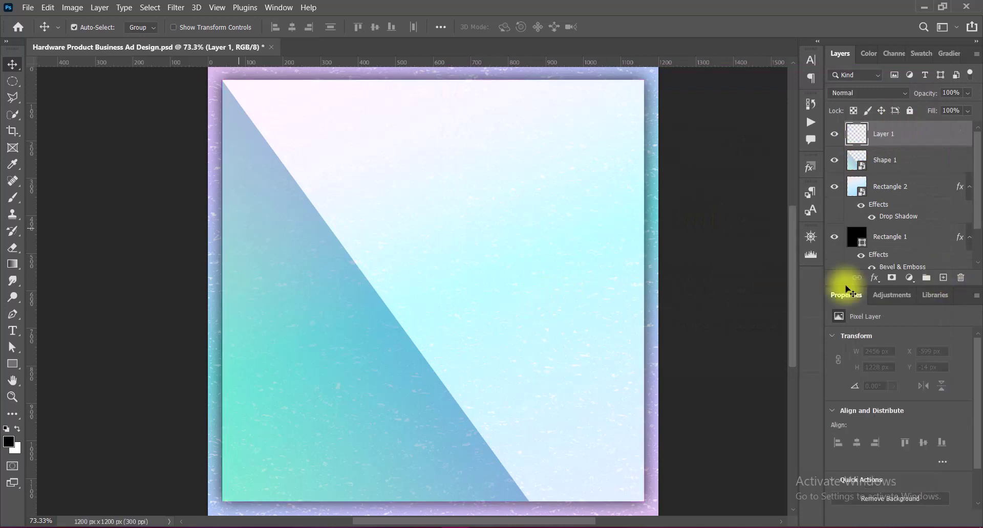
click(13, 363)
click(47, 364)
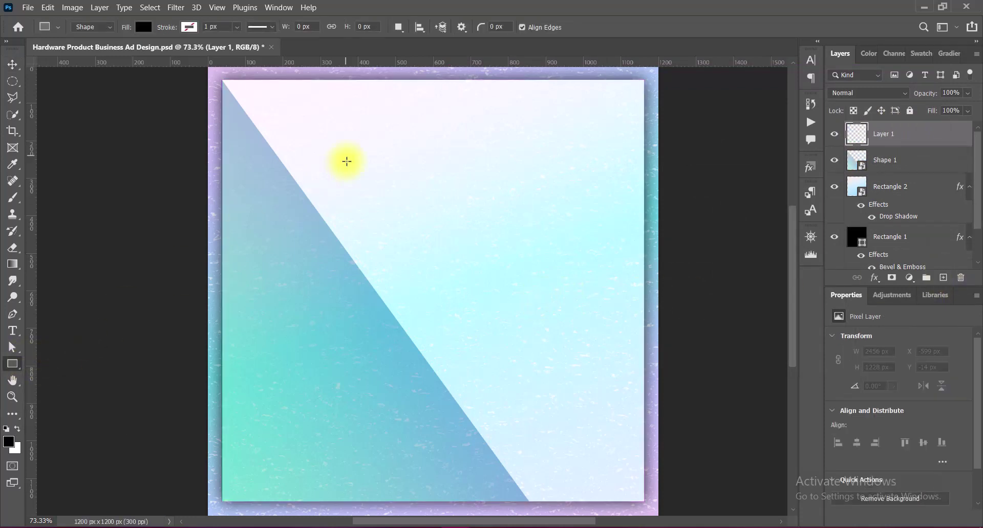
drag(348, 135, 514, 243)
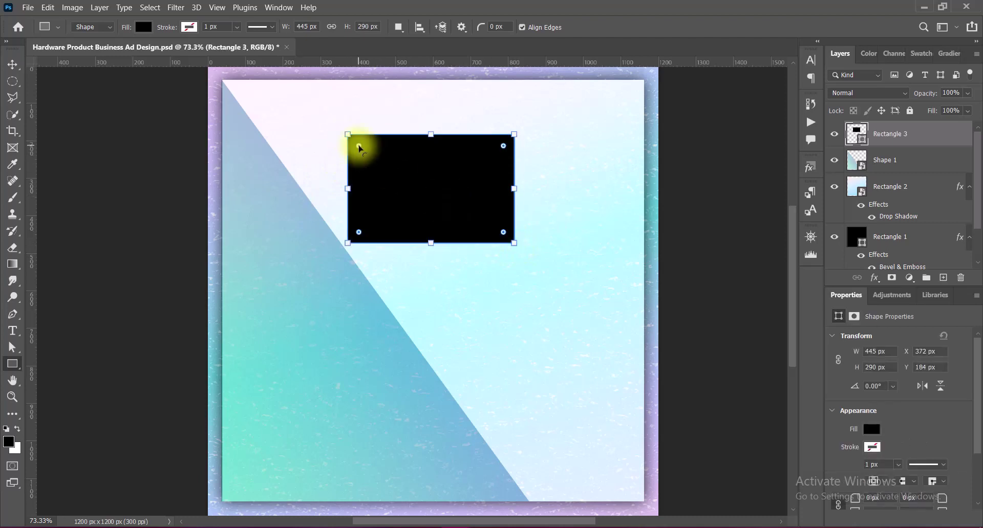
drag(358, 149, 370, 158)
click(12, 65)
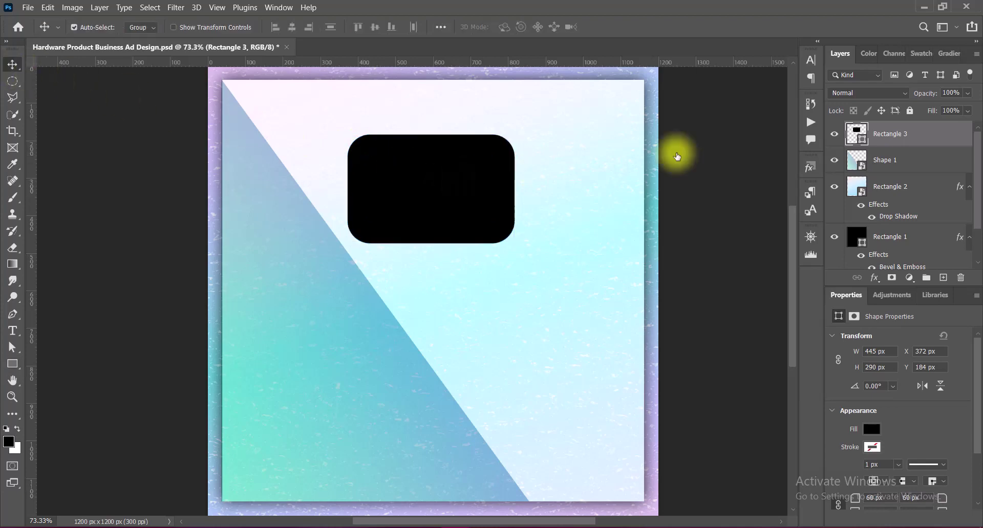
- Fill the rounded rectangle with white and move it to the top-left corner
double_click(856, 133)
click(553, 92)
click(865, 101)
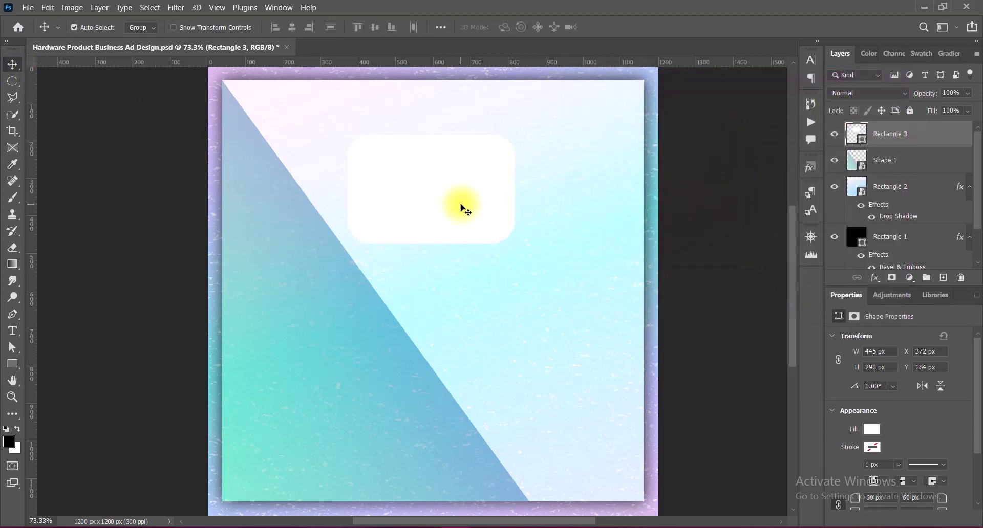
mouse_move(463, 207)
mouse_down()
mouse_move(354, 175)
mouse_move(342, 160)
mouse_up()
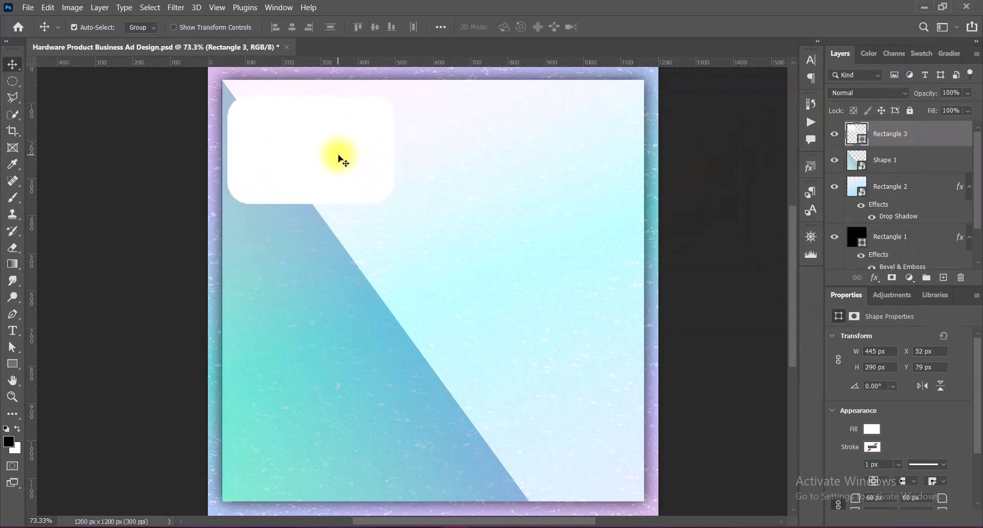
- Add a drop shadow to the white card with spread 0 and size 12
double_click(851, 132)
click(459, 316)
click(479, 317)
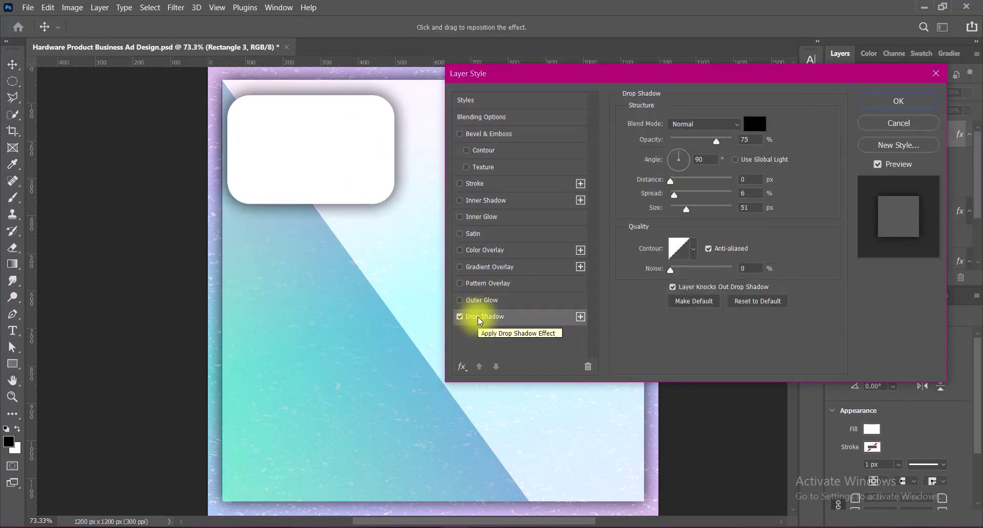
mouse_move(686, 210)
mouse_down()
mouse_move(660, 196)
mouse_move(680, 211)
mouse_up()
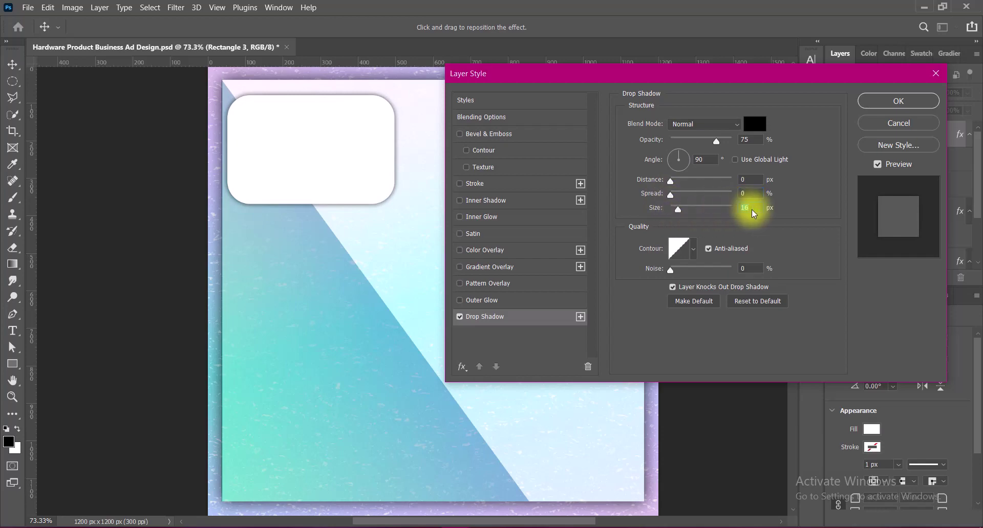
text(1)
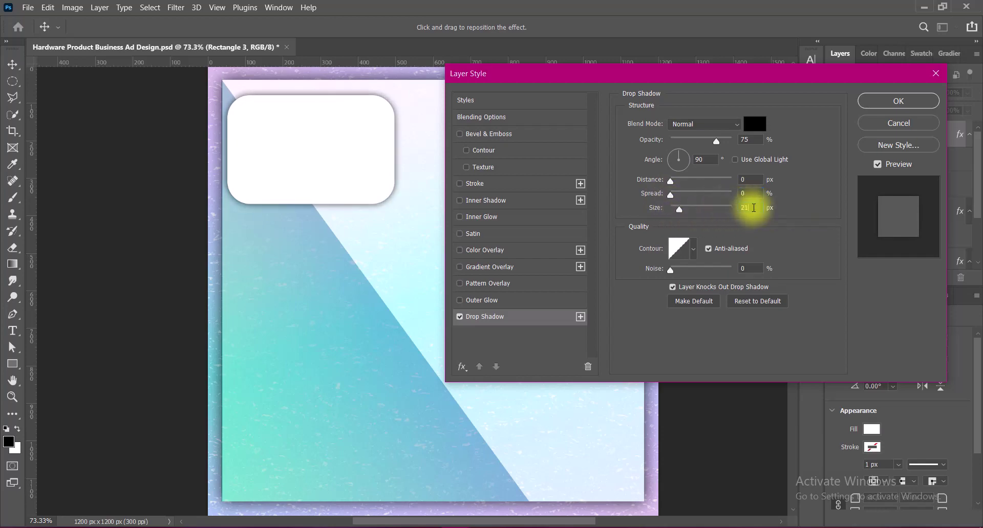
text(2)
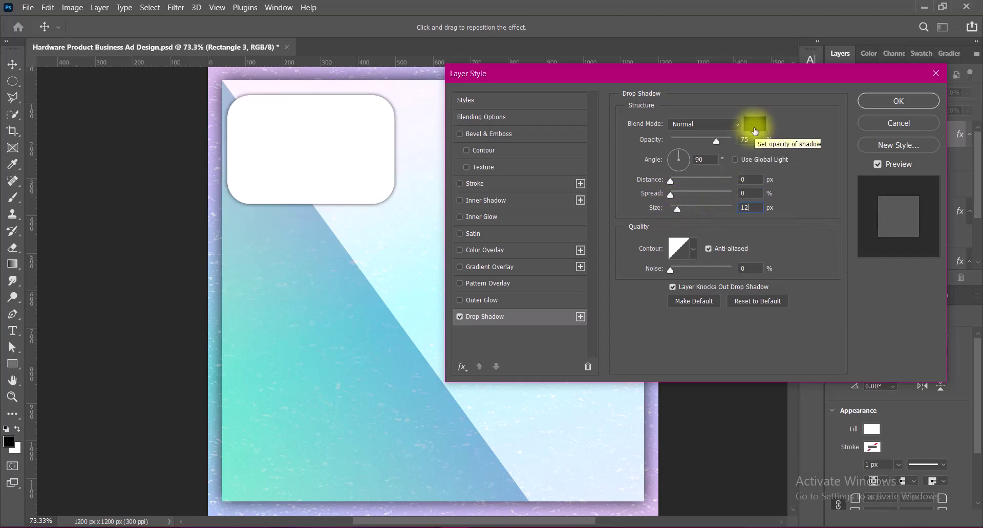
- Make the card's shadow dark navy, apply it, and duplicate the card down-right
click(755, 123)
click(752, 165)
drag(737, 210, 740, 246)
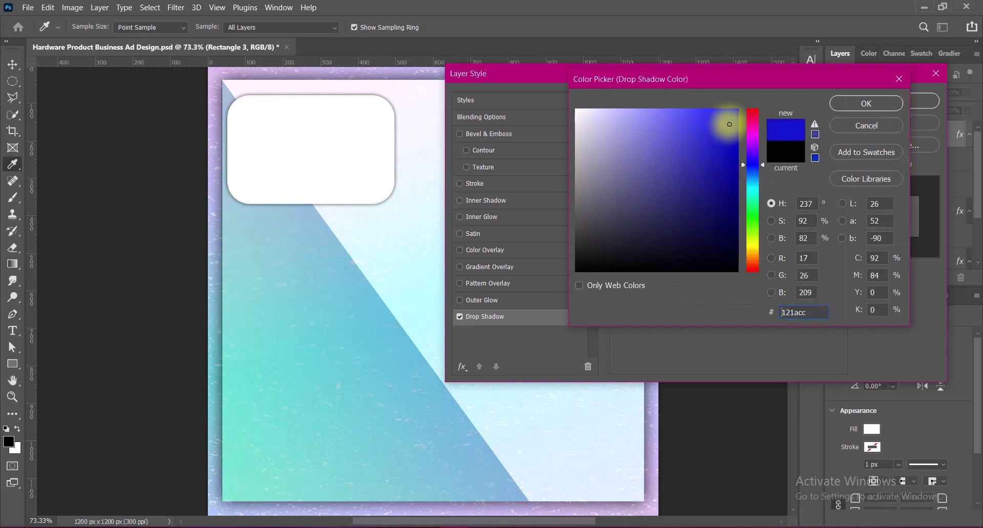
click(645, 230)
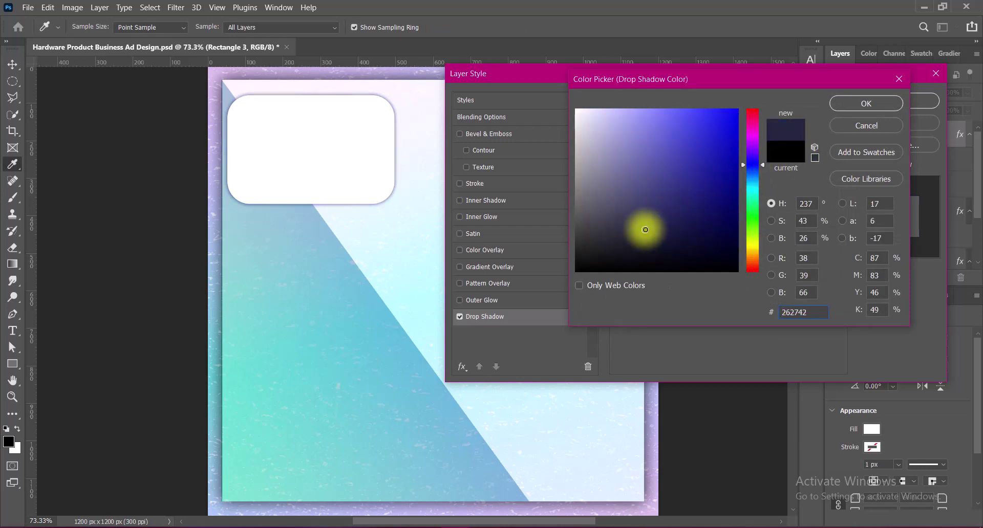
drag(645, 230, 681, 230)
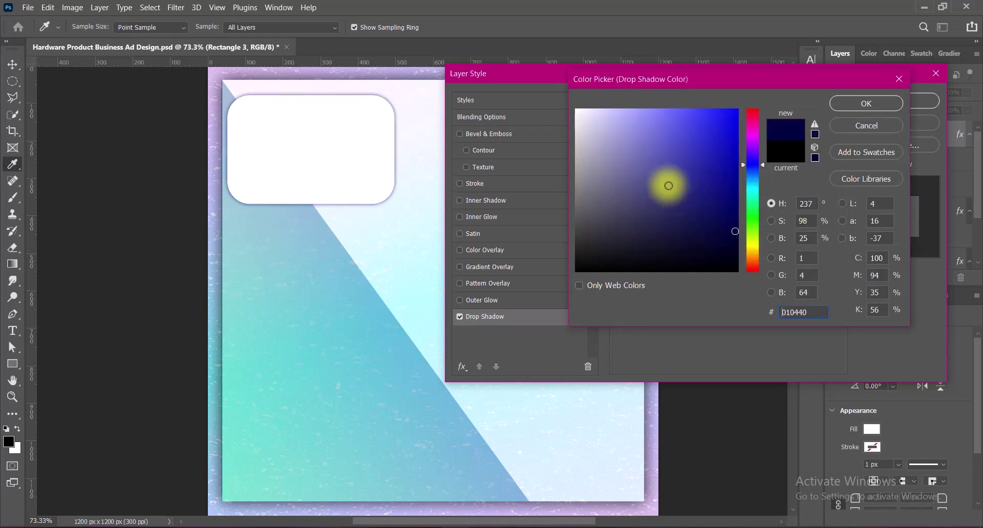
mouse_move(667, 184)
mouse_down()
mouse_move(693, 218)
mouse_move(739, 232)
mouse_move(701, 222)
mouse_up()
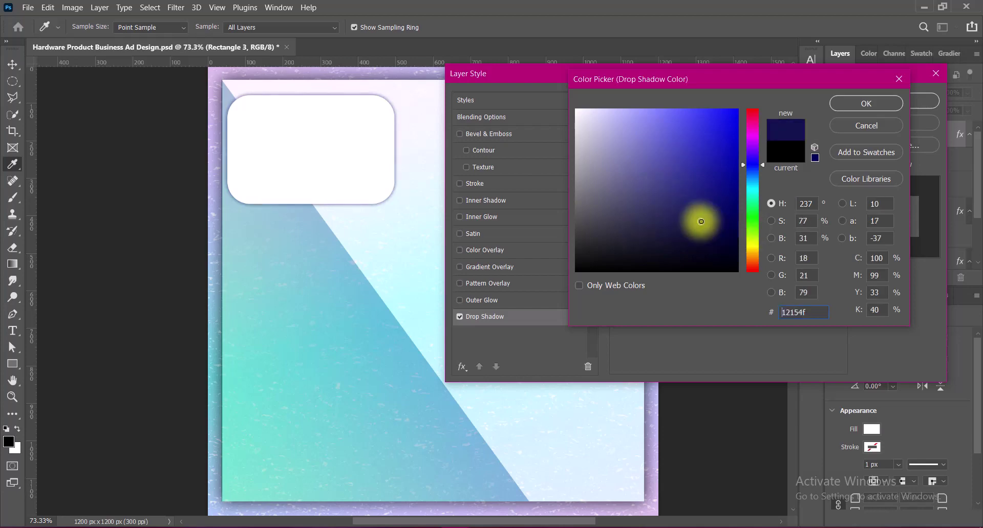
click(865, 104)
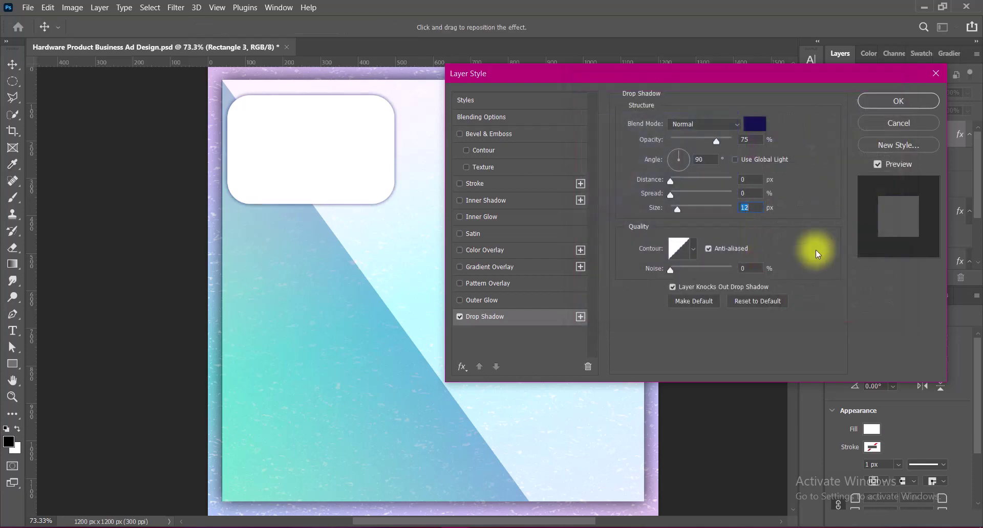
click(871, 100)
mouse_move(302, 167)
mouse_down()
mouse_move(393, 281)
mouse_move(401, 278)
mouse_move(467, 393)
mouse_move(449, 391)
mouse_up()
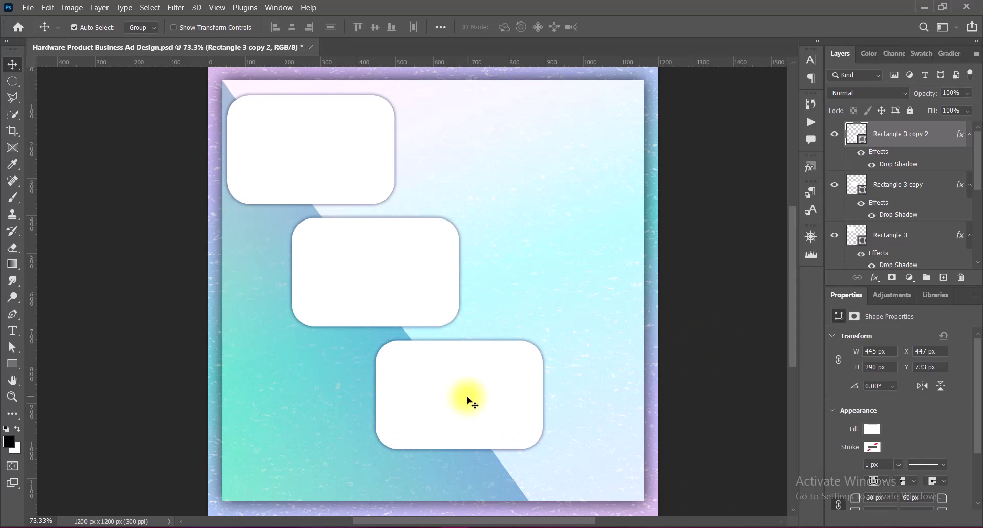
- Select all three white cards and nudge them into position
shift+click(346, 228)
shift+click(318, 178)
drag(320, 177, 329, 180)
key(Down)
key(Down)
key(Down)
key(Down)
key(Down)
key(Down)
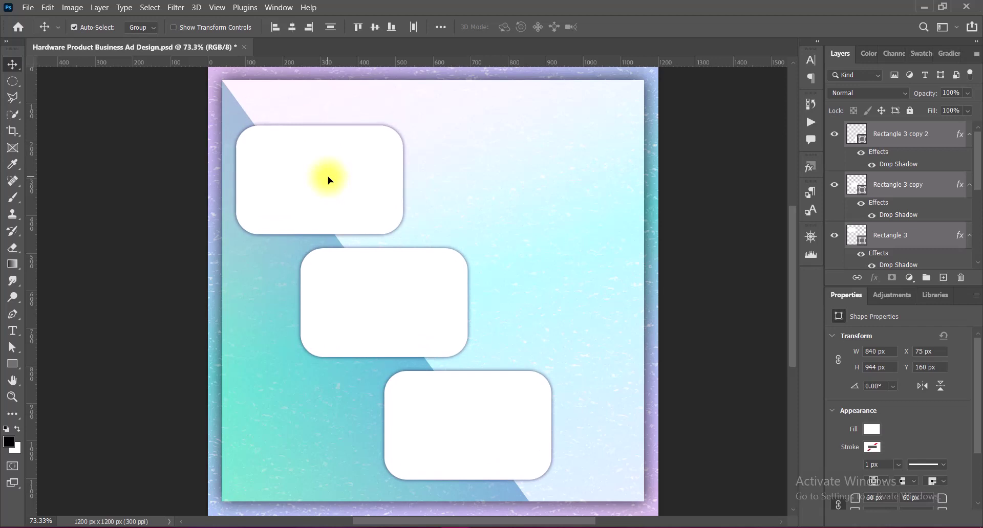
key(Up)
key(Up)
key(Up)
key(Up)
key(Up)
key(Up)
key(Up)
key(Up)
key(Up)
key(Up)
key(Up)
key(Up)
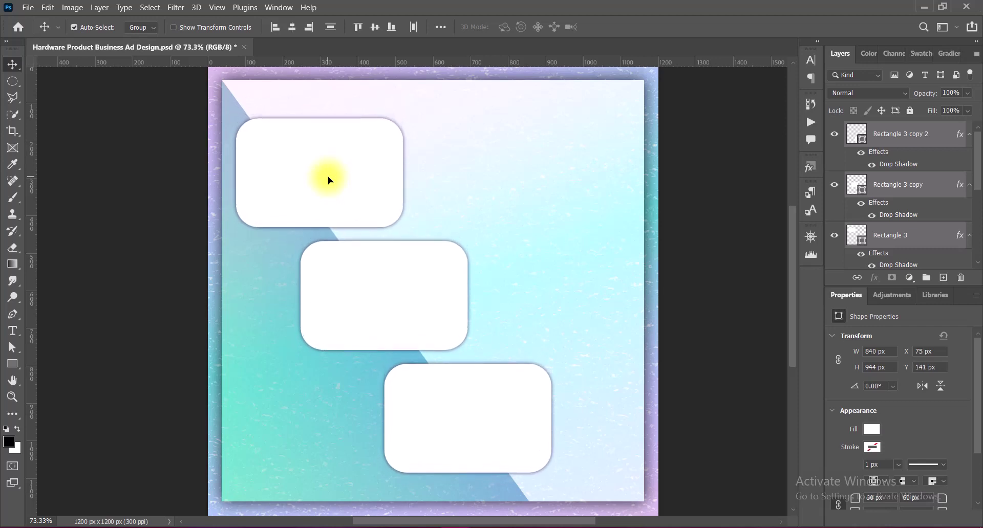
key(Up)
key(Up)
key(Up)
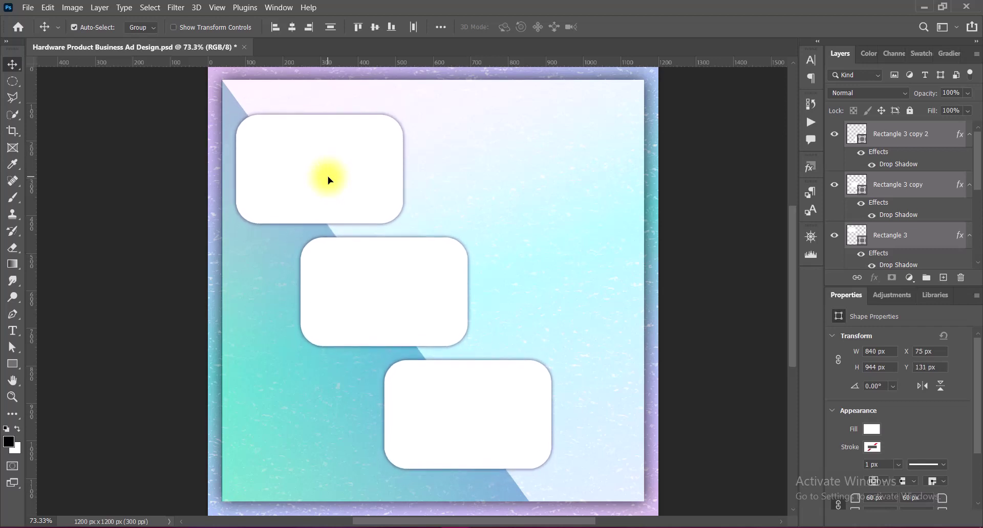
- Enlarge the three cards about 104%, raise them slightly, and nudge them left
key(ctrl+t)
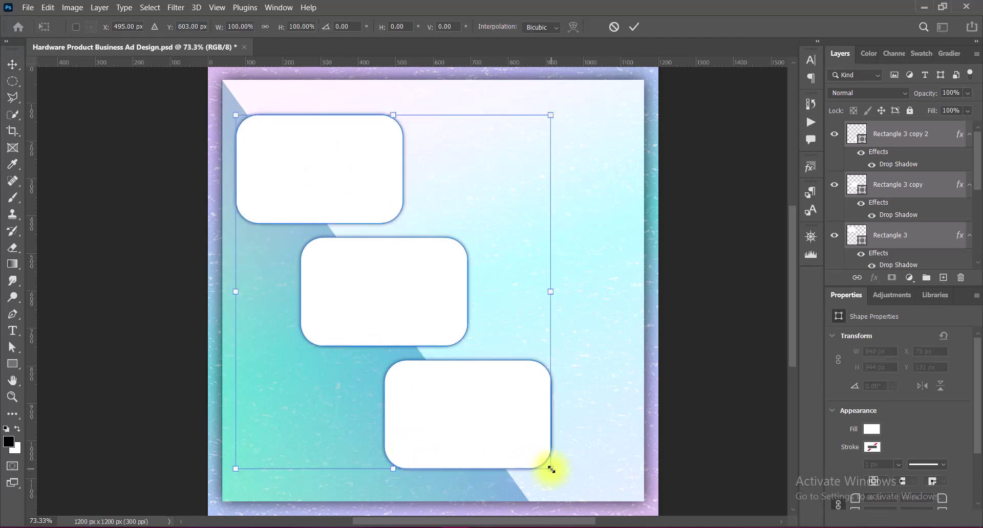
drag(551, 469, 563, 485)
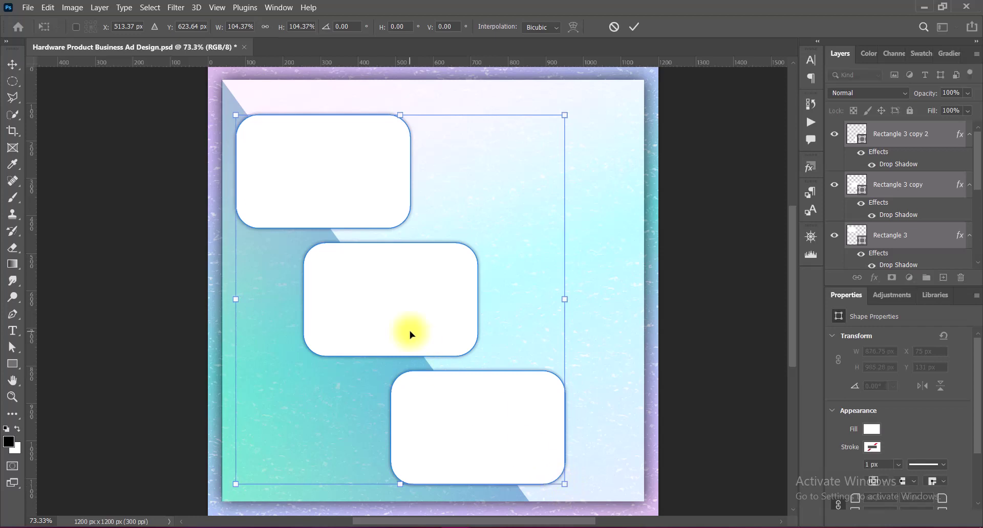
drag(408, 333, 409, 323)
key(Return)
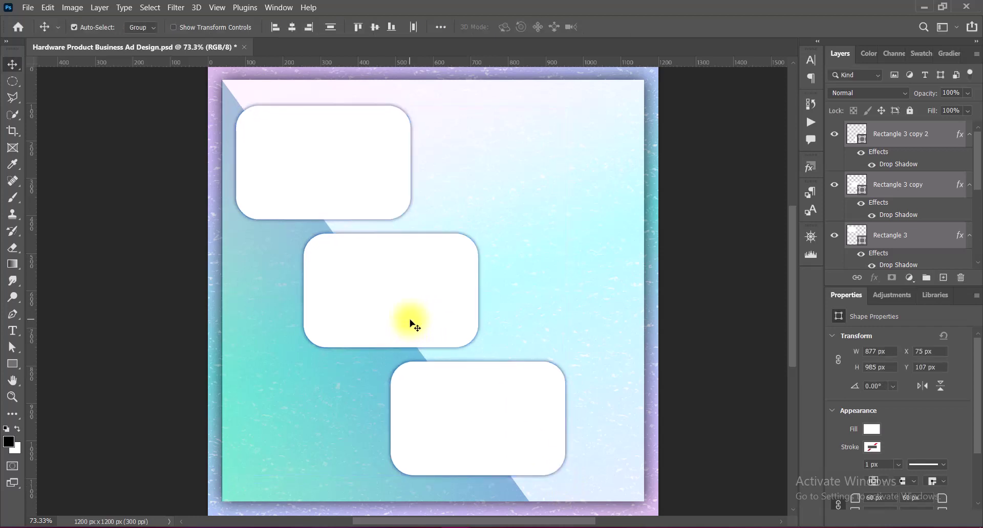
key(shift+Left)
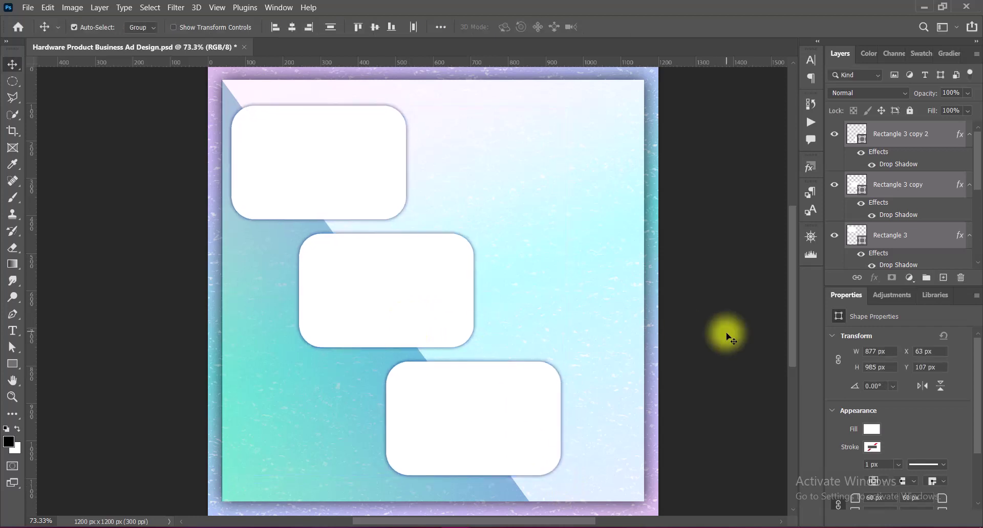
- Deselect, save the document, and add an empty layer on top
click(731, 339)
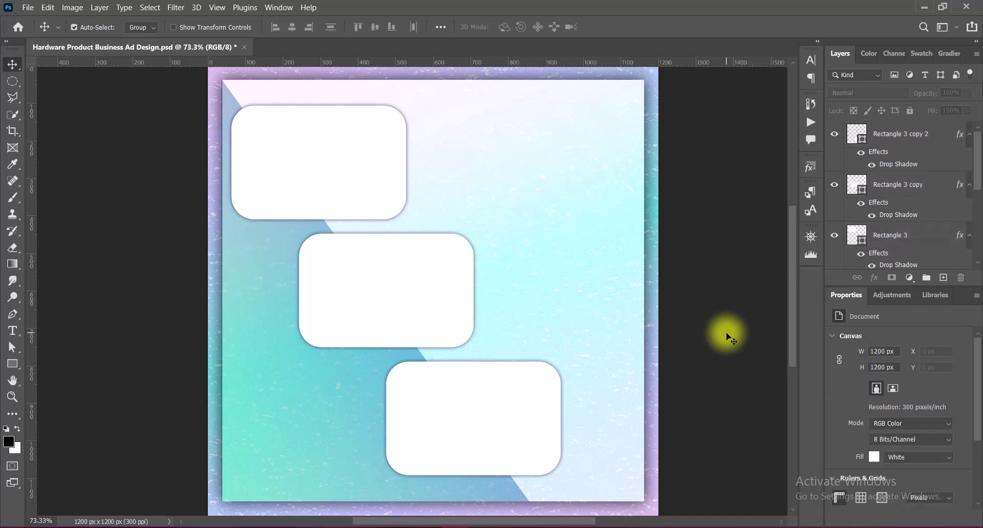
key(ctrl+s)
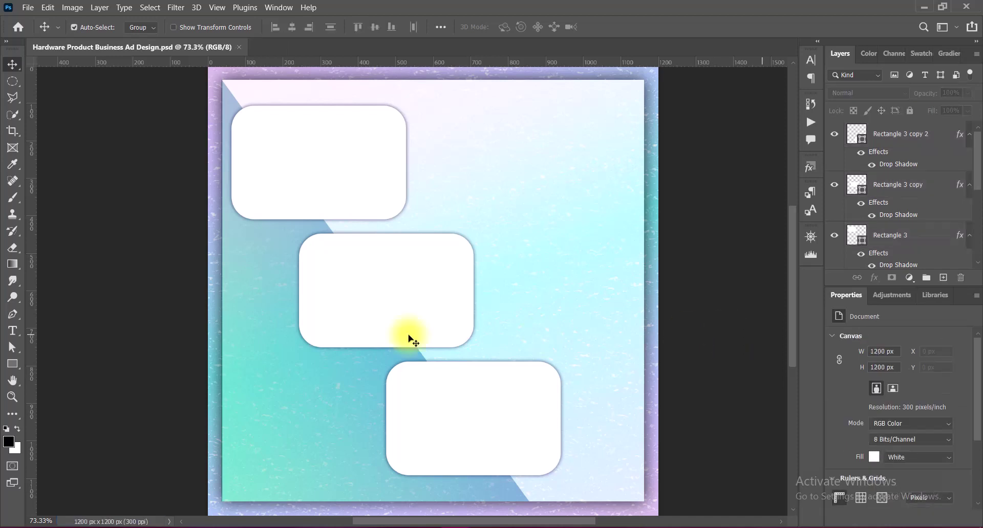
click(942, 279)
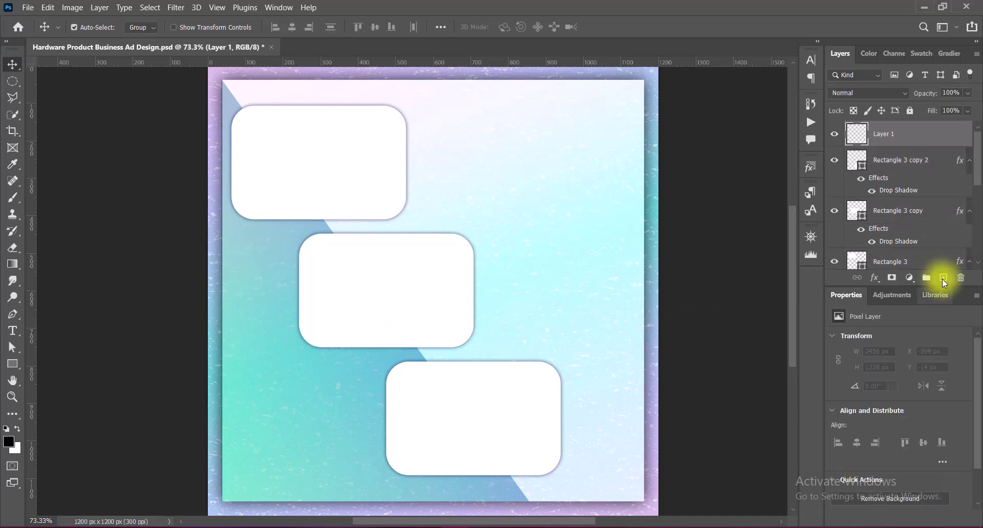
- Pick the octagon custom shape and drag out a black octagon about 288 px wide at upper right
click(14, 365)
click(65, 424)
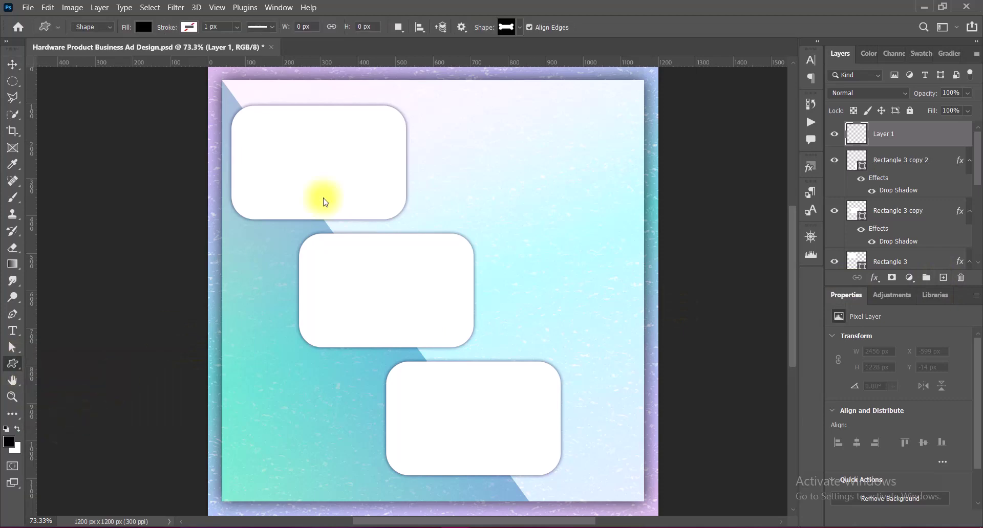
click(519, 27)
drag(591, 132, 804, 432)
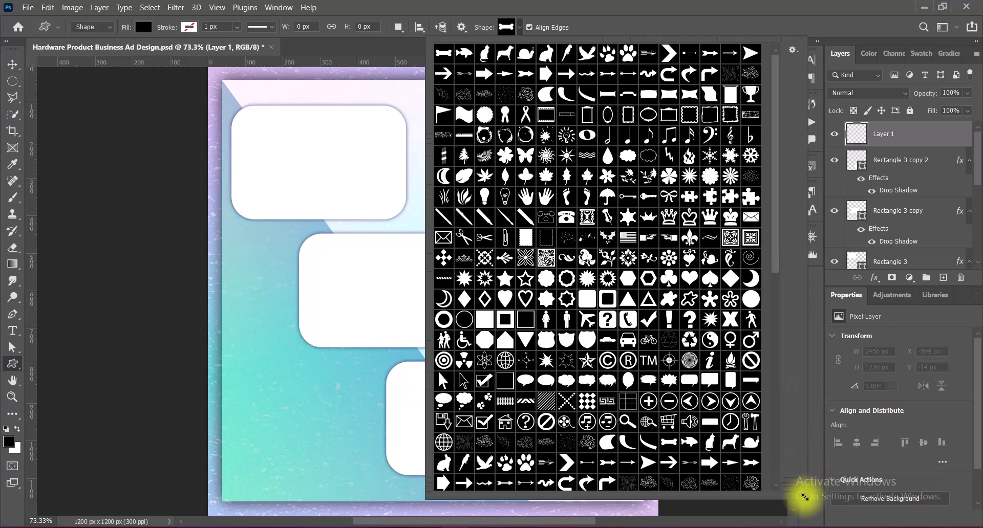
scroll(689, 148, down, 1)
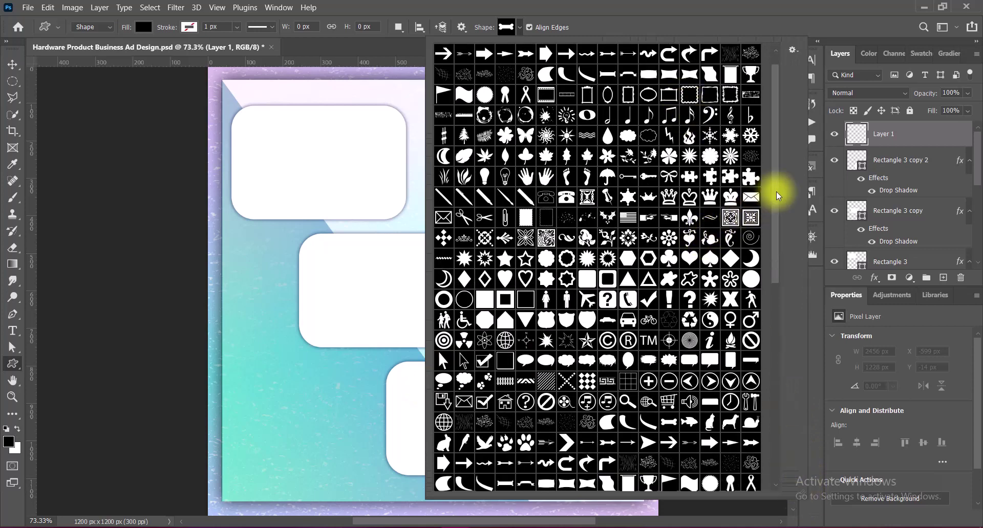
scroll(776, 174, up, 1)
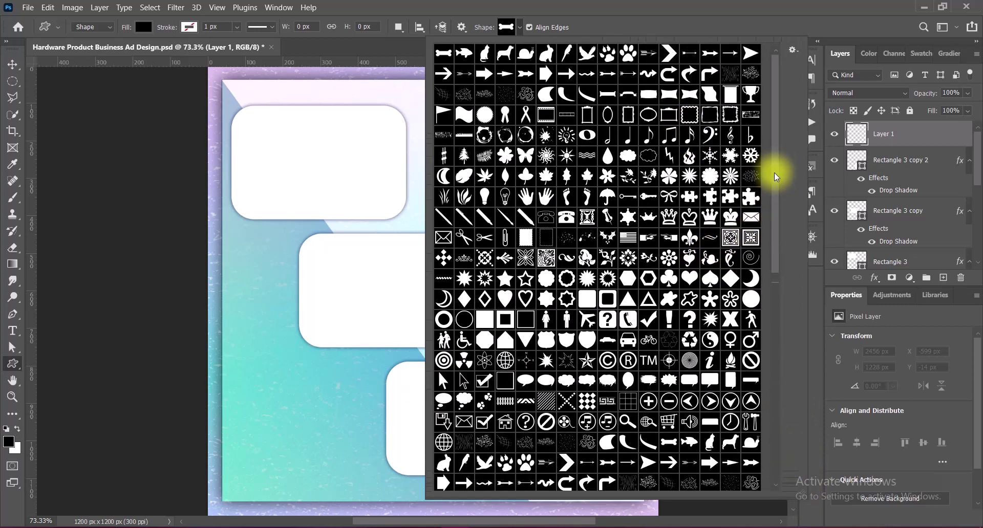
drag(776, 167, 778, 209)
click(484, 289)
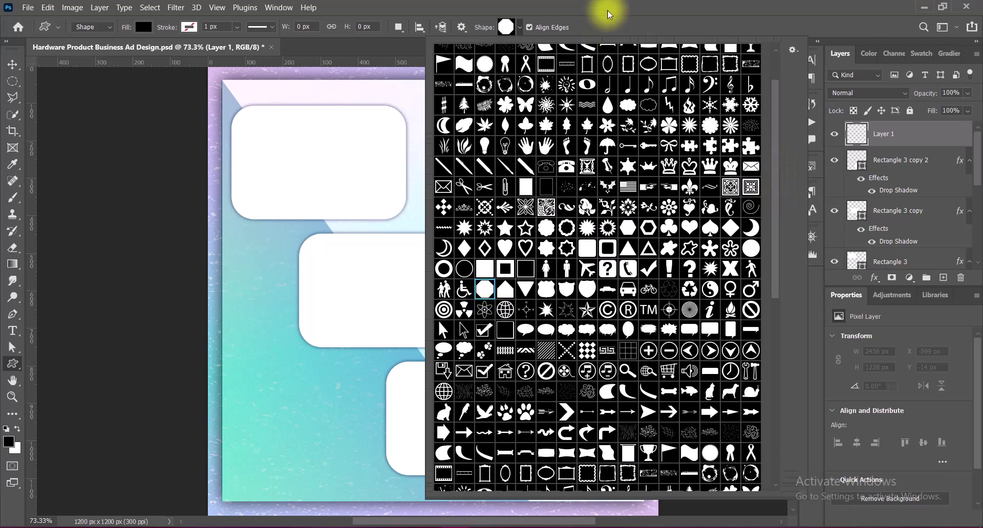
click(609, 11)
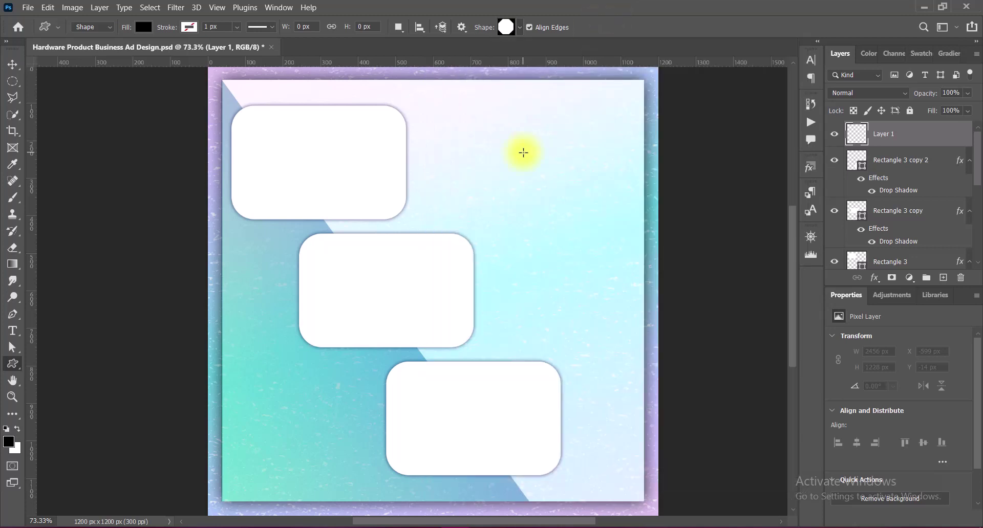
drag(523, 152, 630, 326)
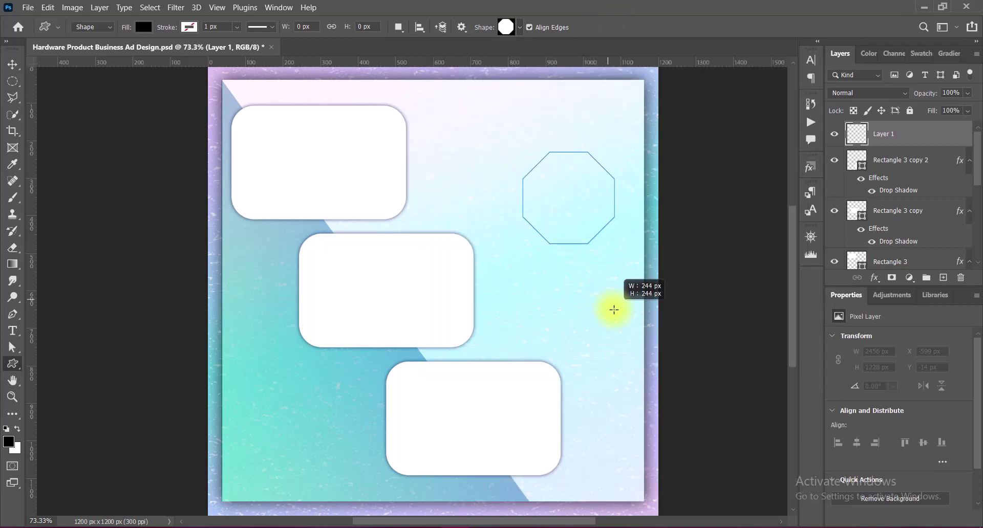
- Fill the octagon white and give it a drop shadow
click(13, 64)
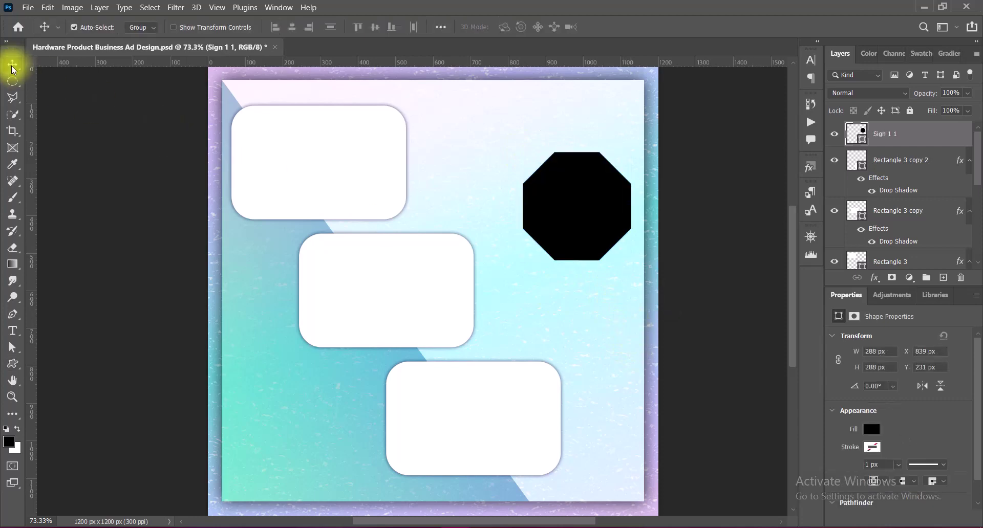
double_click(863, 133)
drag(609, 204, 559, 83)
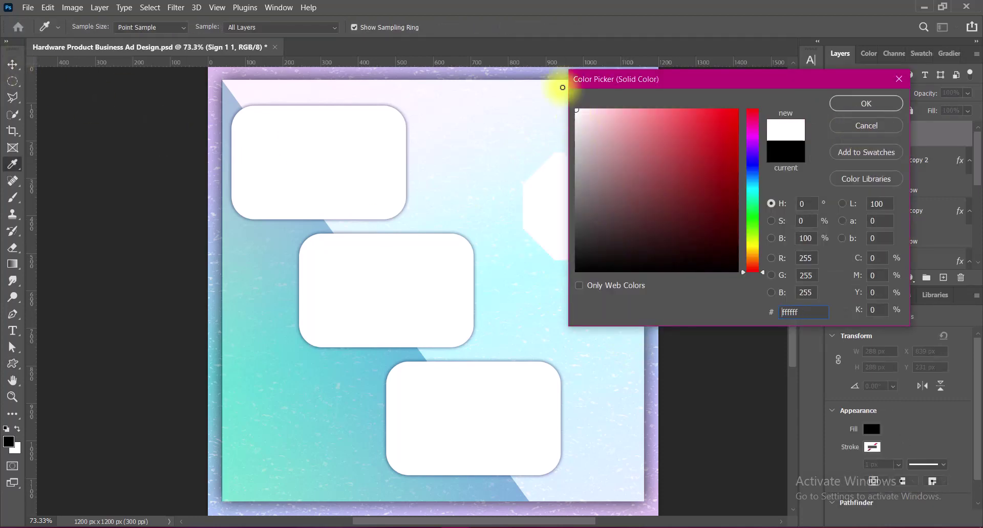
click(864, 103)
double_click(852, 136)
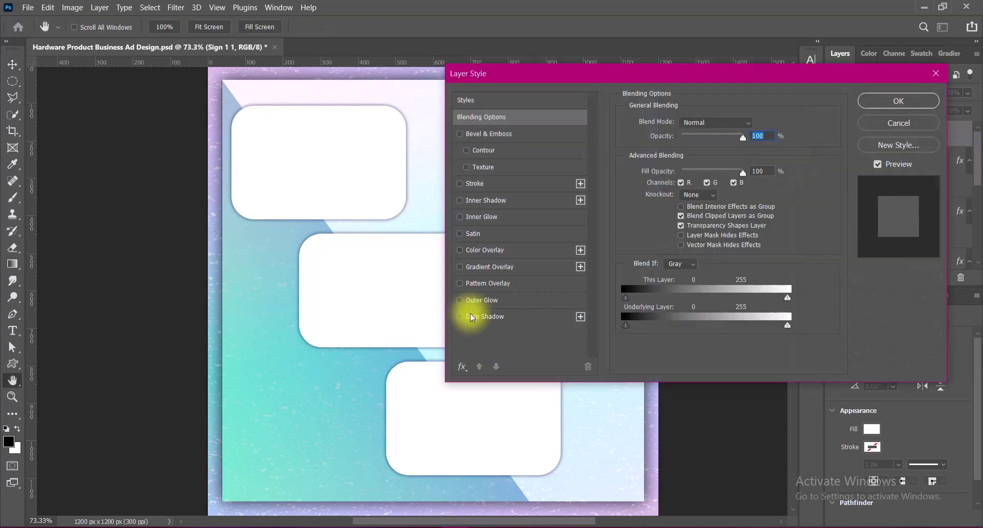
click(476, 316)
click(872, 102)
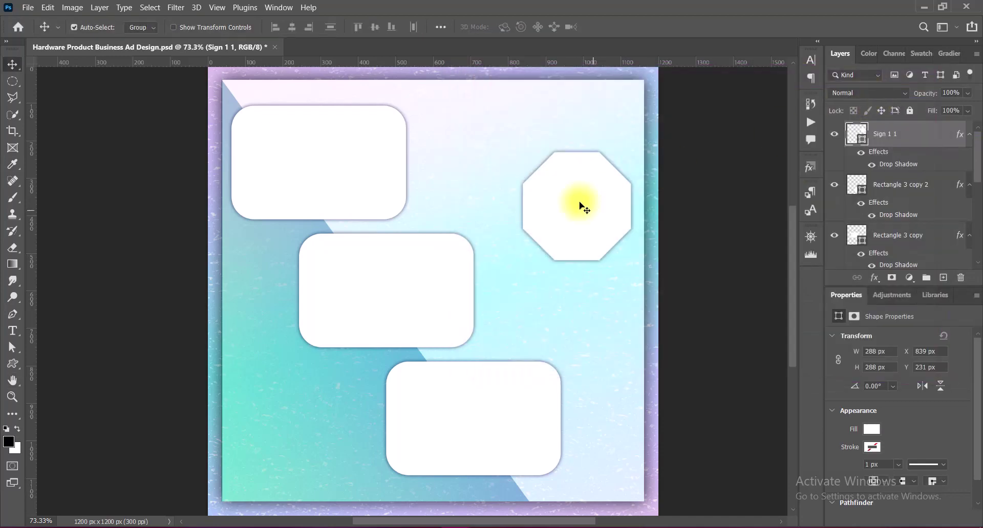
- Enlarge the octagon to about 341 px and drag a copy toward the lower left
drag(594, 213, 566, 213)
key(ctrl+t)
drag(548, 262, 566, 225)
key(Return)
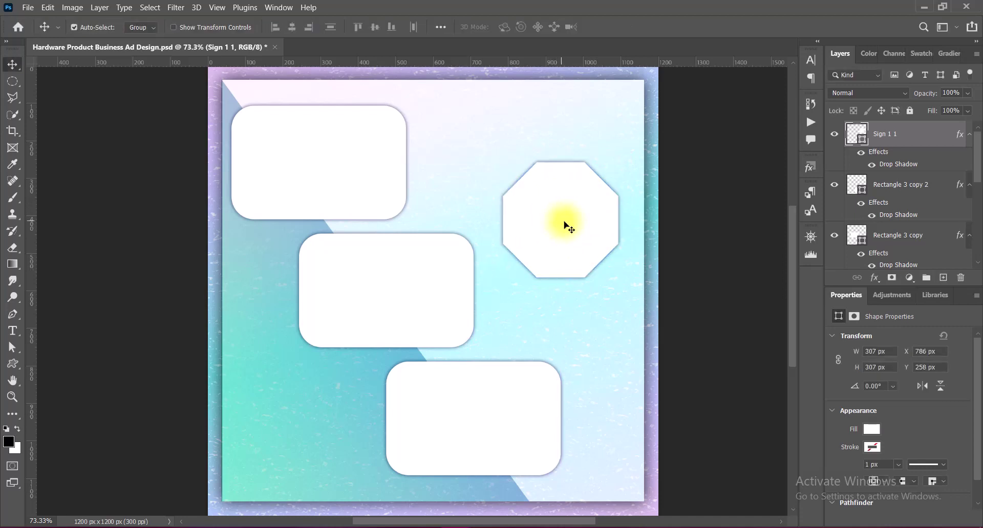
key(ctrl+t)
drag(561, 279, 563, 290)
key(Return)
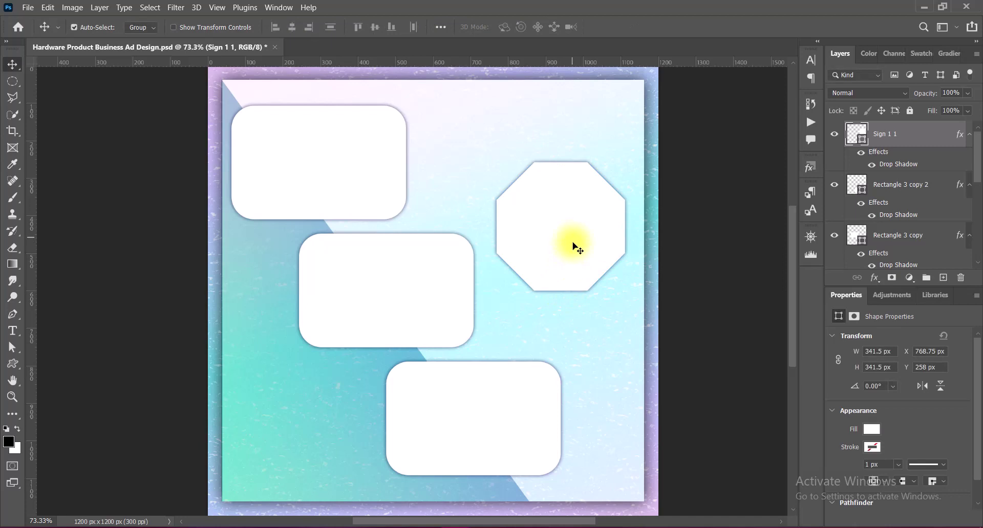
alt+drag(566, 238, 300, 405)
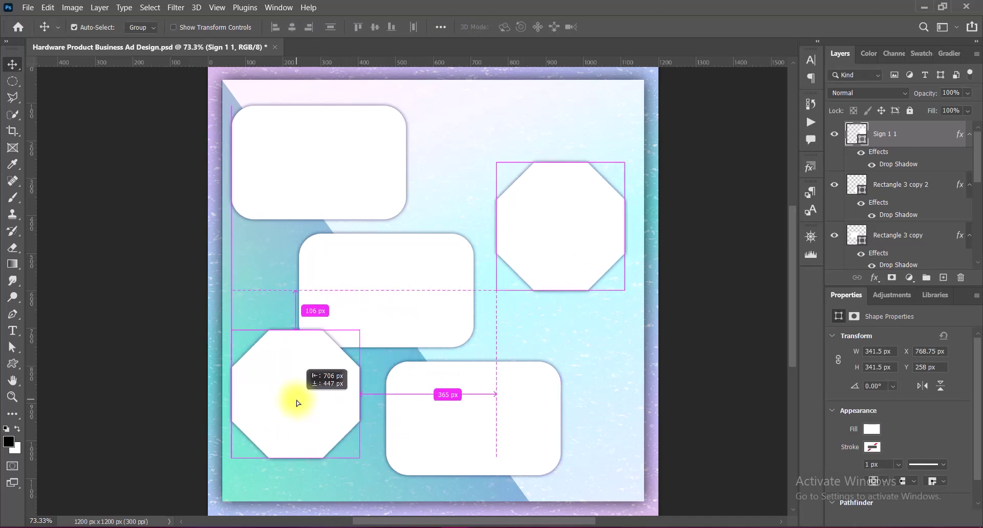
- Squash and widen the octagon copy into a flat 384 × 152 px octagon, then save
key(ctrl+t)
mouse_move(295, 331)
mouse_down()
mouse_move(295, 406)
mouse_move(292, 393)
mouse_up()
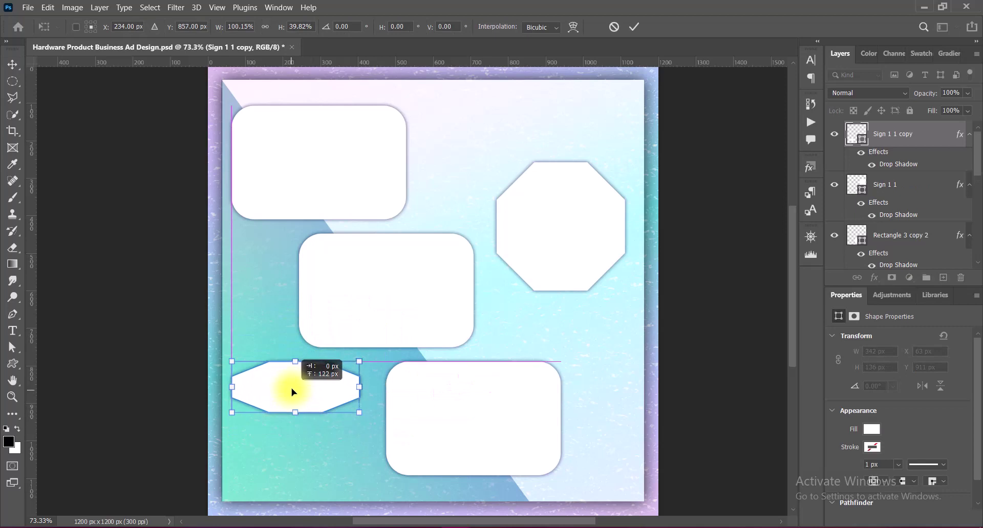
drag(358, 387, 375, 387)
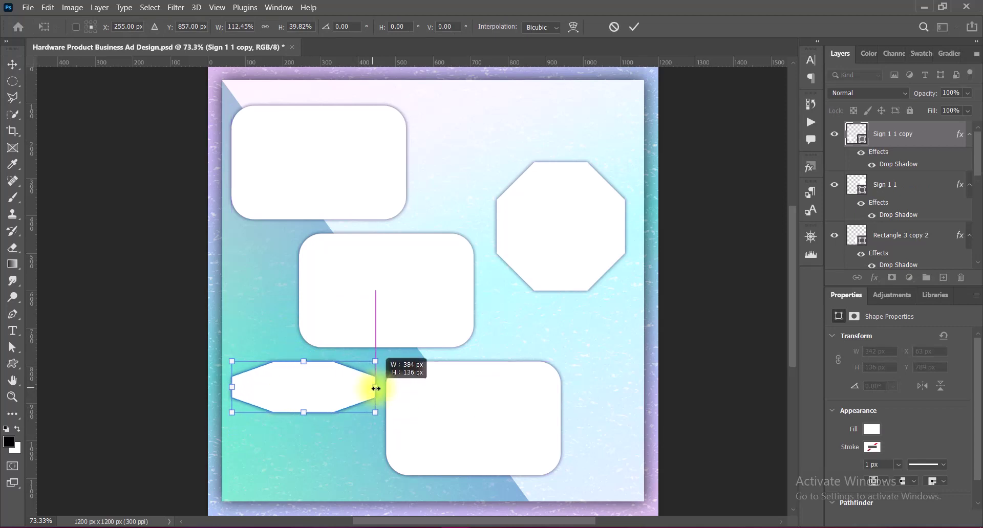
click(229, 388)
double_click(305, 406)
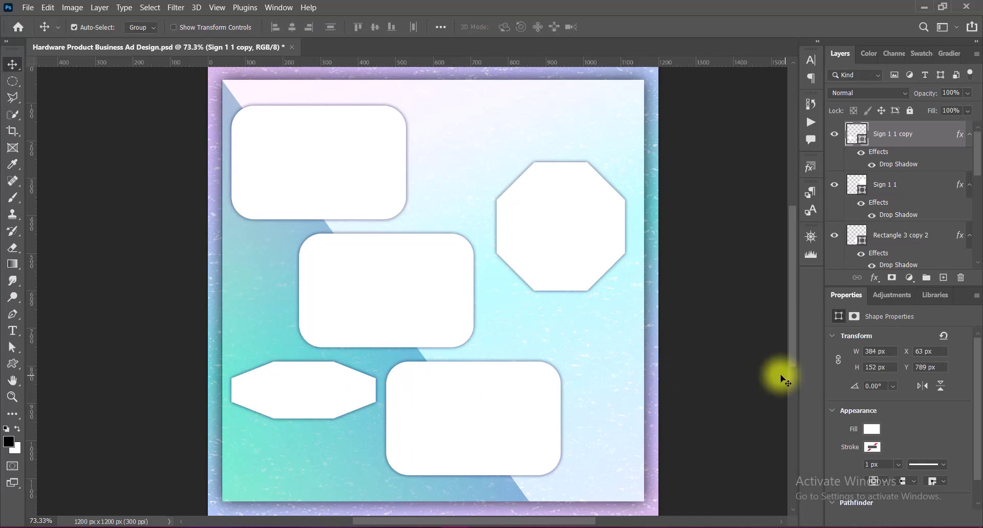
key(ctrl+s)
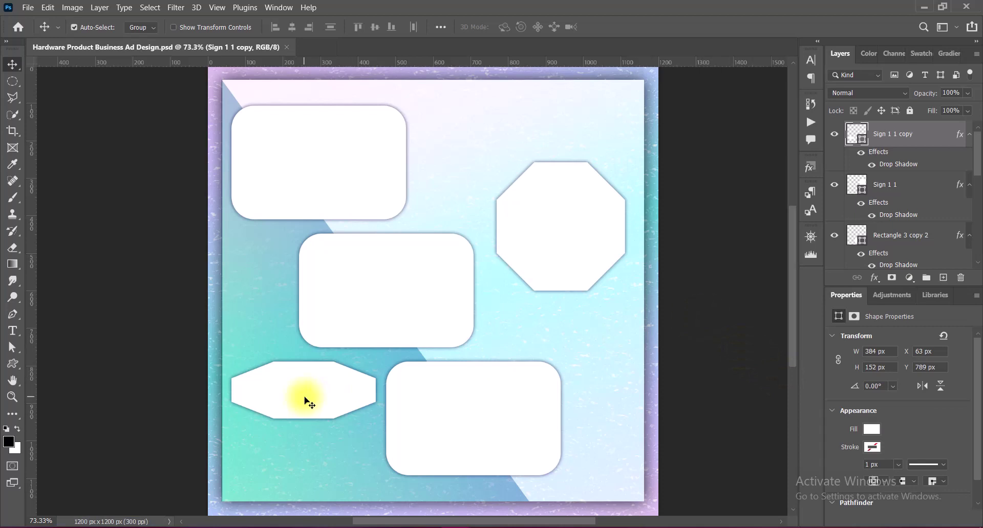
- Duplicate the flat octagon beneath the large octagon and align the two, large one at Y 226
drag(307, 399, 548, 333)
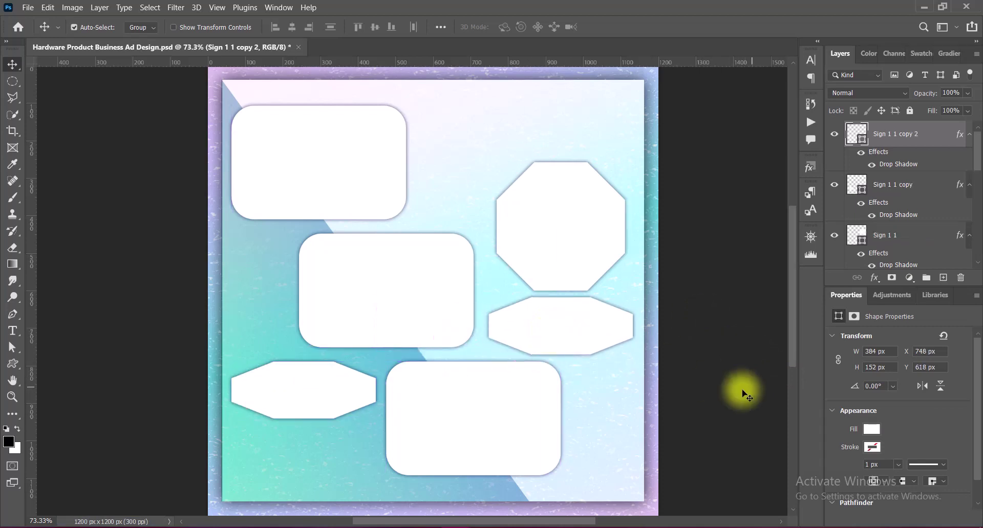
click(566, 258)
key(Up)
key(Up)
key(Up)
key(Up)
key(Up)
key(Up)
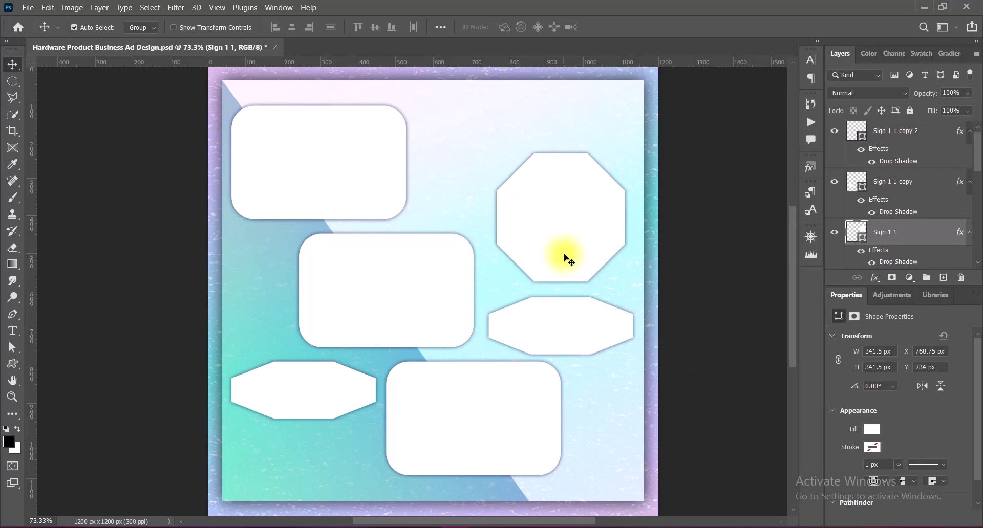
key(Up)
key(Up)
key(Up)
key(Up)
key(Up)
key(Up)
click(551, 331)
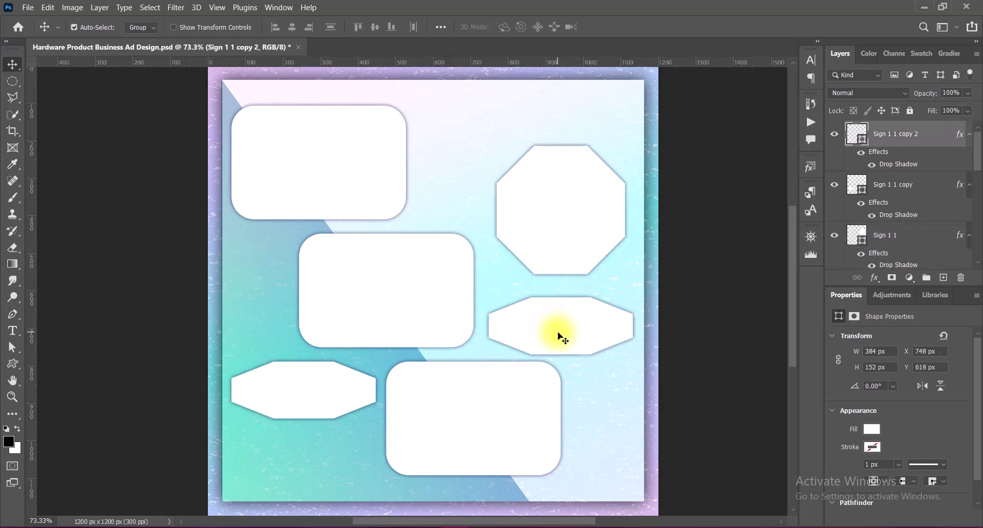
drag(558, 333, 562, 332)
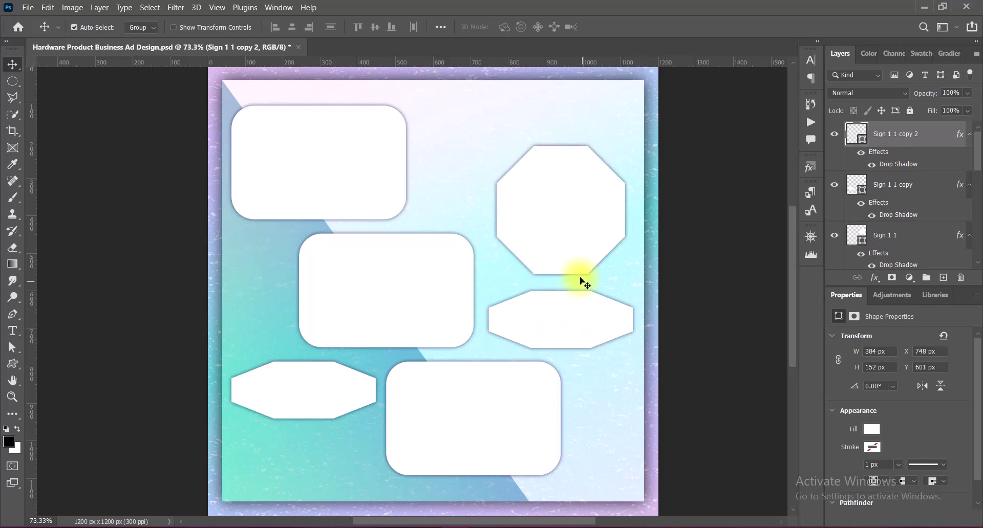
click(564, 240)
key(Down)
key(Down)
key(Down)
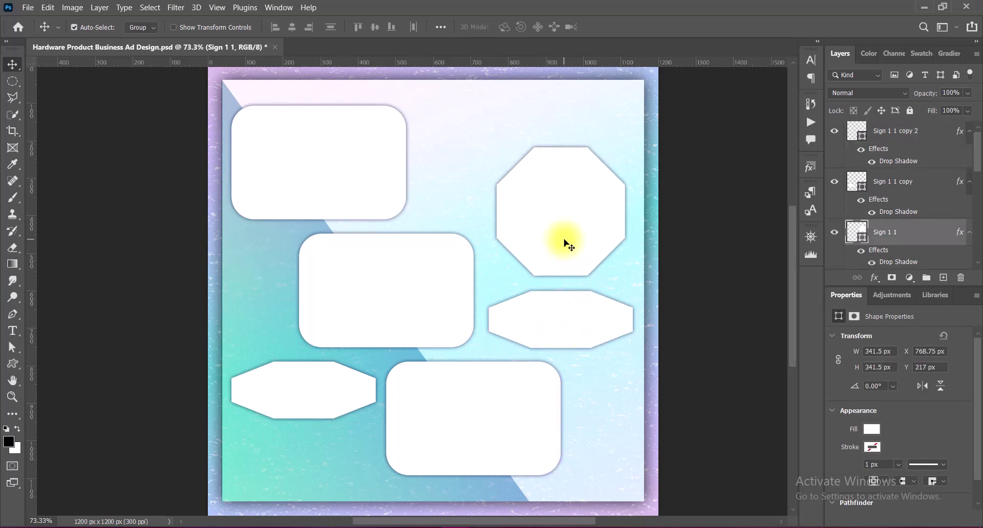
key(Down)
key(Down)
key(Down)
key(Down)
key(Down)
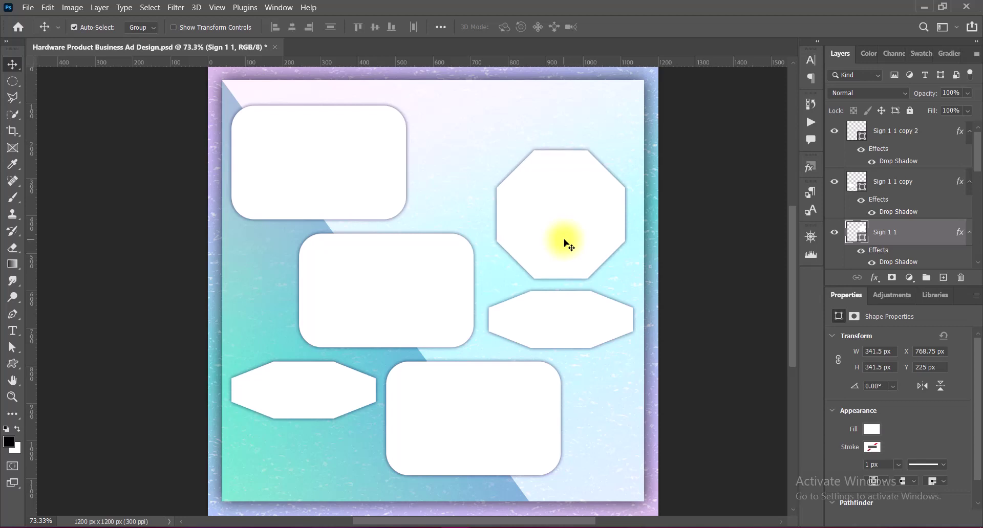
click(702, 393)
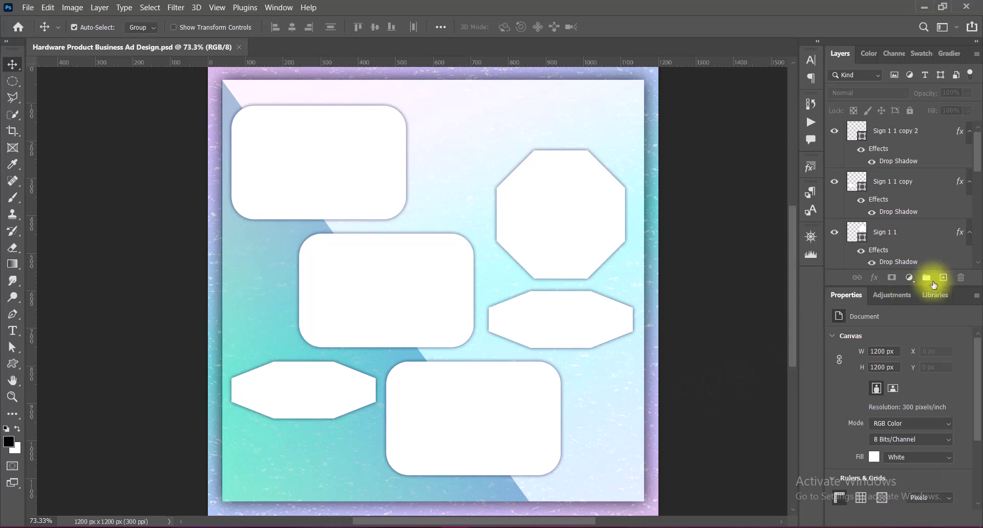
- On a new layer, type the right-aligned two-line heading MANUFACTURER OF / ARCHITECTURAL HARDWARE FITTING
click(944, 278)
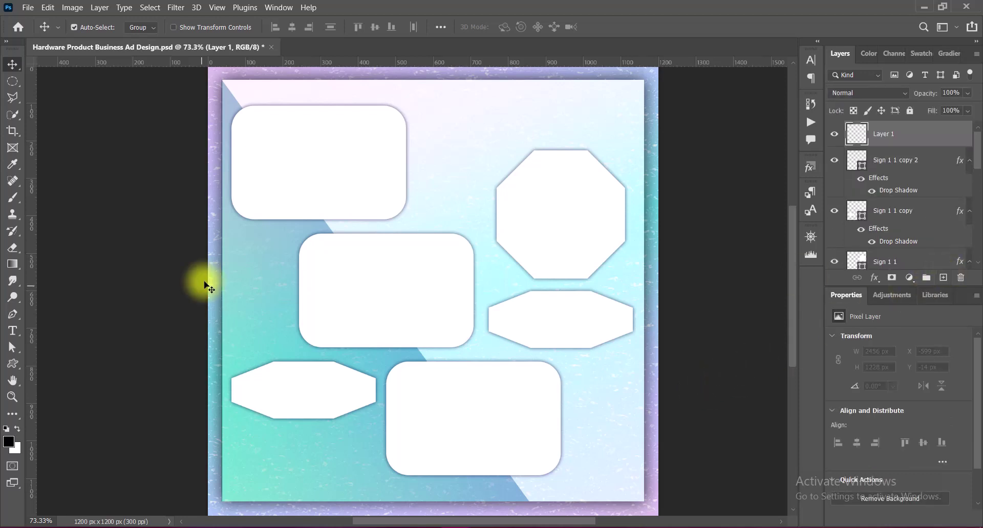
drag(13, 331, 57, 327)
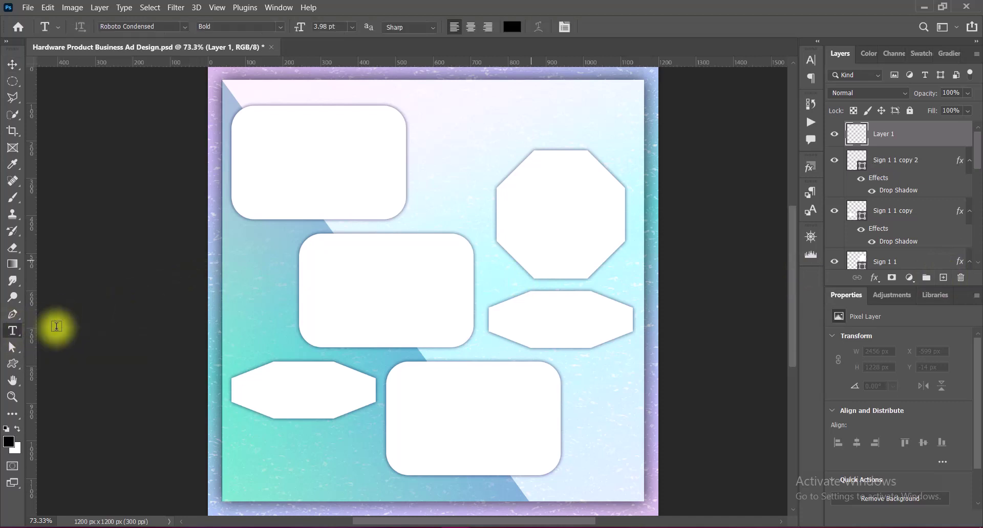
click(528, 107)
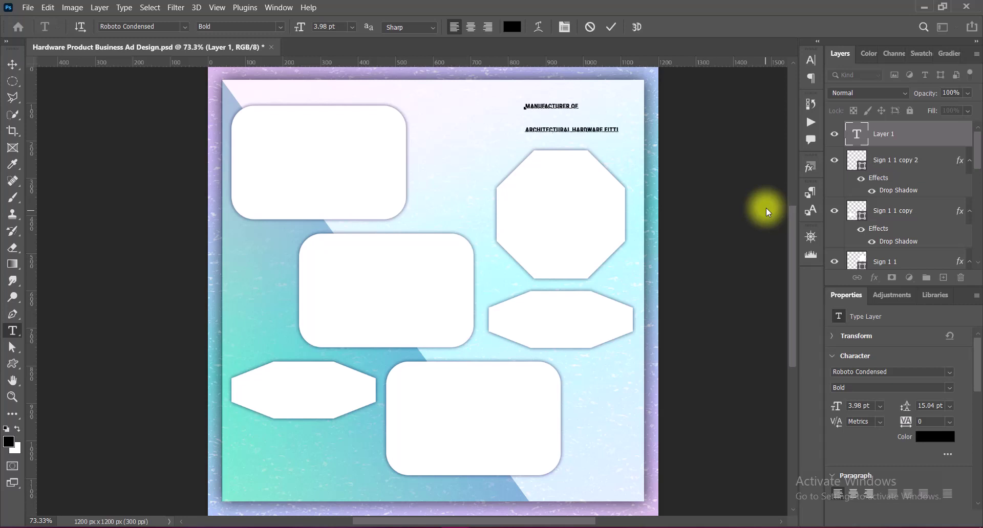
drag(524, 106, 665, 131)
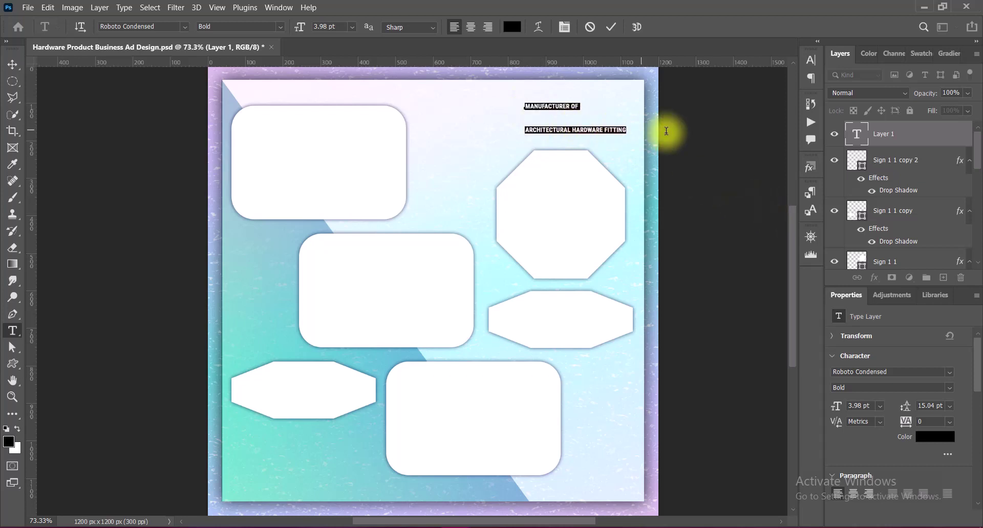
click(488, 27)
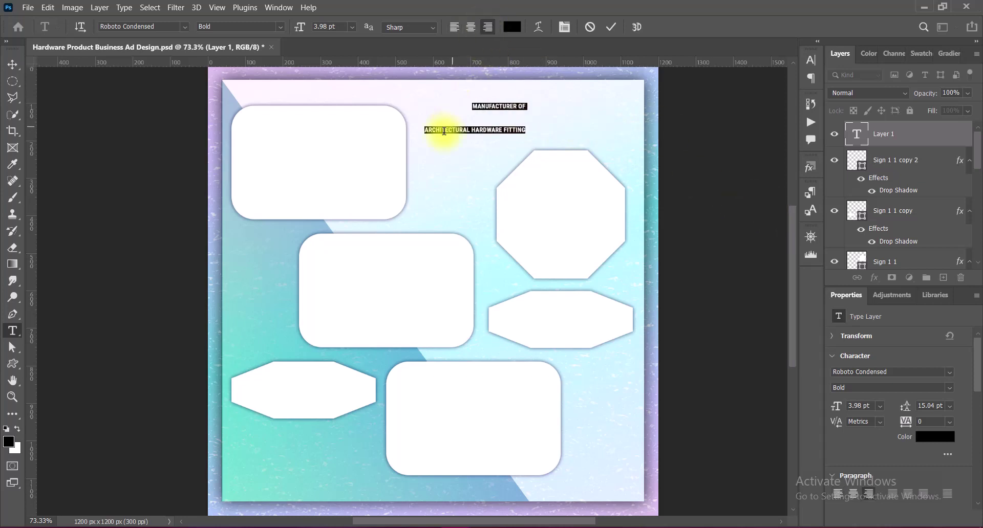
click(444, 131)
- Set the heading to Oswald SemiBold, with the MANUFACTURER OF line in Regular
drag(425, 130, 527, 130)
click(183, 25)
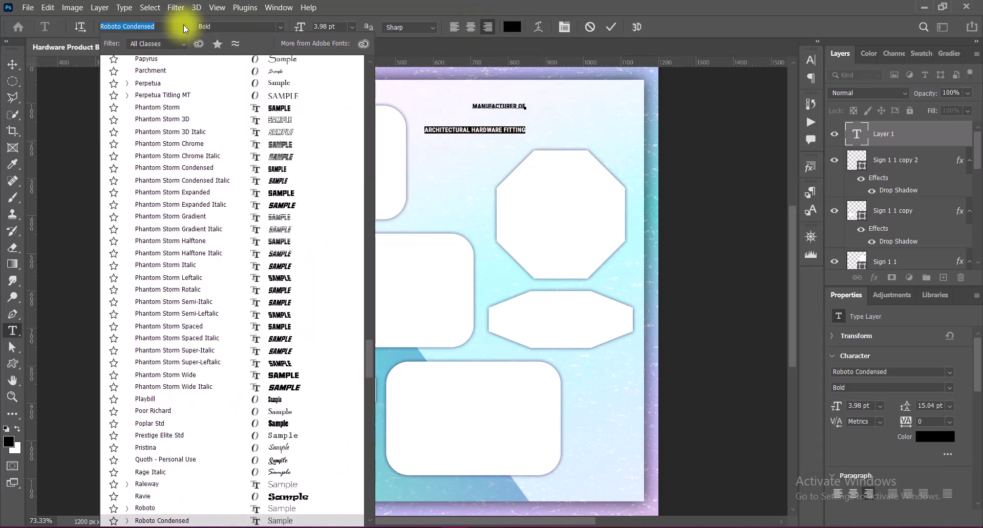
scroll(248, 205, up, 3)
scroll(248, 205, up, 3)
scroll(248, 205, up, 3)
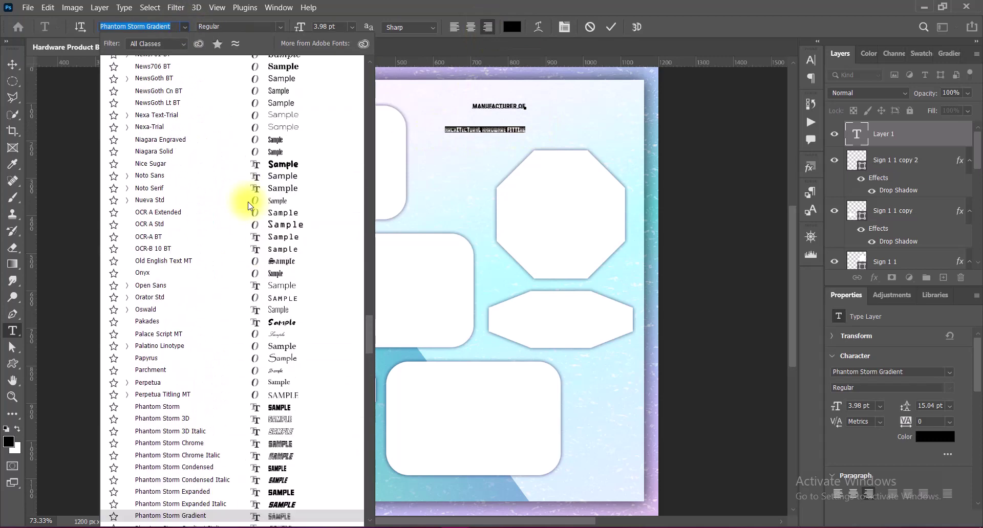
click(276, 310)
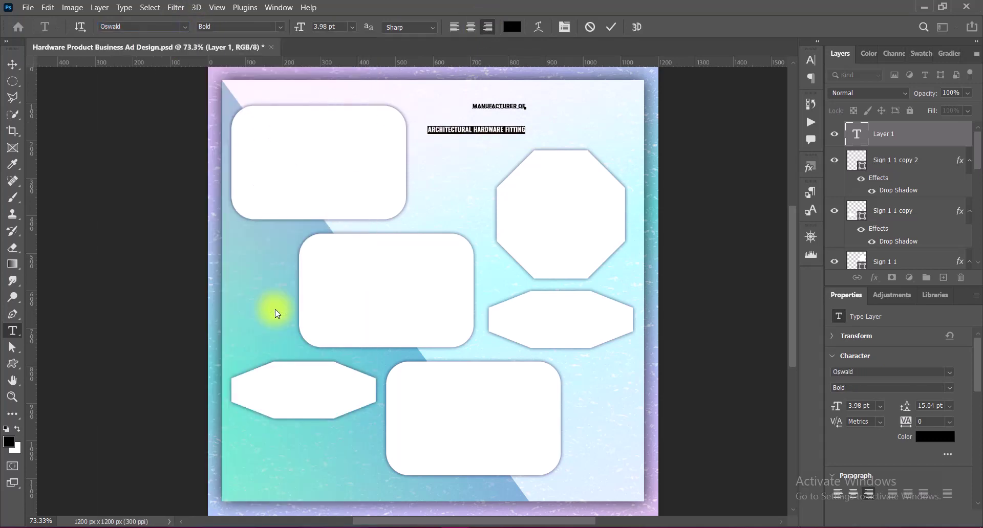
click(281, 27)
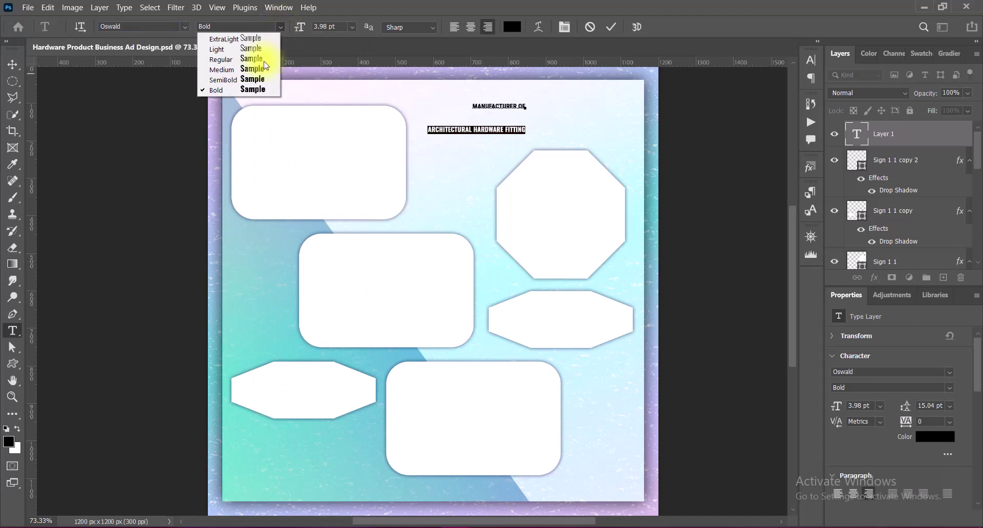
click(222, 80)
drag(463, 106, 548, 106)
click(280, 27)
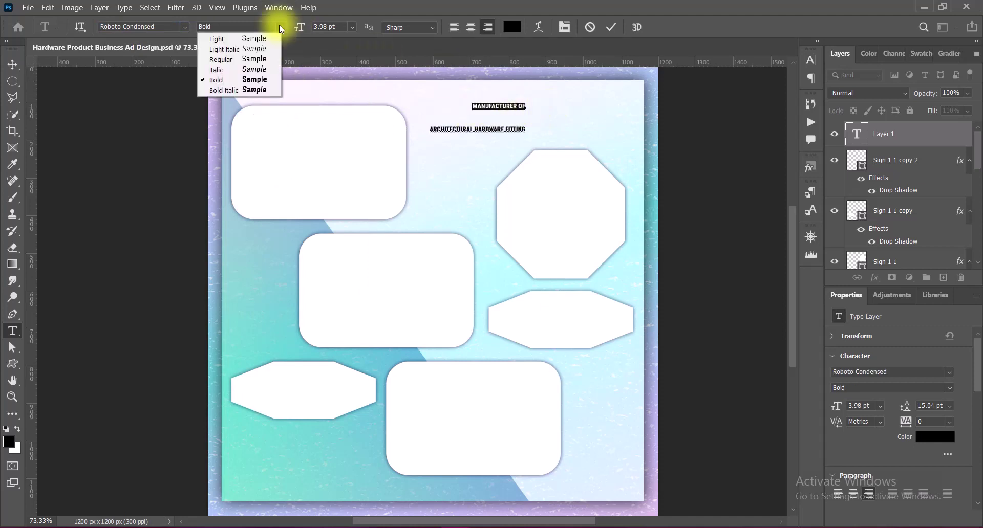
click(272, 62)
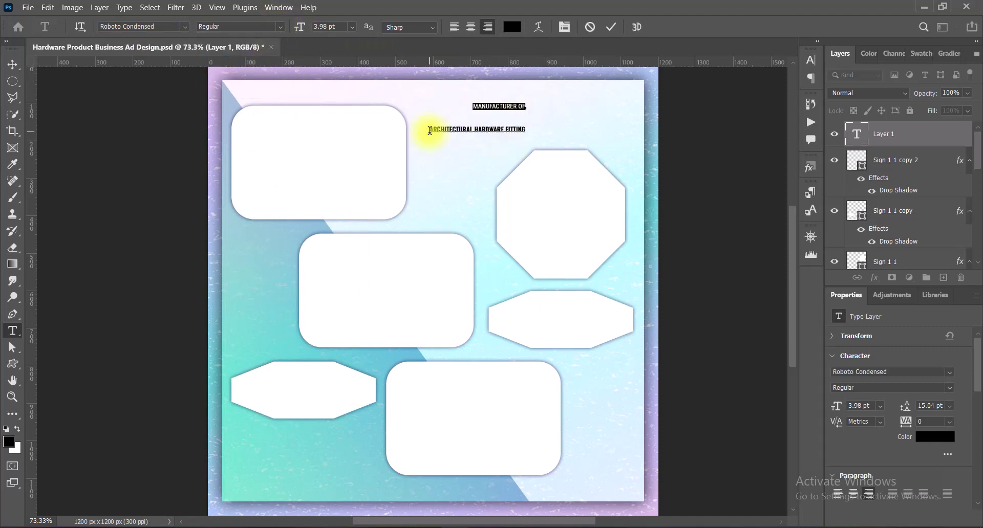
- Size both heading lines to 6 pt and give MANUFACTURER OF tracking of 100
drag(429, 131, 540, 125)
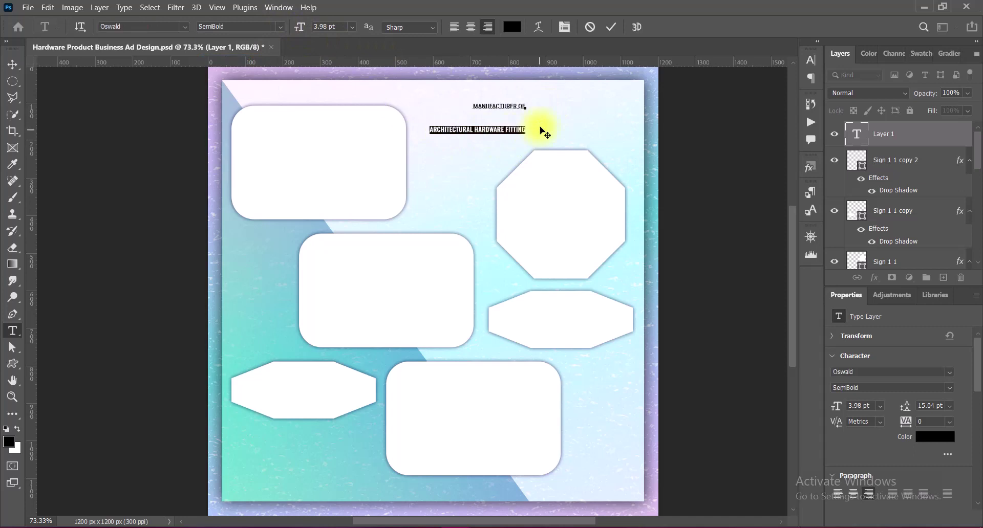
click(351, 27)
click(342, 37)
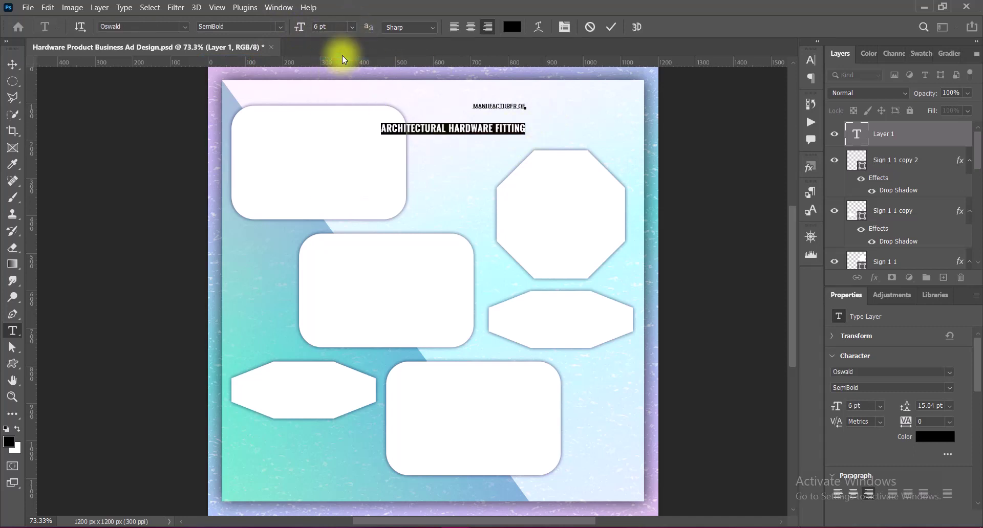
drag(472, 106, 527, 106)
click(351, 27)
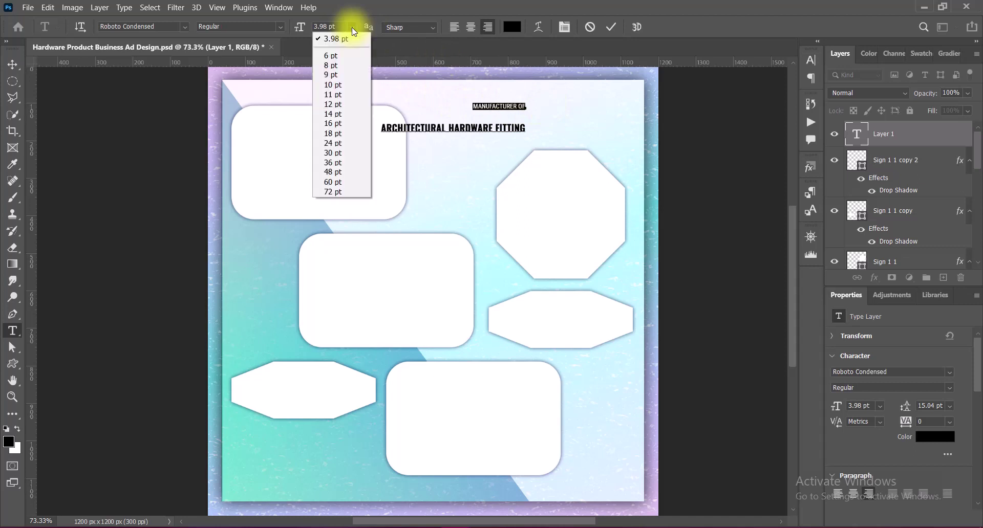
click(342, 55)
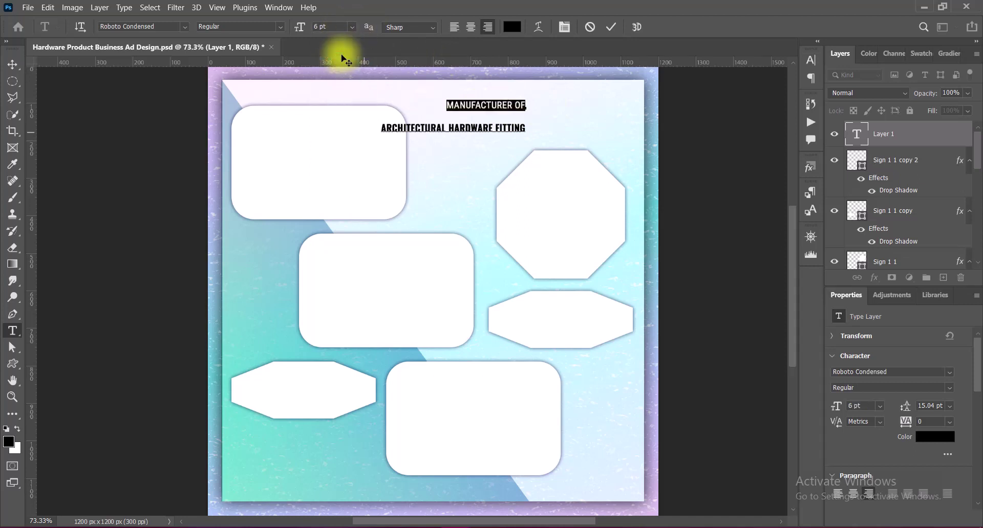
click(810, 60)
click(789, 106)
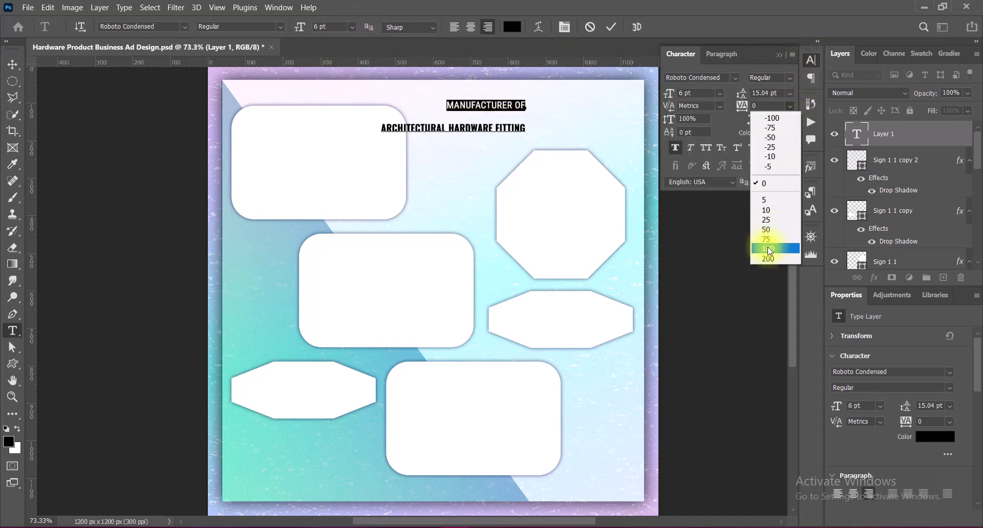
click(767, 247)
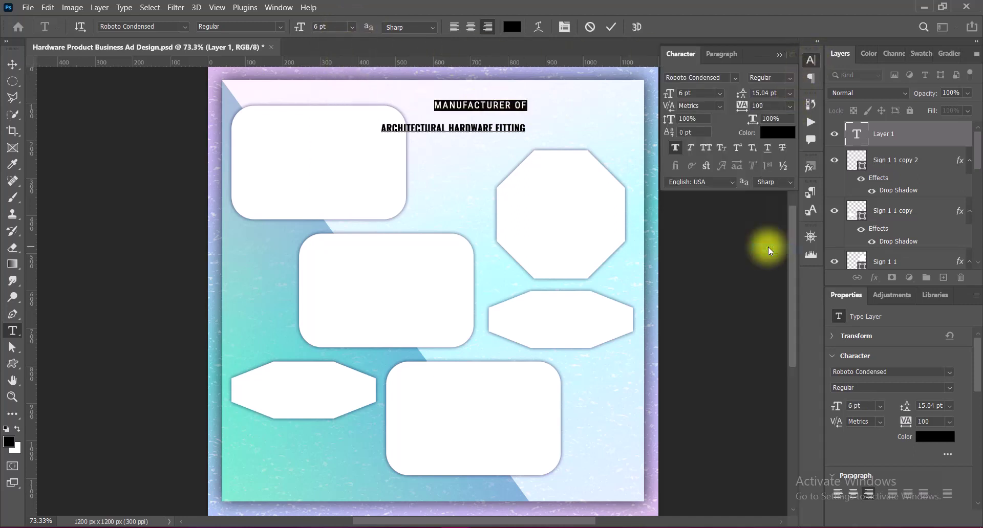
click(779, 54)
- Enlarge ARCHITECTURAL HARDWARE FITTING to 9 pt with 9 pt leading and move the heading top-right
drag(380, 128, 539, 128)
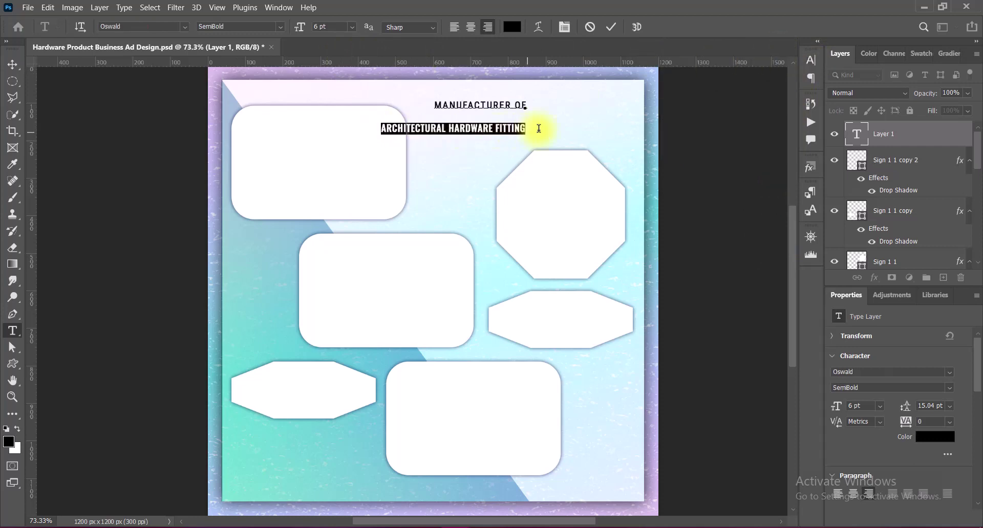
click(352, 27)
click(337, 77)
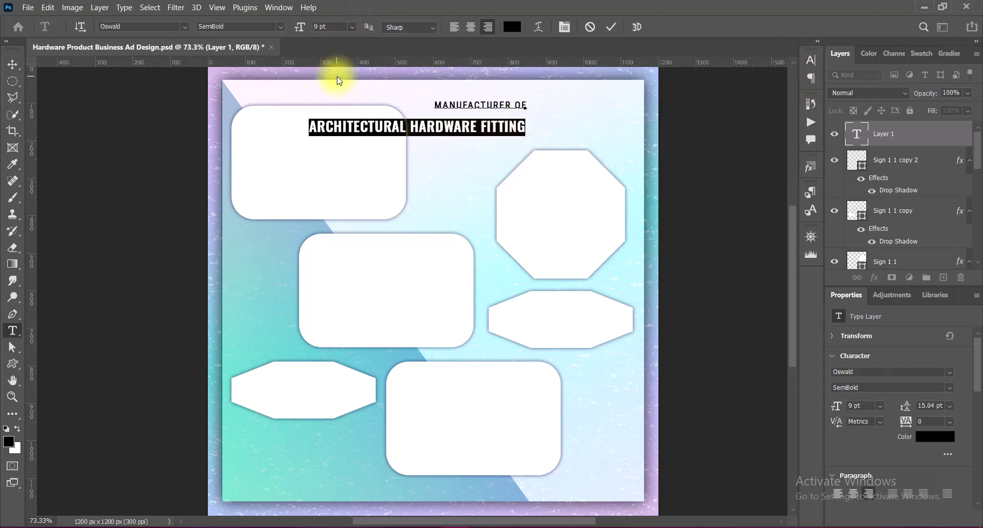
click(815, 59)
click(789, 93)
click(780, 134)
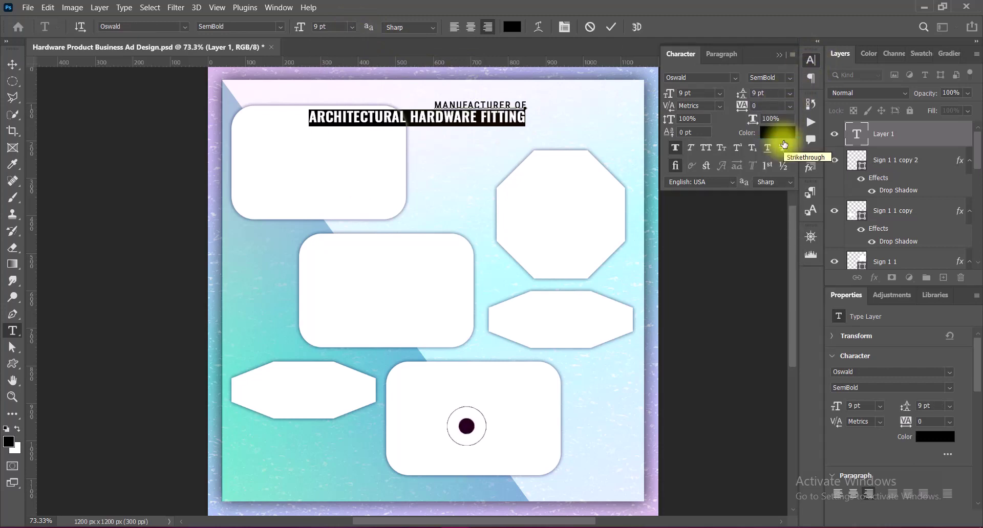
click(789, 93)
click(779, 54)
click(610, 27)
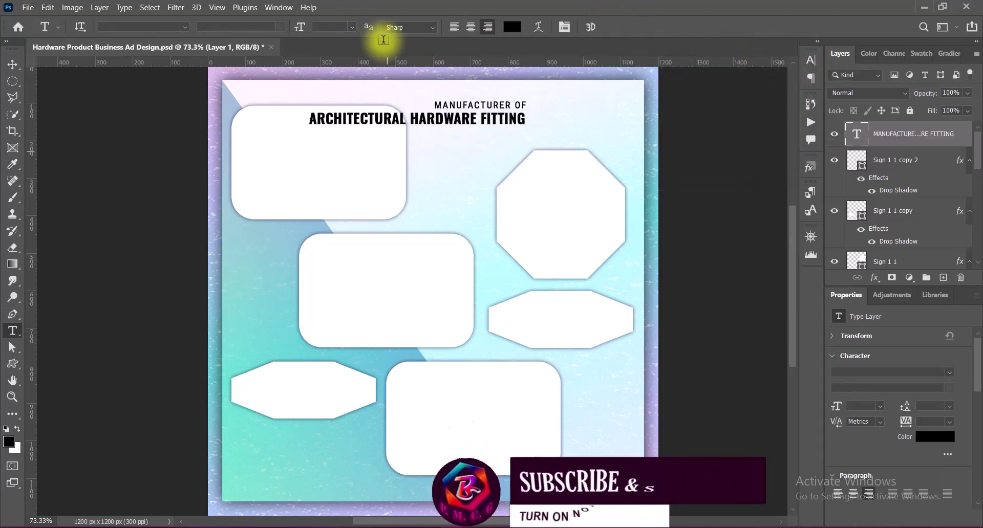
key(v)
drag(430, 122, 539, 122)
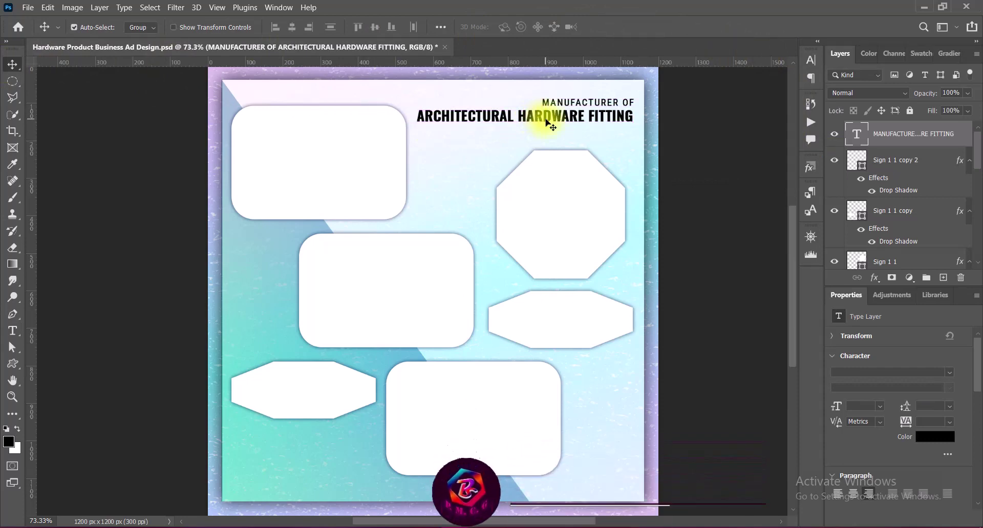
- Set the ARCHITECTURAL HARDWARE FITTING line to 9 pt
double_click(538, 121)
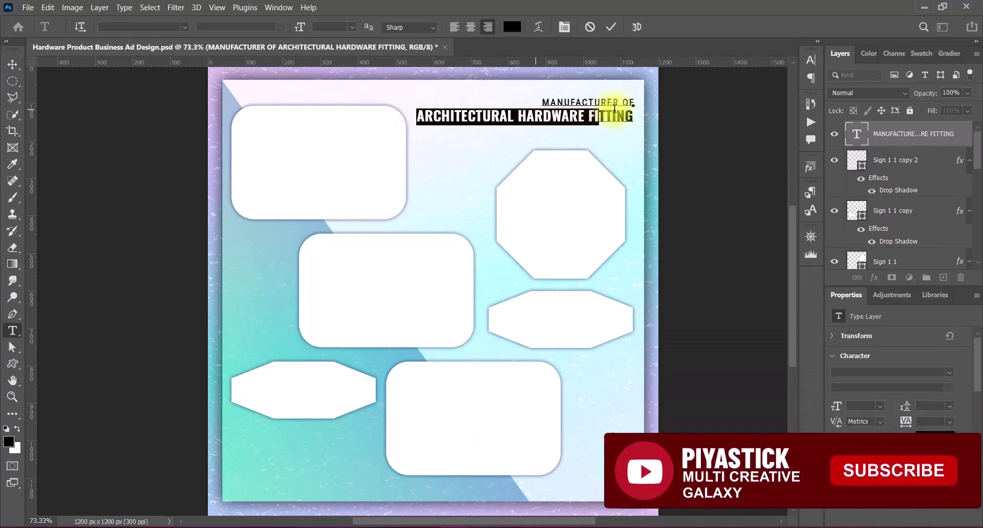
drag(419, 118, 634, 119)
click(351, 27)
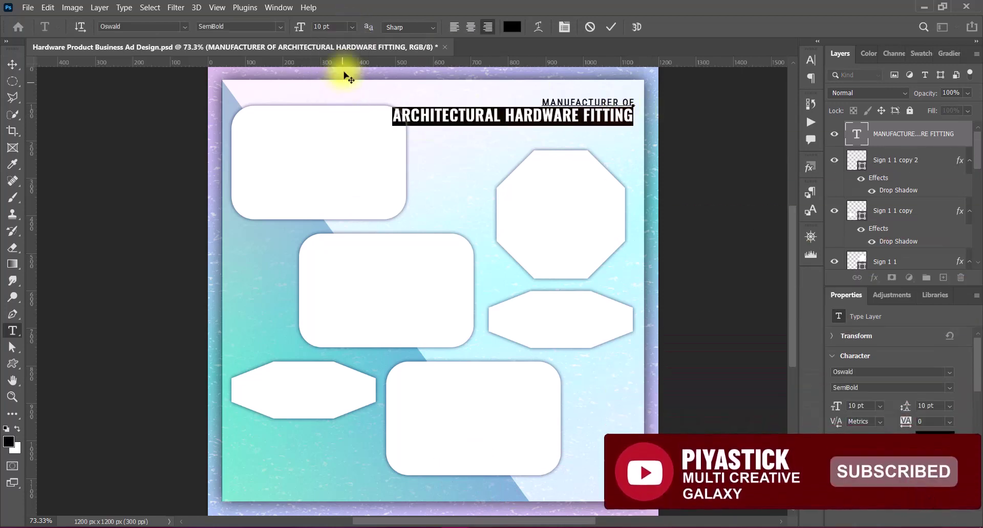
click(351, 26)
click(339, 71)
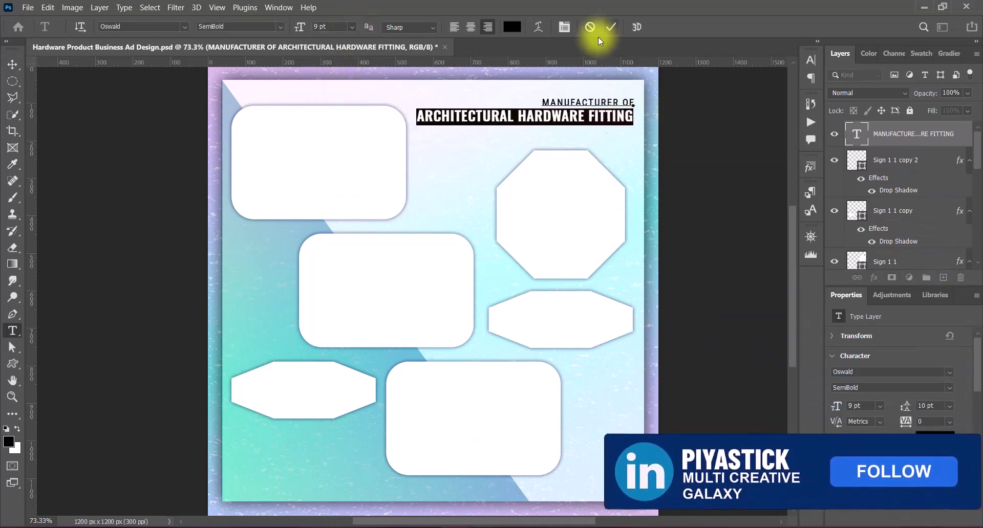
- Recolour the heading text dark navy #002e44
click(513, 27)
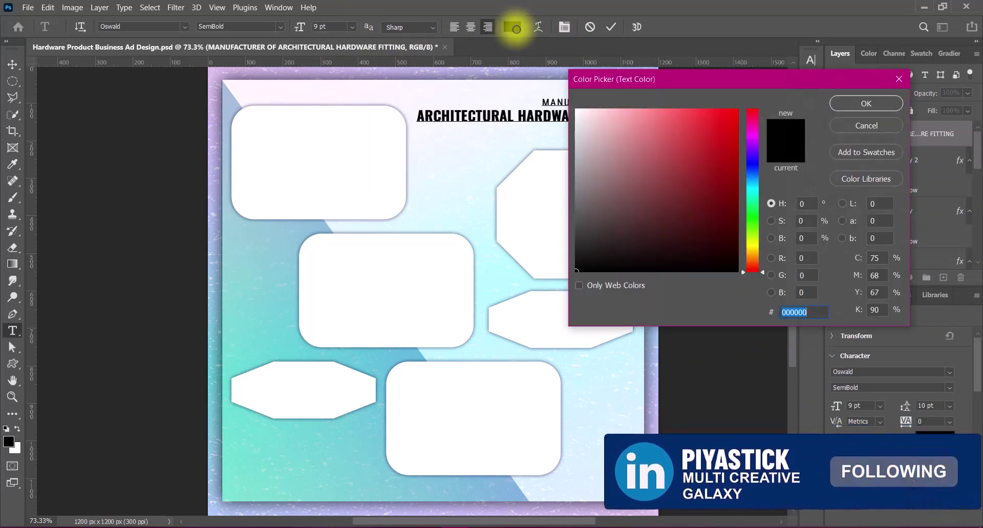
click(750, 161)
click(737, 244)
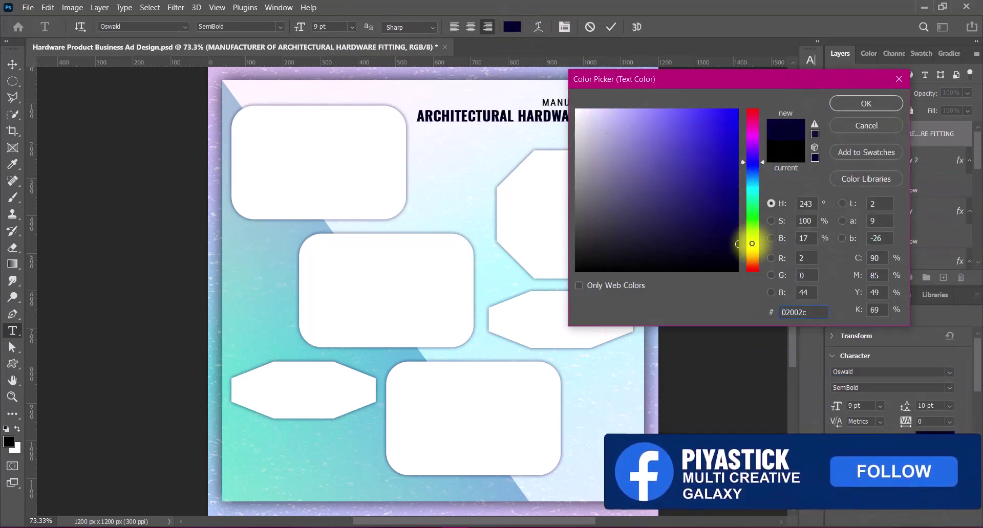
click(739, 224)
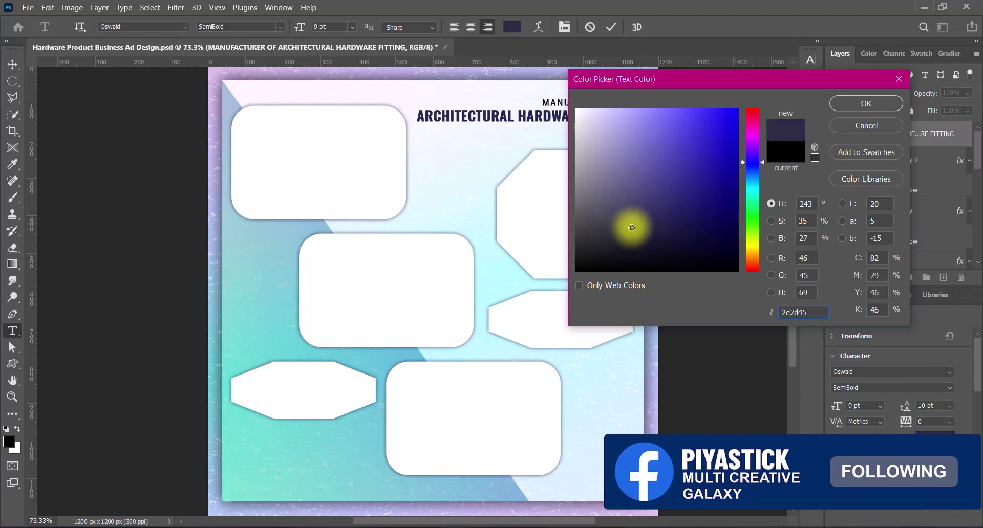
drag(740, 224, 754, 181)
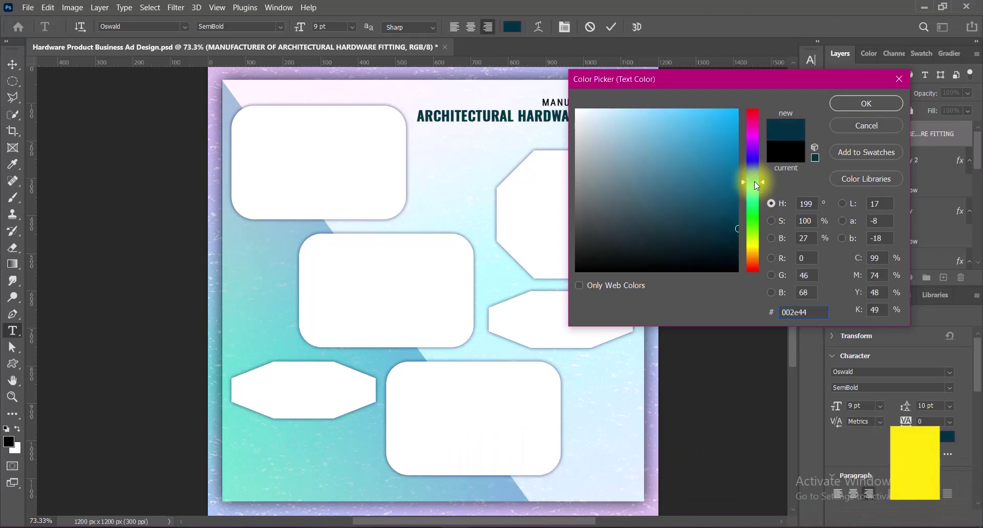
click(876, 103)
click(611, 28)
- Scale the heading to about 103.5% and nudge it into the upper-right corner
key(v)
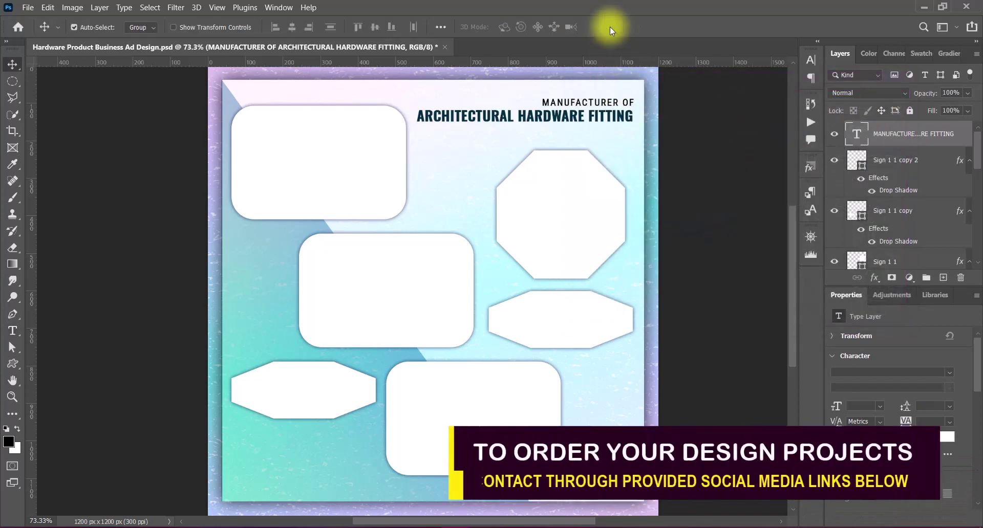
key(Right)
key(Right)
key(Right)
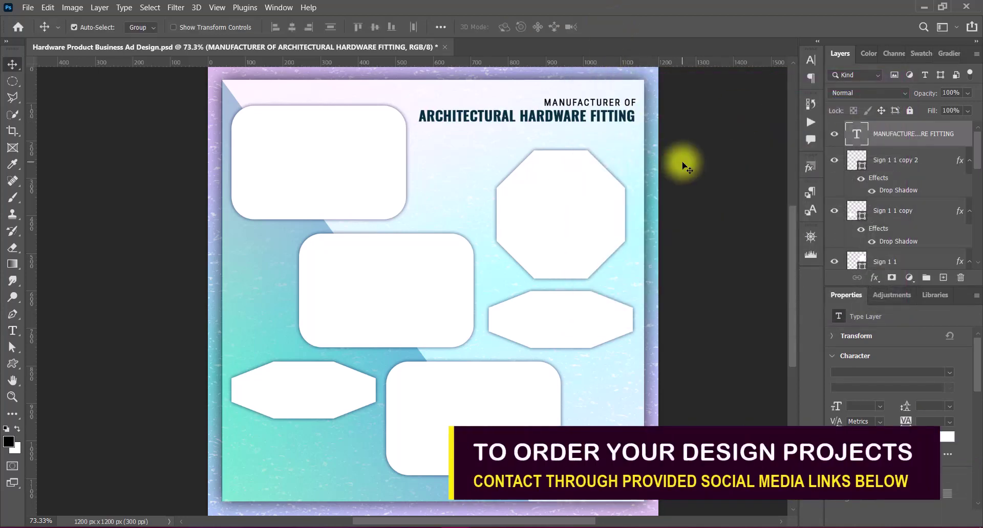
key(Right)
key(Right)
key(Right)
key(Right)
key(Right)
key(Right)
key(Right)
key(Right)
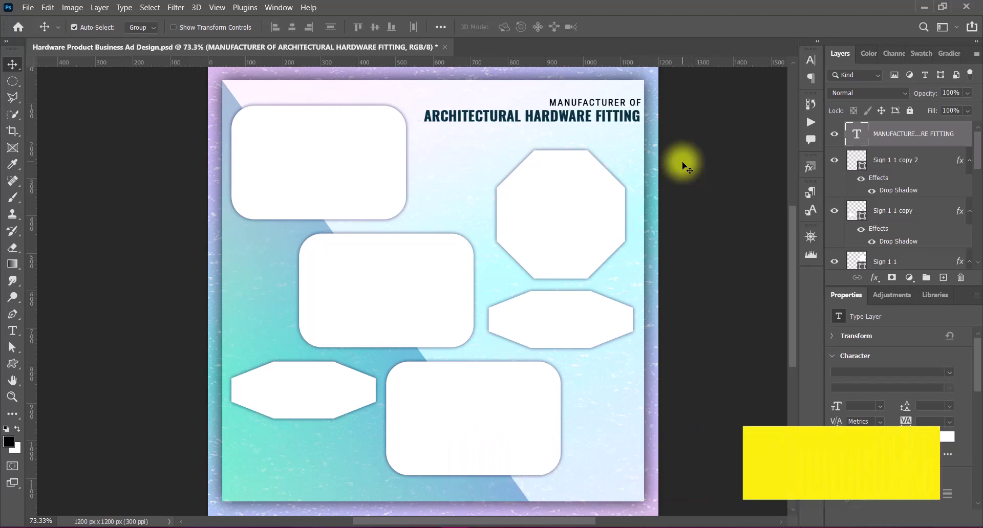
key(ctrl+t)
drag(424, 124, 415, 126)
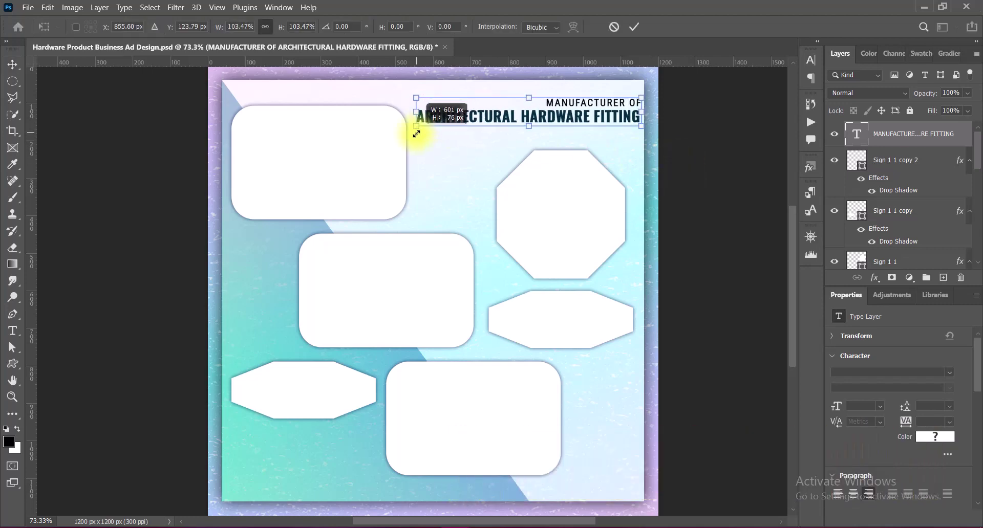
click(633, 29)
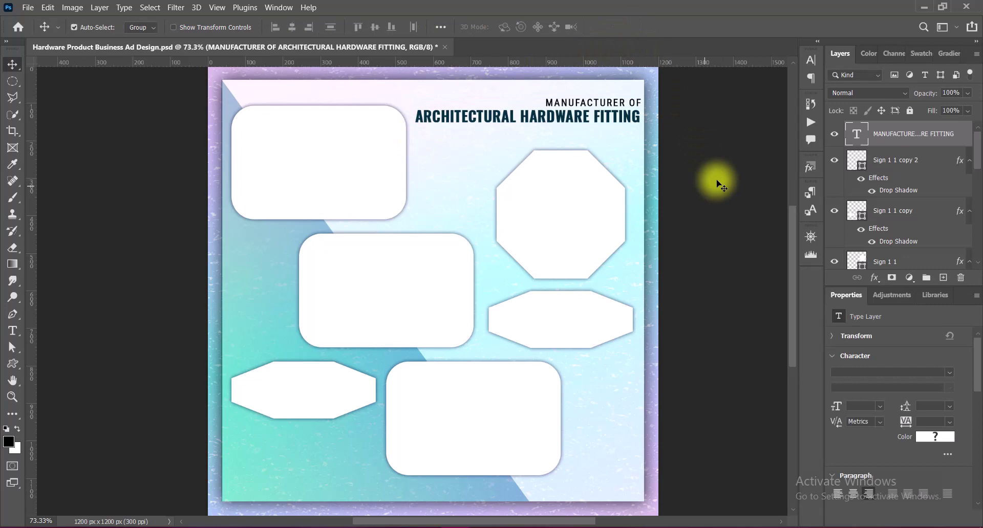
key(Up)
key(Up)
key(Up)
key(Up)
key(Up)
key(Up)
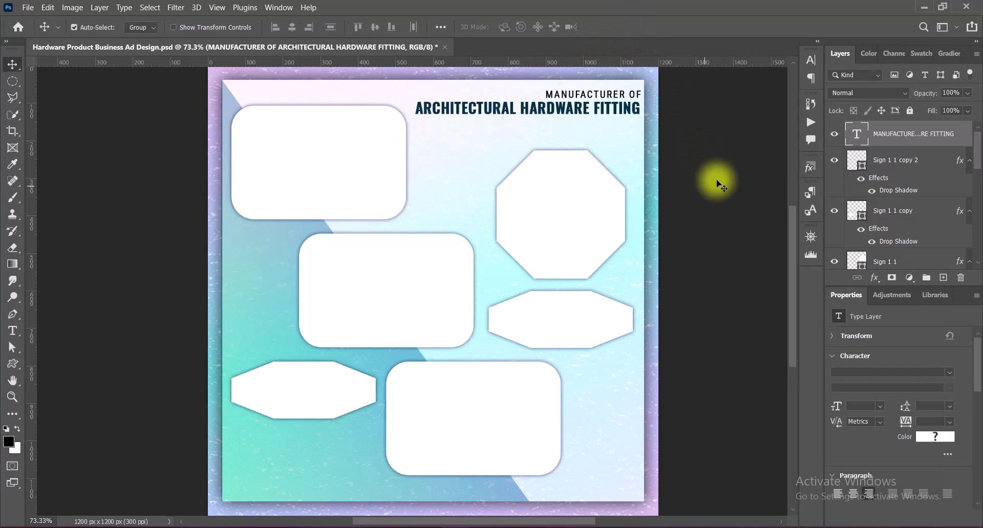
key(Down)
key(Down)
key(Down)
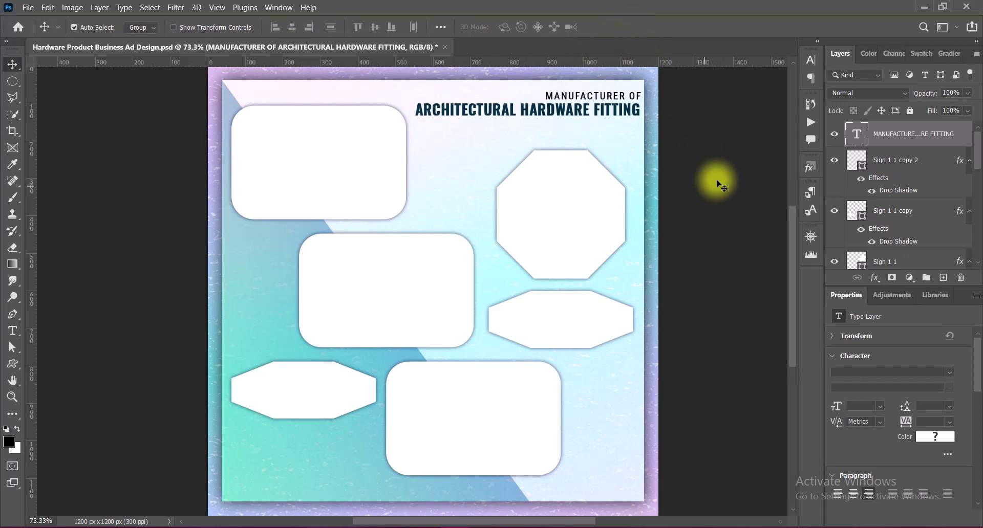
- Enable a white Drop Shadow on the heading layer with 100% opacity and 21 px size
double_click(852, 133)
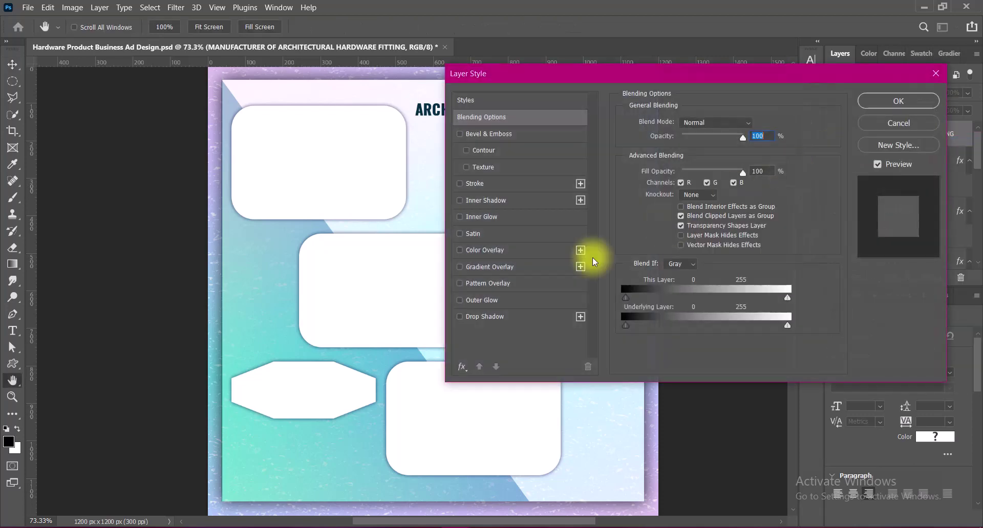
click(459, 316)
click(485, 317)
click(755, 124)
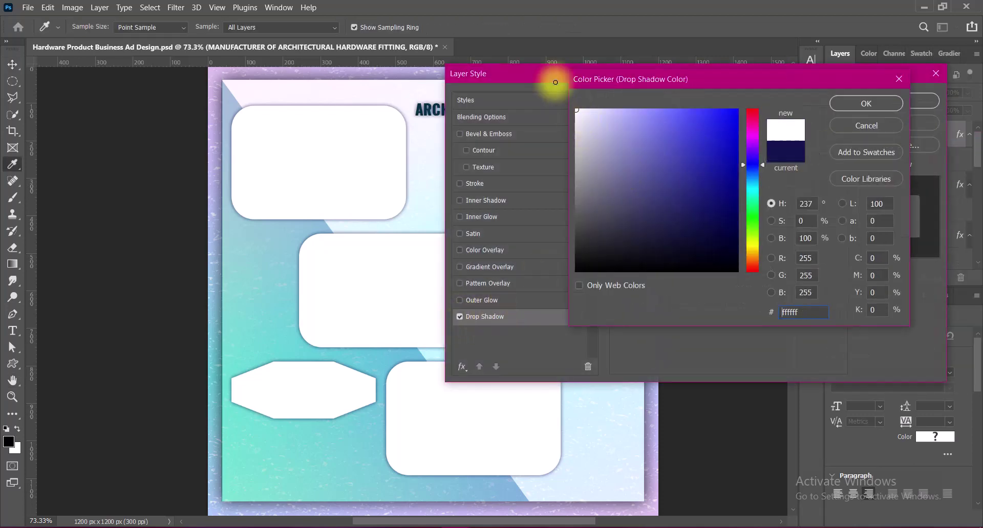
click(877, 103)
drag(735, 140, 737, 141)
drag(788, 75, 935, 75)
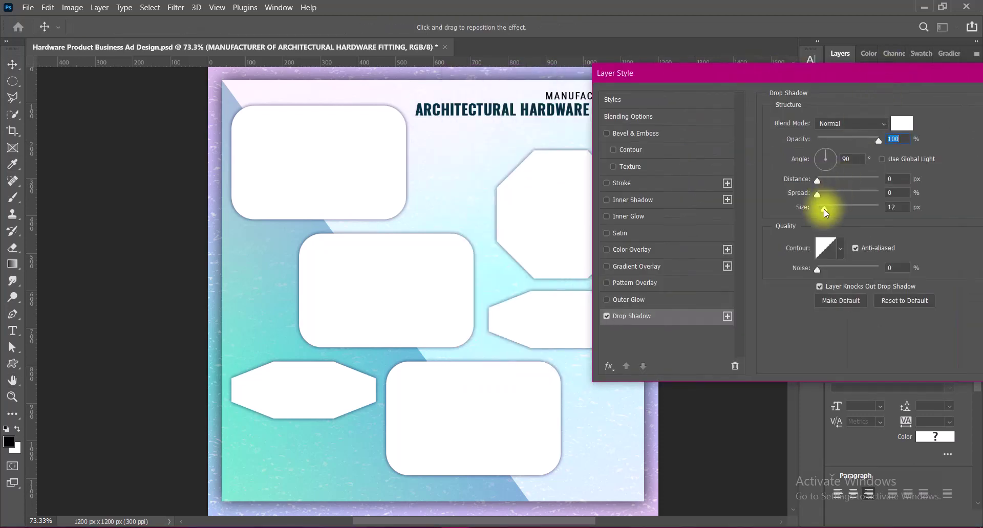
click(834, 209)
text(21)
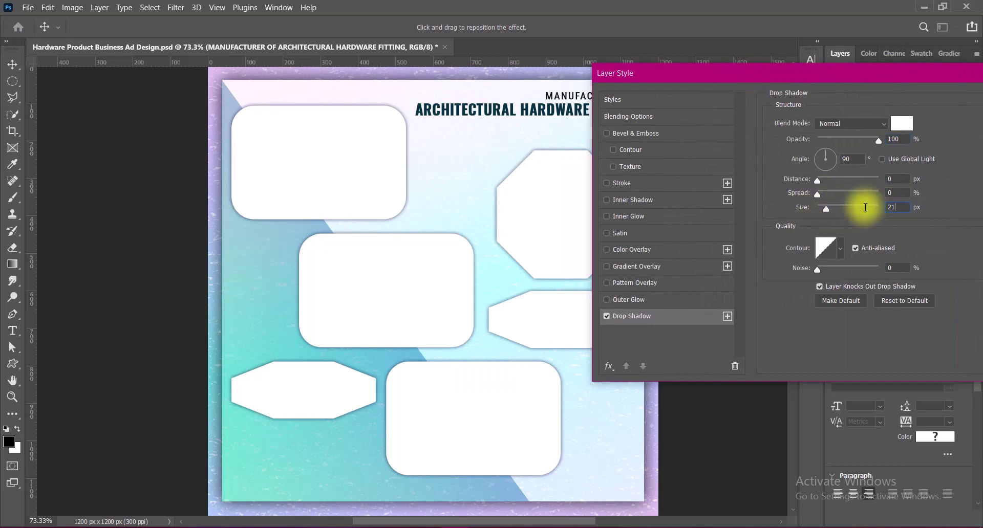
drag(819, 76, 619, 76)
click(839, 105)
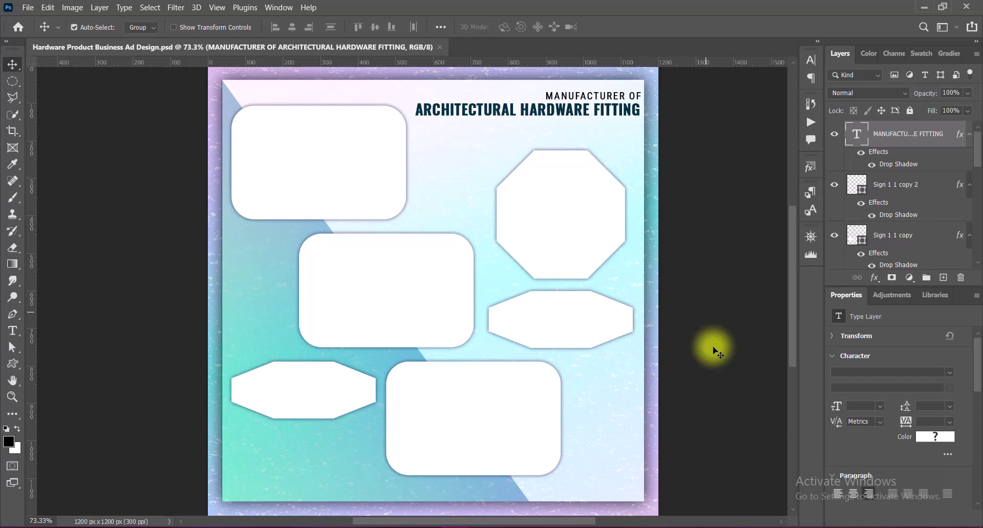
- Change FITTING to FITTINGS and shrink the heading to about 98%
double_click(636, 110)
click(640, 110)
text(S)
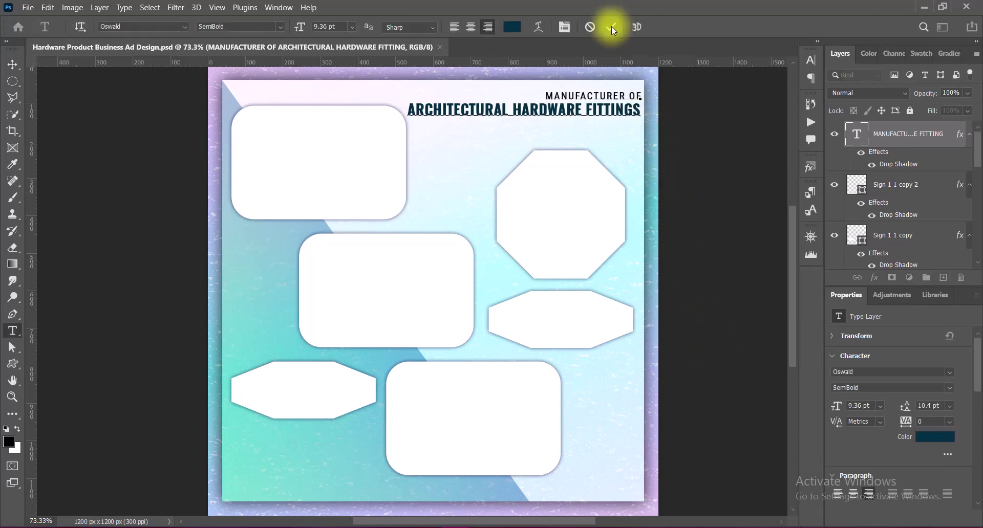
click(612, 28)
key(v)
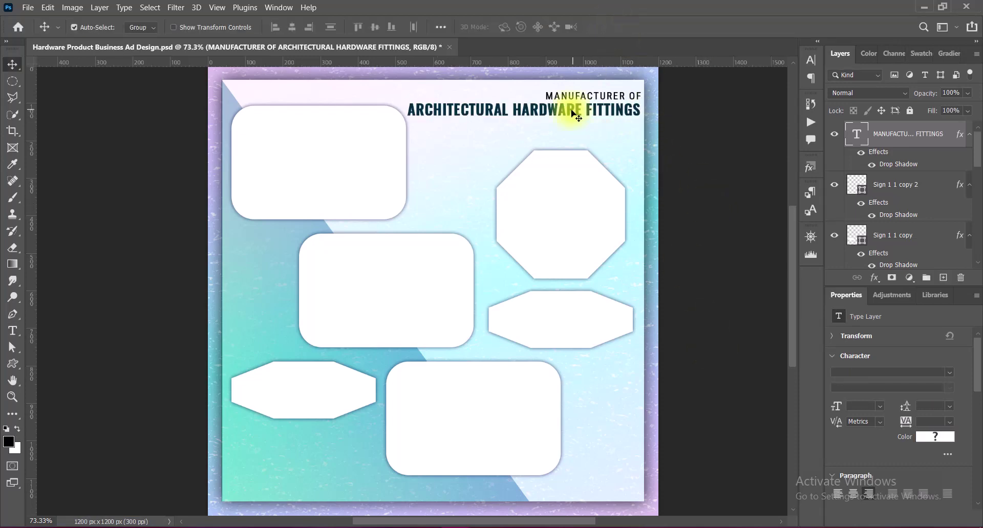
key(ctrl+t)
drag(406, 105, 411, 105)
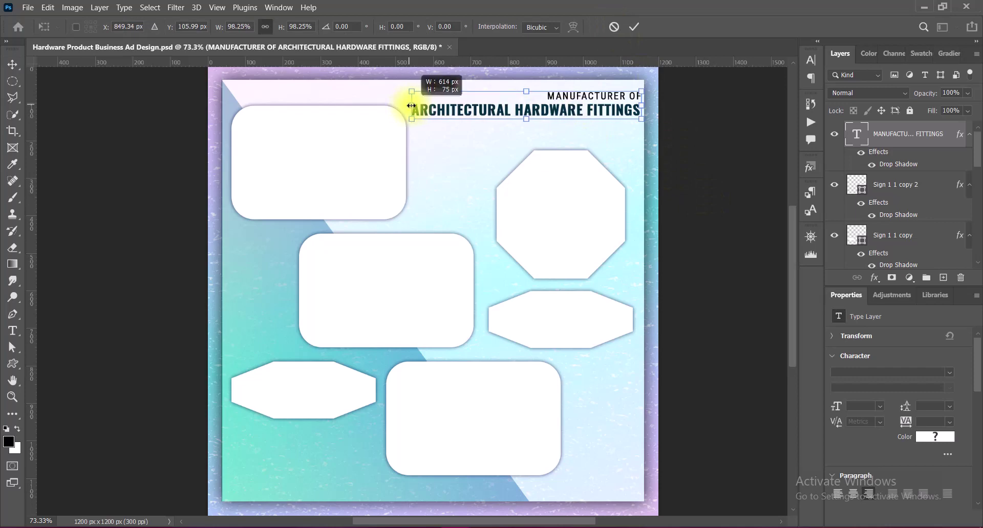
click(634, 28)
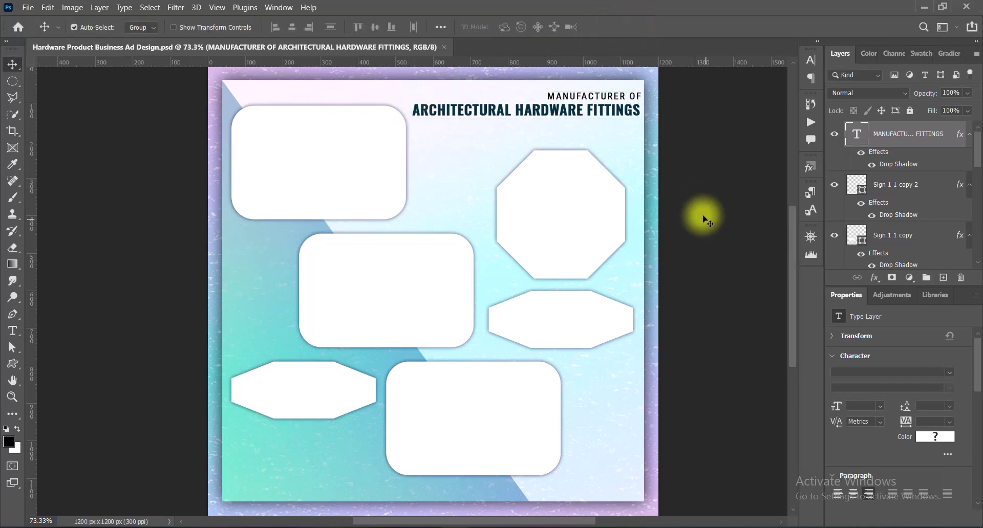
- Underline the words HARDWARE FITTINGS in the heading
double_click(538, 113)
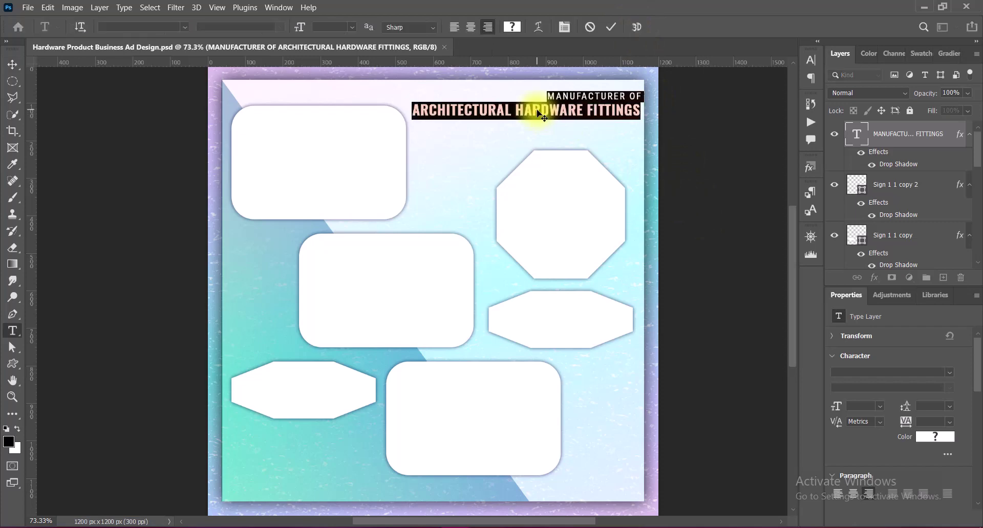
drag(516, 110, 640, 111)
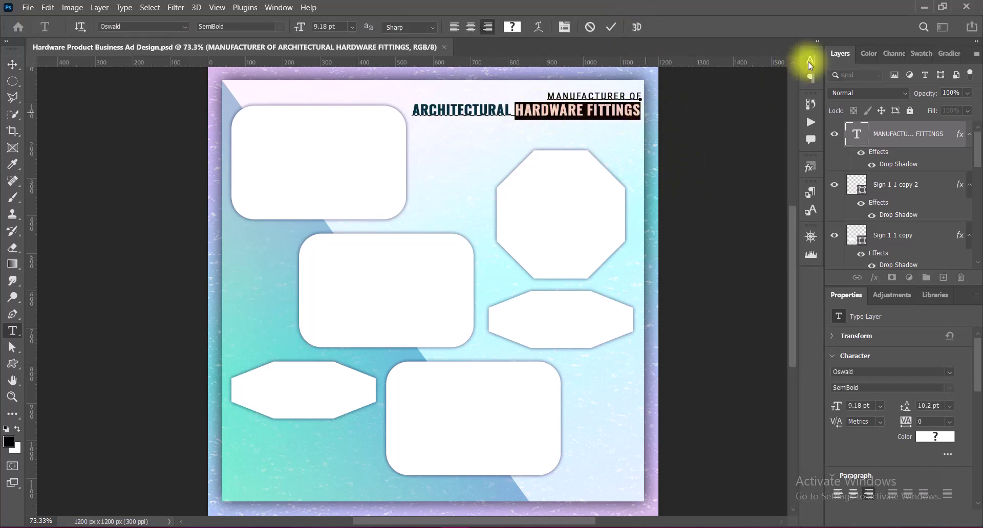
click(810, 60)
click(769, 147)
click(610, 26)
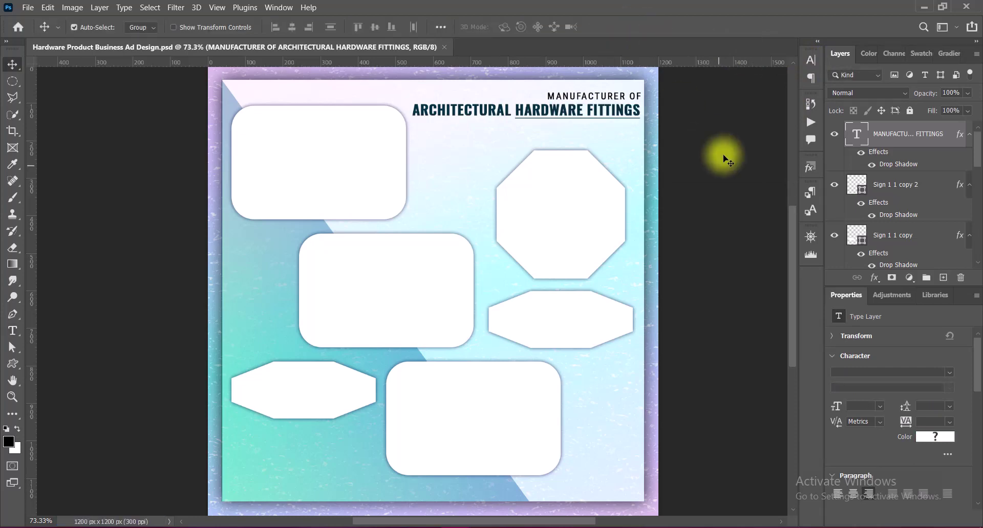
- On a new layer, add left-aligned NewsGoth BT Roman text below the heading: 'Exclusive Products Ranges For'
click(942, 277)
click(12, 331)
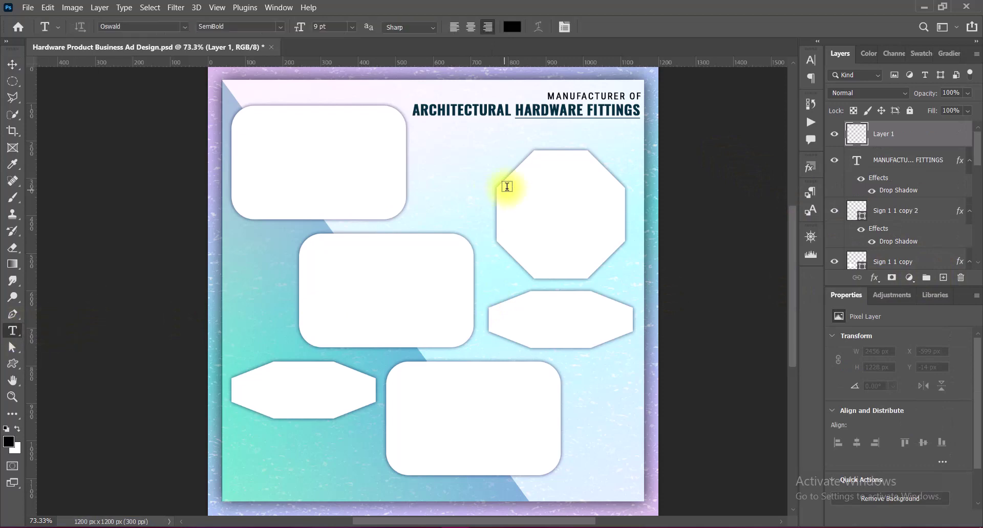
click(458, 139)
click(454, 27)
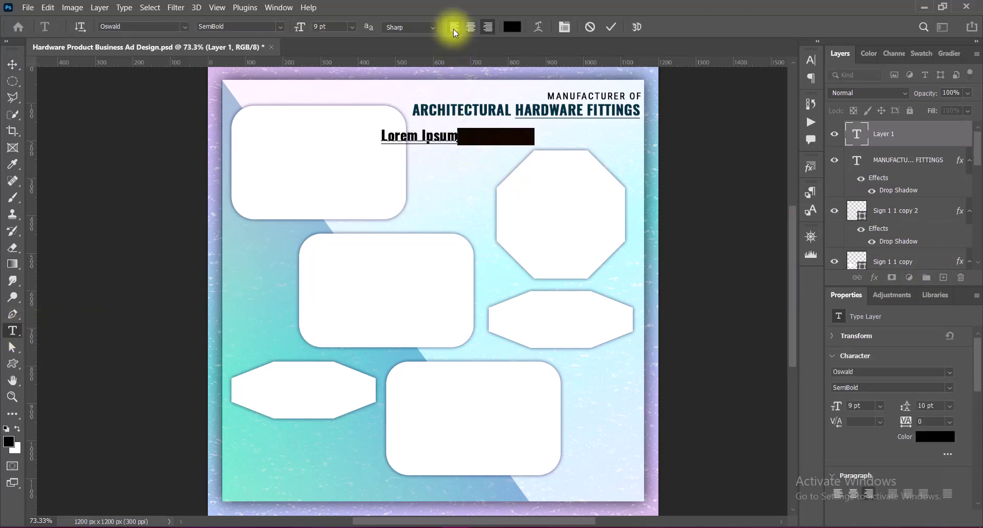
click(810, 60)
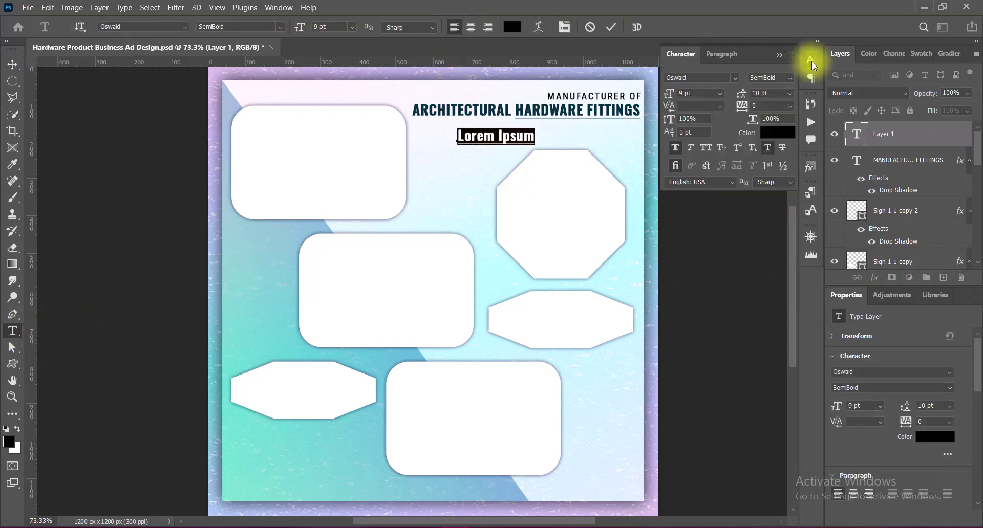
click(778, 54)
click(184, 26)
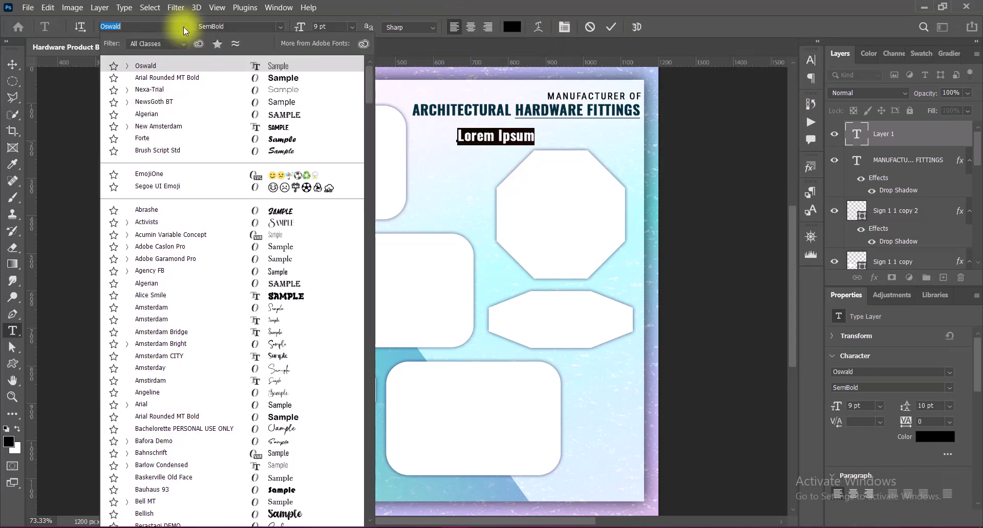
click(281, 102)
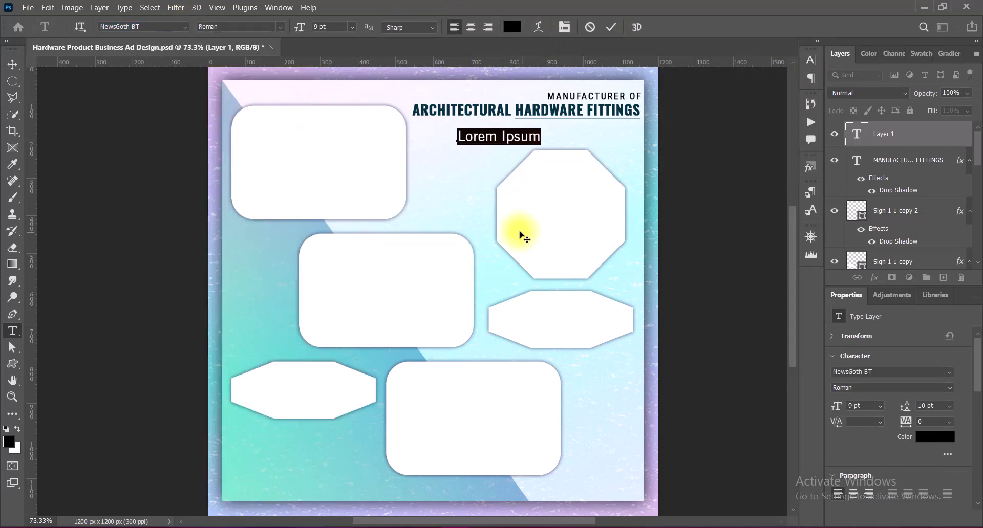
text(Exclusive )
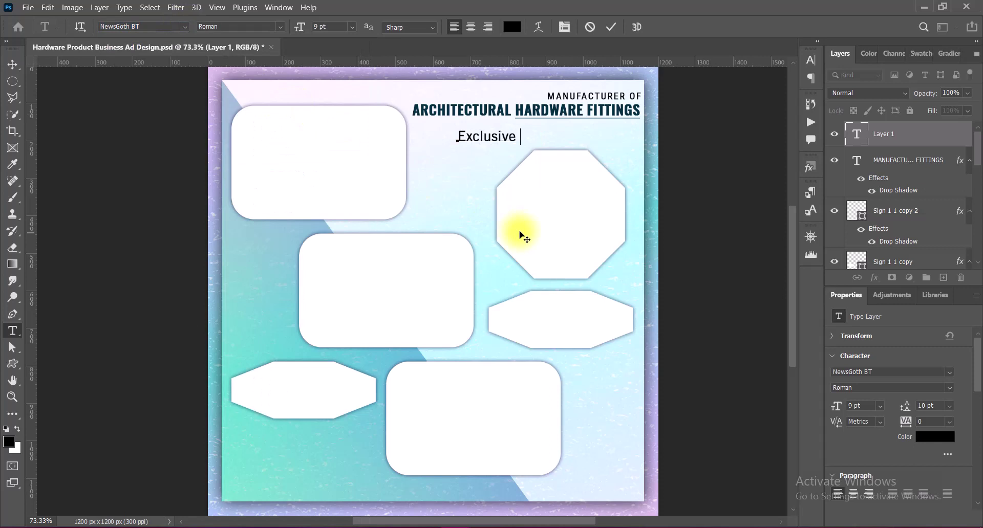
text(Products )
text(Ranges For)
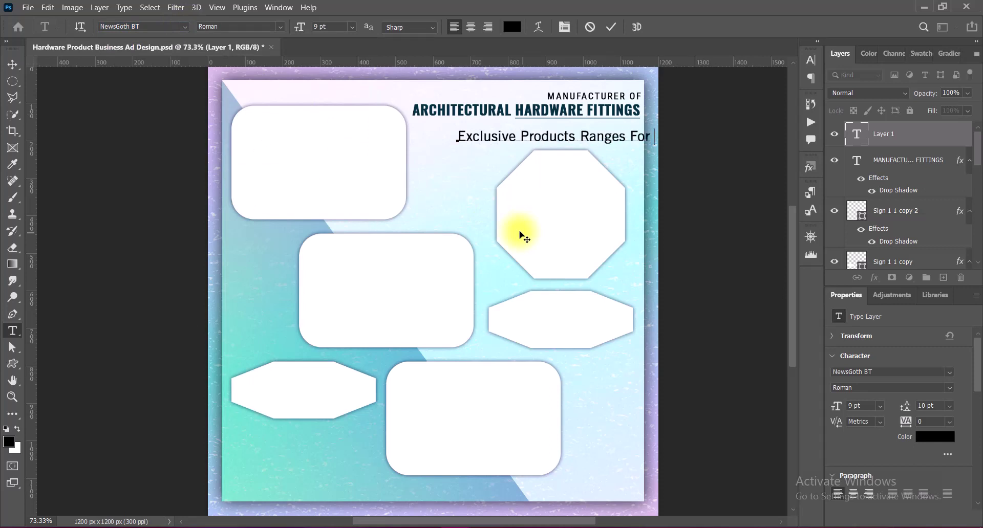
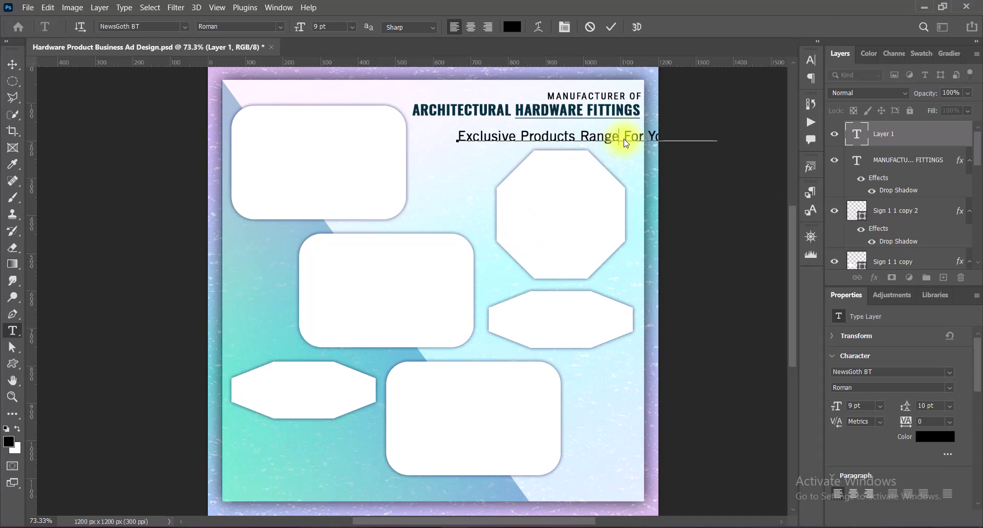
- Move the tagline left and scale it to 85% beneath the headline
drag(456, 137, 770, 122)
click(808, 61)
click(808, 60)
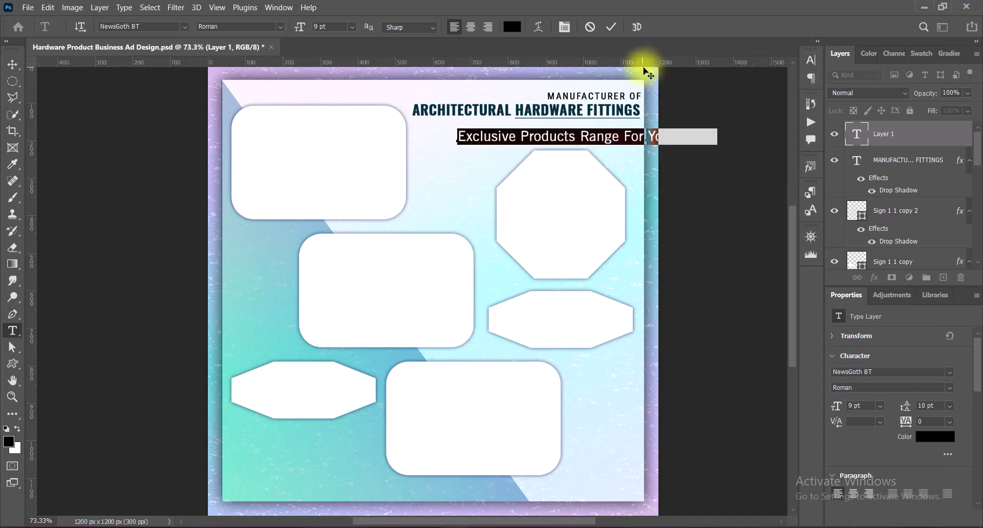
click(612, 31)
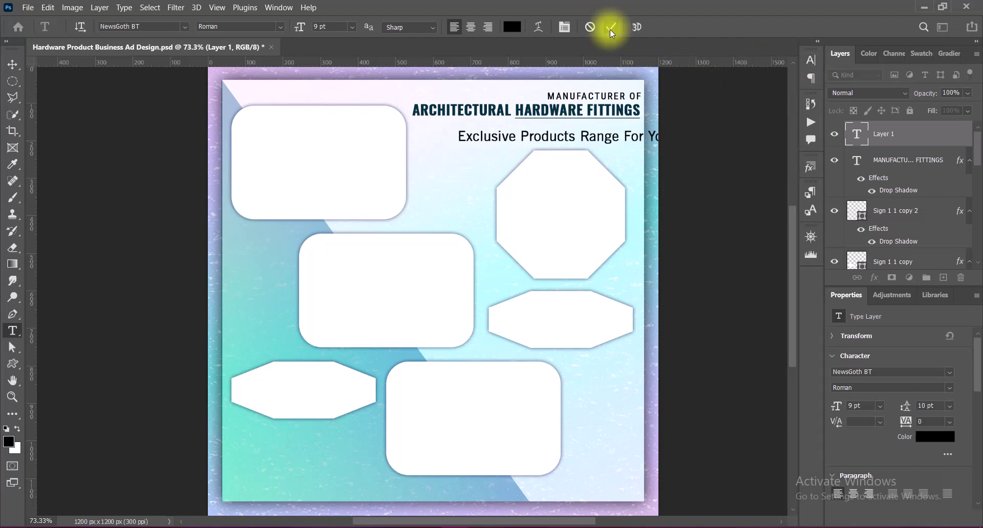
click(13, 65)
drag(588, 137, 538, 139)
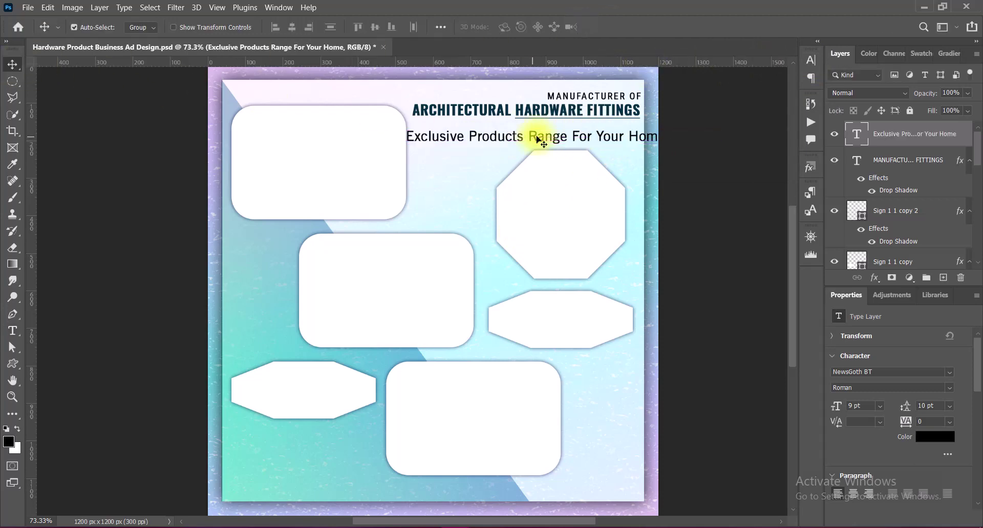
key(ctrl+t)
drag(406, 136, 440, 136)
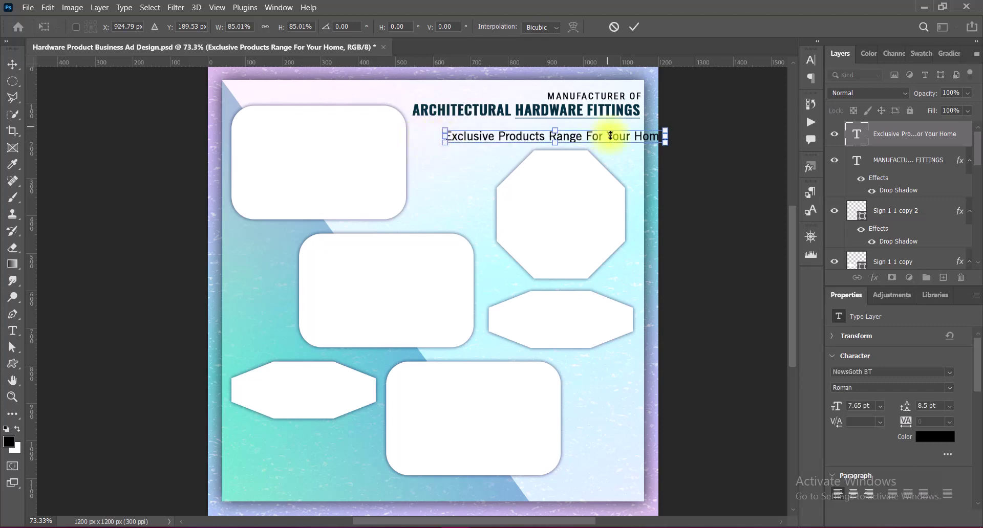
mouse_move(607, 135)
mouse_down()
mouse_move(577, 133)
mouse_move(586, 133)
mouse_up()
key(Return)
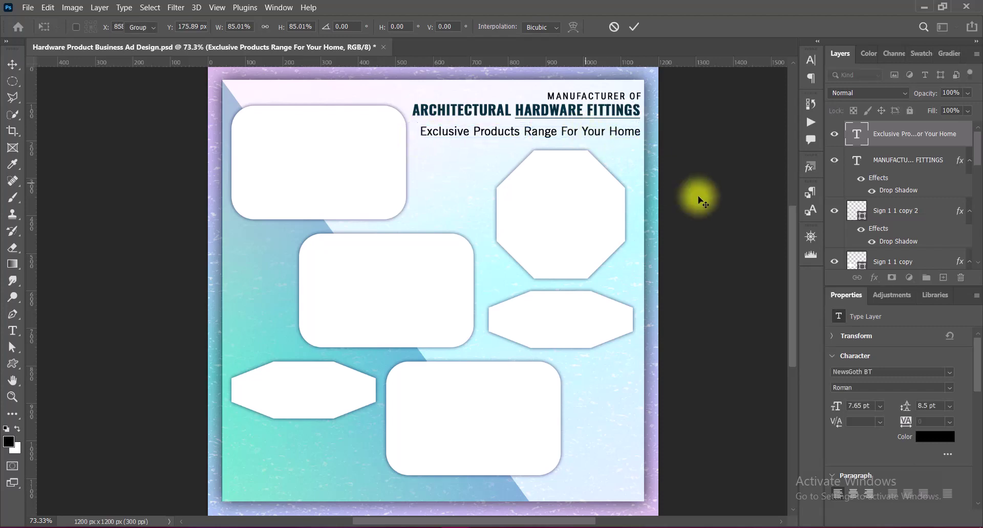
- Make the tagline Bold Italic at 7 pt
double_click(509, 134)
click(280, 27)
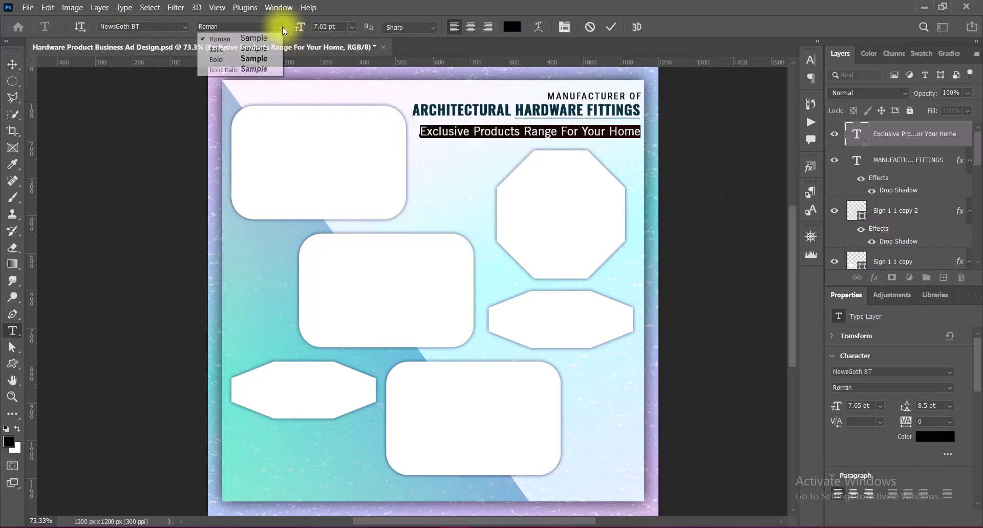
click(265, 72)
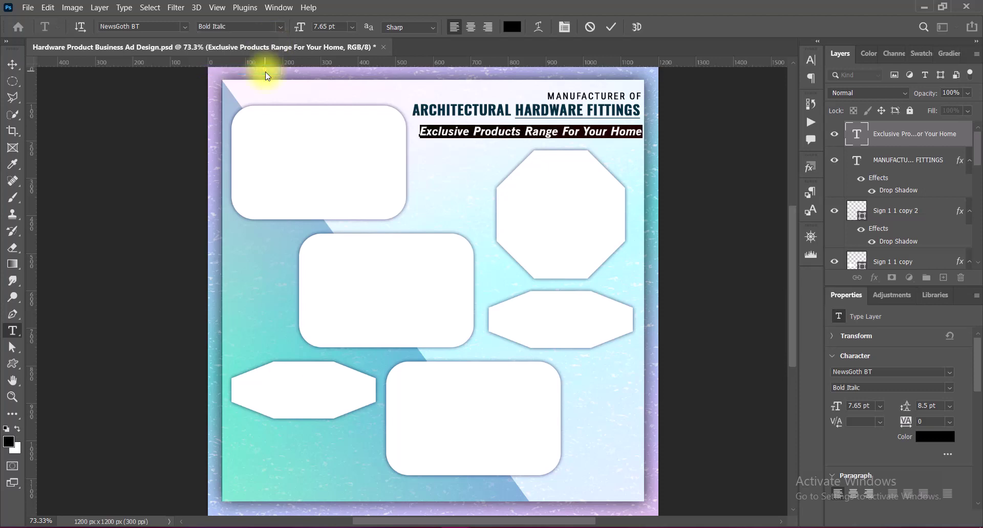
click(328, 26)
text(7)
key(Return)
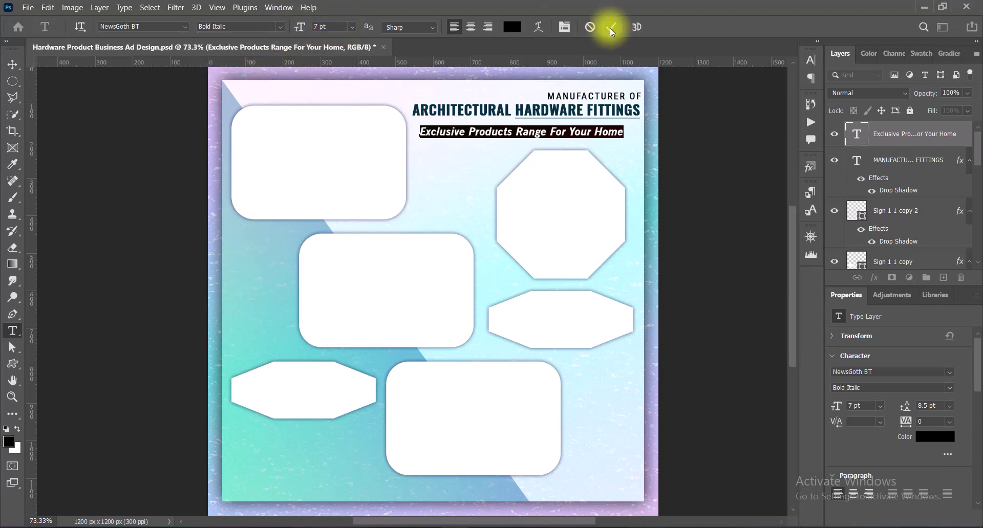
click(610, 28)
double_click(529, 131)
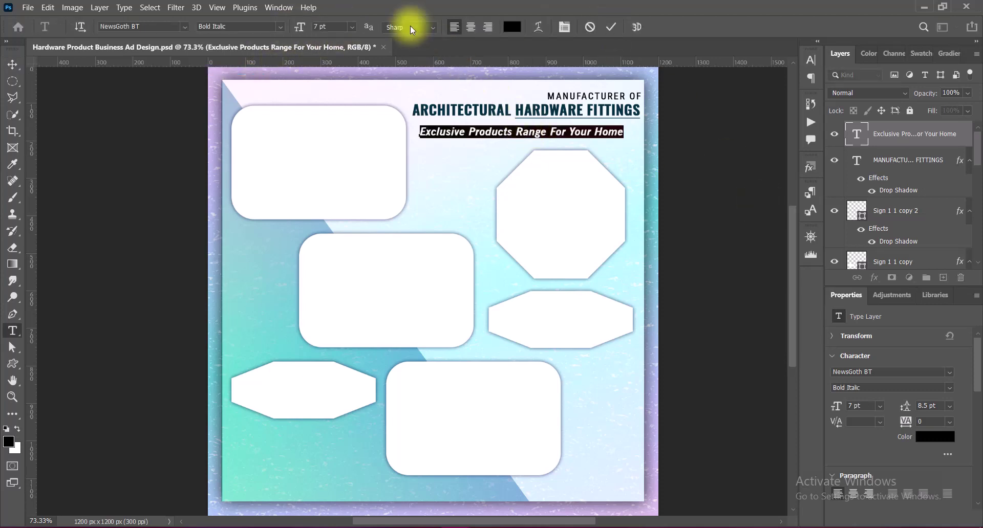
click(611, 27)
- Nudge the tagline slightly lower with the arrow keys
key(v)
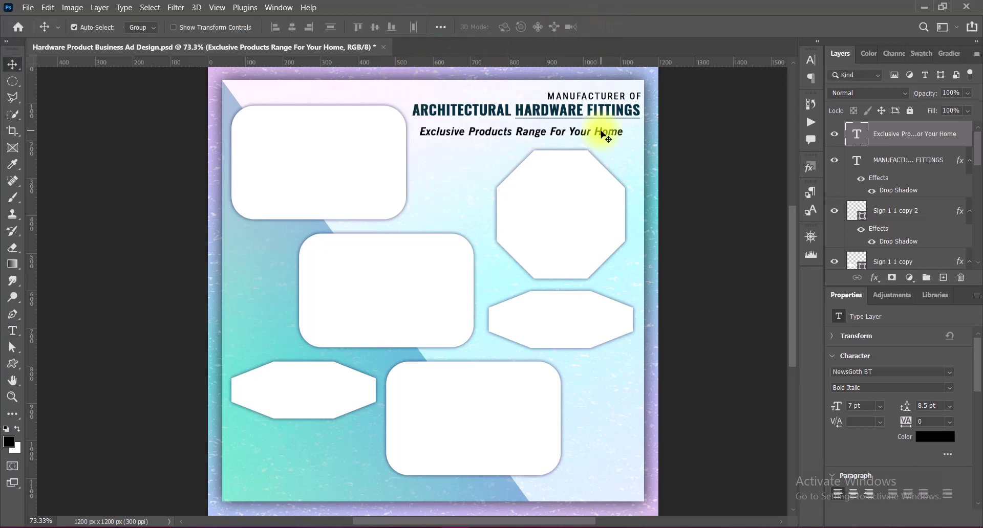
key(Right)
key(Right)
key(Right)
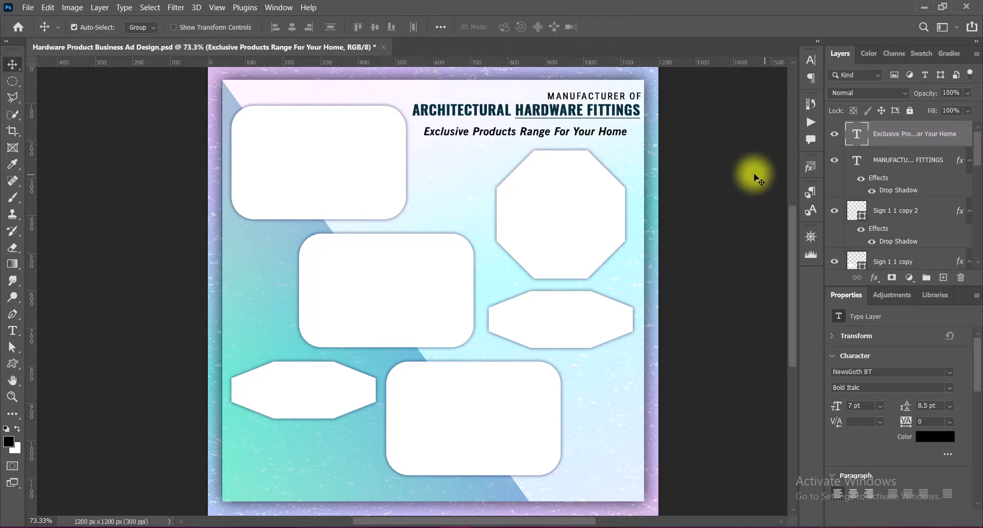
key(Right)
key(Right)
key(Right)
key(Right)
key(Right)
key(Right)
key(Left)
key(Left)
key(Left)
key(Up)
key(Up)
key(Up)
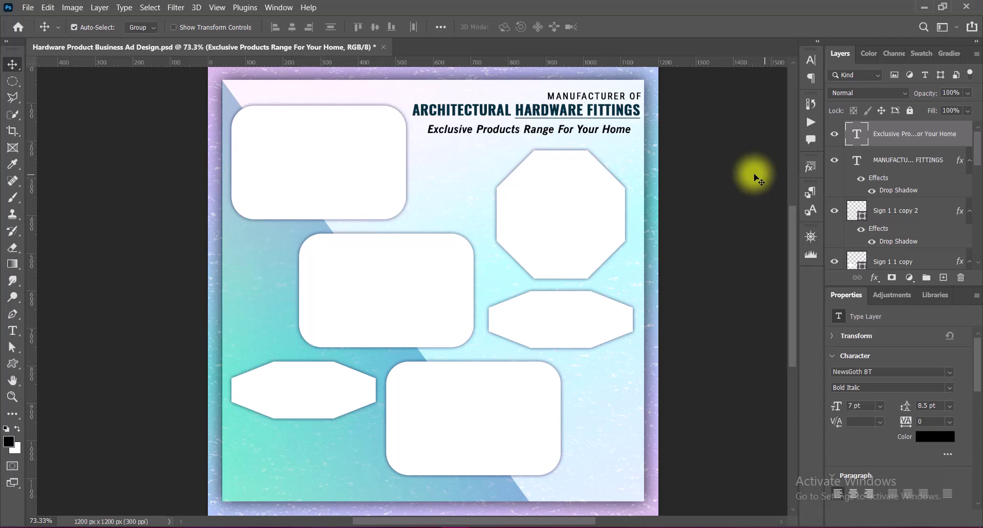
key(Down)
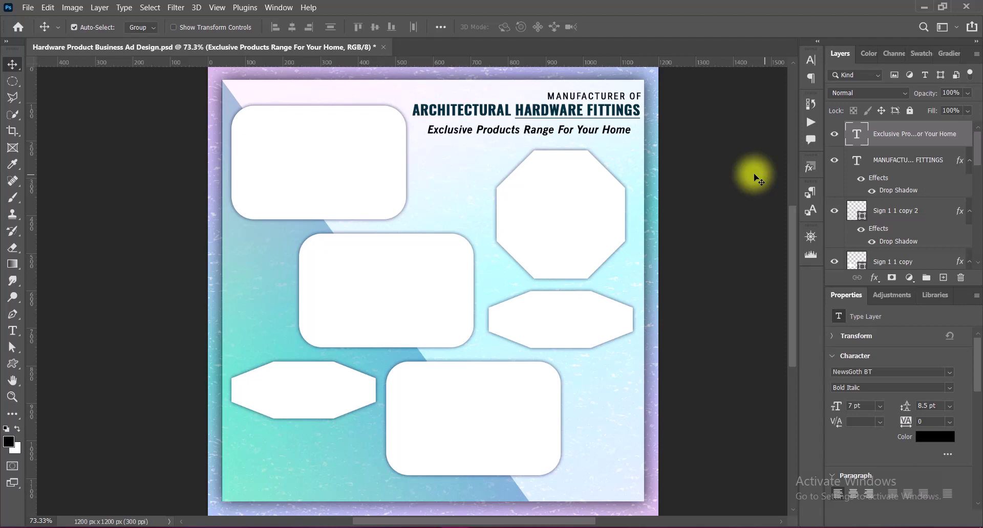
key(Down)
key(Down)
key(Down)
key(Down)
key(Down)
key(Down)
key(Down)
- Check the MANUFACTURER OF ARCHITECTURAL HARDWARE FITTINGS headline's character settings, leaving it unchanged
click(545, 117)
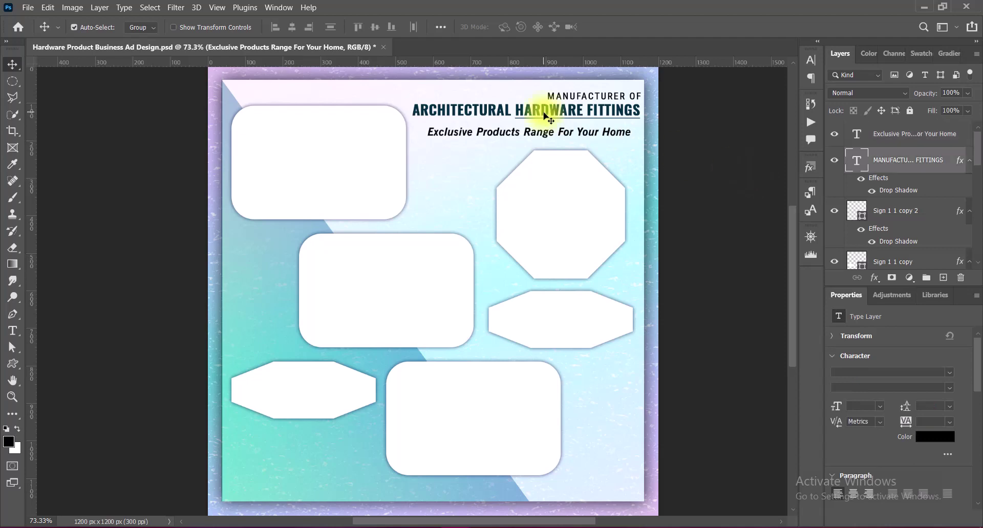
double_click(546, 117)
click(810, 60)
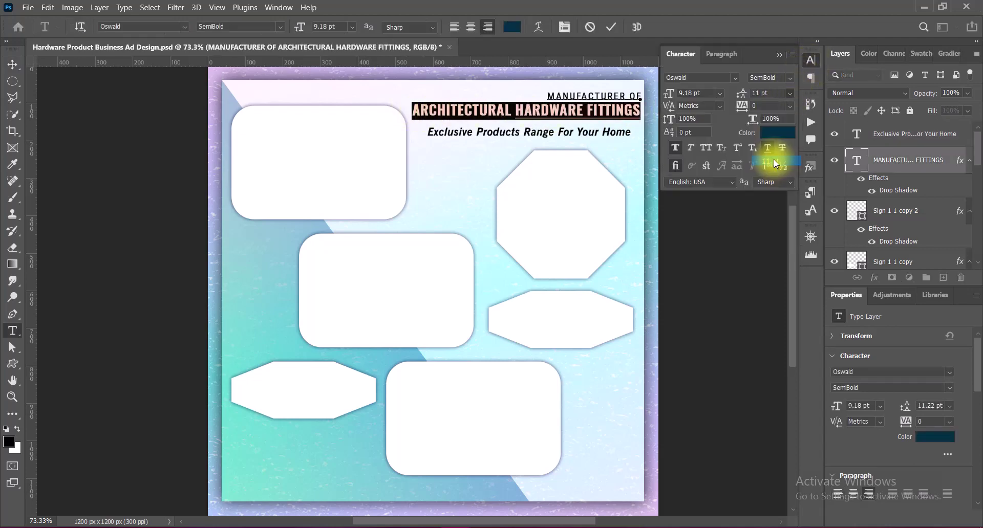
click(778, 55)
click(611, 27)
key(v)
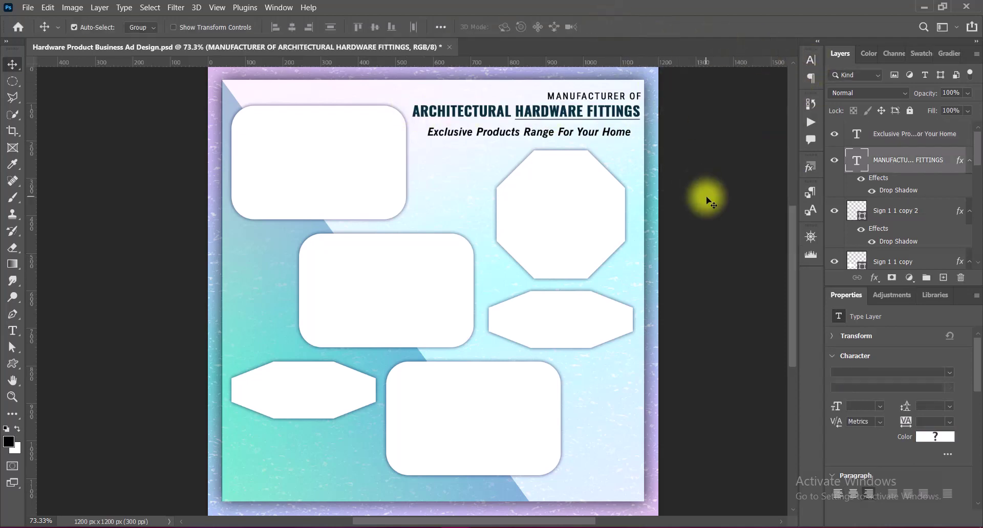
click(707, 201)
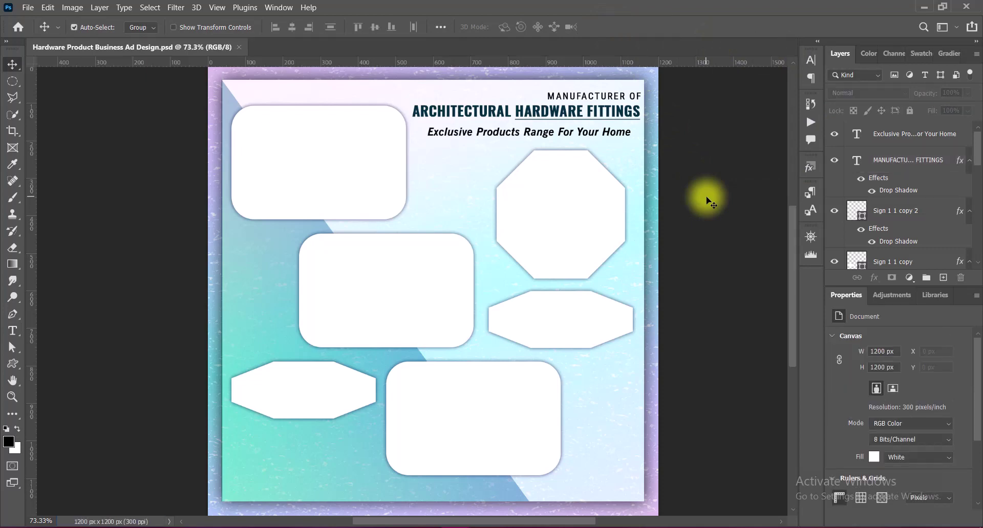
- Paste the PMC GALAXY logo, shrink it, and place it at the lower left corner
key(ctrl+v)
drag(432, 337, 461, 371)
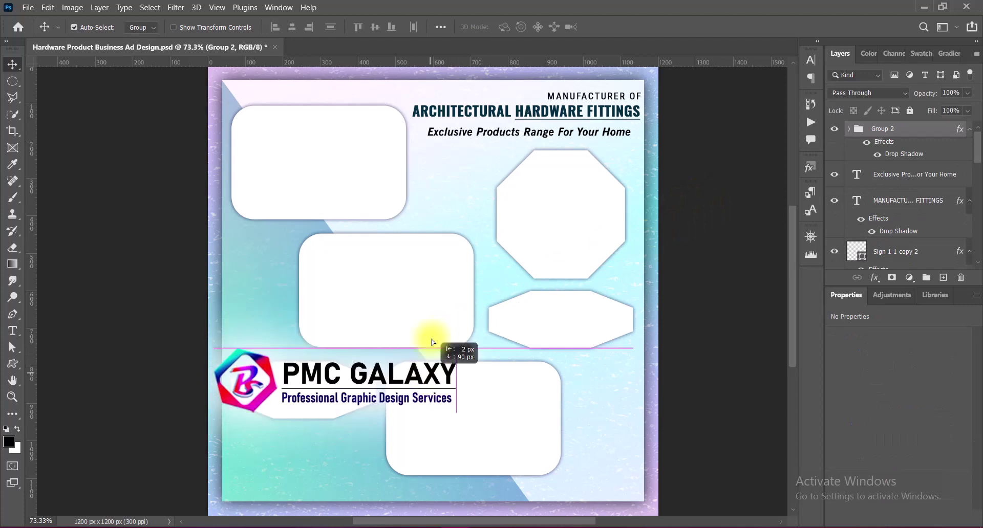
key(ctrl+t)
drag(335, 346, 335, 428)
key(Return)
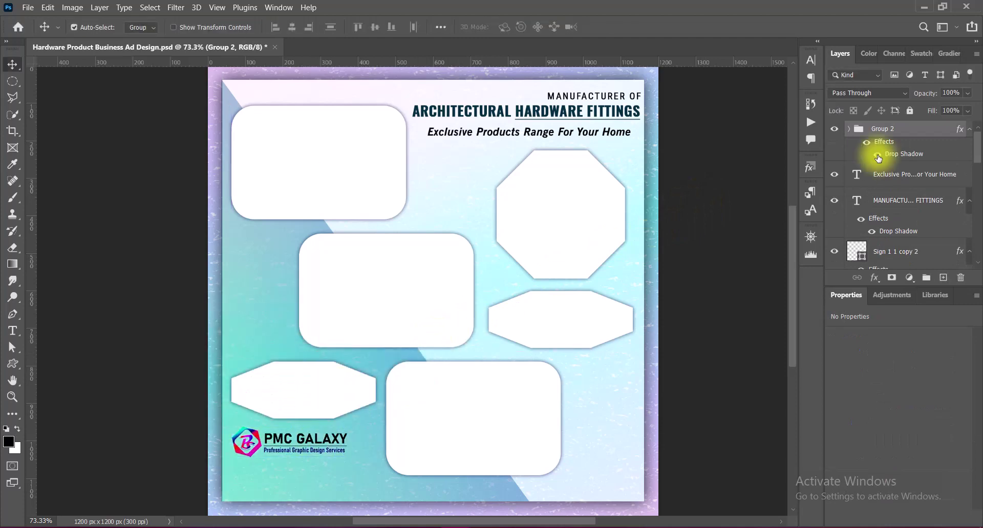
mouse_move(880, 128)
mouse_down()
mouse_move(869, 164)
mouse_move(878, 219)
mouse_up()
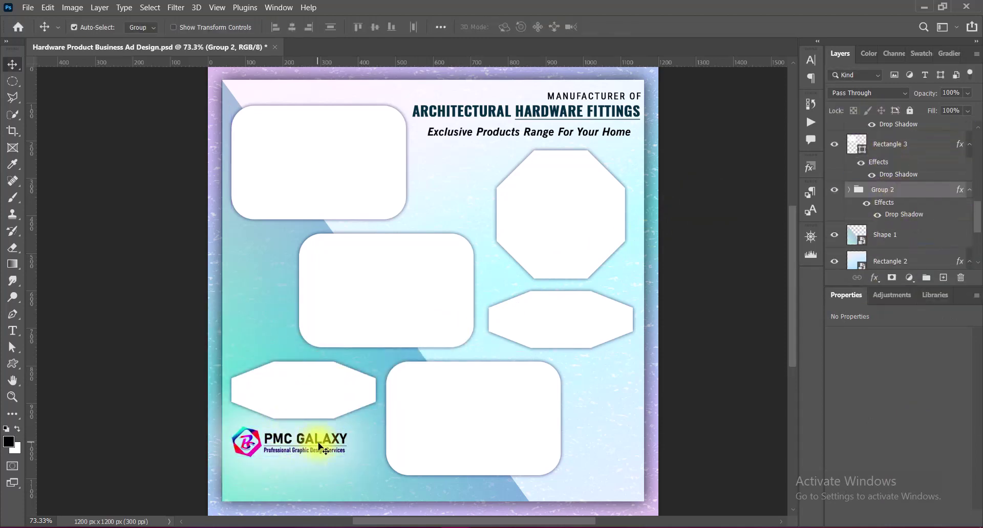
drag(318, 446, 315, 445)
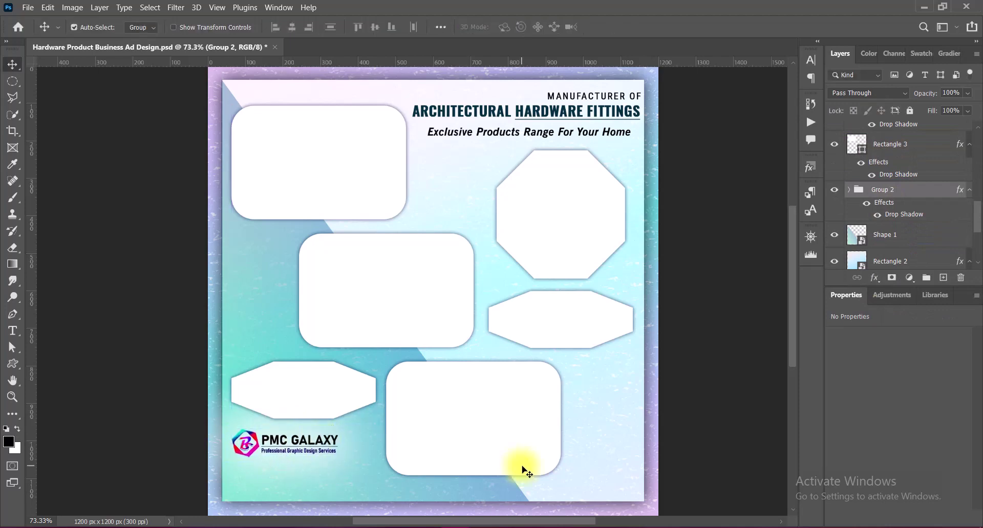
click(943, 277)
click(12, 331)
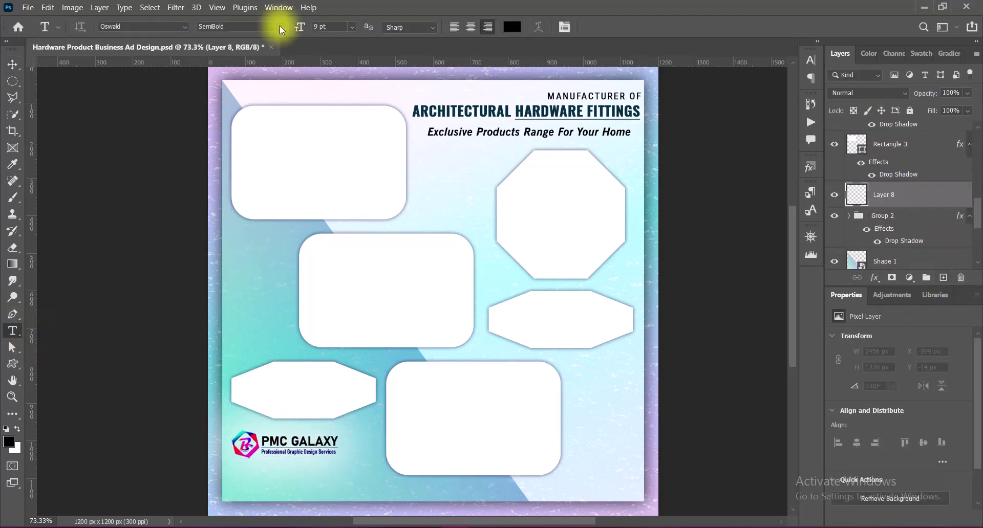
click(248, 472)
text(+00-12345-67890)
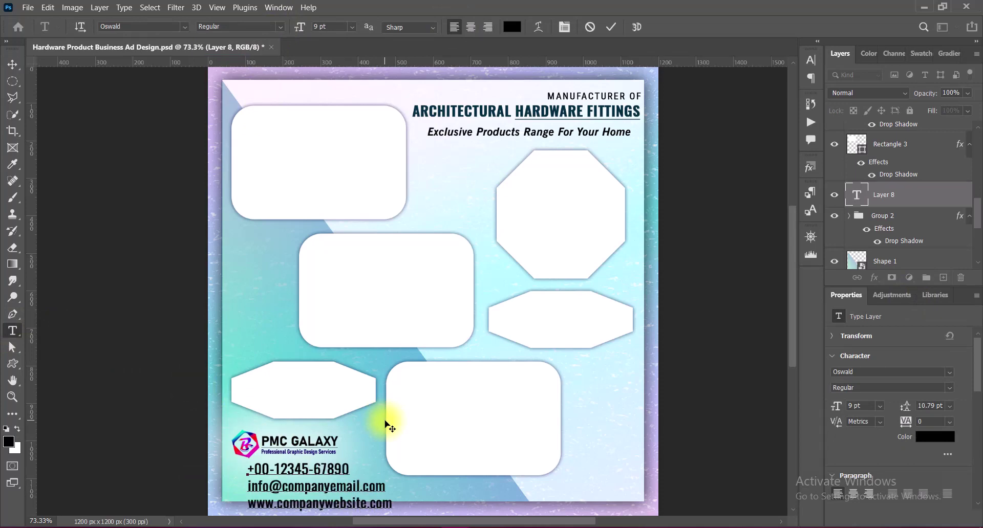
- Format the contact text with Smooth anti-aliasing, 6 pt size and 7 pt leading
key(ctrl+a)
click(410, 27)
click(397, 78)
click(352, 27)
click(345, 43)
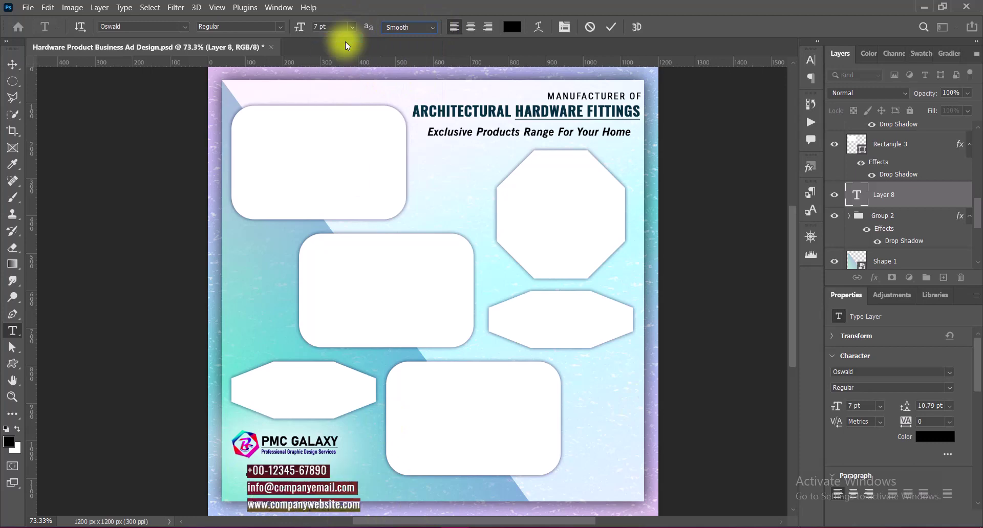
click(810, 60)
click(719, 95)
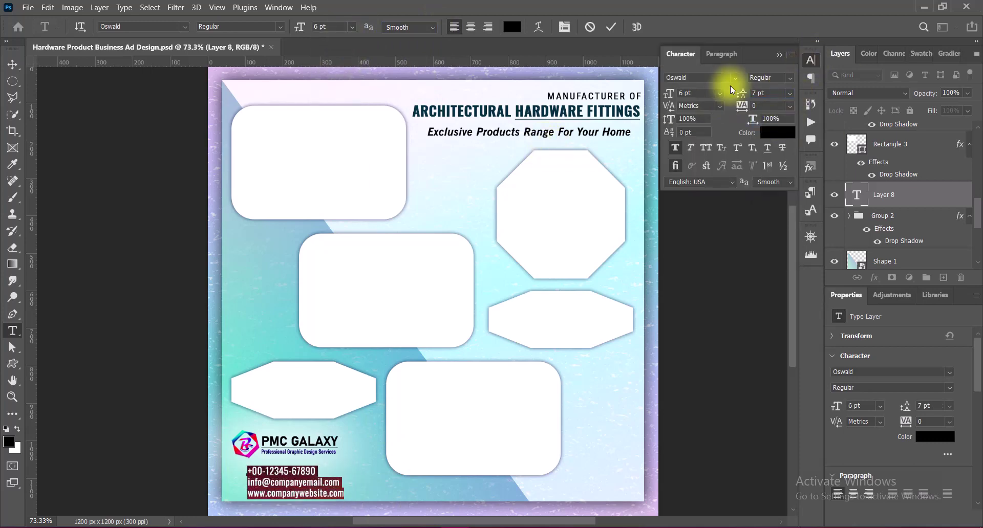
click(611, 27)
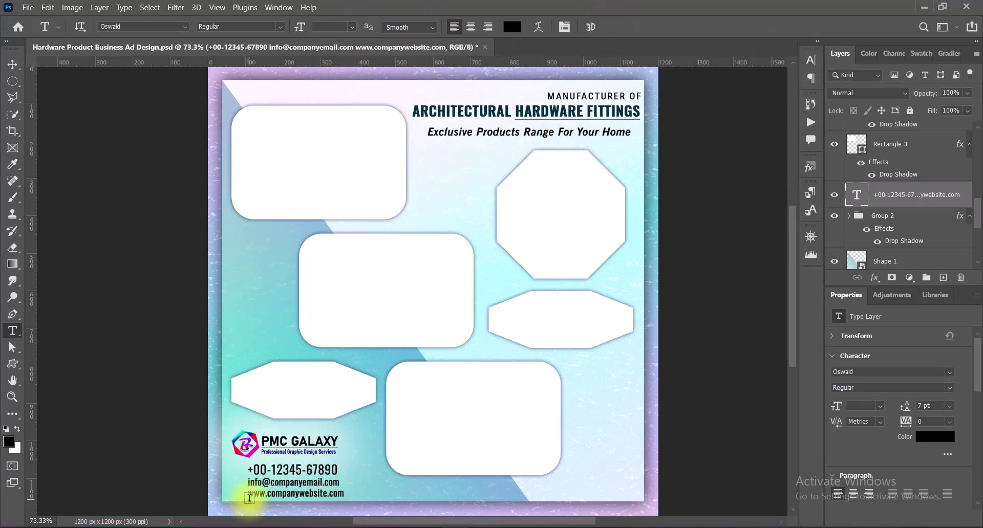
- Set the contact text tracking to 50 and narrow it to about 84% width
key(v)
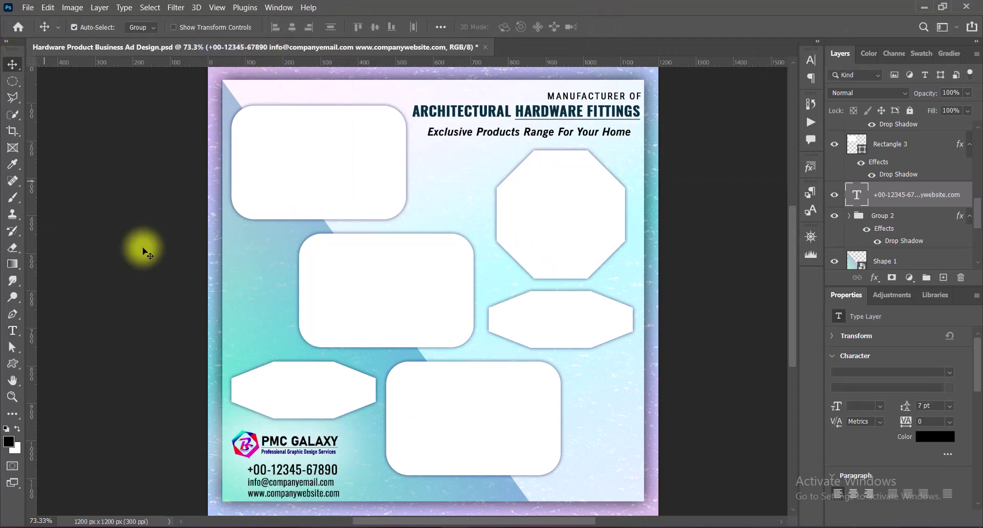
drag(329, 486, 333, 487)
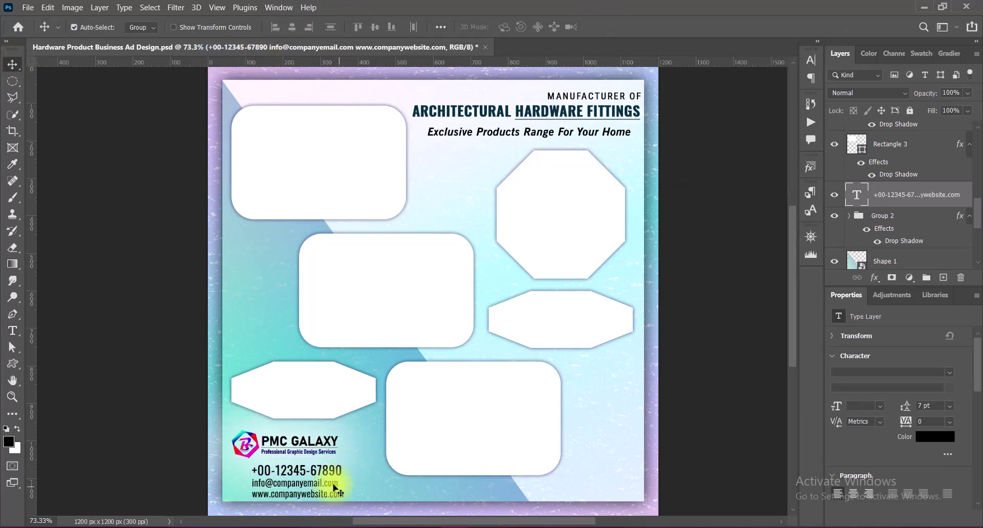
click(810, 60)
click(775, 221)
click(607, 22)
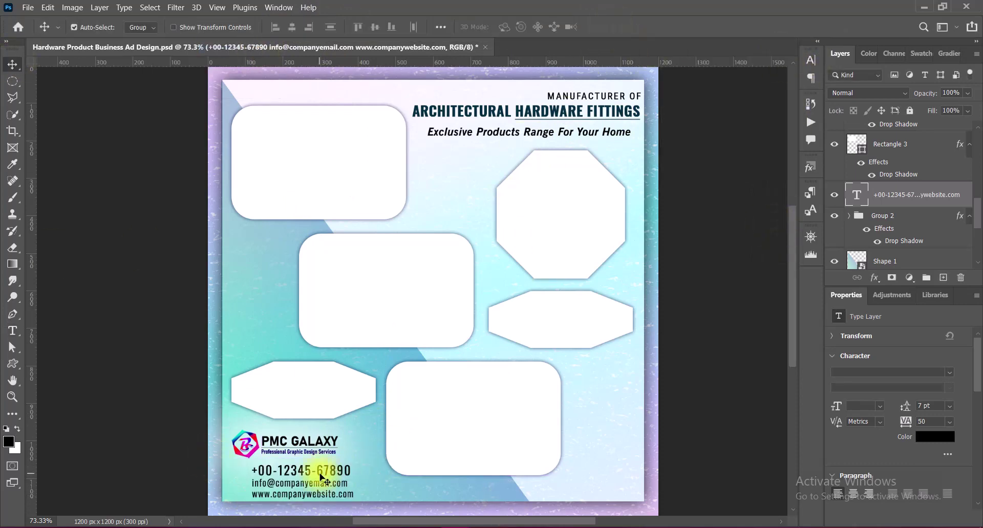
key(ctrl+t)
drag(353, 481, 340, 481)
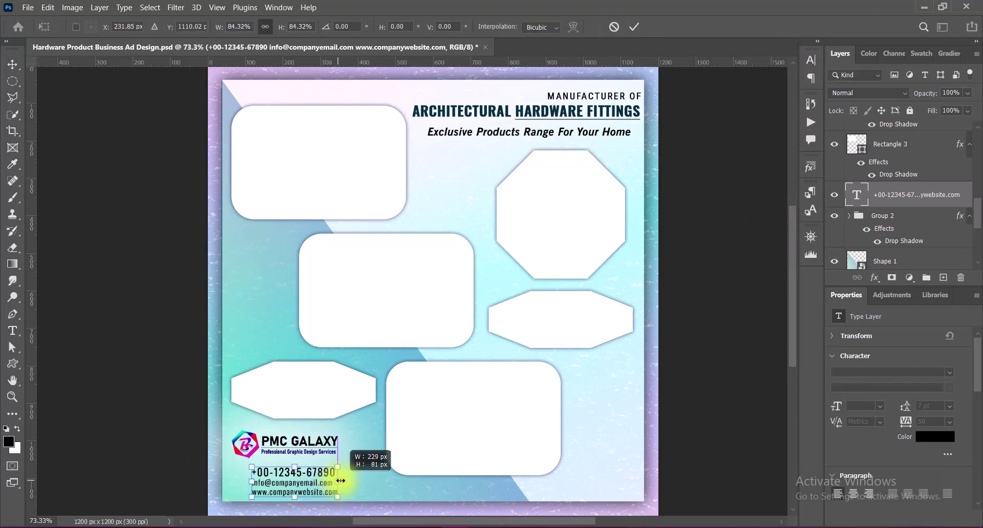
click(494, 479)
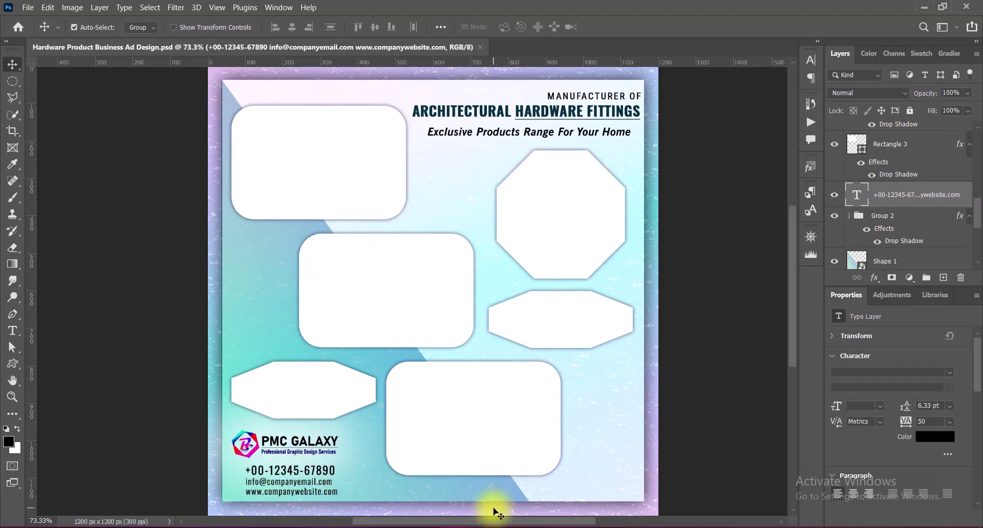
- Duplicate the contact text to the bottom right and retype it as the address
drag(298, 478, 560, 483)
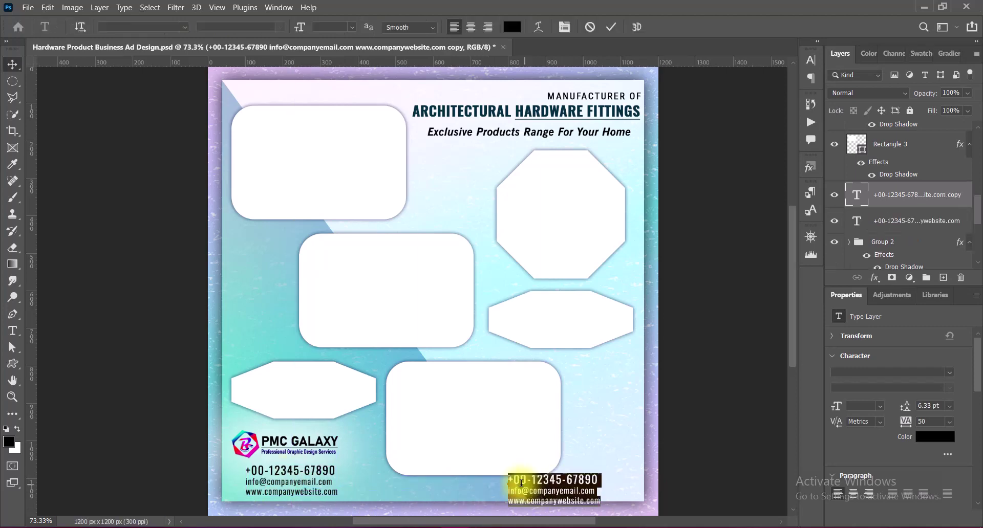
double_click(499, 495)
text(123, Street Name, City, Sta)
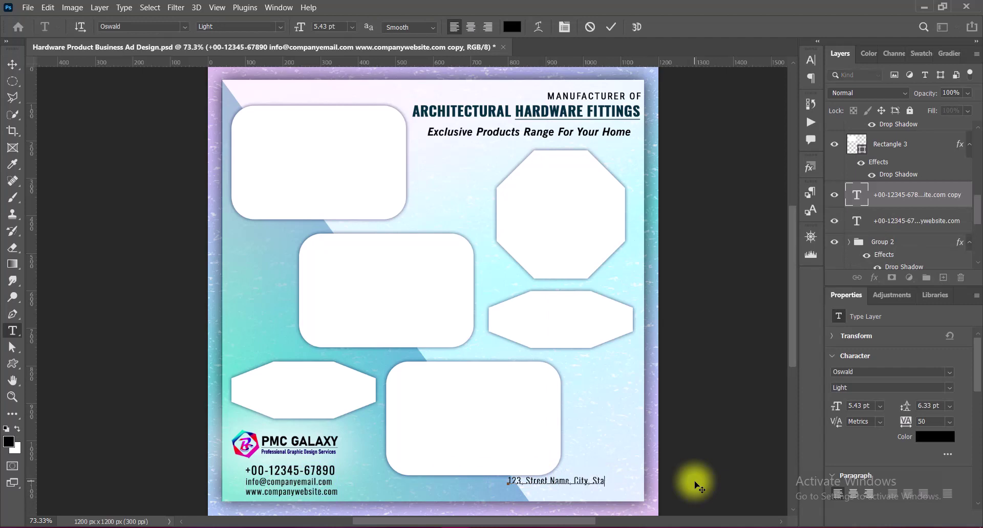
text(IP CODE)
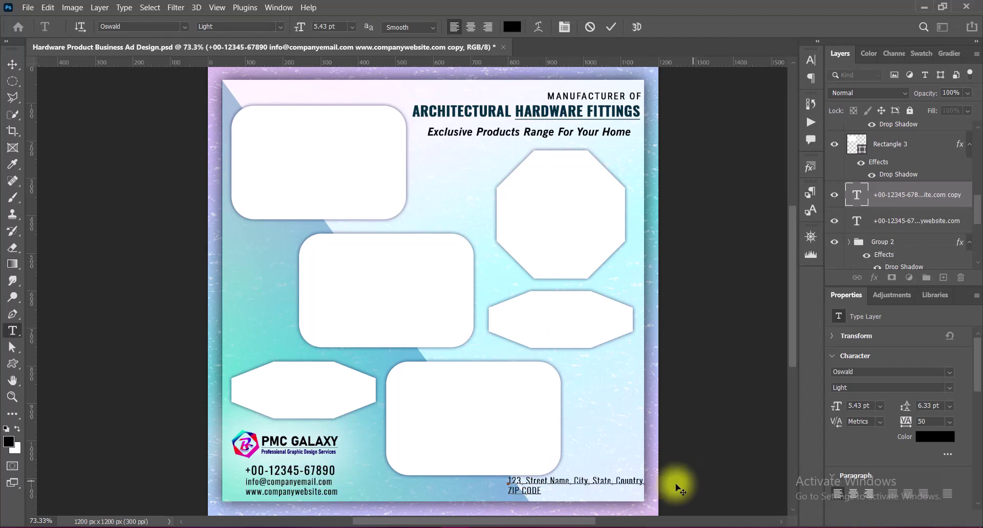
click(610, 27)
key(v)
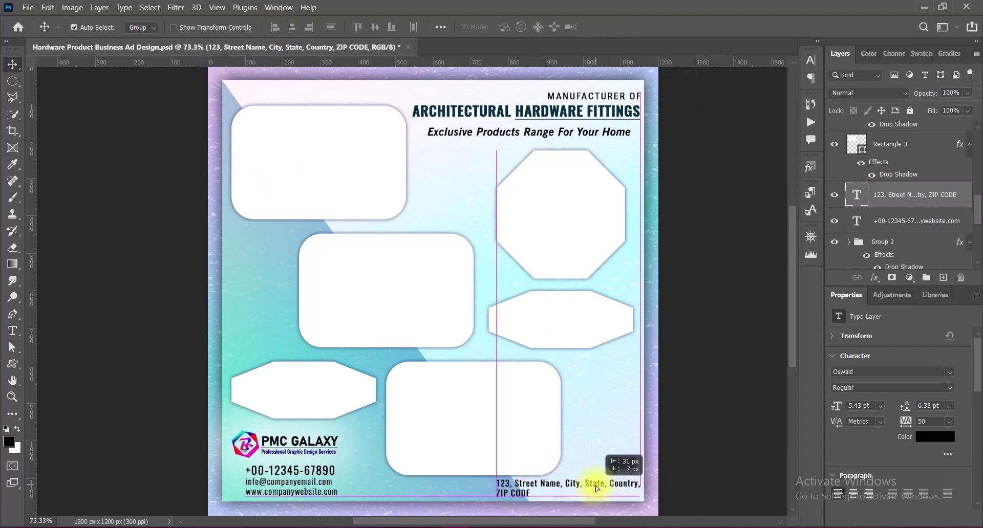
- Join the address, including ZIP CODE, onto a single line
double_click(583, 487)
click(487, 27)
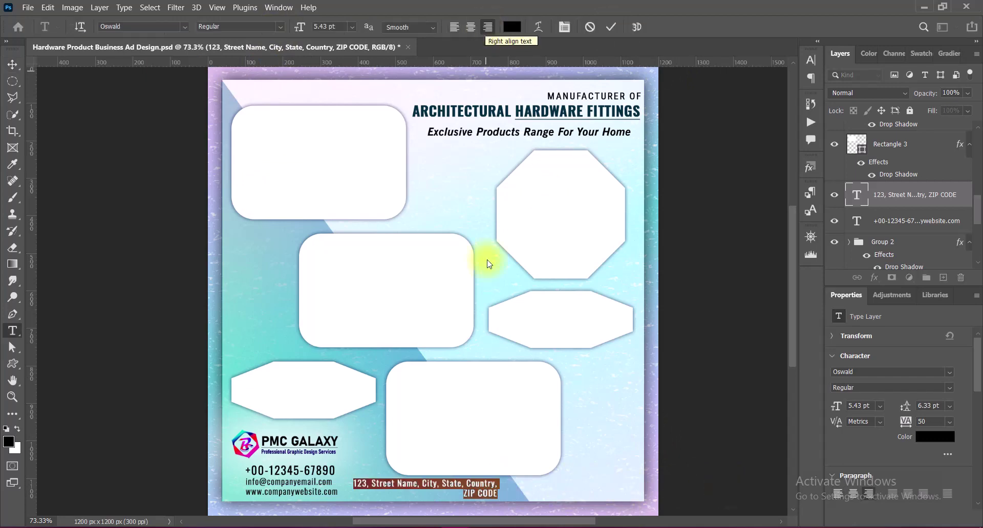
key(ctrl+shift+l)
click(486, 493)
key(BackSpace)
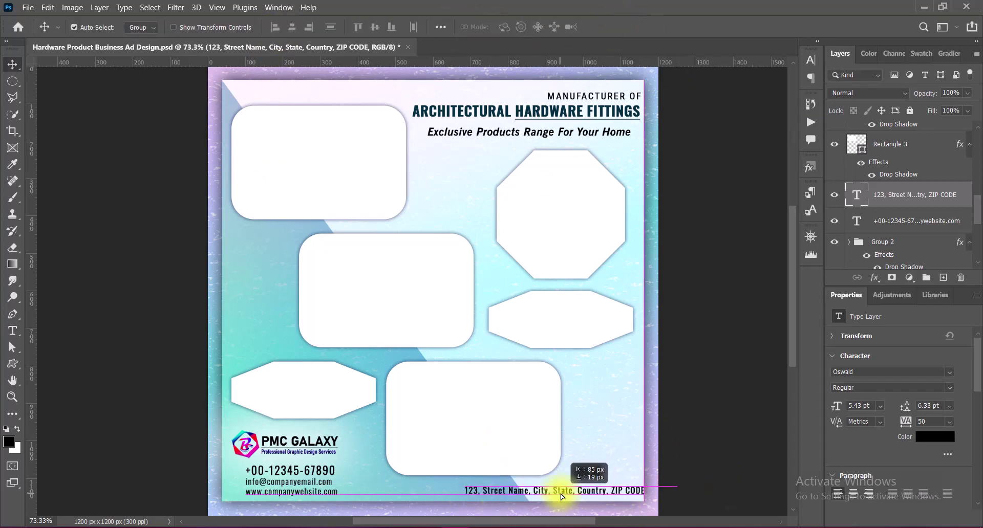
- Set the address tracking to 10 and align it flush to the right margin
key(ctrl+a)
key(ctrl+t)
click(790, 106)
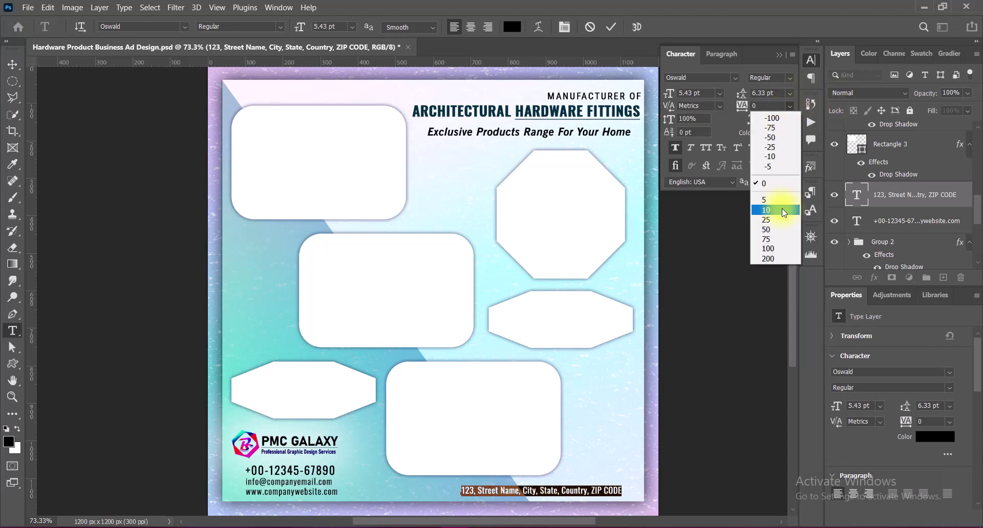
click(781, 207)
click(778, 55)
key(ctrl+Return)
key(v)
drag(616, 494, 630, 493)
click(329, 471)
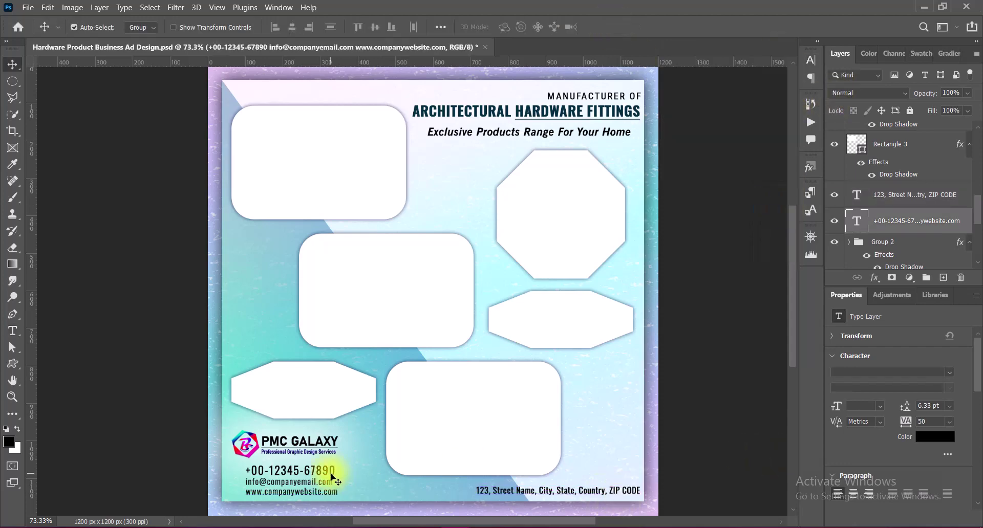
- Adjust the contact text's drop shadow to 12% spread and 18 px size
double_click(903, 250)
drag(630, 217, 628, 204)
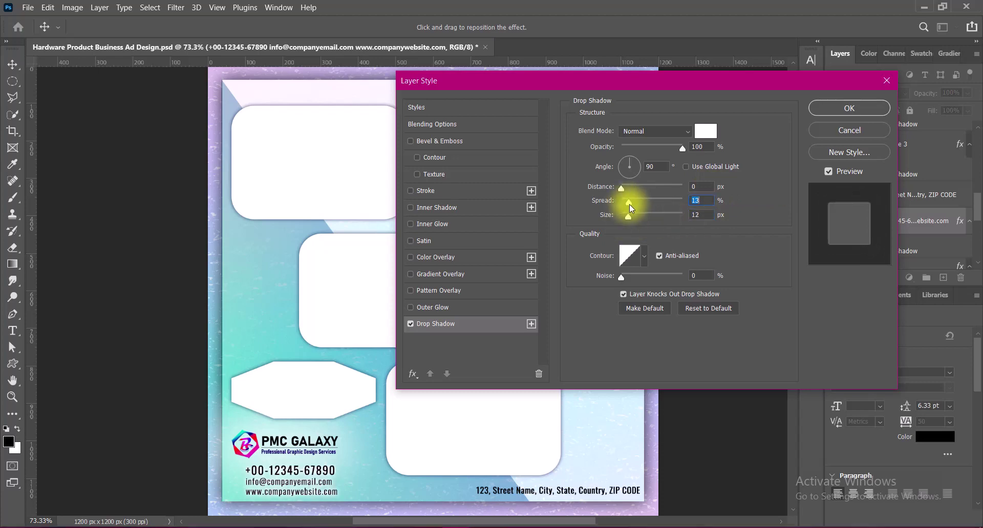
click(699, 214)
key(Up)
key(Up)
key(Up)
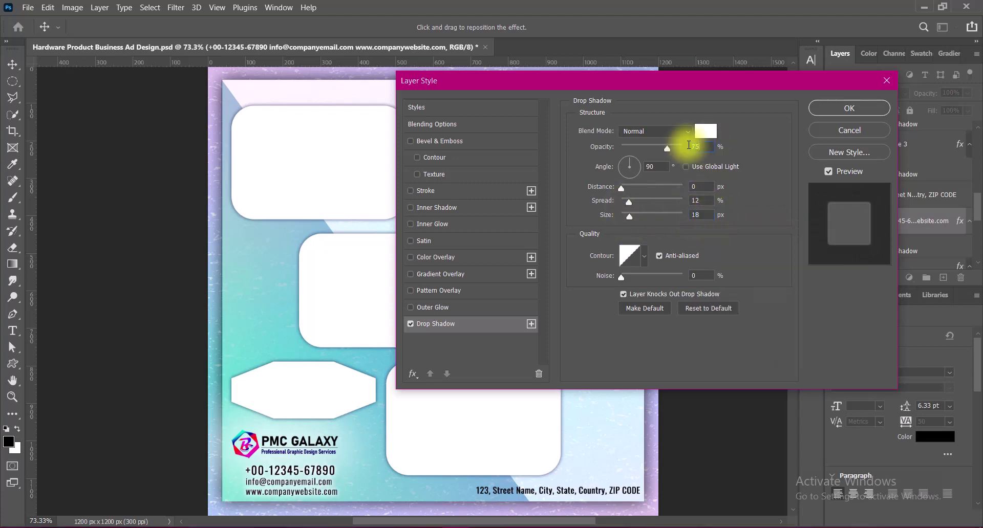
click(849, 108)
- Give the address line a drop shadow with size 51
click(497, 490)
click(410, 324)
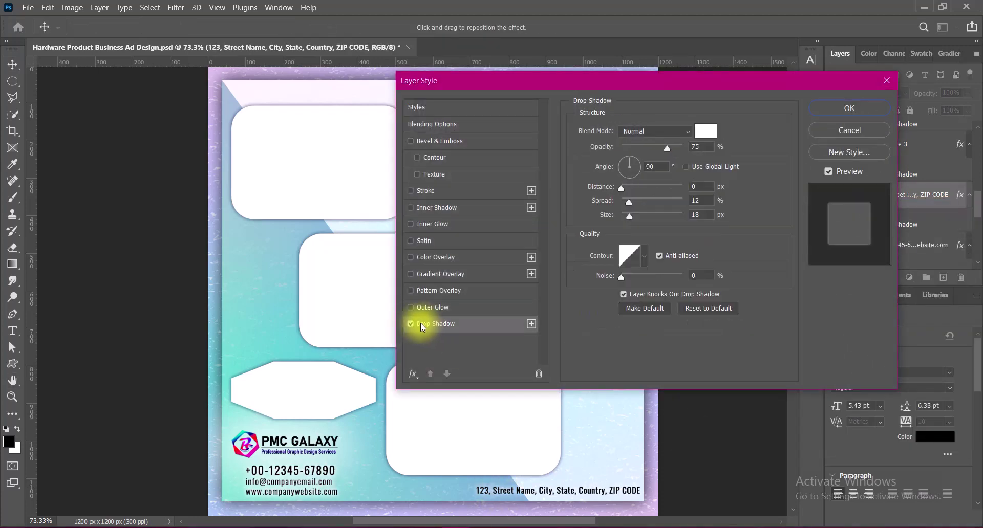
double_click(699, 215)
text(51)
text(0)
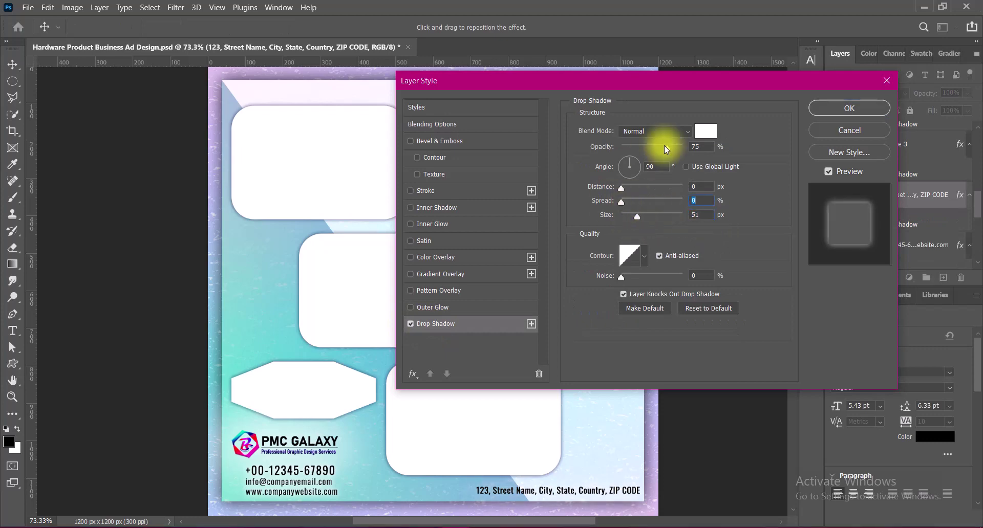
key(Return)
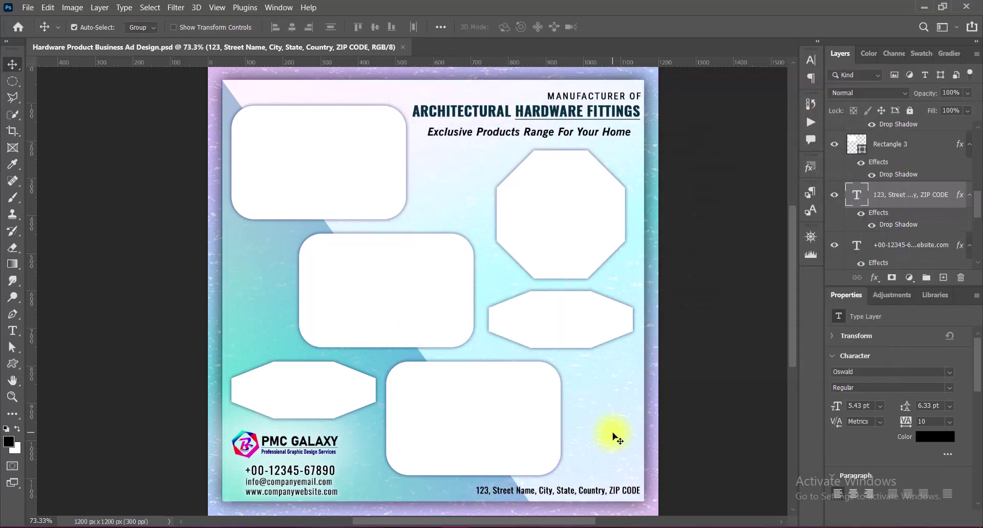
- Shrink the phone, envelope and globe icons and place them beside the contact lines
mouse_move(296, 237)
mouse_down()
mouse_move(306, 382)
mouse_move(238, 471)
mouse_up()
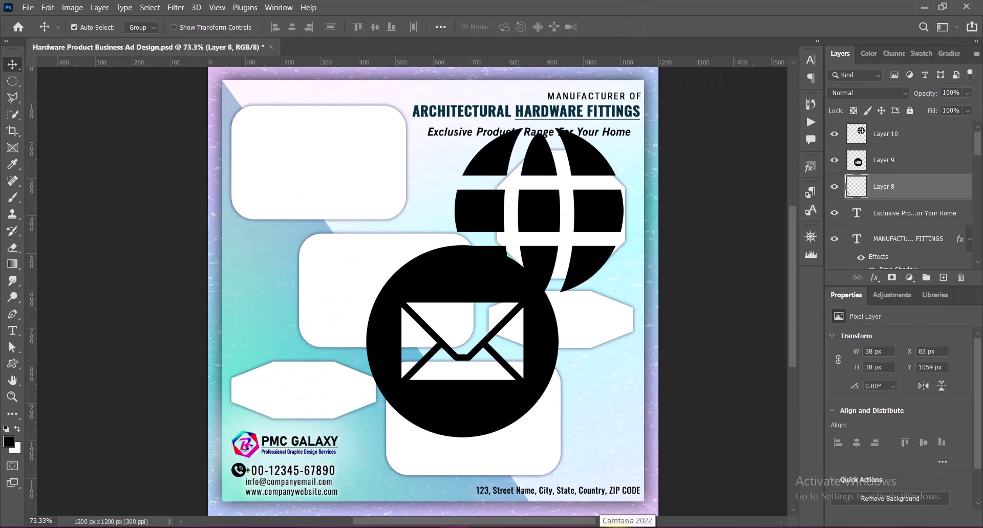
click(634, 29)
click(465, 281)
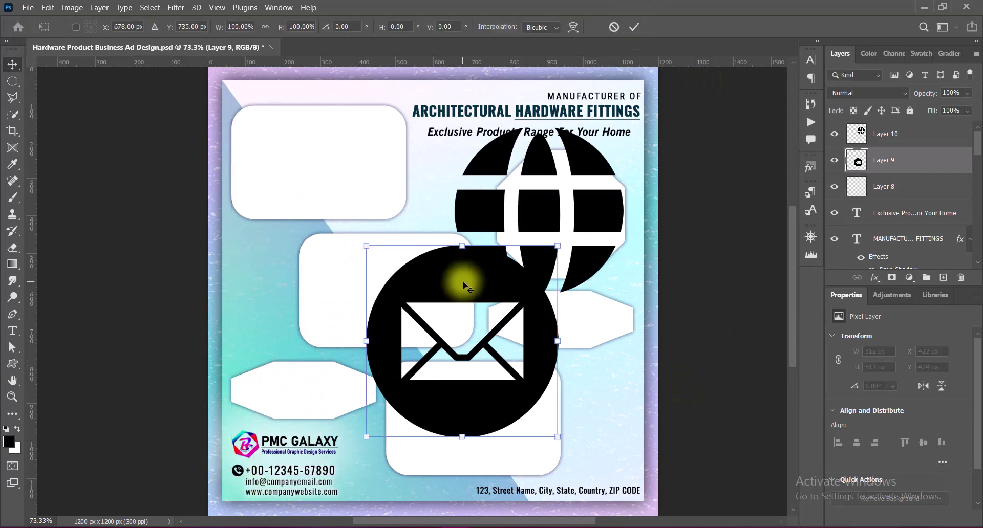
mouse_move(462, 247)
mouse_down()
mouse_move(466, 424)
mouse_move(240, 478)
mouse_up()
key(Return)
key(ctrl+t)
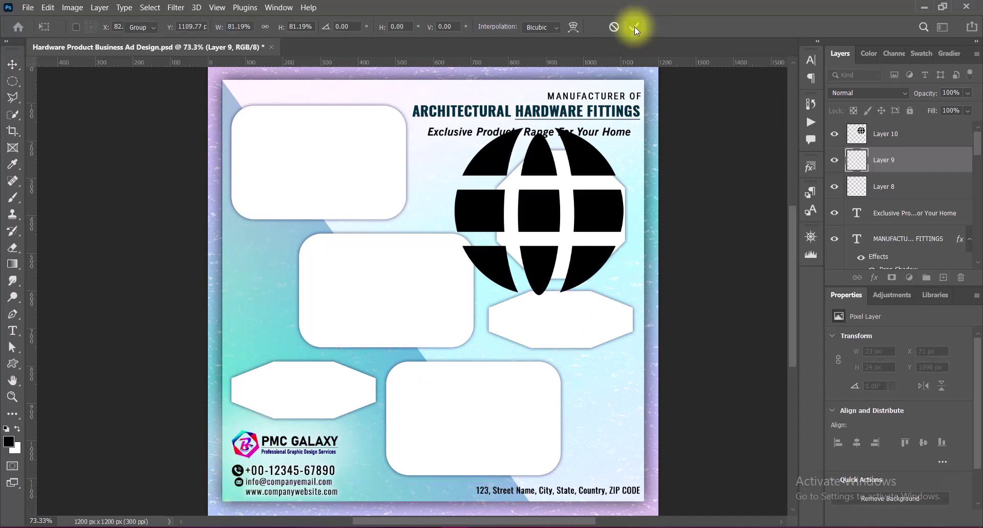
click(634, 28)
mouse_move(599, 212)
mouse_down()
mouse_move(228, 507)
mouse_move(232, 471)
mouse_up()
key(ctrl+t)
key(Return)
- Resize the phone icon again and select the icon layers
click(238, 471)
key(ctrl+t)
click(635, 27)
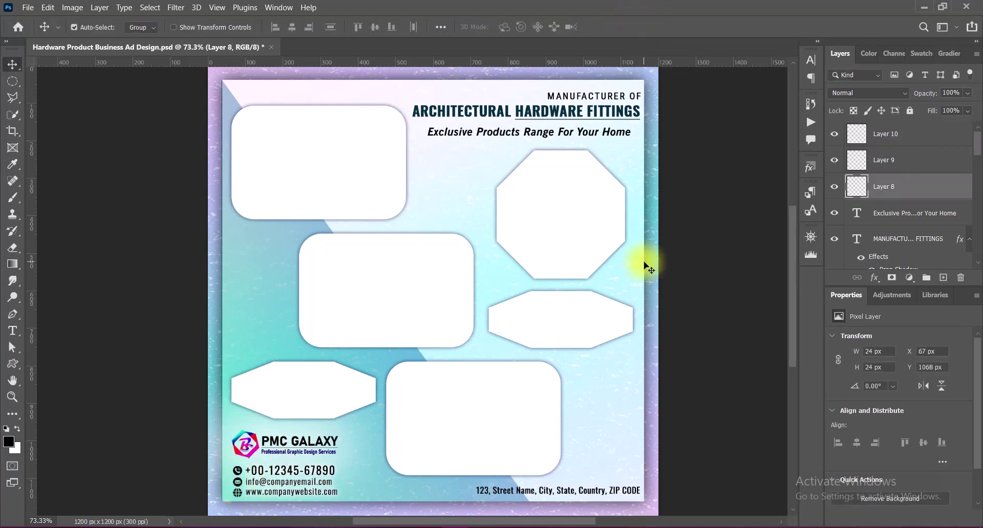
click(238, 484)
click(239, 495)
key(alt+[)
key(alt+[)
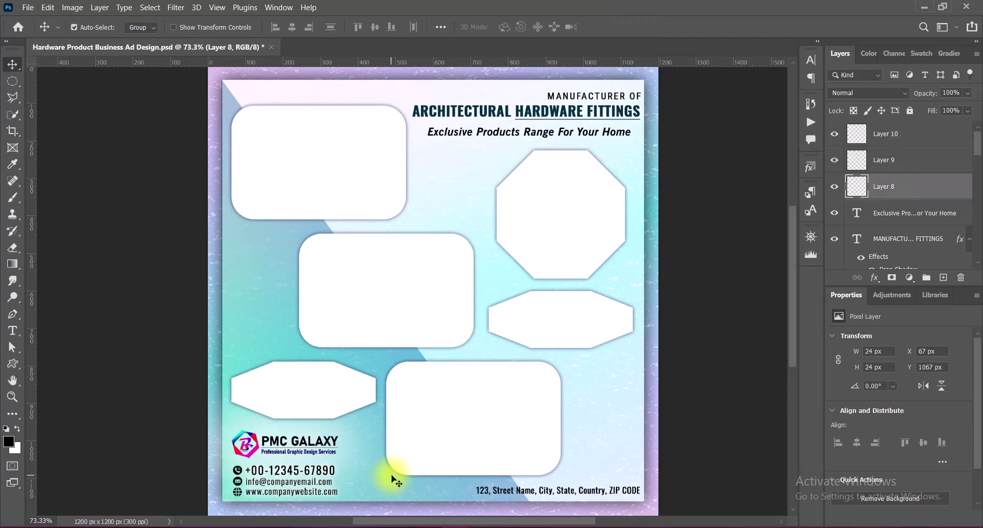
- Add a 9 px drop shadow to the phone icon and copy it to the envelope and globe icons
double_click(864, 187)
click(409, 324)
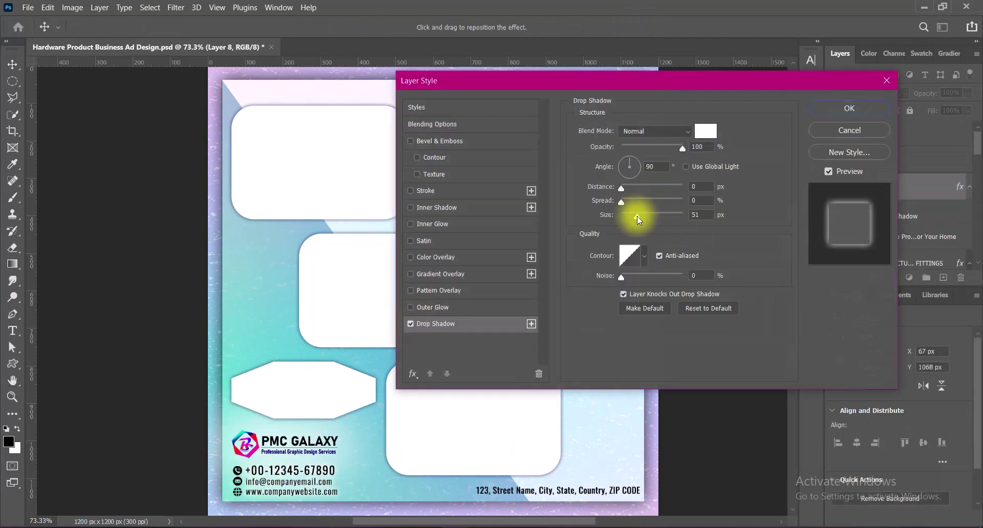
text(9)
key(Return)
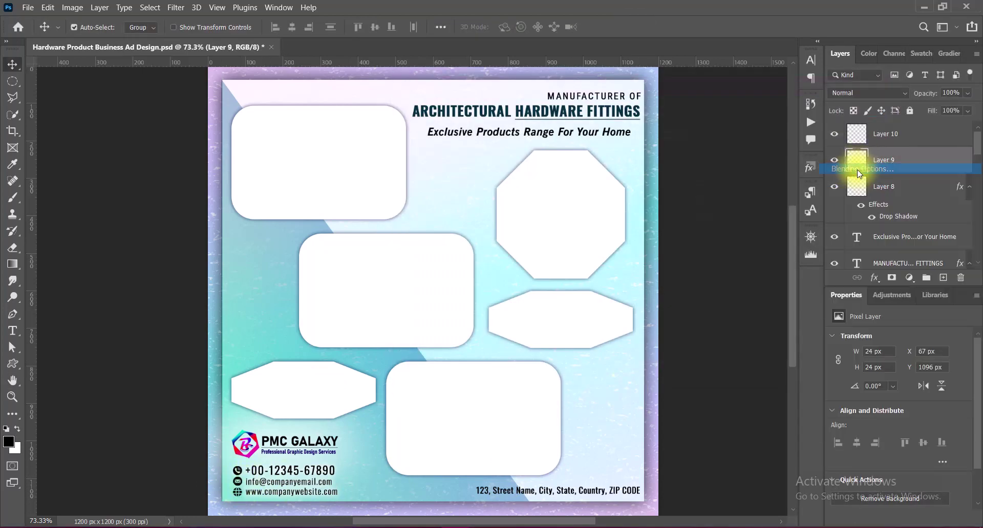
double_click(857, 169)
click(815, 110)
right_click(870, 123)
click(836, 152)
key(Return)
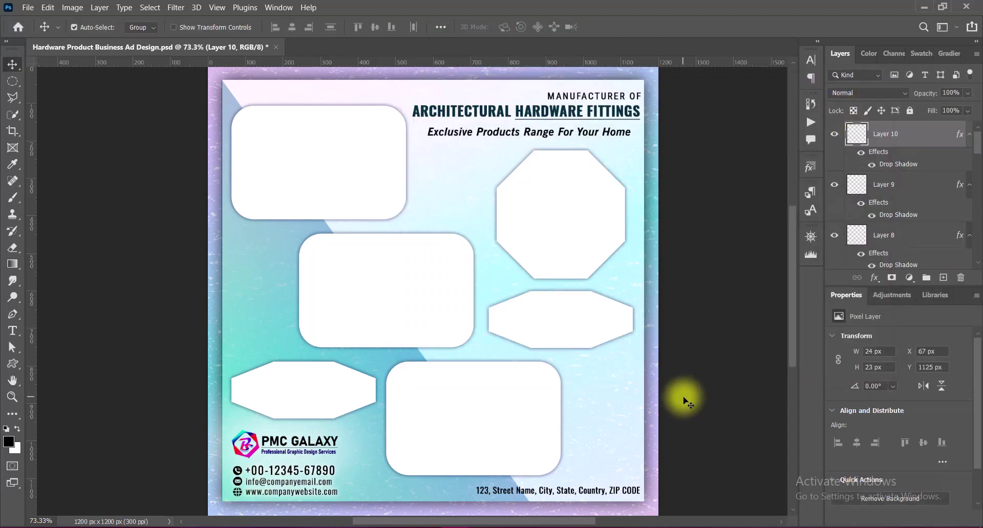
click(685, 402)
- Place a location-pin icon before the address and add a drop shadow to the Layer 11 frame
key(ctrl+v)
mouse_move(330, 259)
mouse_down()
mouse_move(373, 346)
mouse_move(368, 421)
mouse_move(466, 491)
mouse_up()
key(Return)
key(ctrl)
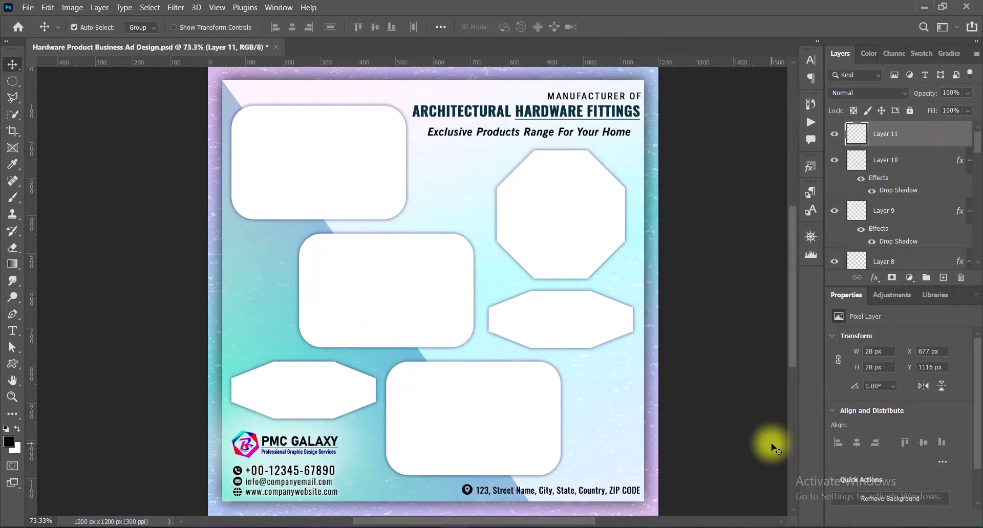
double_click(855, 129)
click(874, 102)
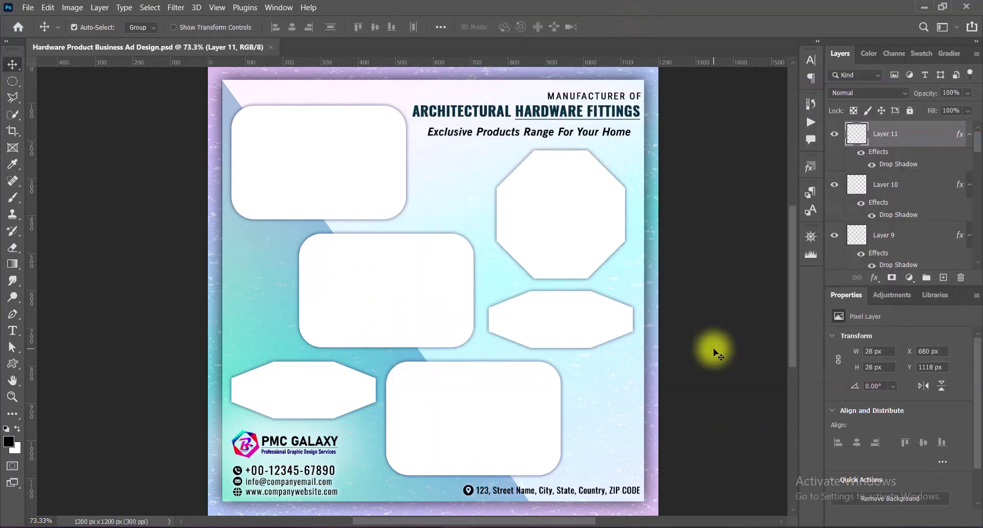
- Type the dealer and distributor inquiries note in NewsGoth BT, split over two lines
click(12, 330)
click(256, 356)
click(184, 27)
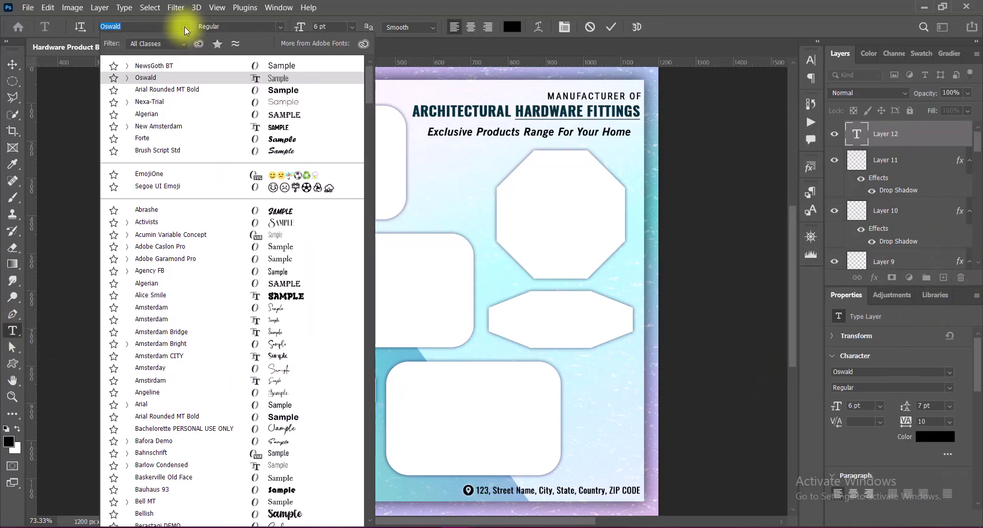
click(275, 68)
text(Dealer Distributor Inquiries Are Solici)
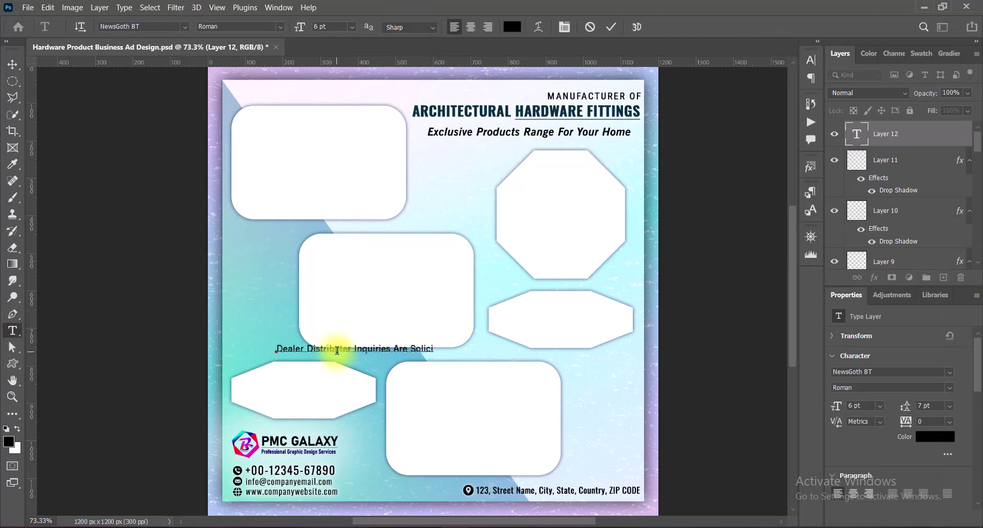
text(ted)
key(ctrl+Left)
key(ctrl+Left)
key(ctrl+Left)
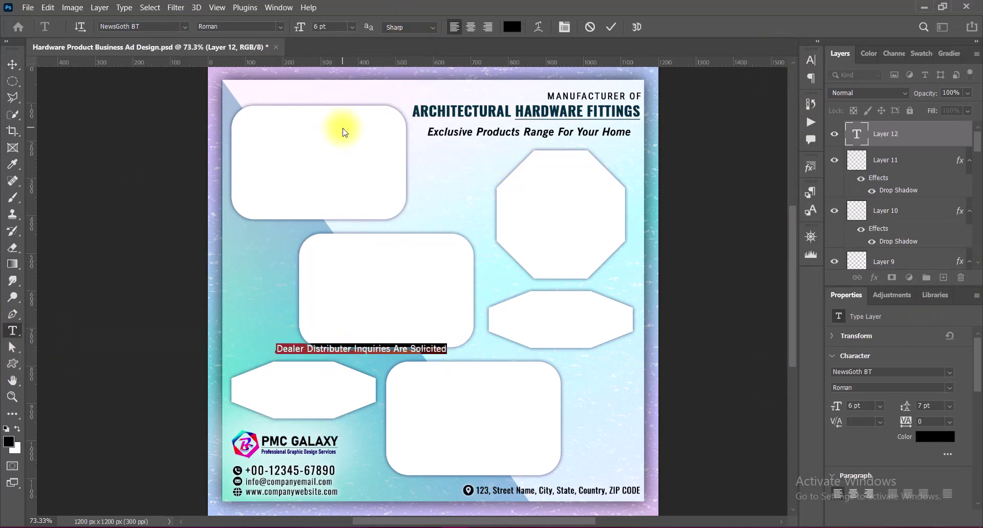
key(Return)
click(618, 32)
- Rotate the note 90° clockwise and place it on the right edge above the address
key(v)
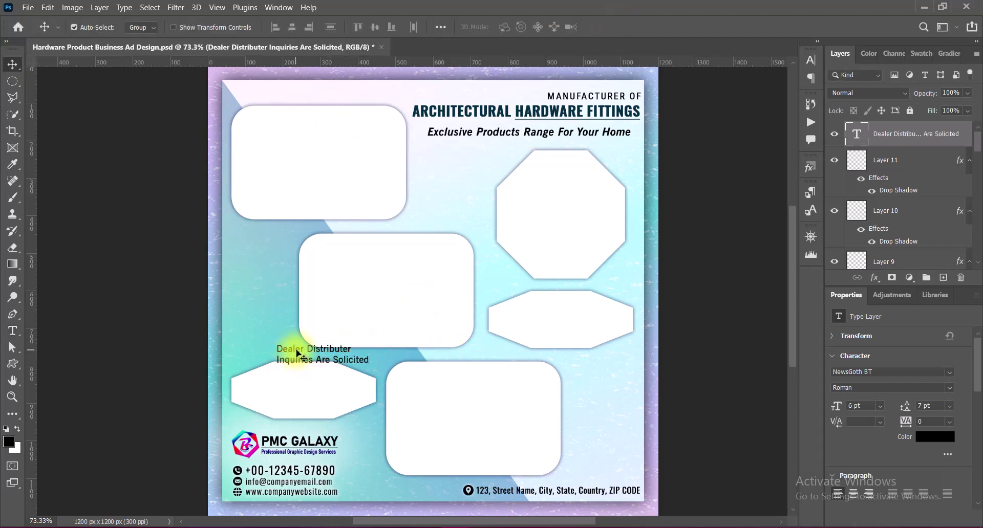
mouse_move(285, 348)
mouse_down()
mouse_move(572, 416)
mouse_move(636, 405)
mouse_move(631, 392)
mouse_up()
key(ctrl+t)
right_click(593, 421)
click(619, 362)
key(Return)
key(Up)
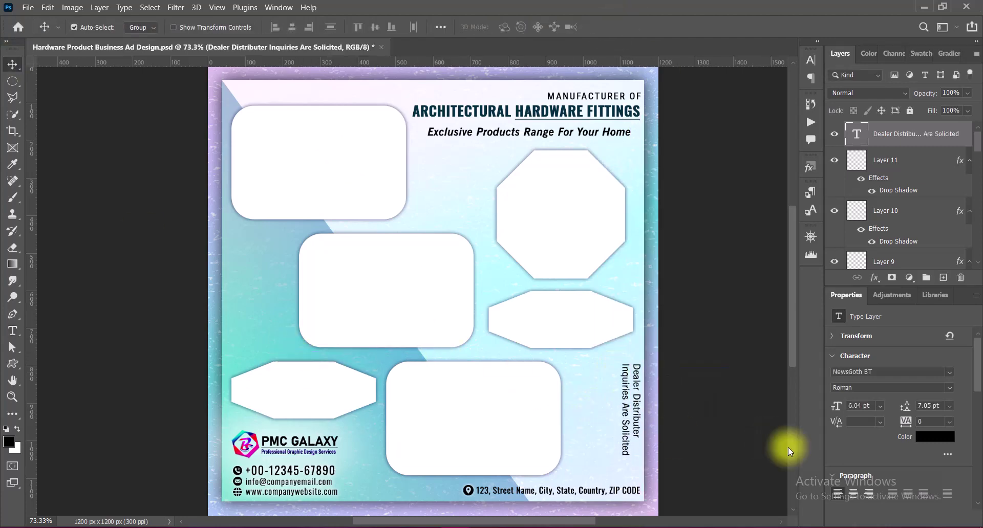
key(Up)
- Set the vertical note's font size to 5.5 pt
double_click(636, 399)
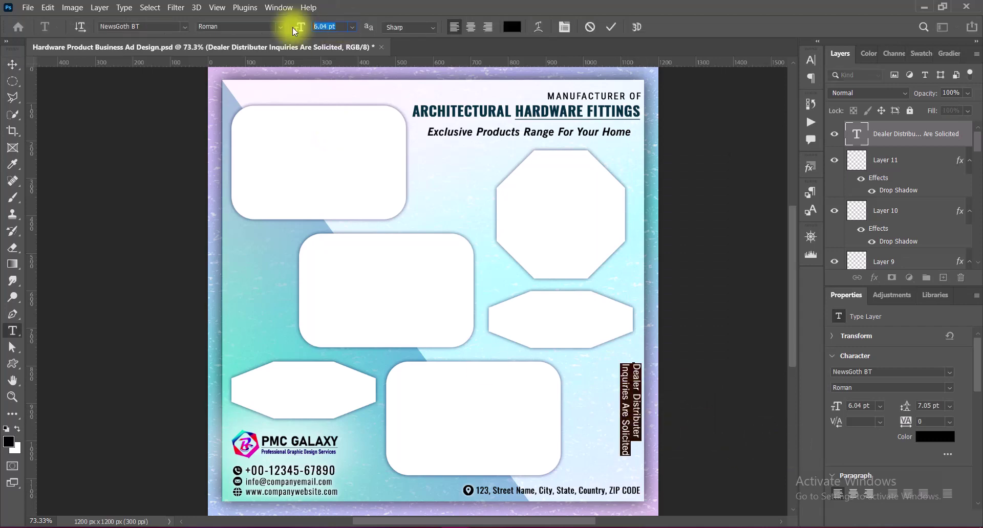
click(324, 27)
text(5.5)
key(Return)
click(614, 34)
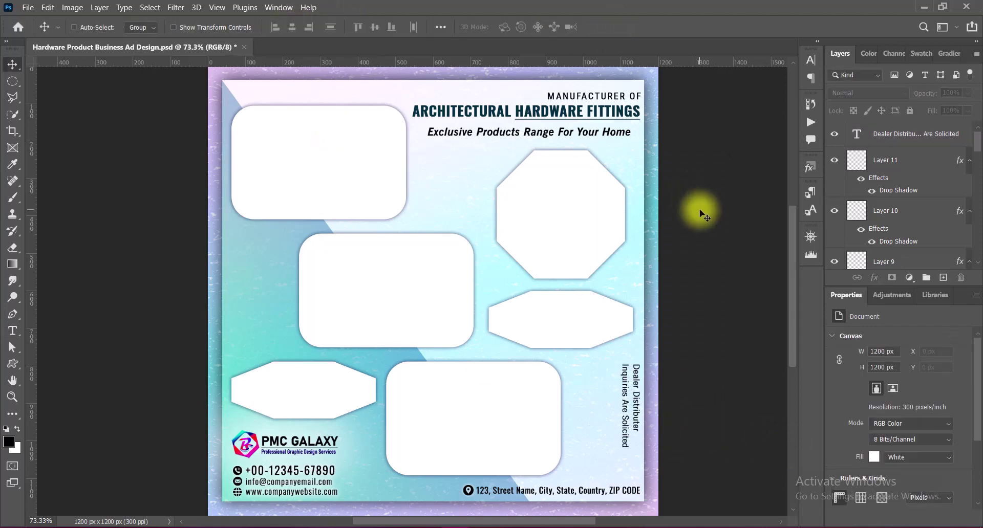
- Insert ' /' after 'Dealers' so the note reads 'Dealers / Distributer Inquiries Are Solicited'
double_click(636, 386)
click(637, 400)
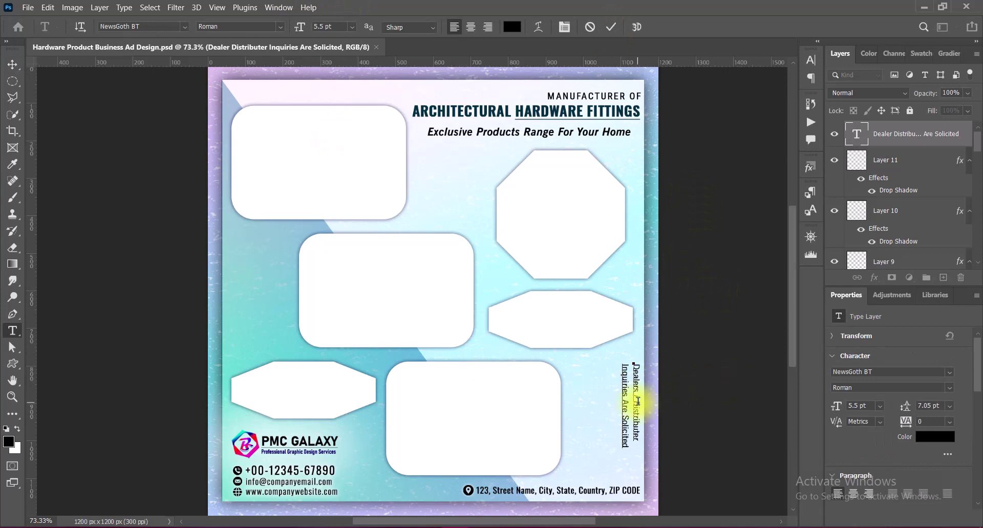
text(/)
click(676, 405)
- Paste the product photo and clip it into the top-left Rectangle 3 frame
key(ctrl+v)
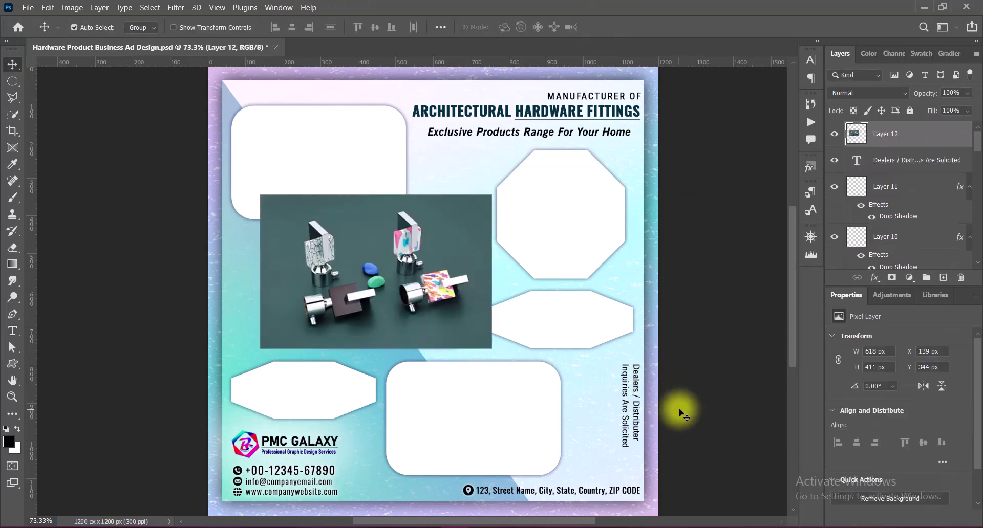
click(340, 169)
drag(890, 236, 894, 151)
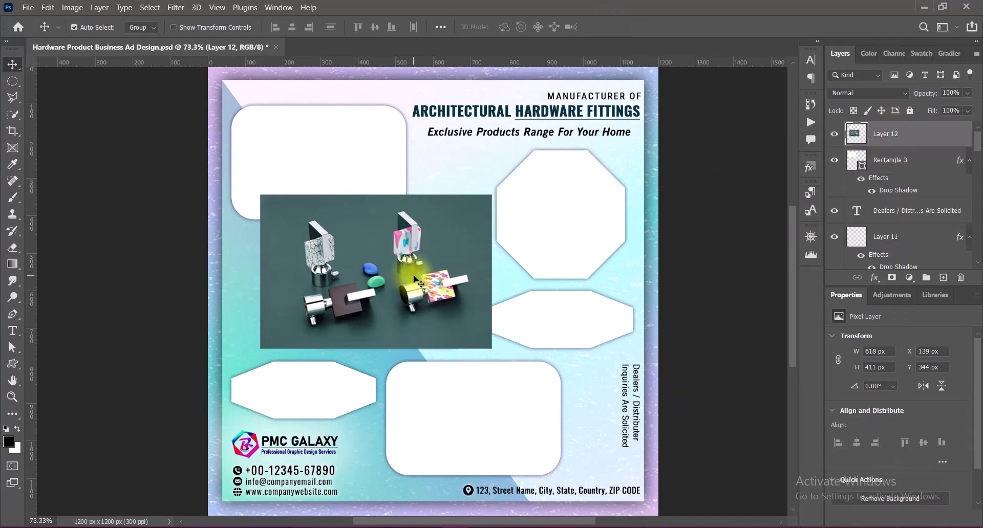
drag(403, 267, 351, 165)
right_click(876, 140)
click(771, 250)
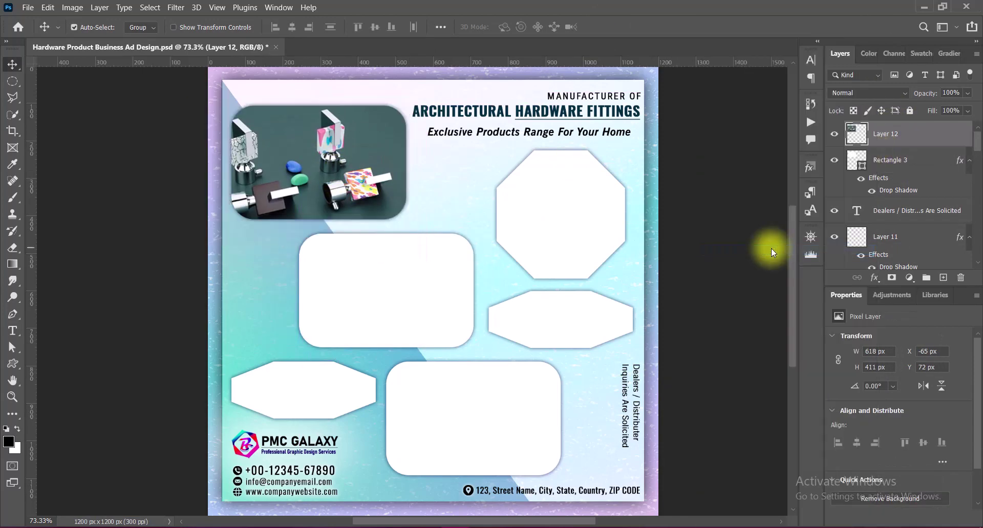
- Position the photo in the frame 10 px lower, save, and open Rectangle 3's layer style
key(ctrl+t)
drag(319, 178, 332, 171)
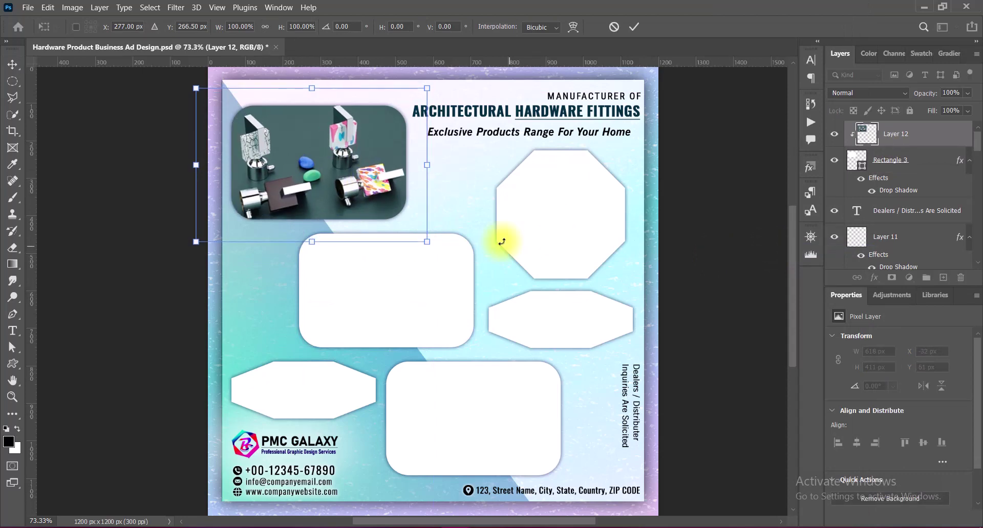
key(shift+Down)
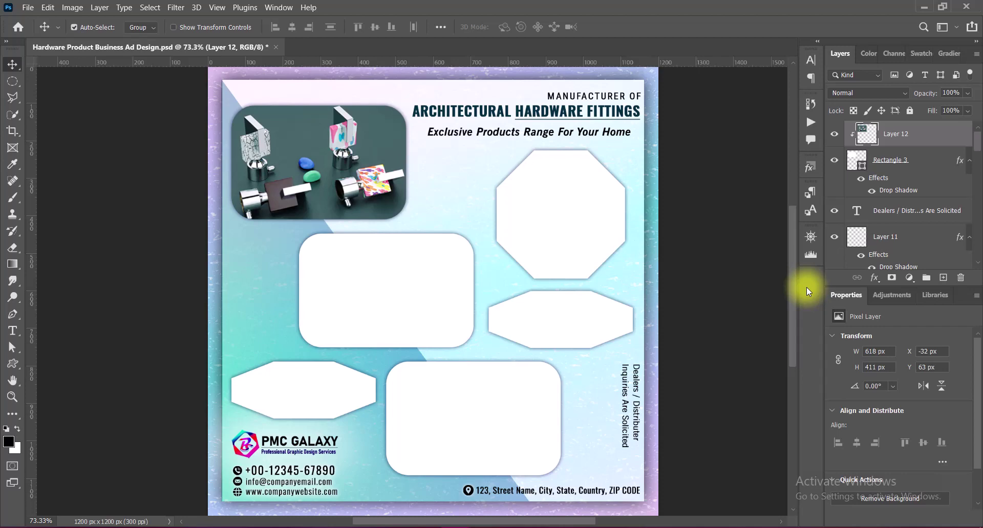
key(ctrl+s)
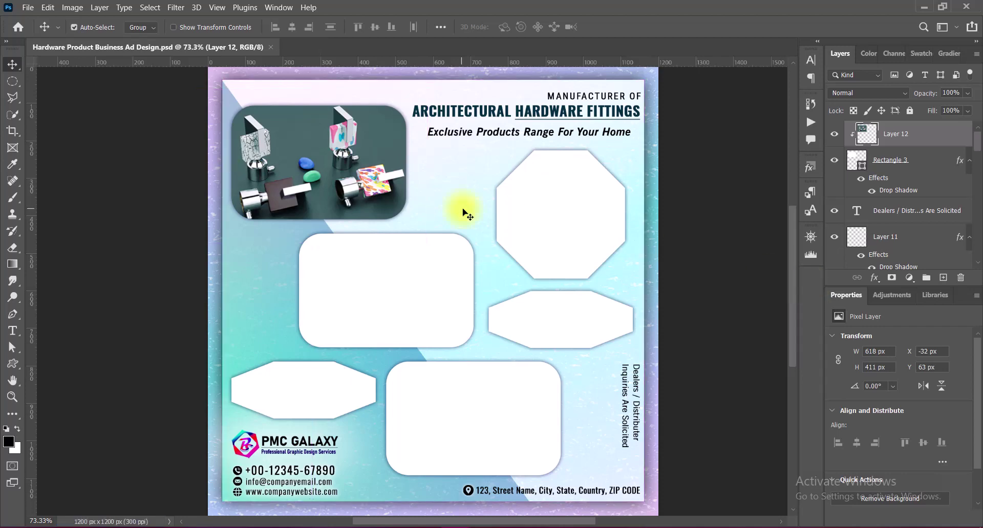
double_click(855, 160)
- Give the top-left frame a 6 px white stroke
click(410, 191)
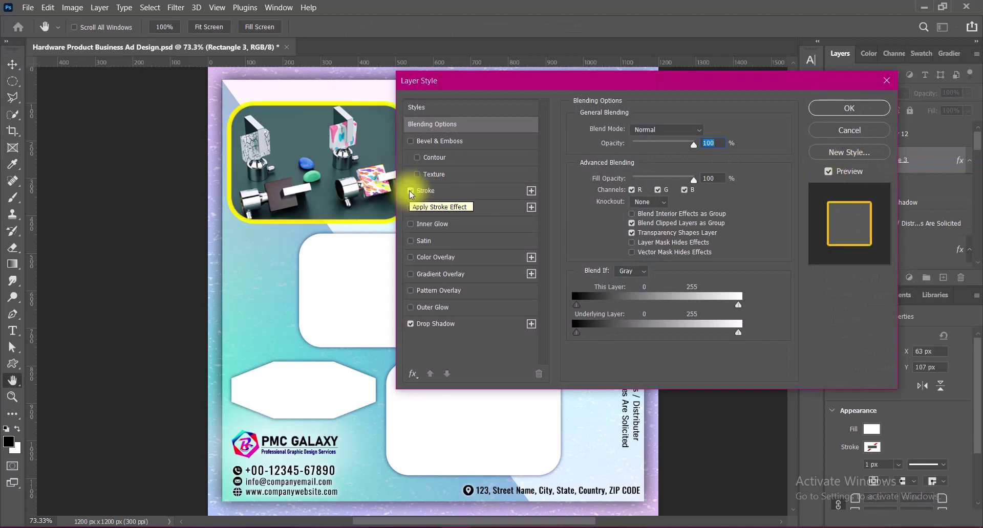
click(425, 190)
click(605, 221)
drag(592, 169, 576, 105)
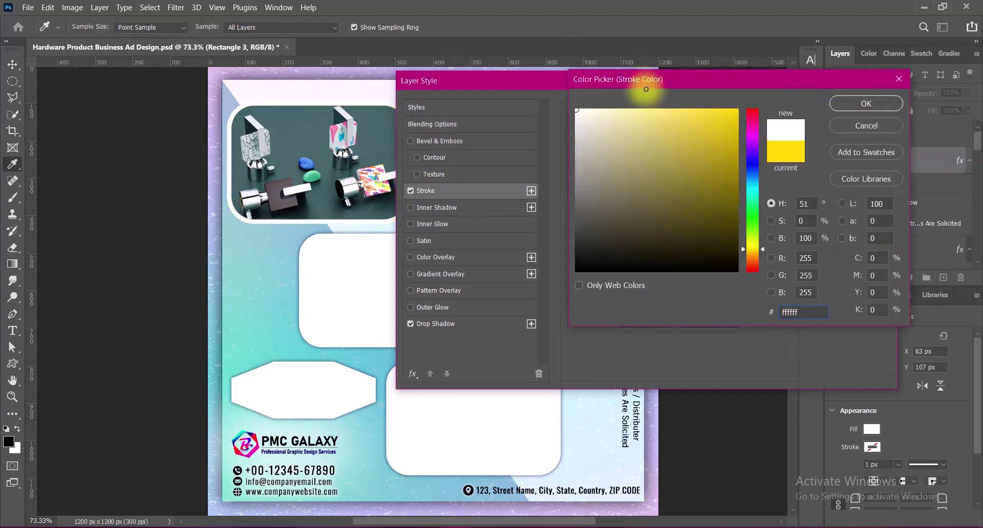
click(858, 105)
drag(700, 129, 679, 127)
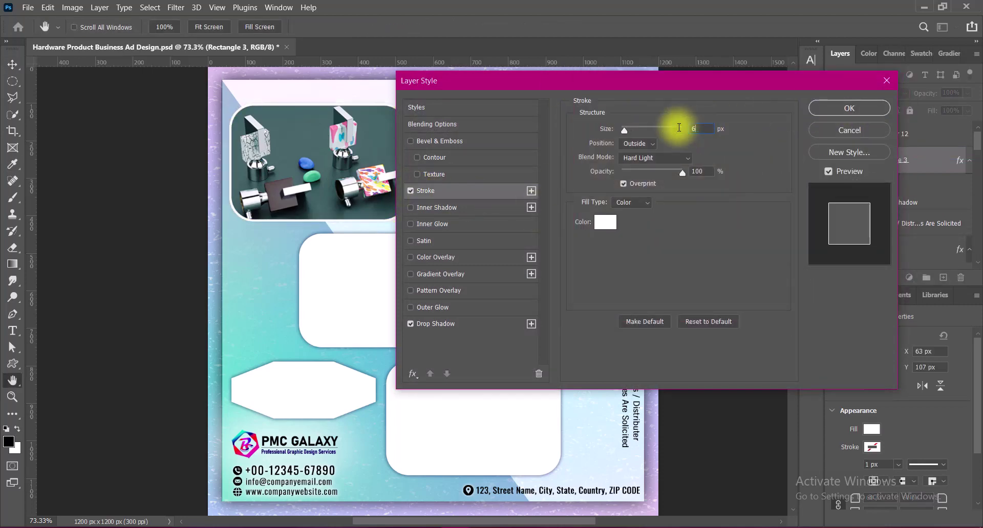
click(824, 107)
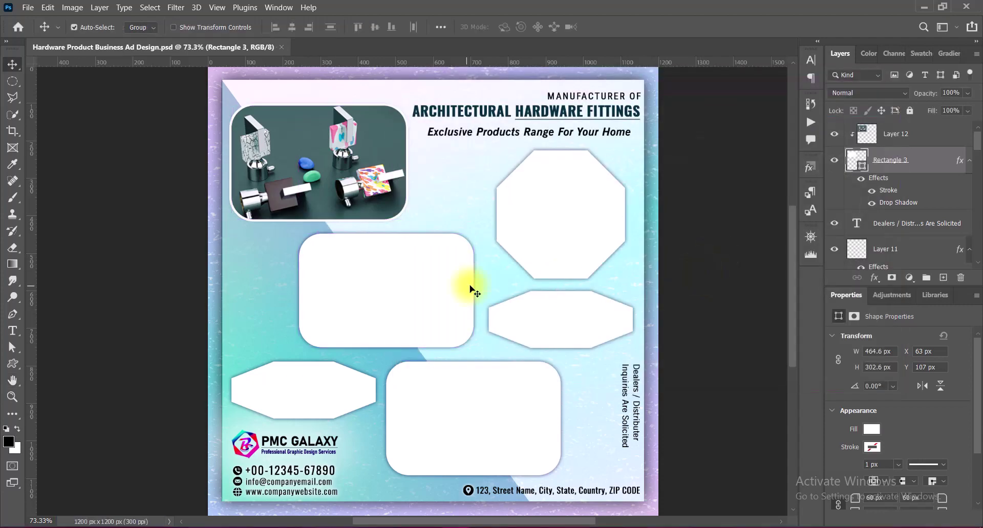
- Add a white stroke to the middle rounded frame, Rectangle 3 copy
click(434, 292)
double_click(854, 231)
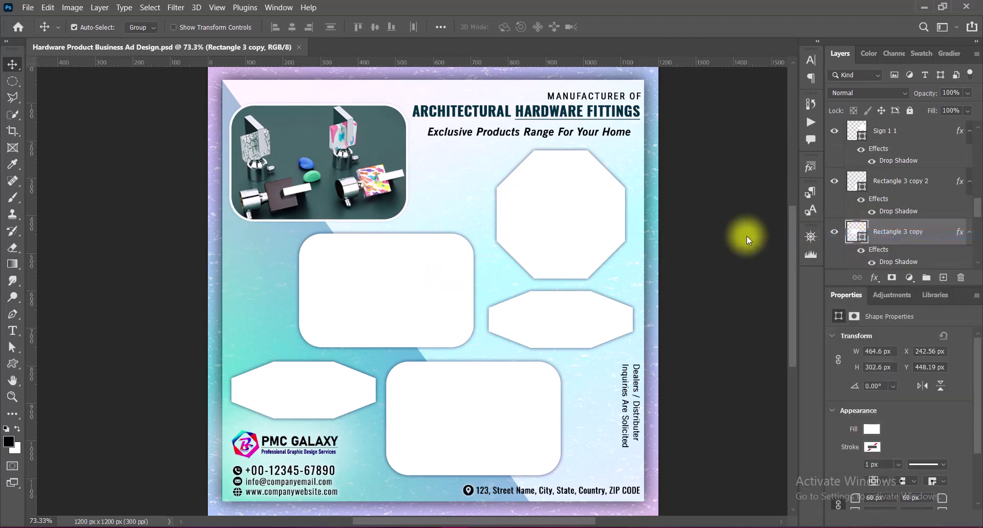
click(410, 191)
click(426, 191)
click(605, 221)
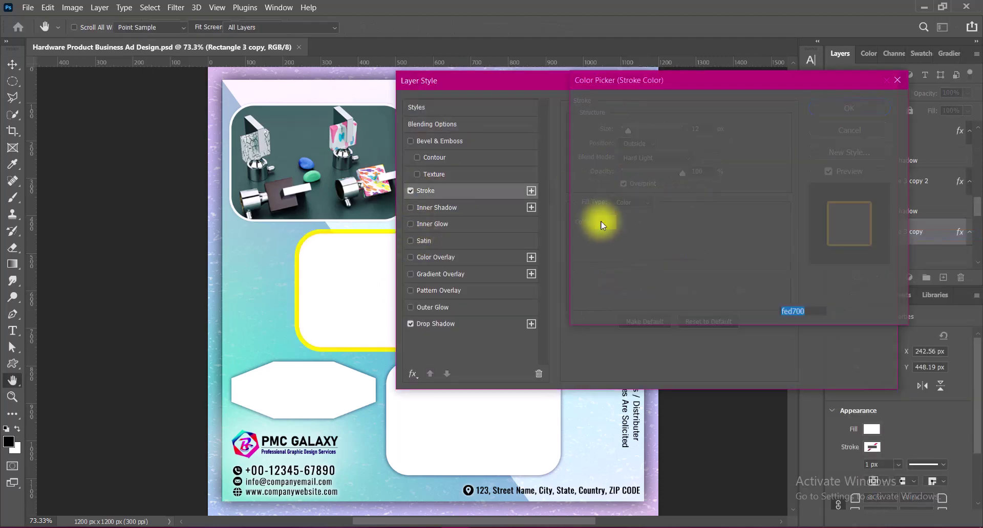
click(578, 104)
click(866, 103)
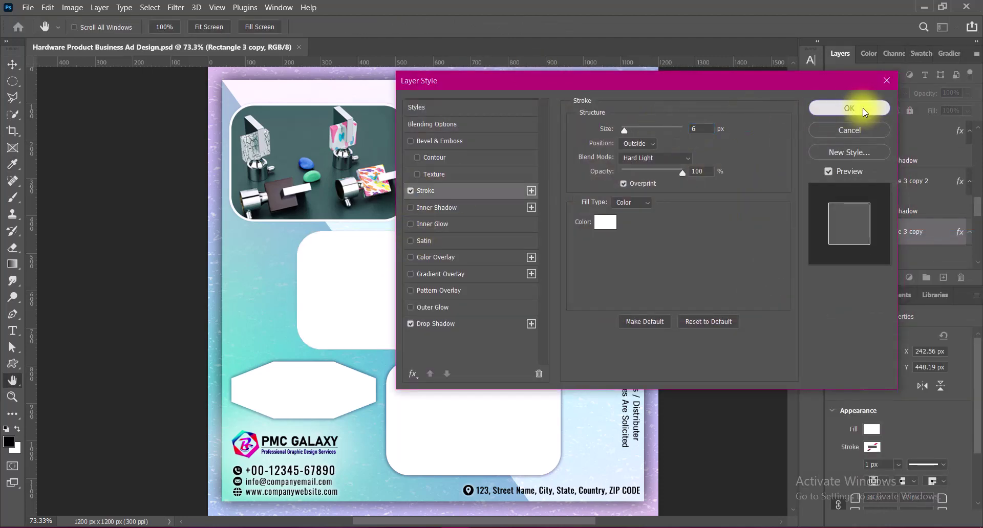
click(849, 108)
- Add a white stroke to the bottom rounded frame, then deselect all layers
click(487, 401)
right_click(854, 185)
click(854, 188)
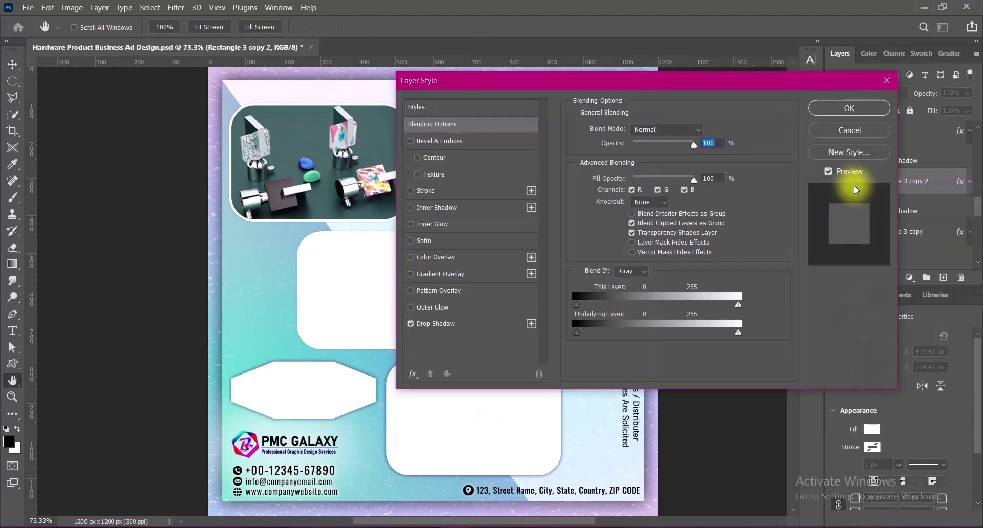
click(420, 190)
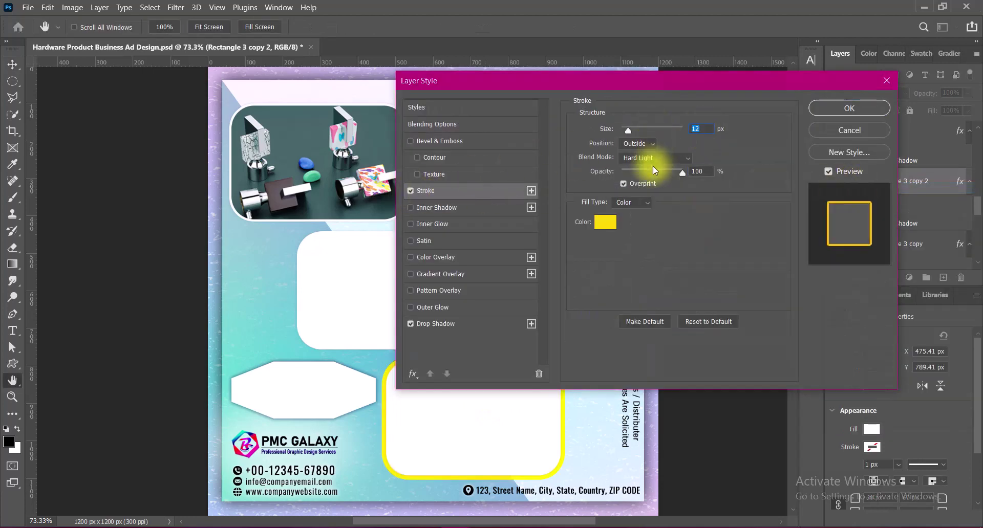
click(605, 222)
click(577, 105)
click(867, 104)
click(849, 108)
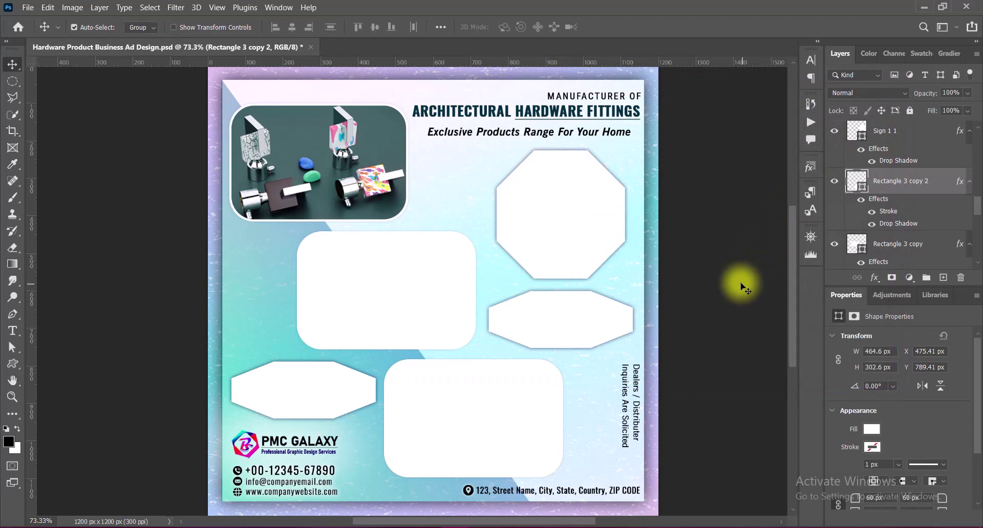
click(709, 297)
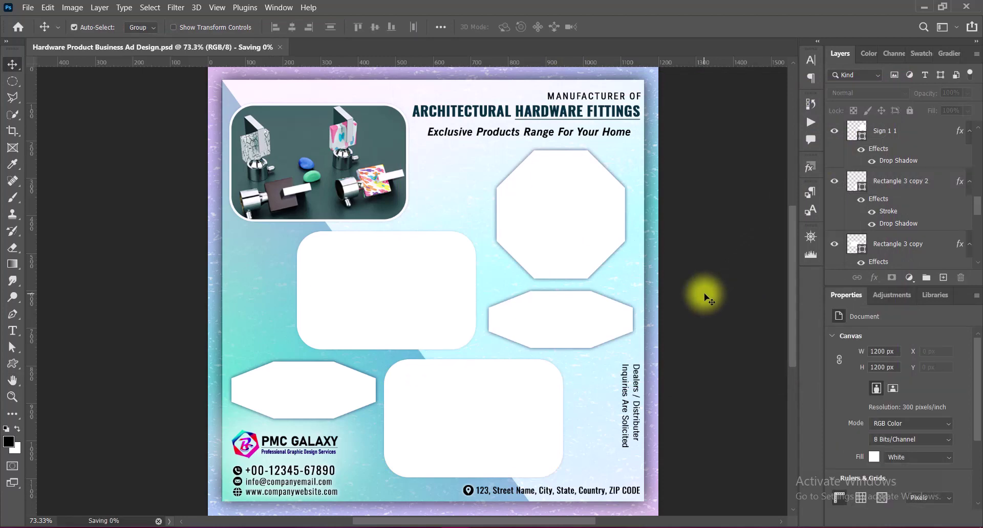
- Scale the top-left photo, Layer 12, down to about 95% within its frame
click(329, 171)
key(ctrl+t)
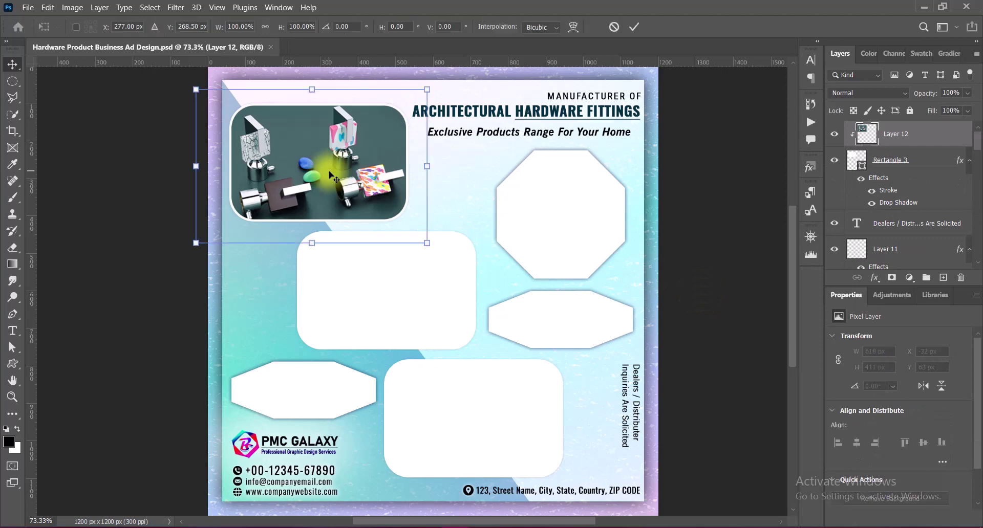
drag(199, 241, 203, 239)
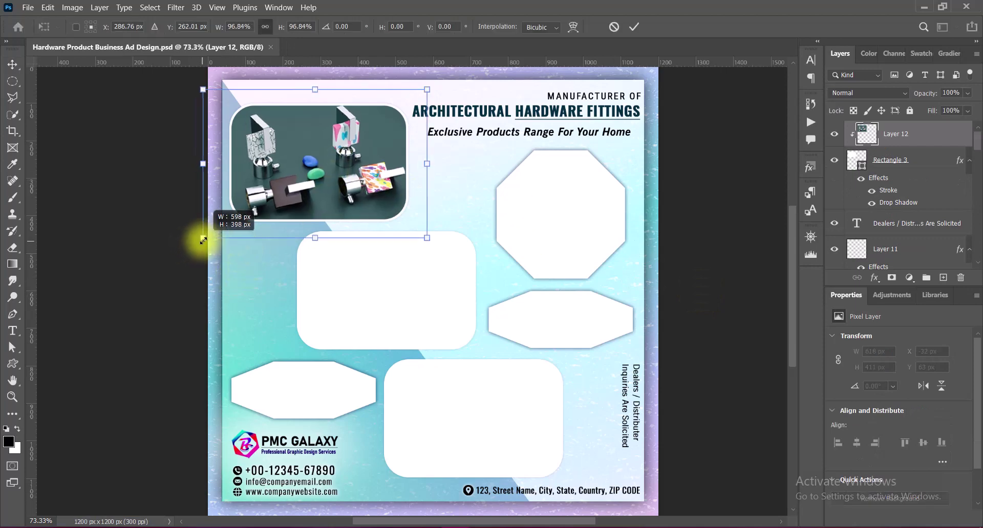
right_click(426, 91)
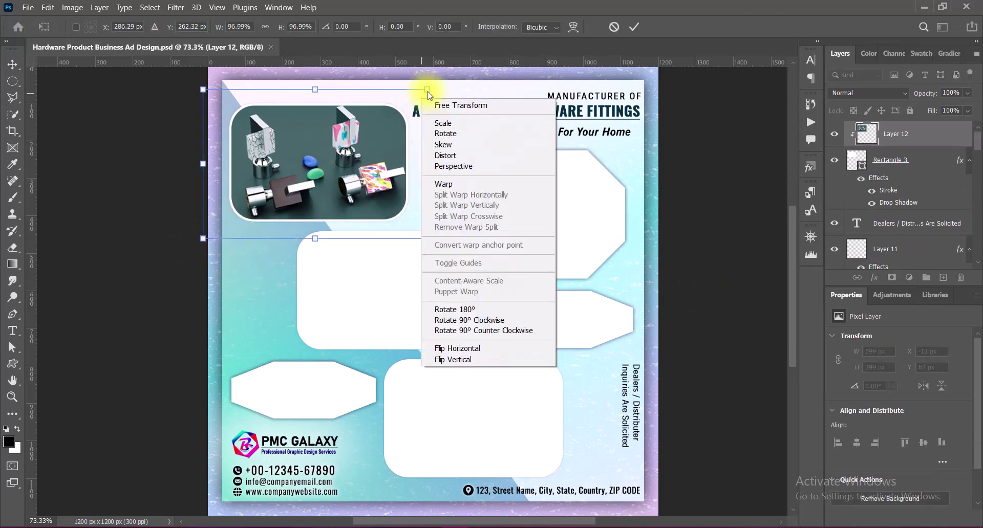
key(Escape)
drag(427, 90, 423, 92)
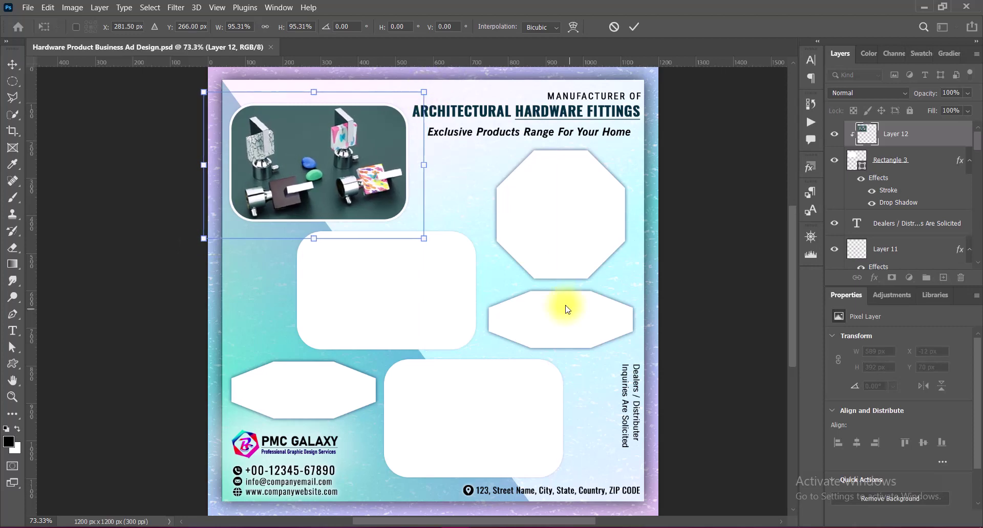
- Apply the first photo's resize and clip the ring photo, Layer 13, into the middle frame
click(638, 27)
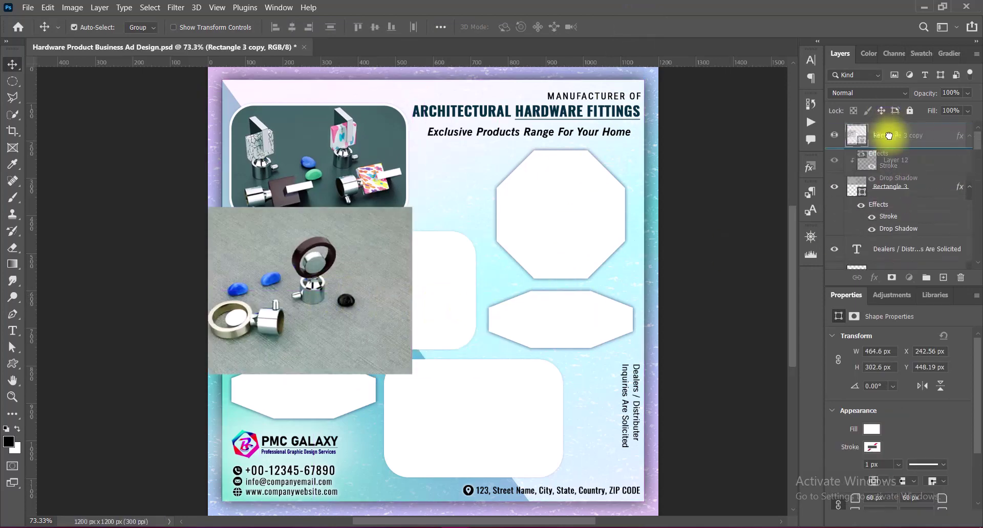
right_click(882, 135)
click(769, 250)
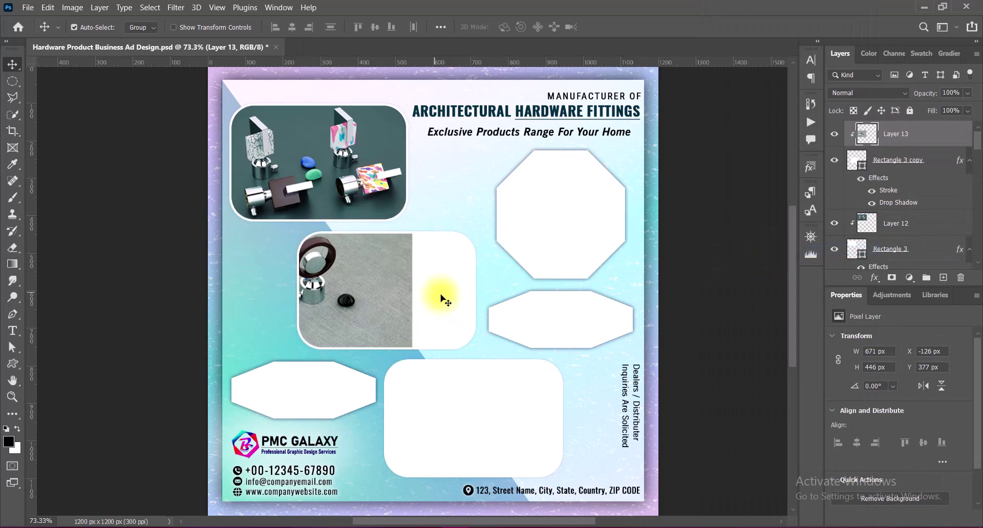
- Move and enlarge the ring photo to fill the middle frame, then save
key(ctrl+t)
drag(316, 300, 418, 301)
drag(263, 375, 256, 379)
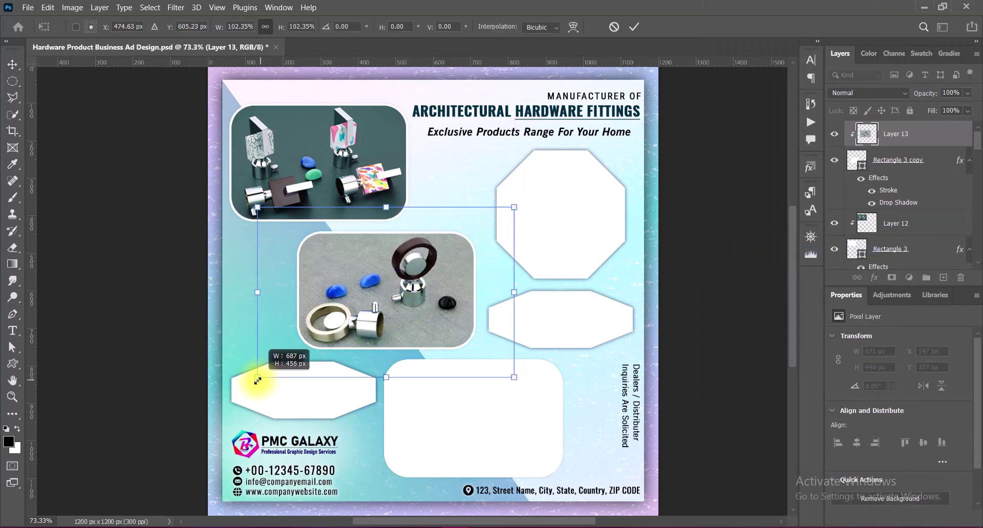
drag(465, 317, 471, 315)
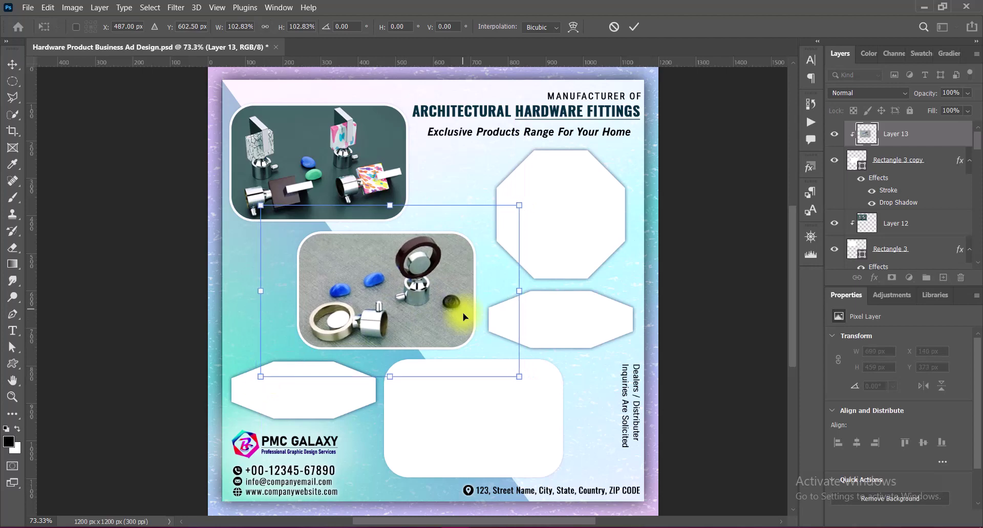
key(Return)
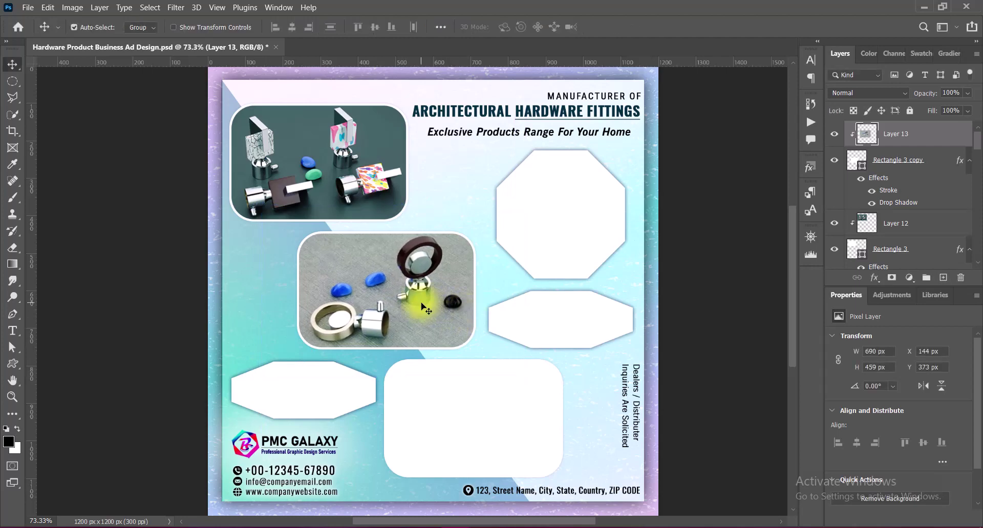
key(ctrl+s)
- Stack the butterfly photo, Layer 14, above Rectangle 3 copy 2 and clip it
drag(896, 209, 889, 110)
click(901, 134)
right_click(883, 135)
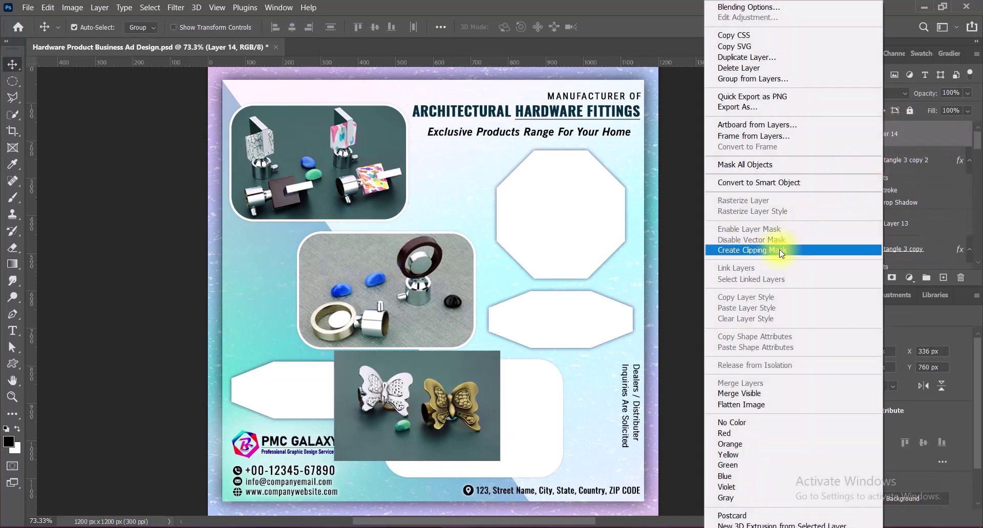
click(780, 251)
- Move and enlarge the butterfly photo into the bottom frame, nudging it right and down
key(ctrl+t)
mouse_move(423, 412)
mouse_down()
mouse_move(448, 440)
mouse_move(452, 425)
mouse_up()
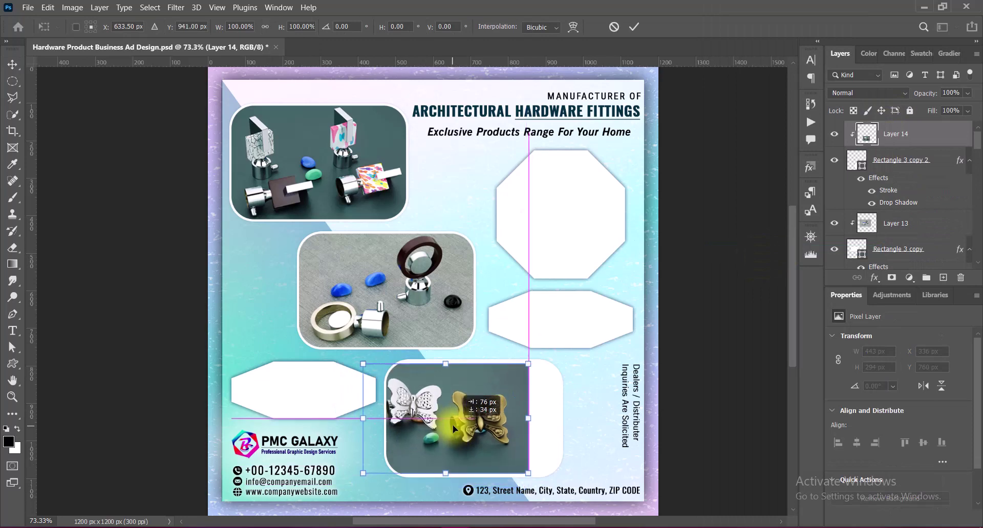
drag(528, 418, 577, 418)
key(Return)
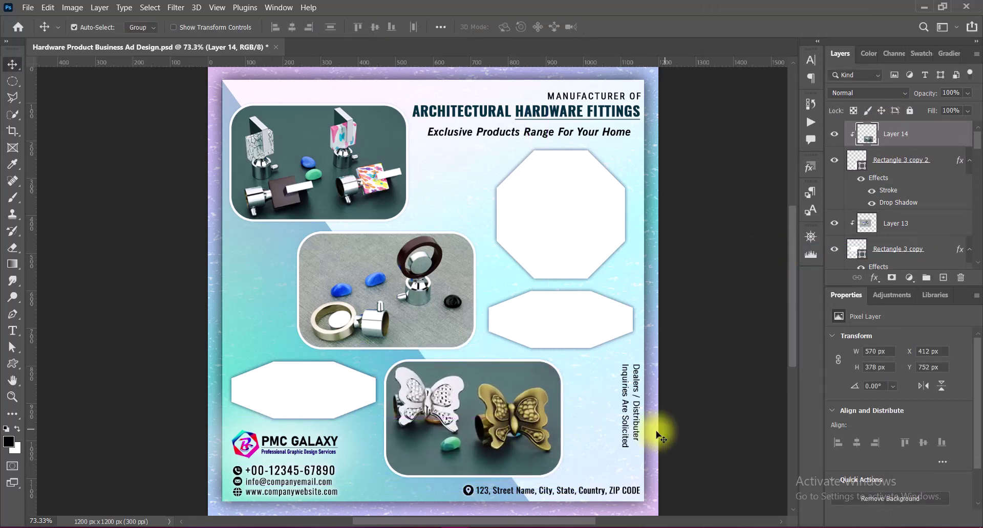
key(Down)
key(Down)
key(Down)
key(Right)
key(Right)
key(Right)
key(Down)
key(Down)
key(Down)
key(Down)
key(Down)
key(Down)
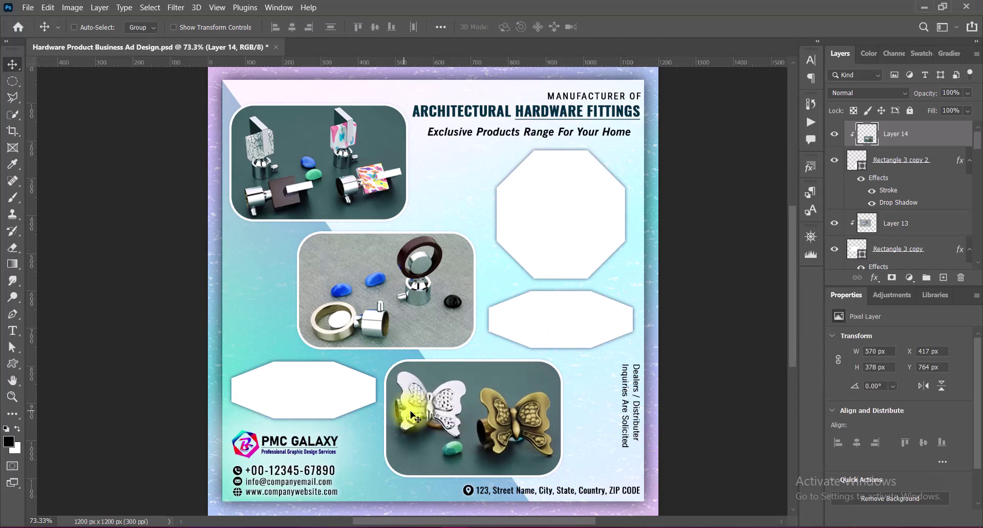
- Shrink the butterfly photo slightly to fit the frame and save
key(ctrl+t)
drag(471, 352, 470, 356)
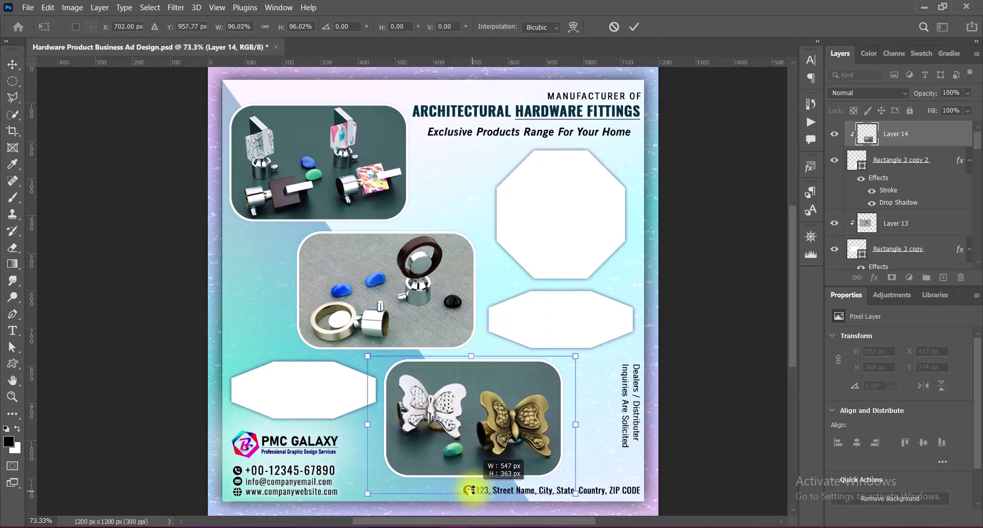
drag(472, 494, 473, 483)
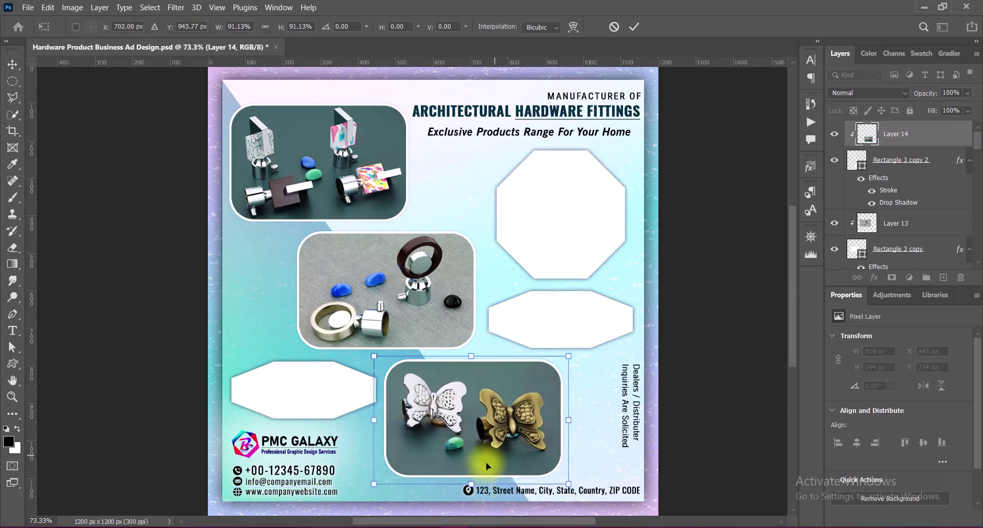
key(Return)
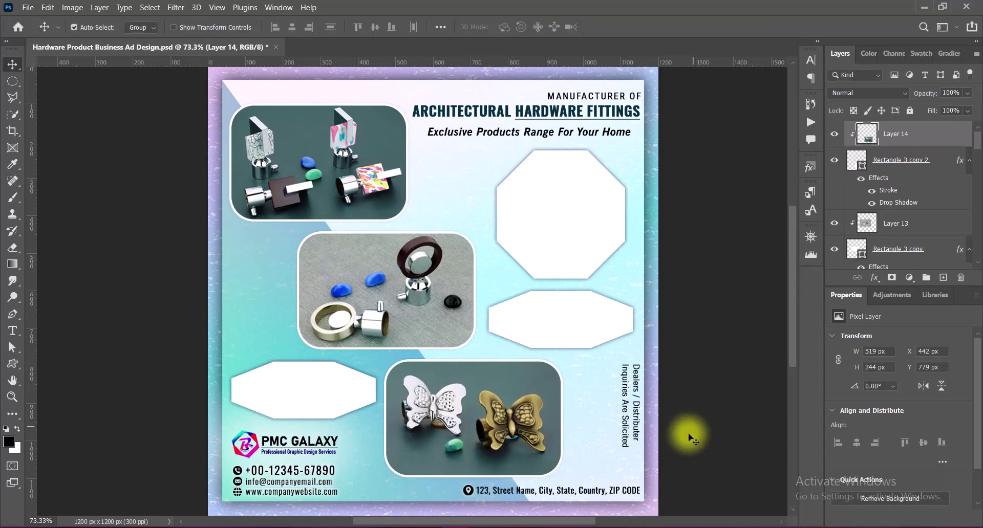
key(ctrl+s)
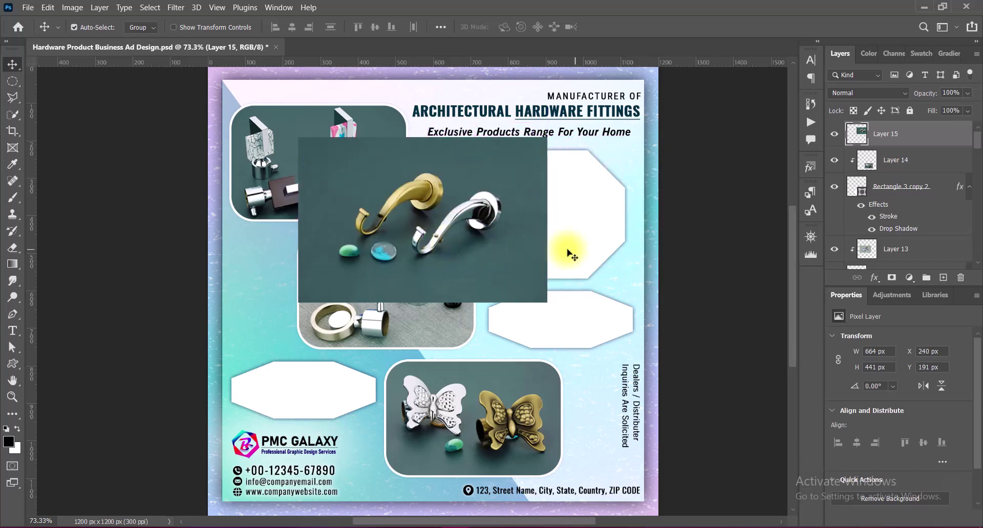
- Clip the hook photo, Layer 15, into the Sign 1 1 octagon frame
click(851, 226)
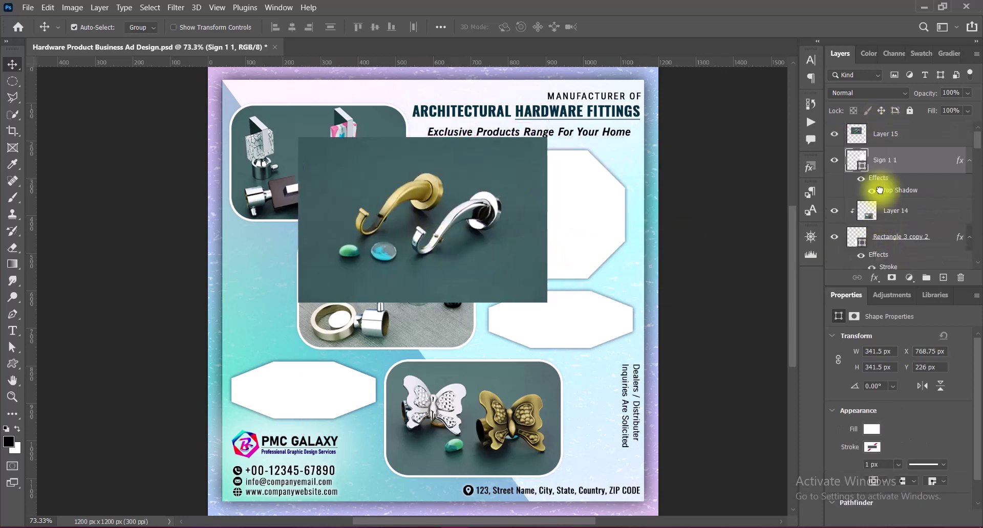
click(882, 137)
right_click(880, 138)
click(766, 250)
- Move the hook photo into the octagon, scale it to about 78%, and nudge it down
key(ctrl+t)
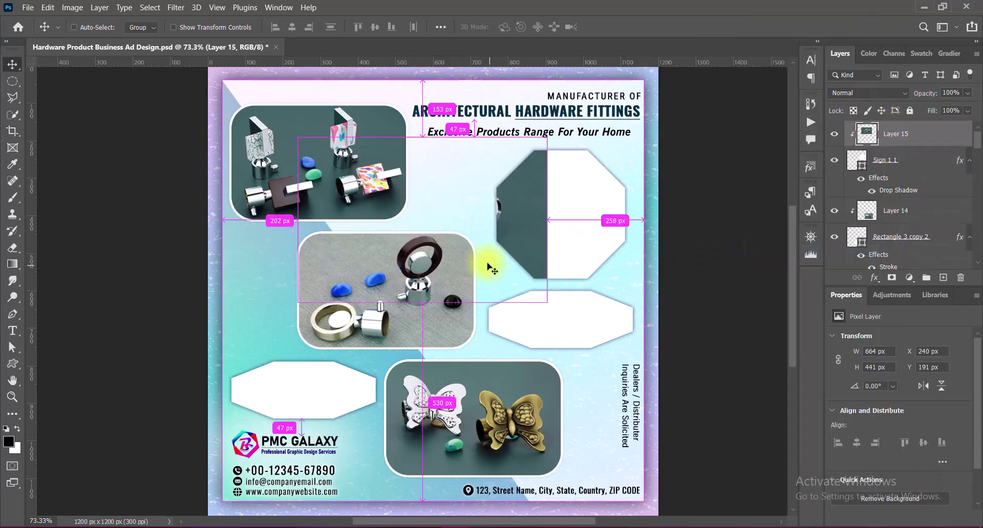
drag(459, 225, 589, 216)
drag(428, 210, 463, 211)
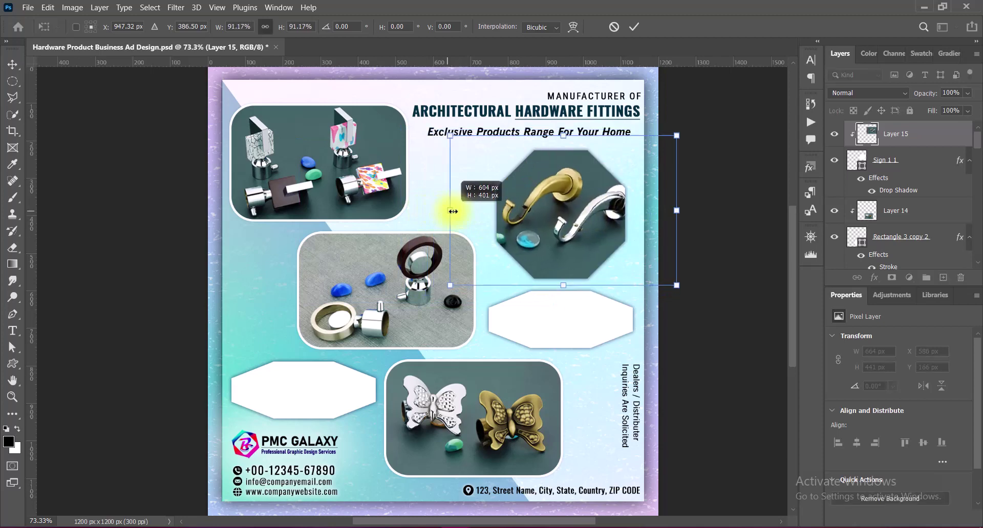
drag(676, 211, 653, 214)
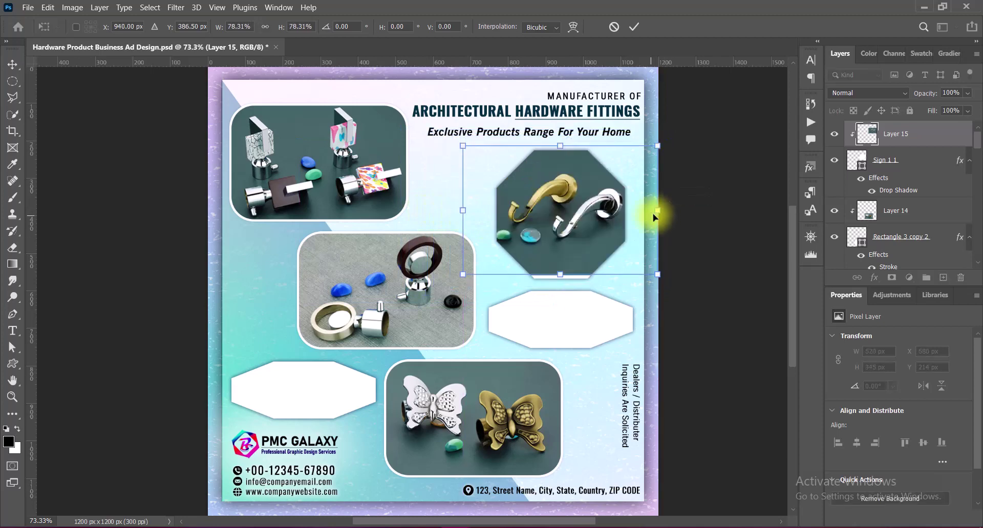
key(Down)
key(Down)
key(Down)
key(Down)
key(Down)
key(Down)
key(Down)
key(Down)
key(Down)
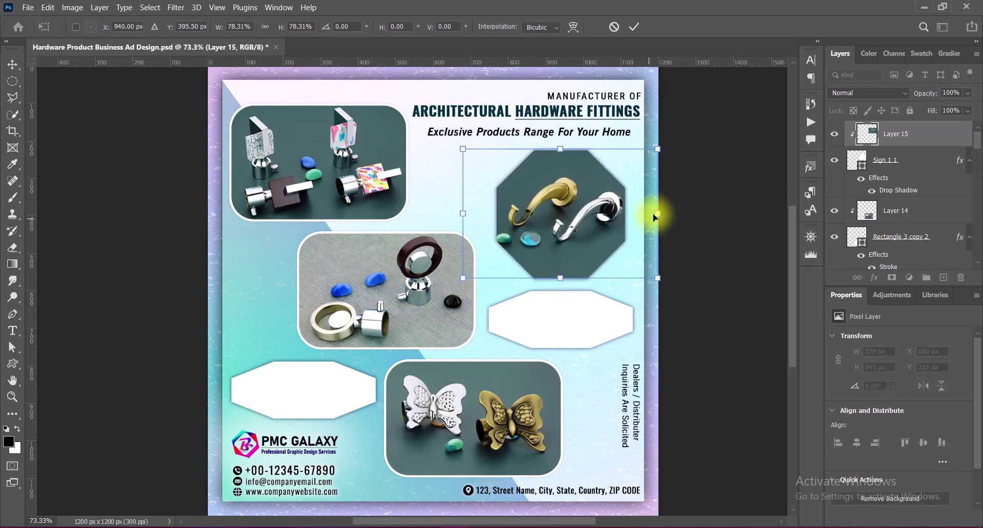
key(Return)
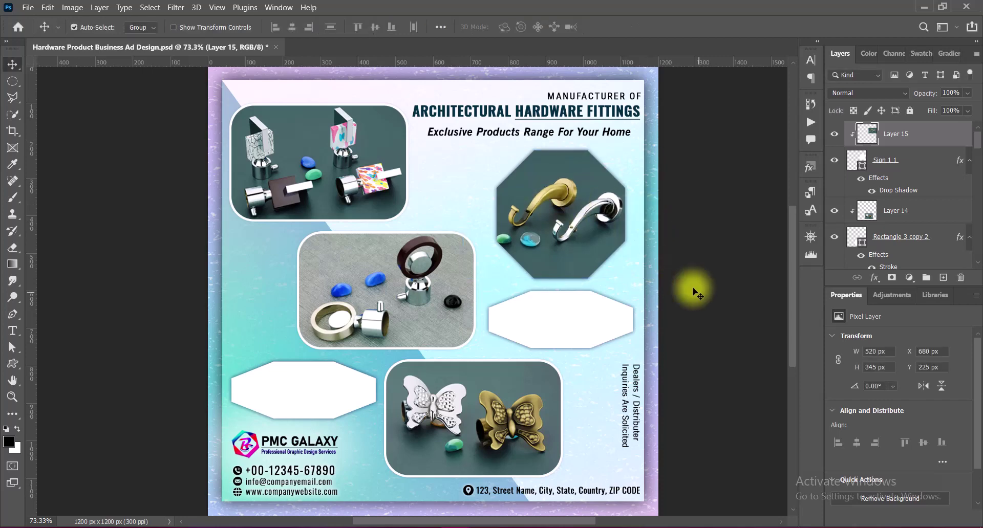
- Give Sign 1 1 a 5 px stroke in pale gold f3e2ad sampled from the hook photo
right_click(856, 160)
click(832, 165)
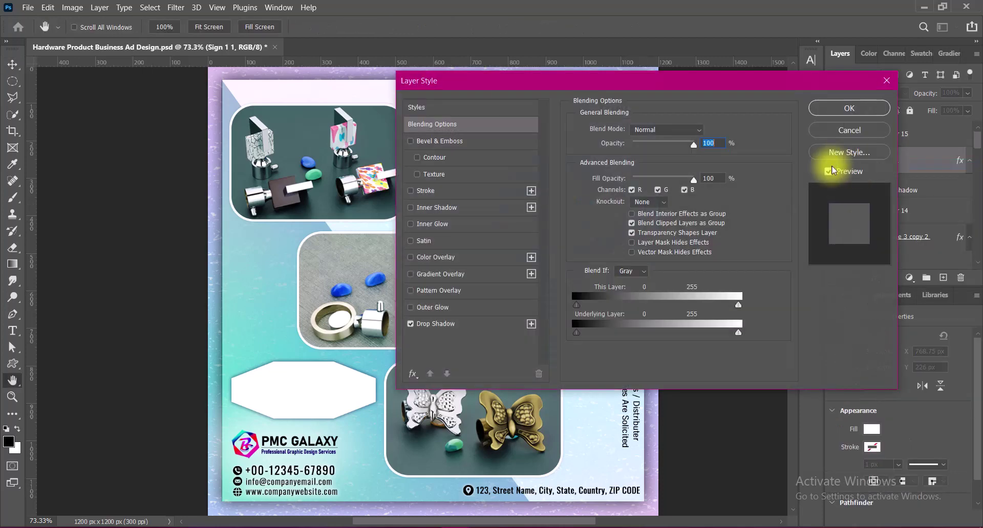
click(416, 186)
mouse_move(622, 81)
mouse_down()
mouse_move(907, 89)
mouse_move(836, 84)
mouse_up()
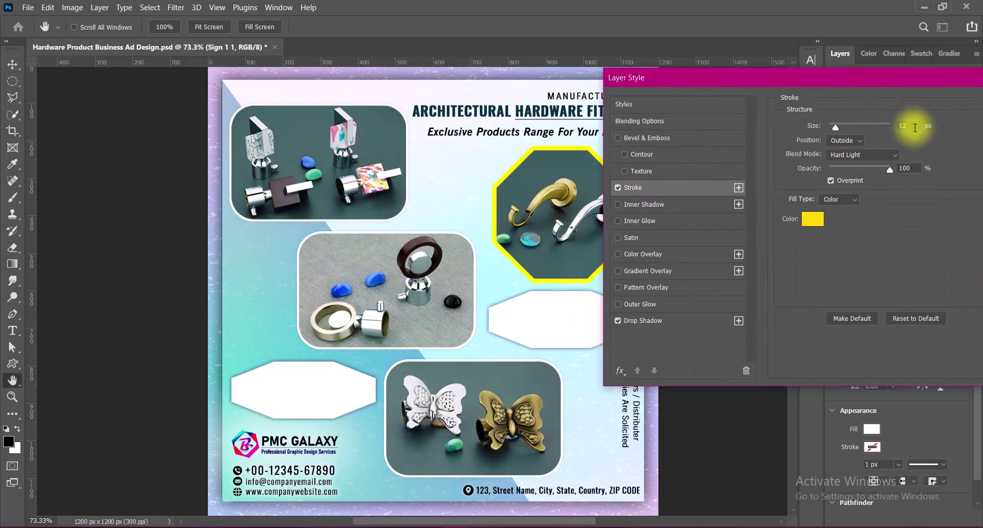
click(907, 125)
text(5)
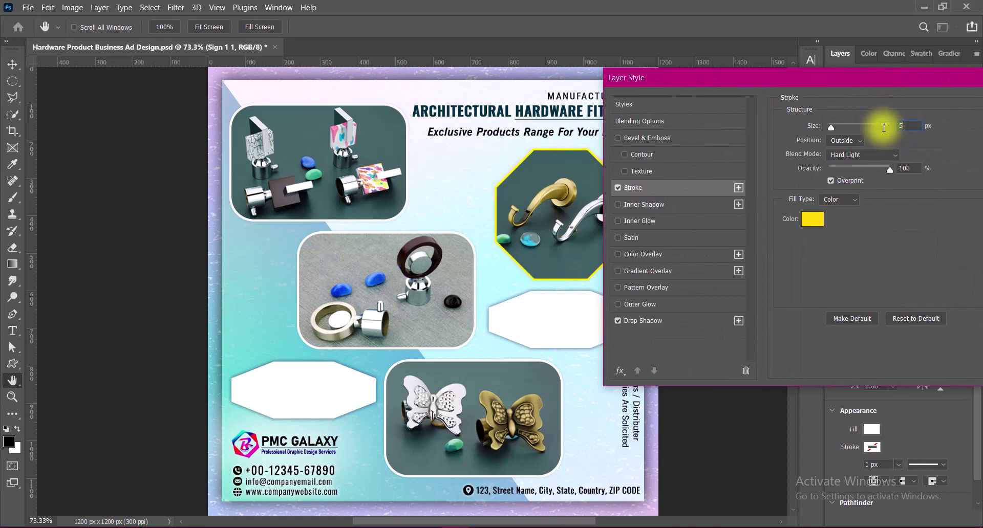
click(812, 219)
click(538, 197)
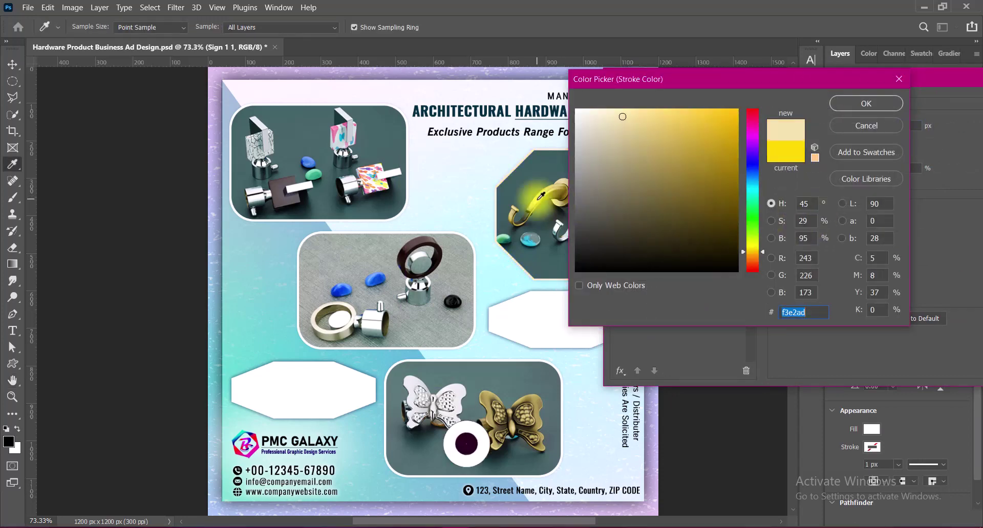
click(885, 105)
click(859, 115)
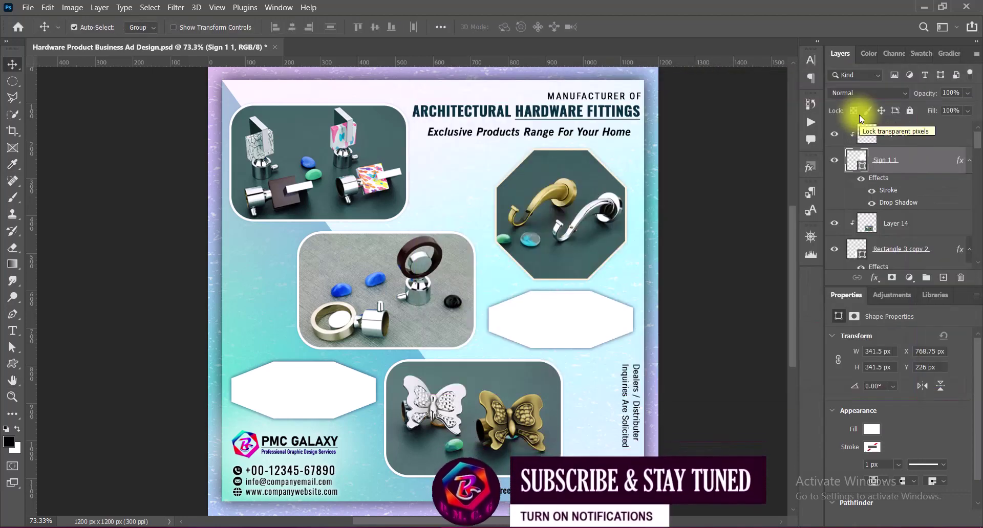
- Save, then clip the flower fittings photo, Layer 16, into the octagon frame
key(ctrl+s)
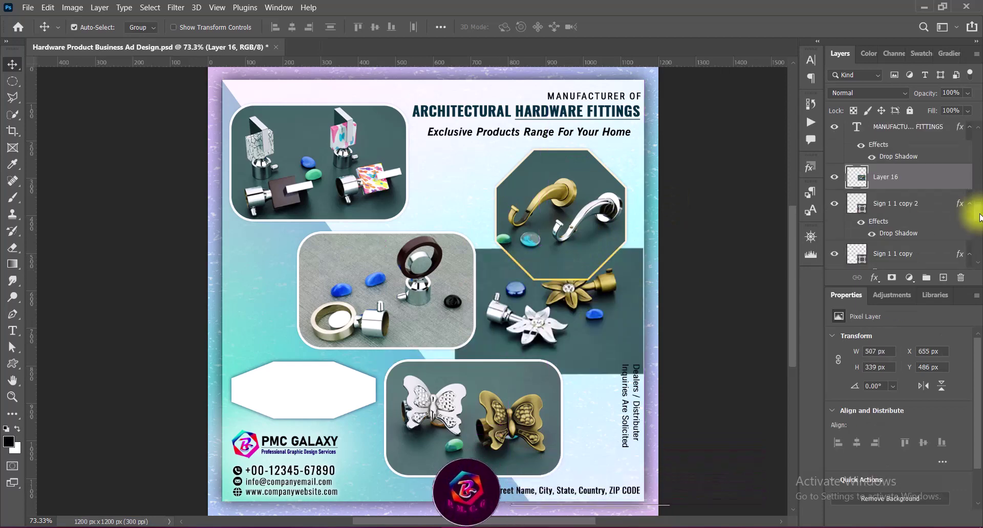
right_click(876, 153)
click(779, 248)
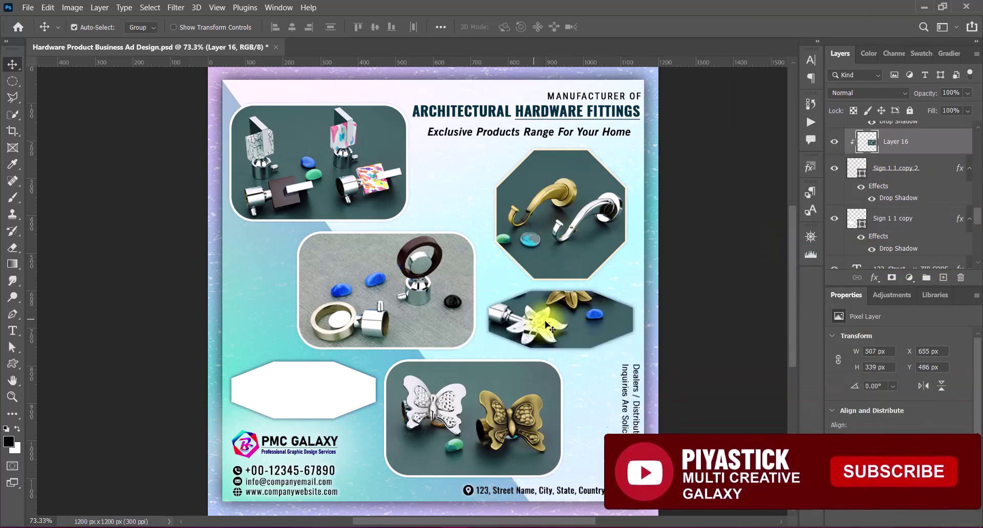
- Scale the flower photo to about 68% and position it inside the octagon
key(ctrl+t)
drag(453, 248, 472, 279)
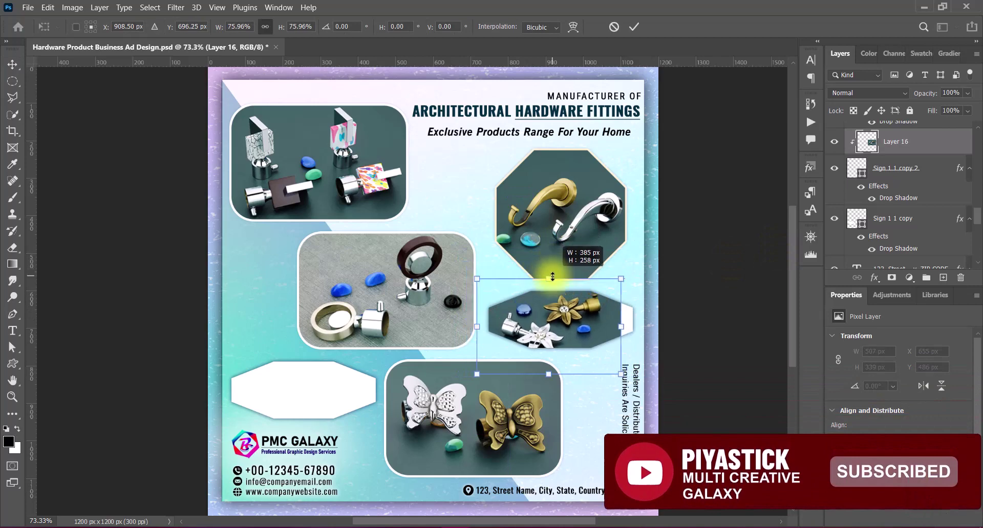
mouse_move(573, 319)
mouse_down()
mouse_move(561, 320)
mouse_move(564, 309)
mouse_up()
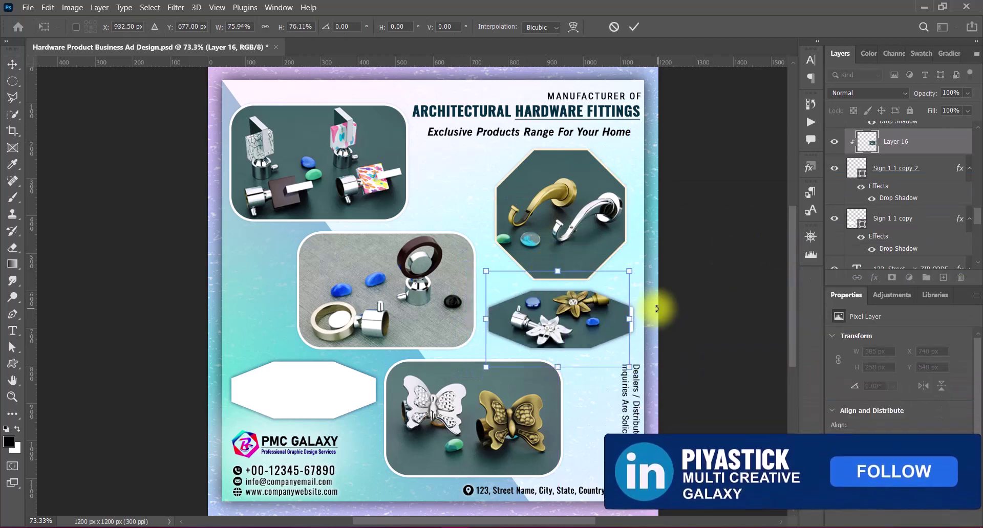
drag(633, 271, 621, 285)
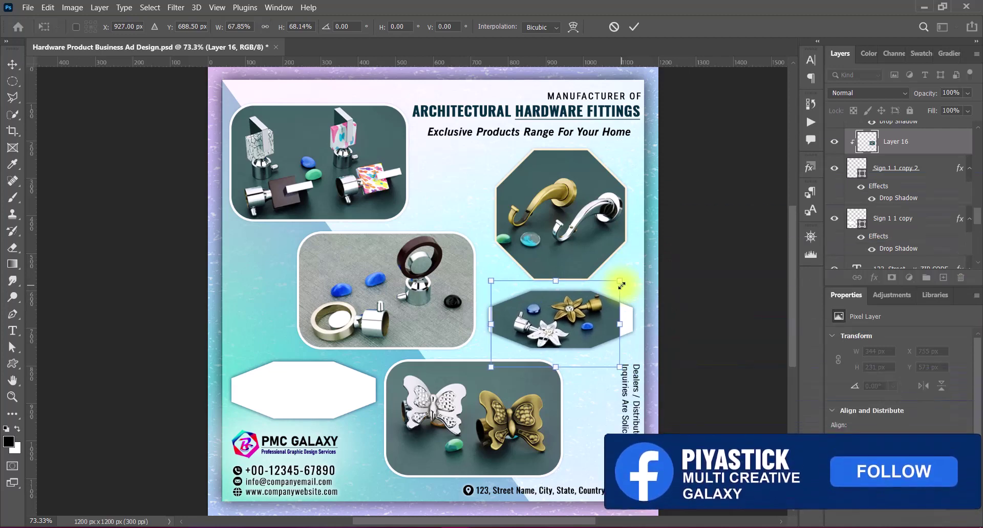
drag(621, 285, 621, 285)
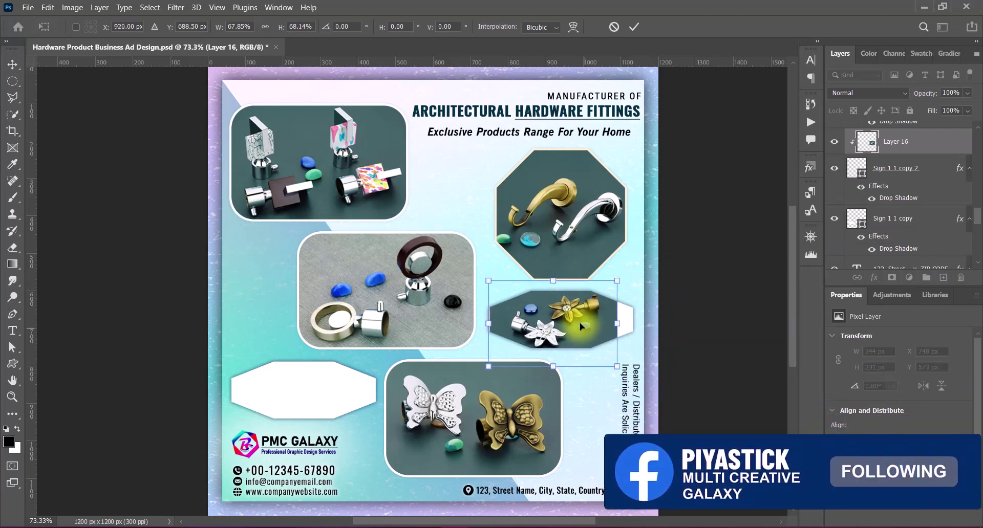
key(Return)
- Change the Sign 1 1 copy 2 octagon's fill to dark teal 3b5d62
double_click(856, 168)
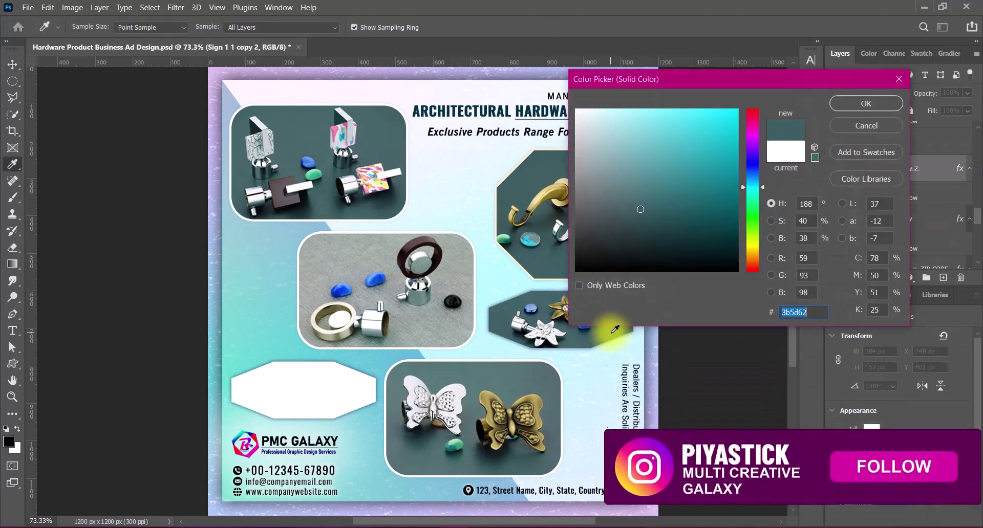
click(865, 104)
right_click(855, 167)
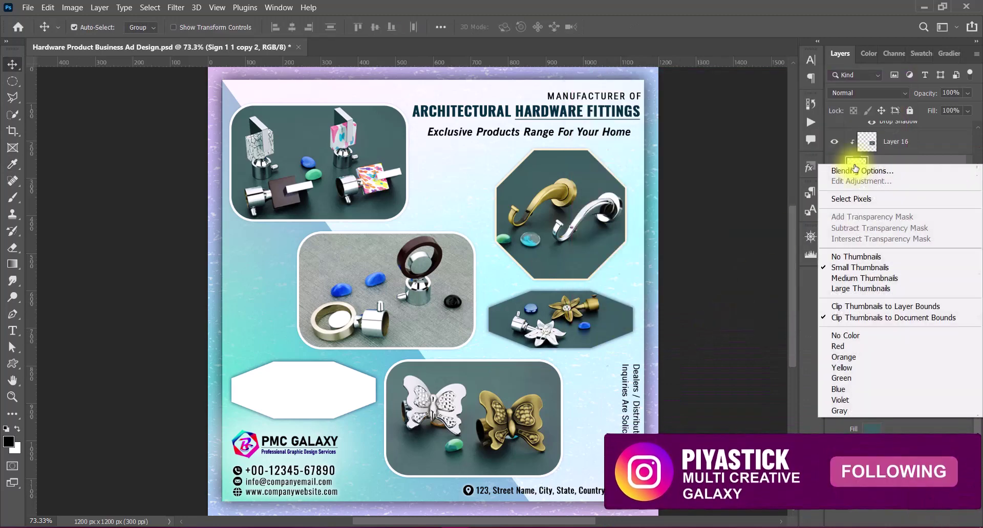
click(855, 170)
- Add a 6 px Outside stroke in pale yellow ffe37b to the octagon
mouse_move(568, 84)
mouse_down()
mouse_move(786, 99)
mouse_move(764, 99)
mouse_up()
click(633, 206)
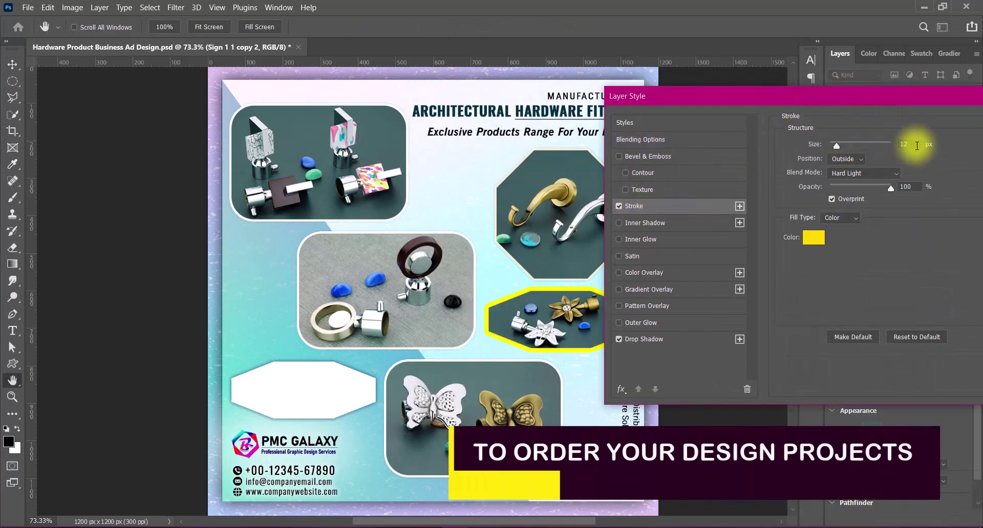
click(818, 244)
click(559, 306)
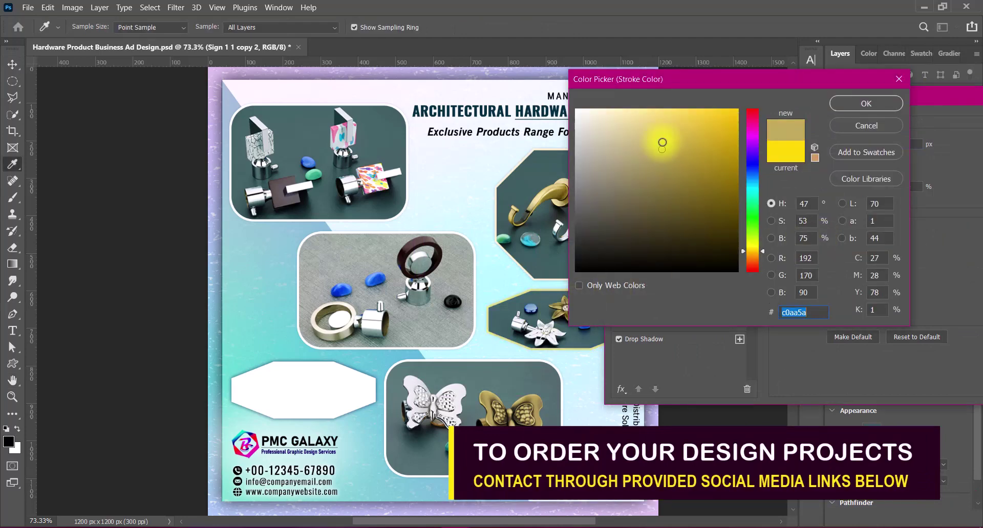
drag(662, 144, 660, 108)
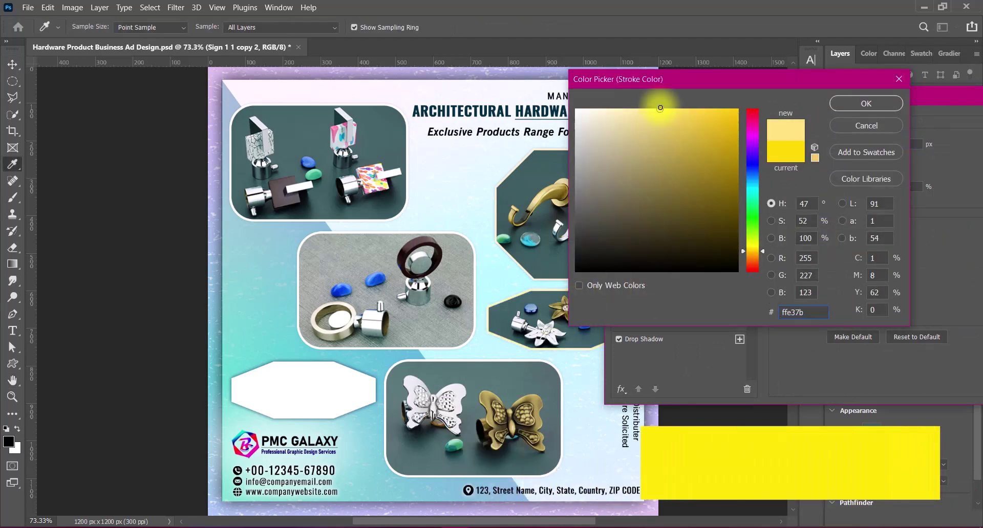
click(839, 103)
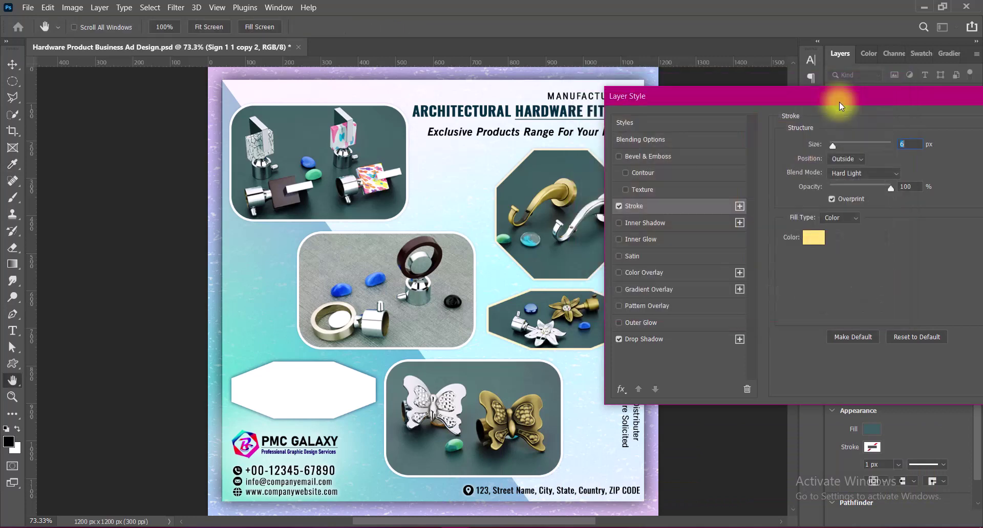
drag(908, 97, 768, 113)
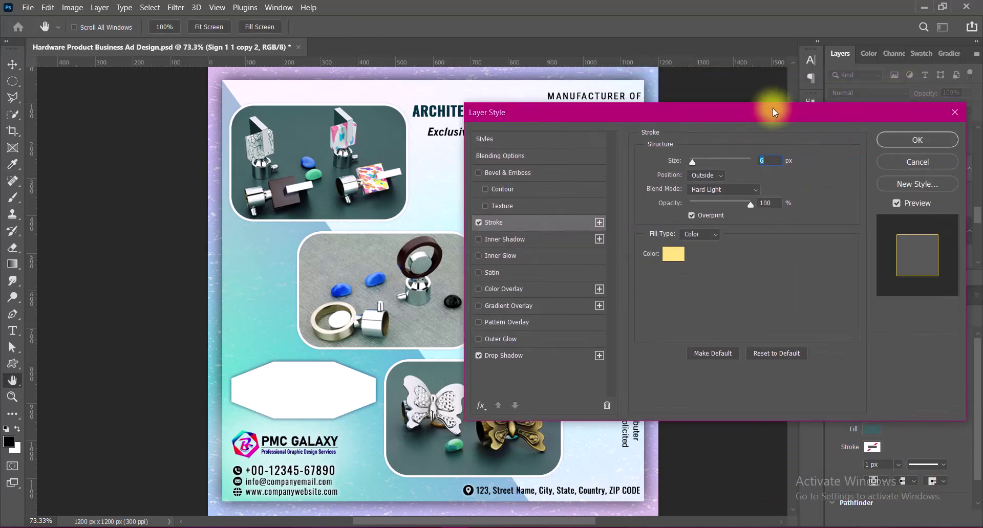
key(Return)
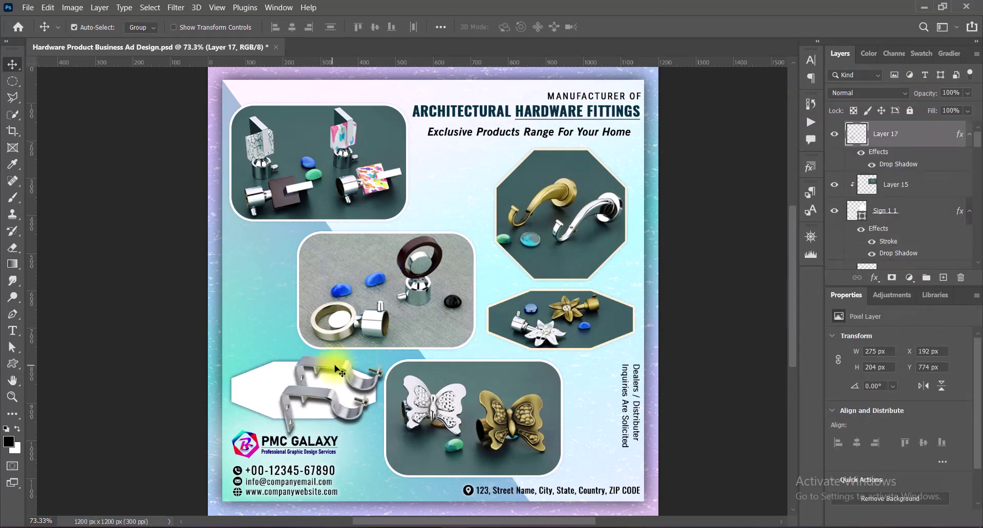
- Place the curtain bracket photo over the lower-left hexagon, scaled to 68% and flipped horizontally
mouse_move(329, 361)
mouse_down()
mouse_move(297, 364)
mouse_move(313, 378)
mouse_move(290, 394)
mouse_up()
key(ctrl+t)
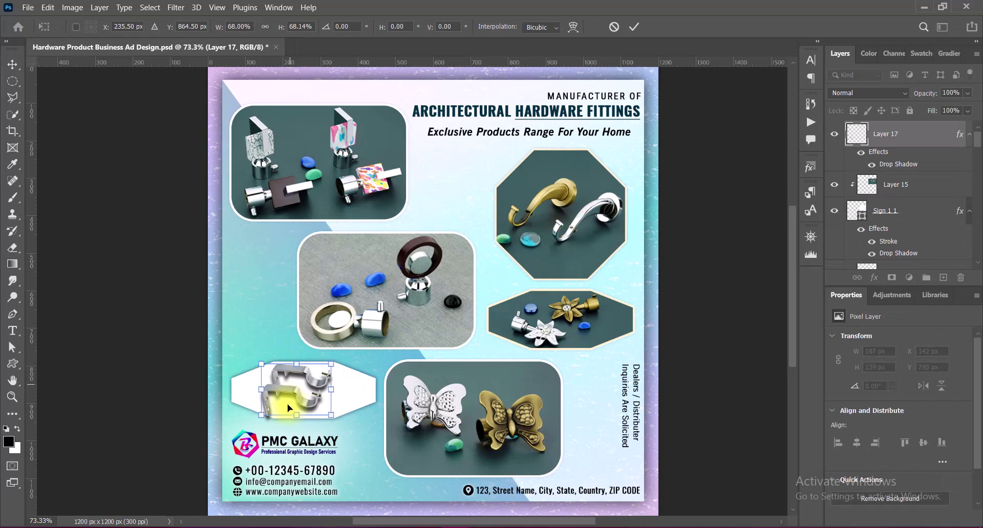
right_click(288, 391)
click(306, 369)
- Commit the bracket photo and change the Sign 1 1 copy hexagon fill to dark grey #616861
key(Return)
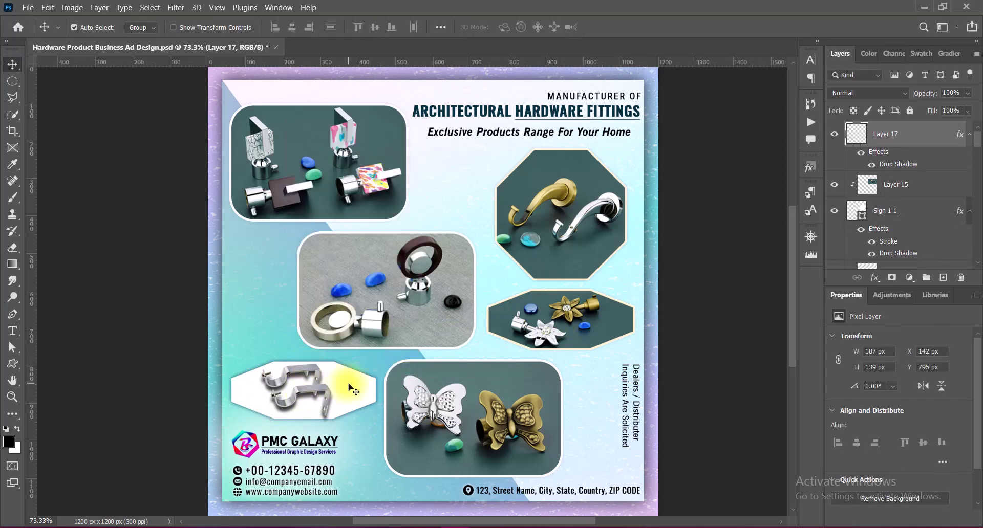
double_click(851, 234)
click(437, 325)
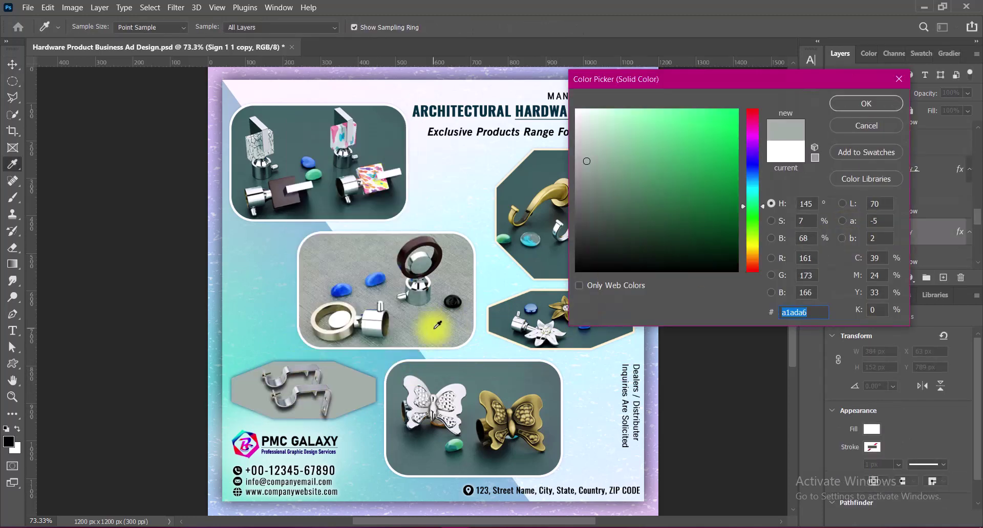
click(336, 330)
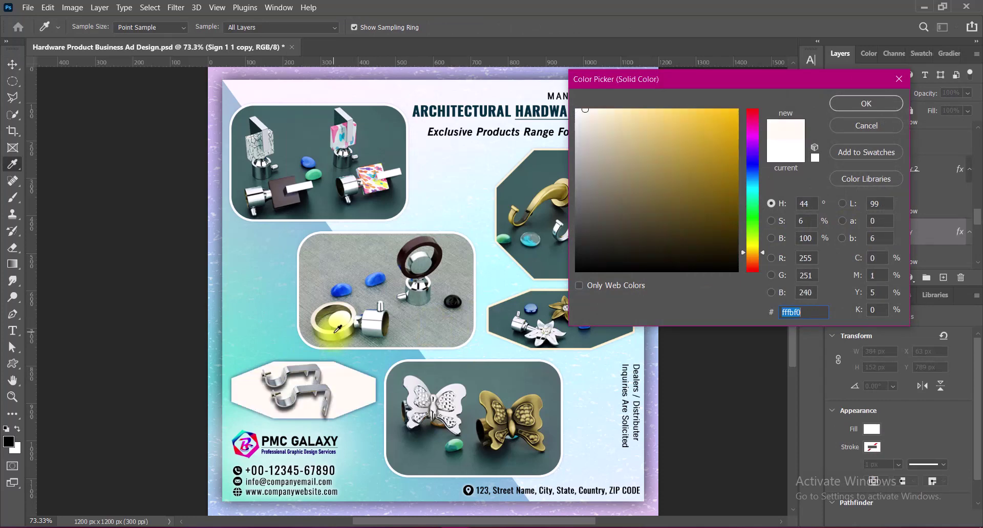
click(333, 336)
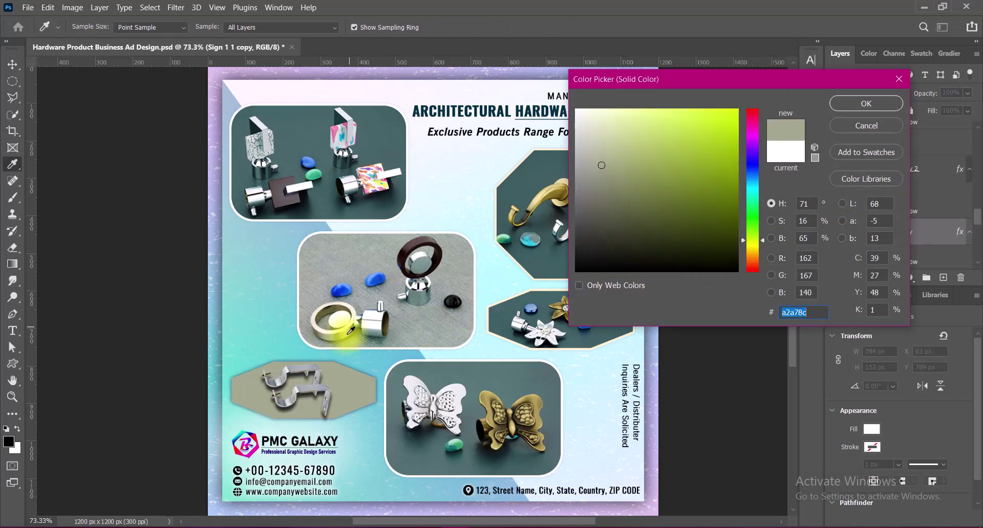
click(351, 330)
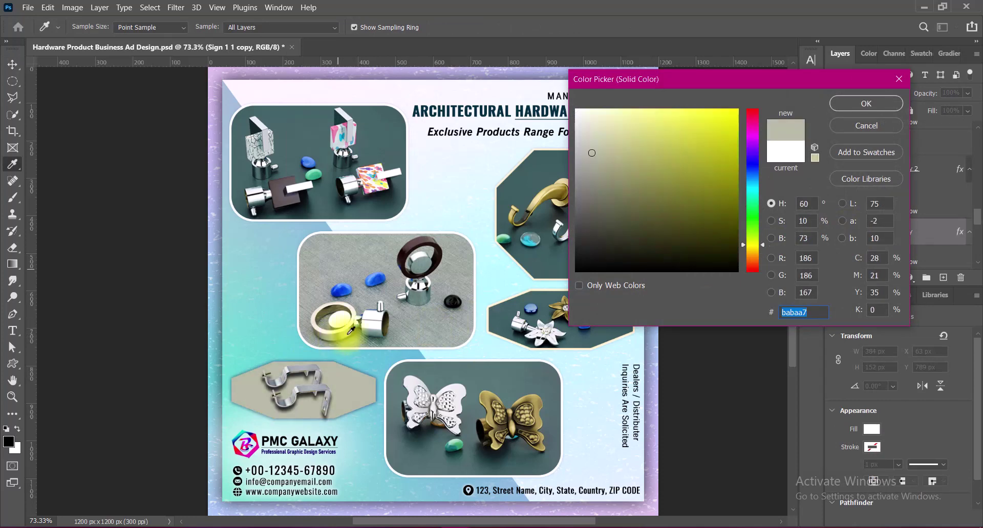
click(330, 225)
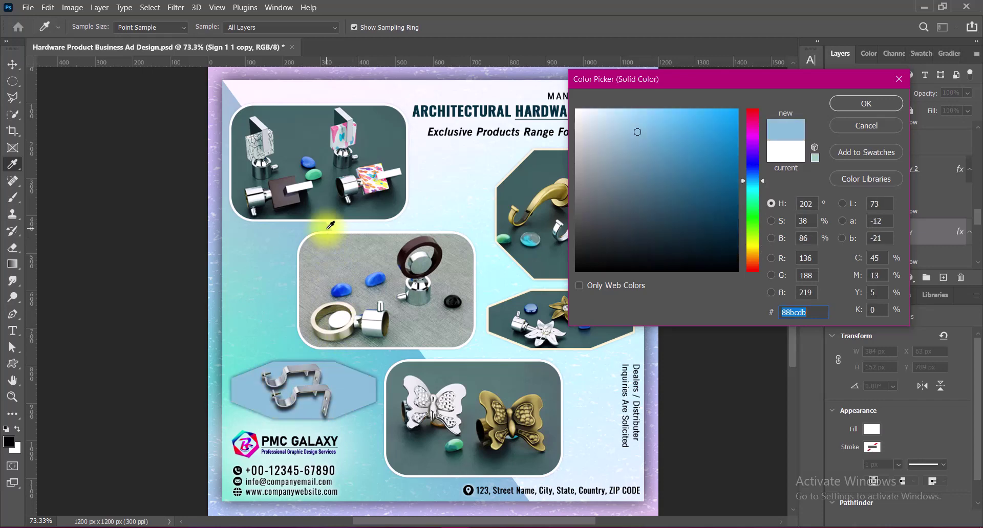
drag(606, 171, 618, 185)
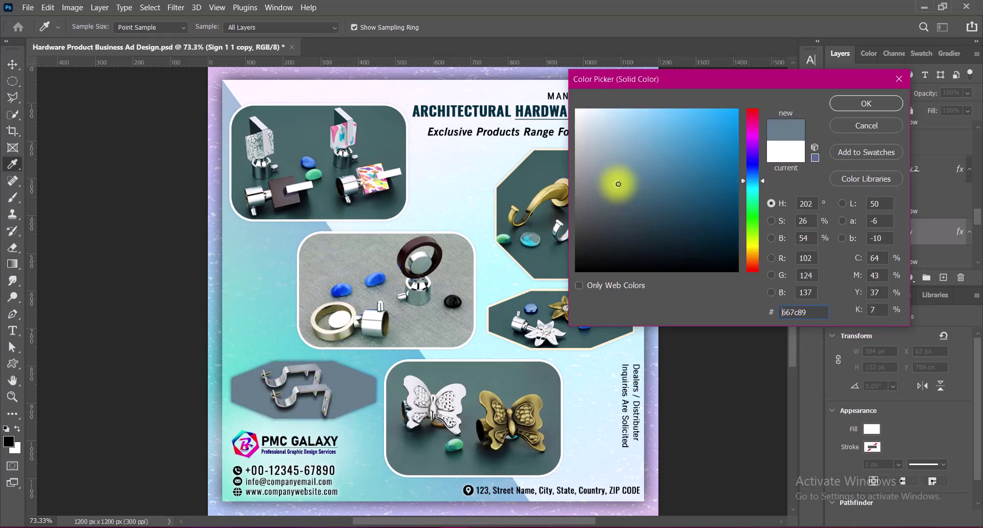
click(437, 321)
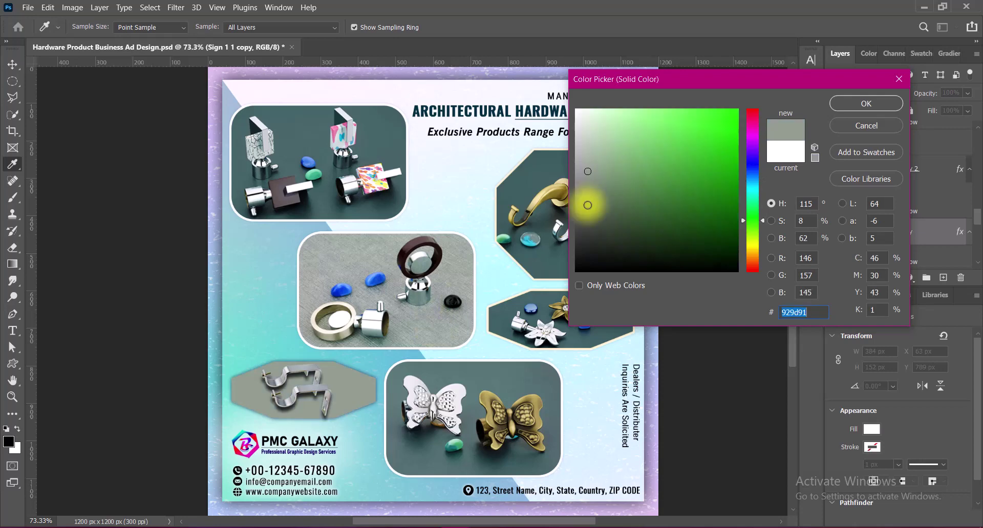
click(587, 205)
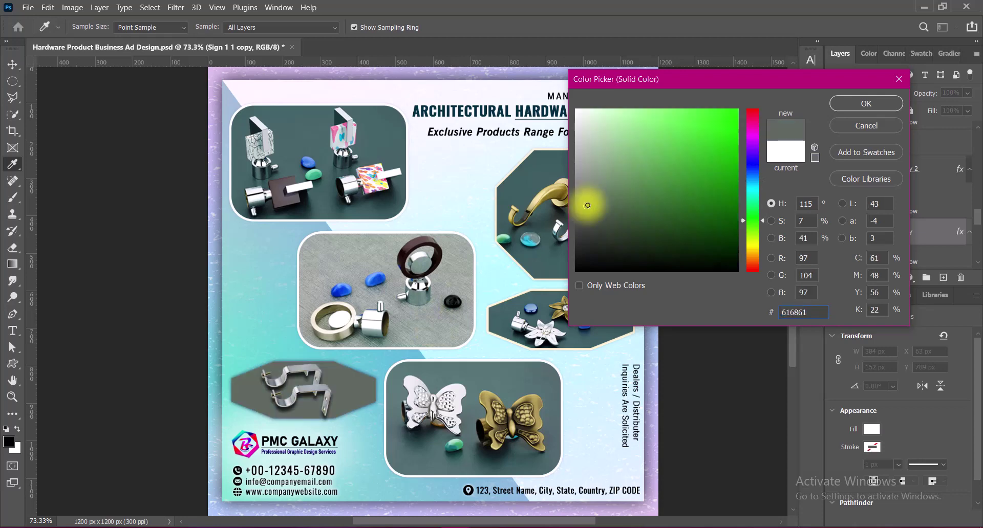
click(865, 103)
- Add a 5 px white stroke to the lower-left hexagon frame
right_click(851, 226)
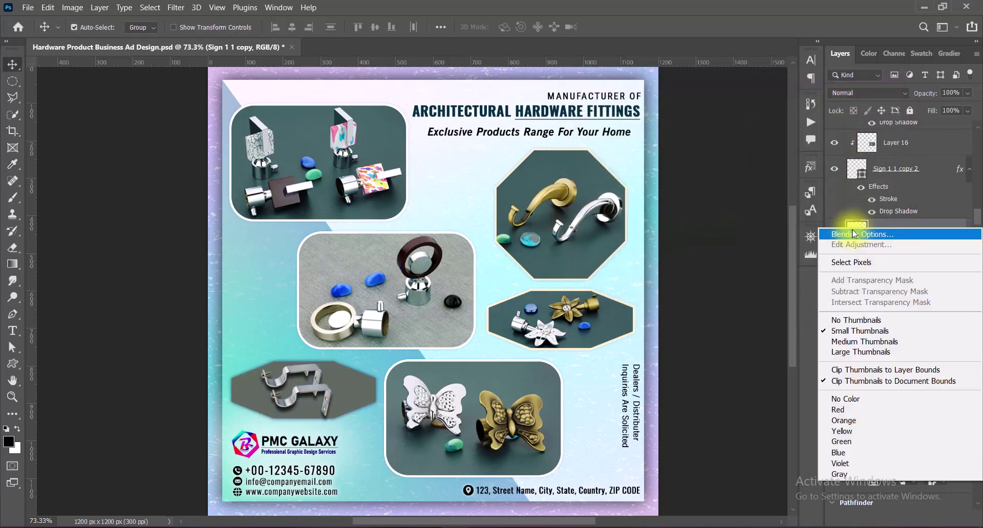
click(846, 232)
click(479, 223)
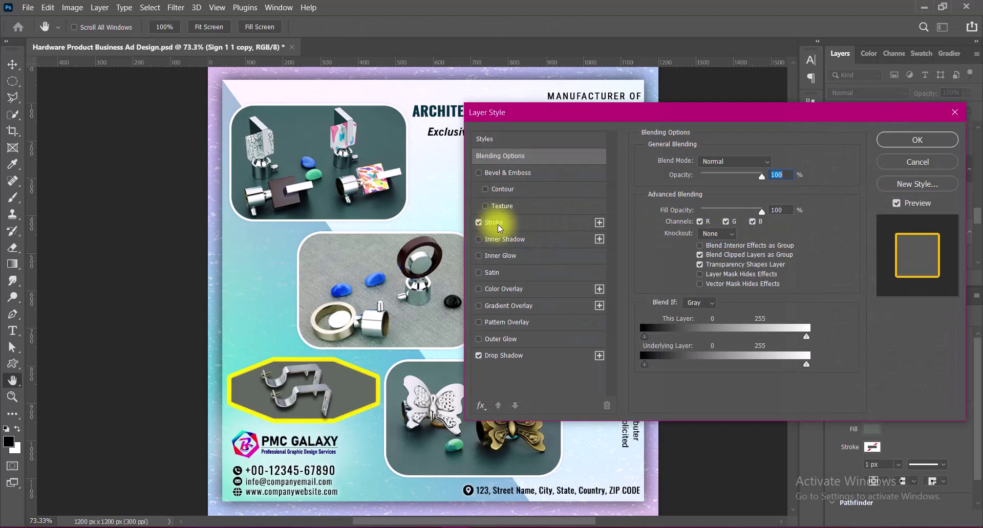
click(494, 223)
click(673, 253)
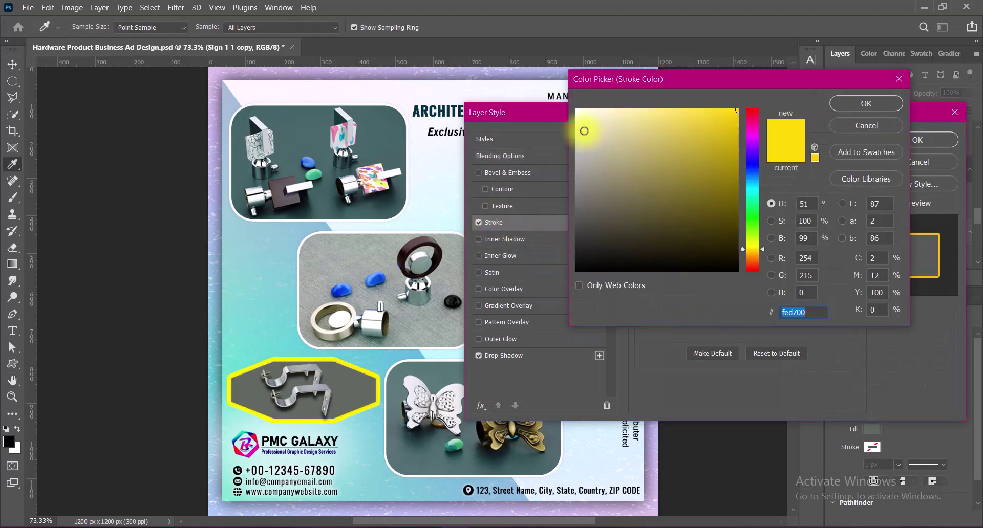
click(583, 135)
click(869, 105)
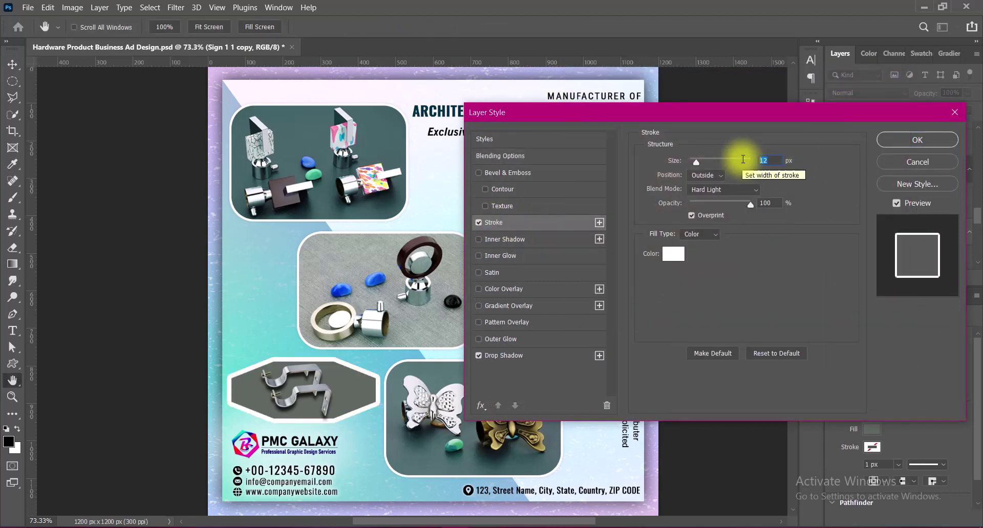
text(5)
click(905, 144)
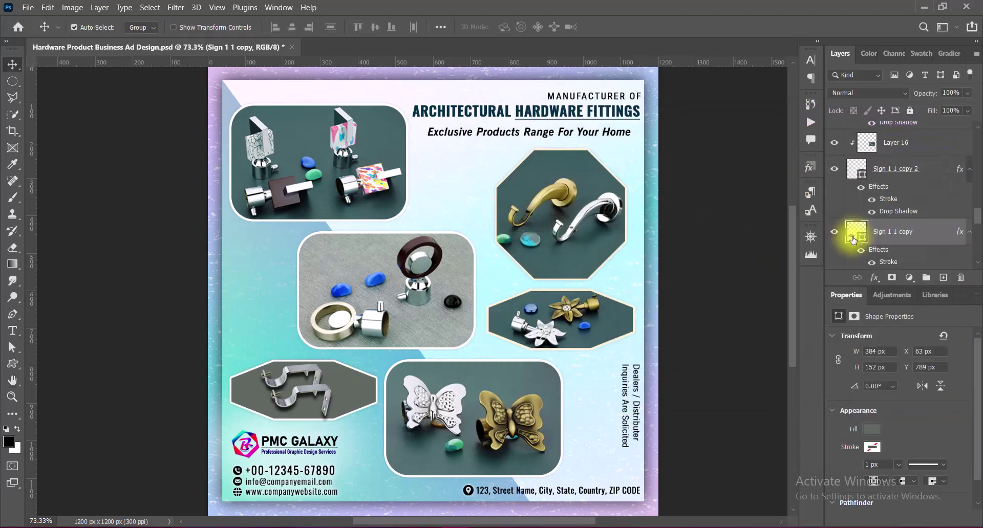
- Lighten the hexagon's fill to grey #99a7a1 sampled from the ad
double_click(851, 219)
key(Return)
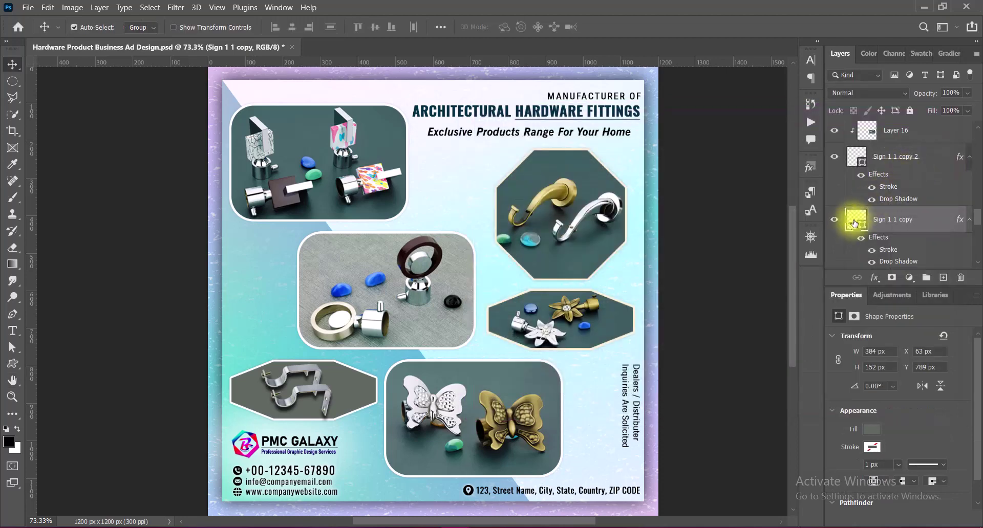
double_click(854, 223)
click(436, 327)
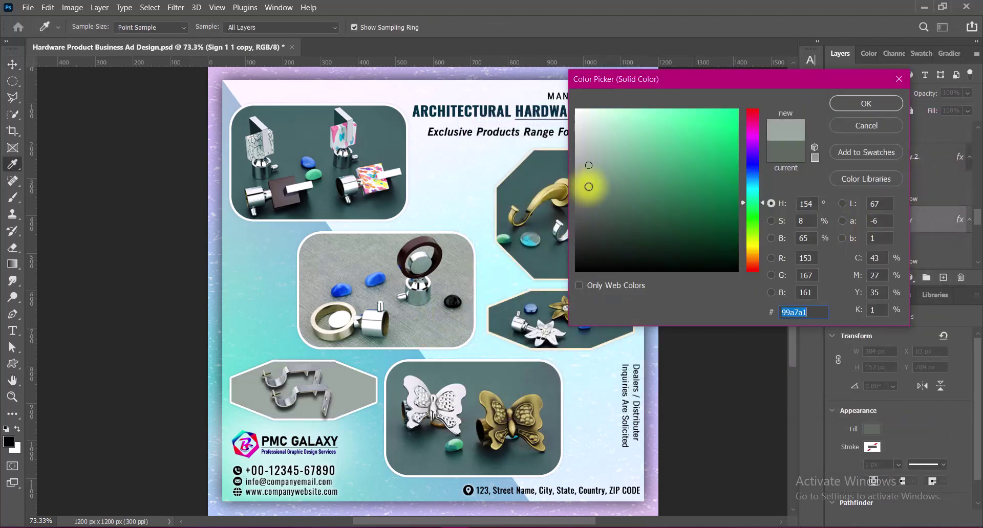
click(866, 104)
- Give the bracket photo a drop shadow with opacity 60 and distance 9
click(312, 389)
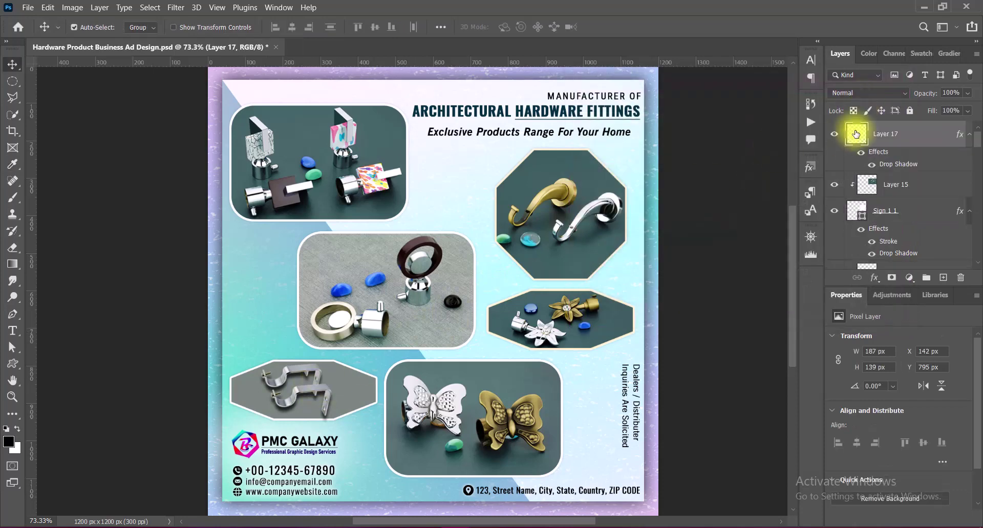
right_click(856, 134)
double_click(911, 134)
click(504, 355)
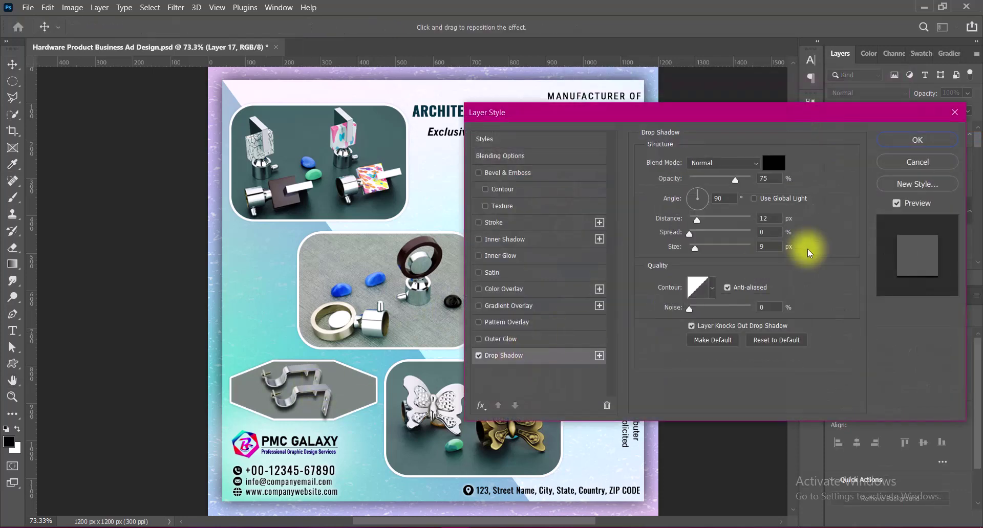
click(755, 179)
click(770, 218)
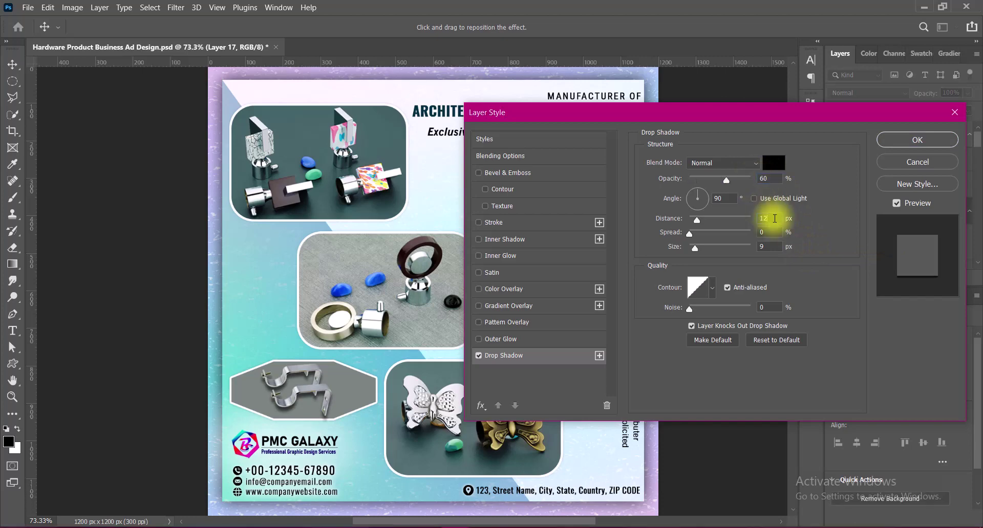
text(9)
click(888, 140)
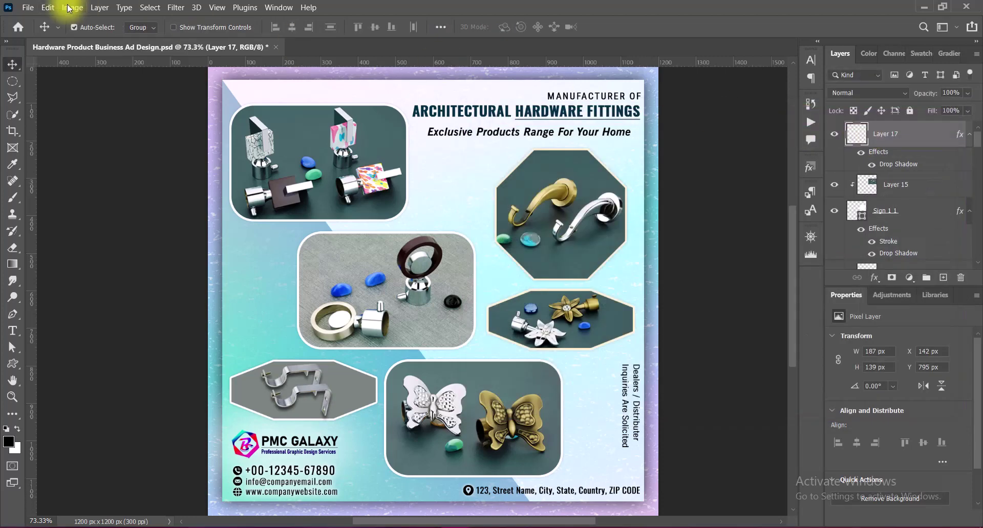
- Brighten the bracket photo by raising the Curves midpoint
click(72, 7)
click(219, 55)
drag(640, 209, 639, 196)
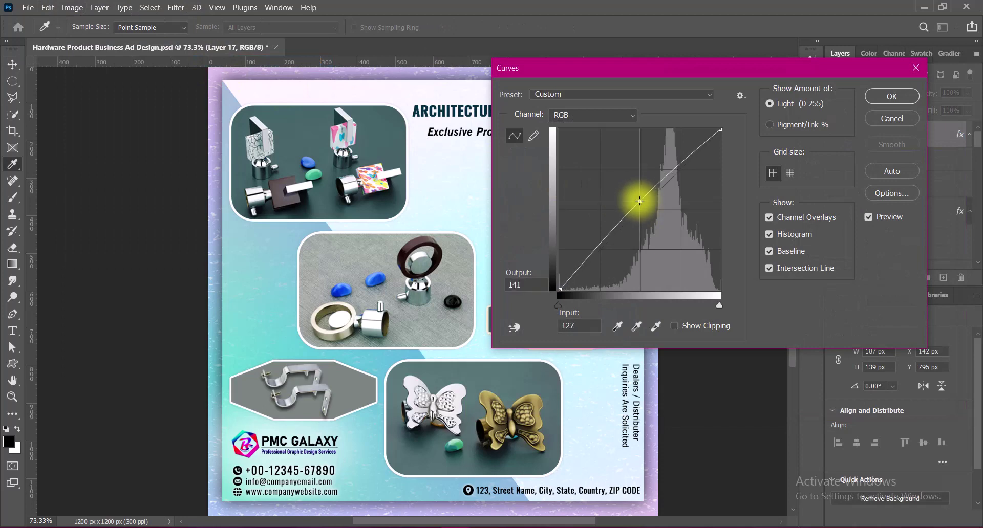
click(892, 96)
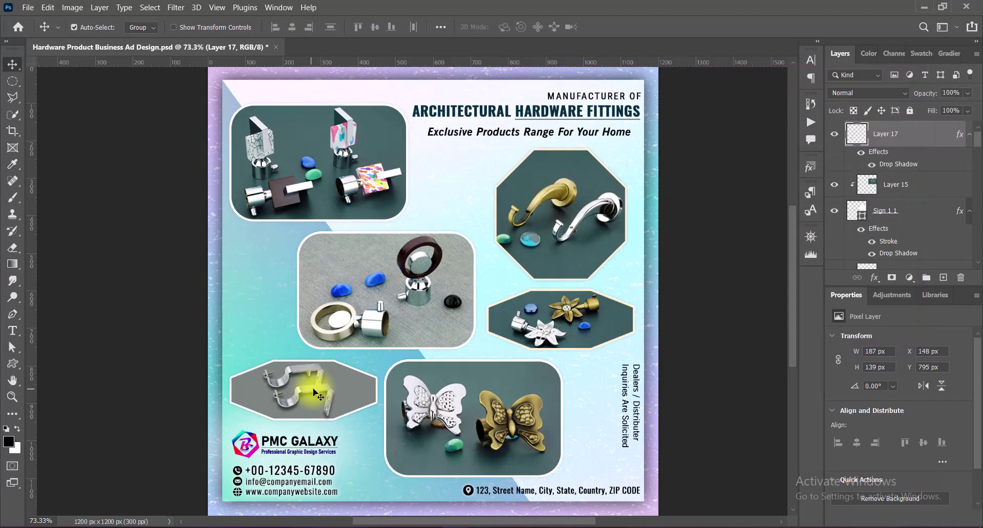
- Nudge the bracket photo slightly right and save the document
key(Right)
key(Right)
key(Right)
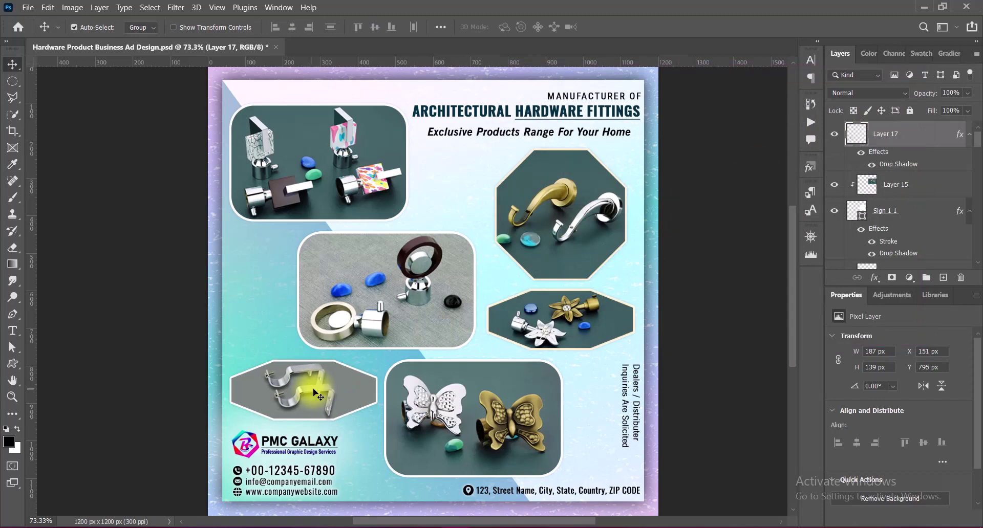
click(698, 370)
key(ctrl+s)
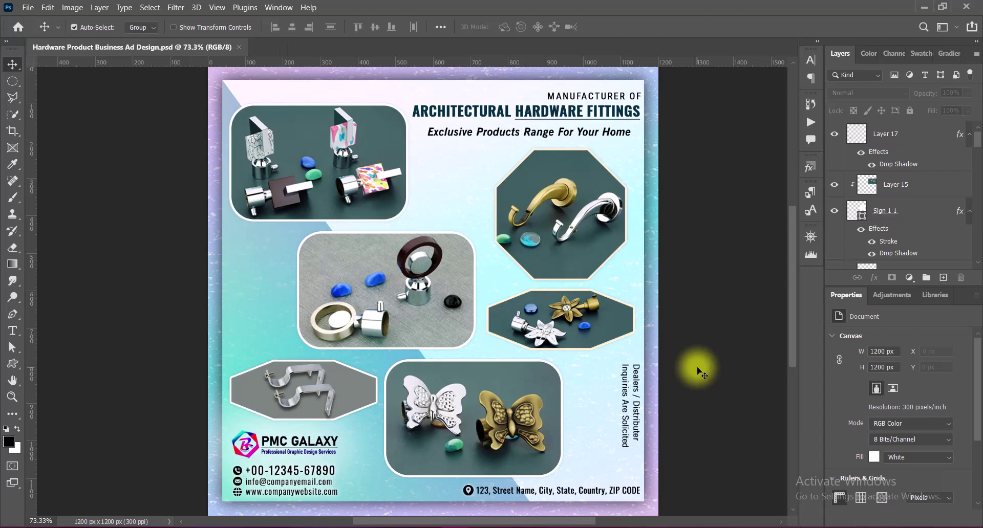
- Type the four-line product list in Roboto Condensed Regular left of the middle photo
click(943, 278)
click(12, 330)
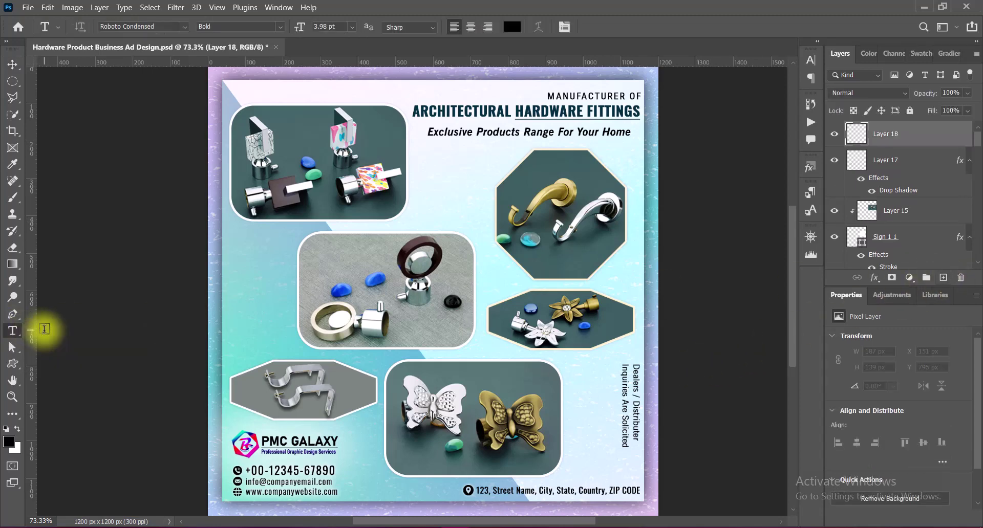
click(281, 27)
click(214, 57)
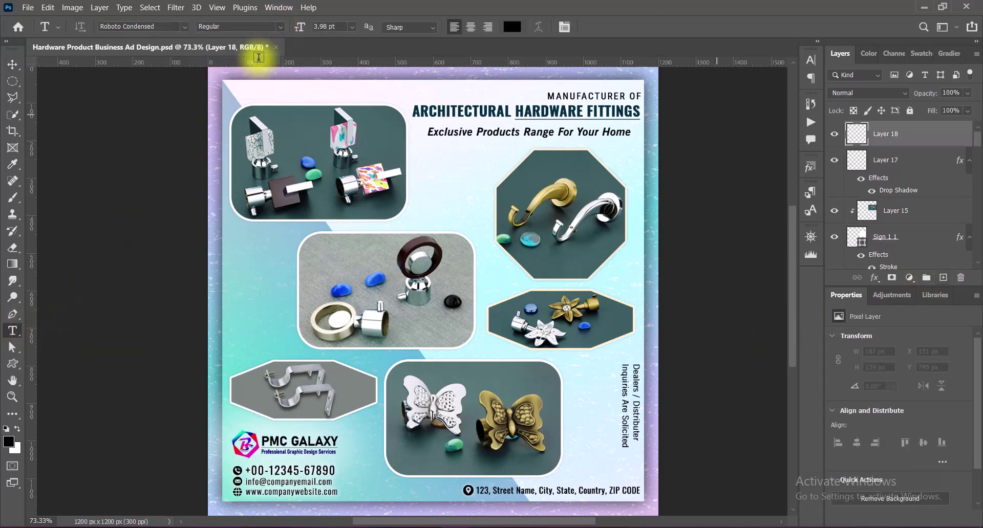
click(233, 243)
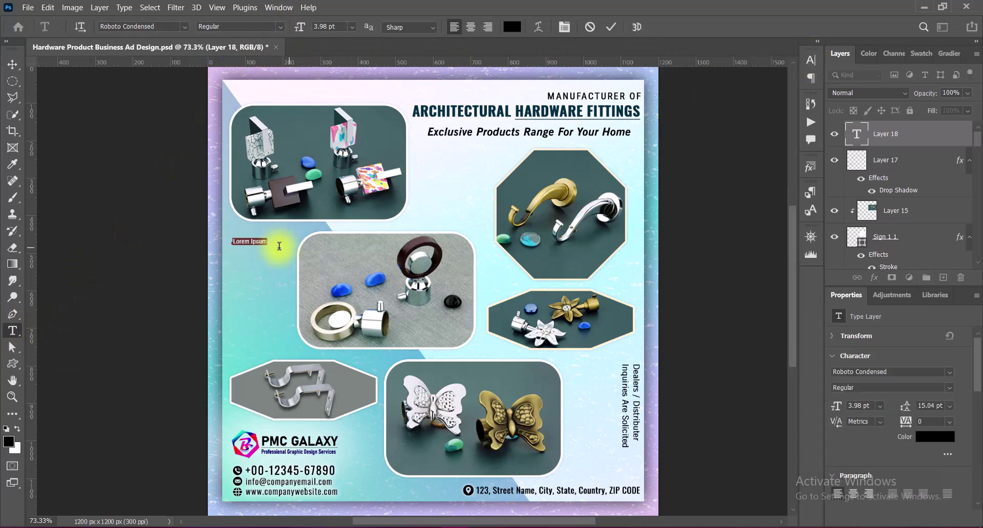
text(Bathroom Accessories)
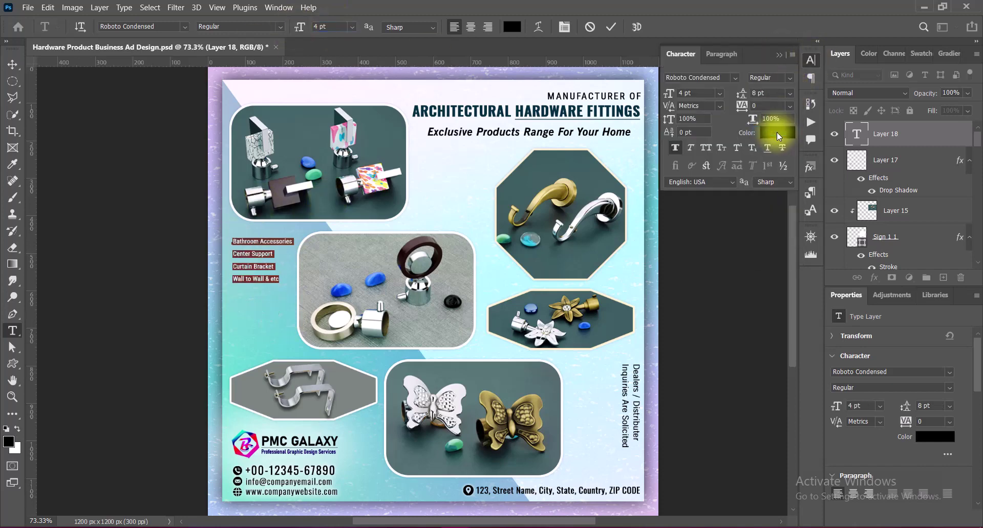
click(611, 27)
- Move the product list lower, beside the middle photo frame
key(v)
mouse_move(260, 269)
mouse_down()
mouse_move(274, 315)
mouse_move(263, 303)
mouse_up()
key(shift+Down)
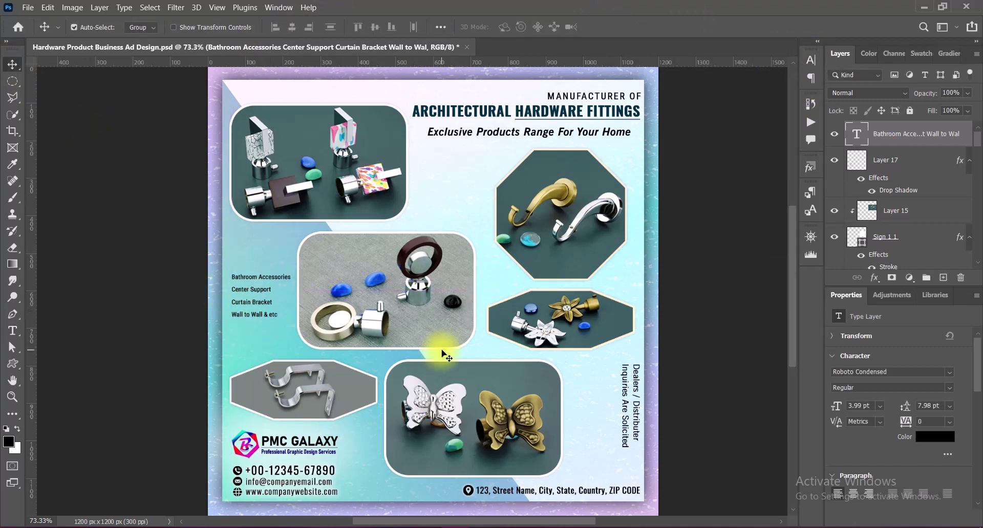
- Draw 10 px black bullet dots before the product-list lines
key(ctrl+shift+alt+n)
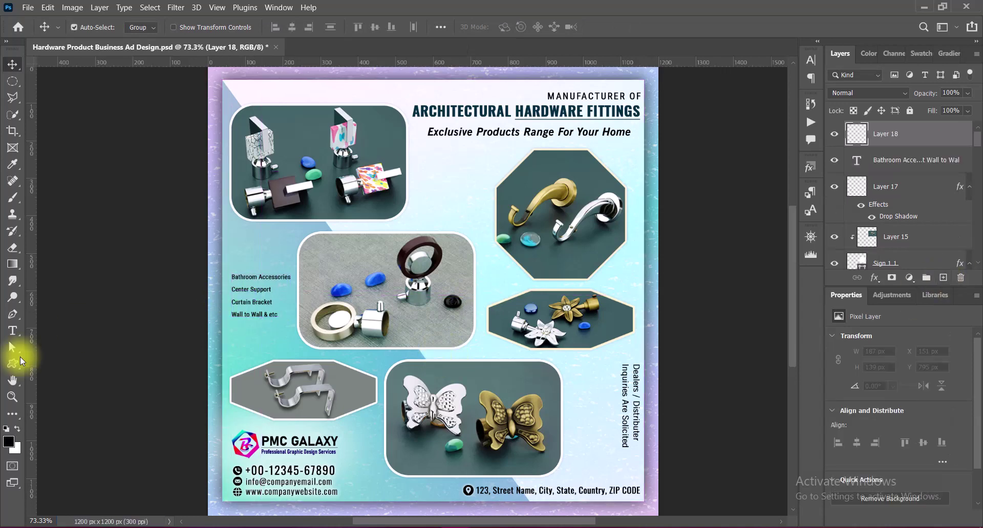
click(12, 364)
mouse_move(261, 243)
mouse_down()
mouse_move(226, 280)
mouse_move(227, 315)
mouse_up()
key(v)
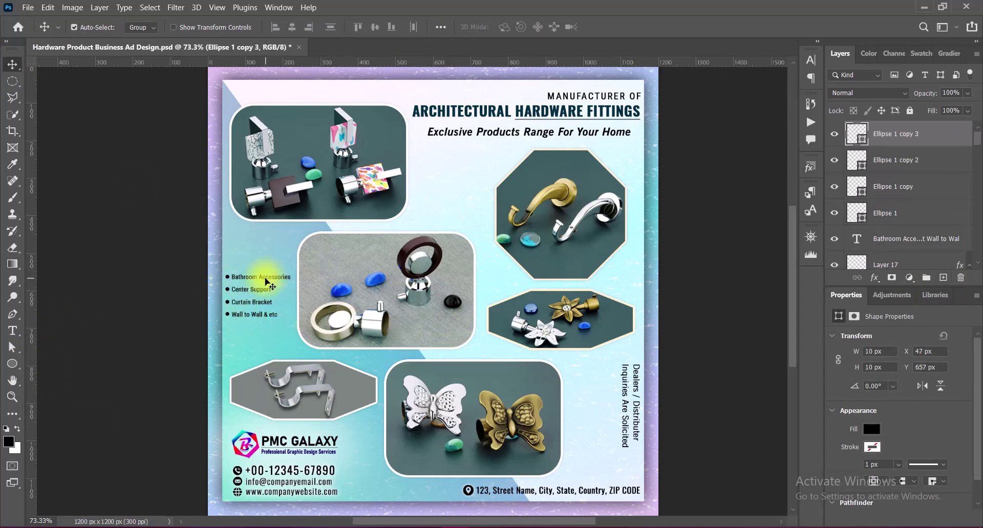
- Give the list text a white drop shadow glow (distance 0, size 21) and save
double_click(858, 239)
click(478, 355)
click(740, 152)
click(651, 194)
key(Return)
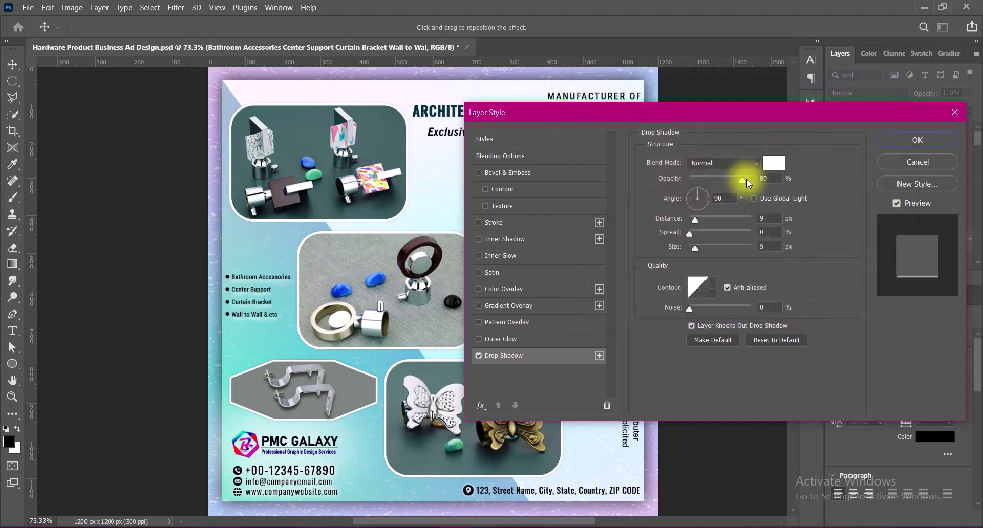
mouse_move(699, 216)
mouse_down()
mouse_move(689, 218)
mouse_move(699, 247)
mouse_up()
text(21)
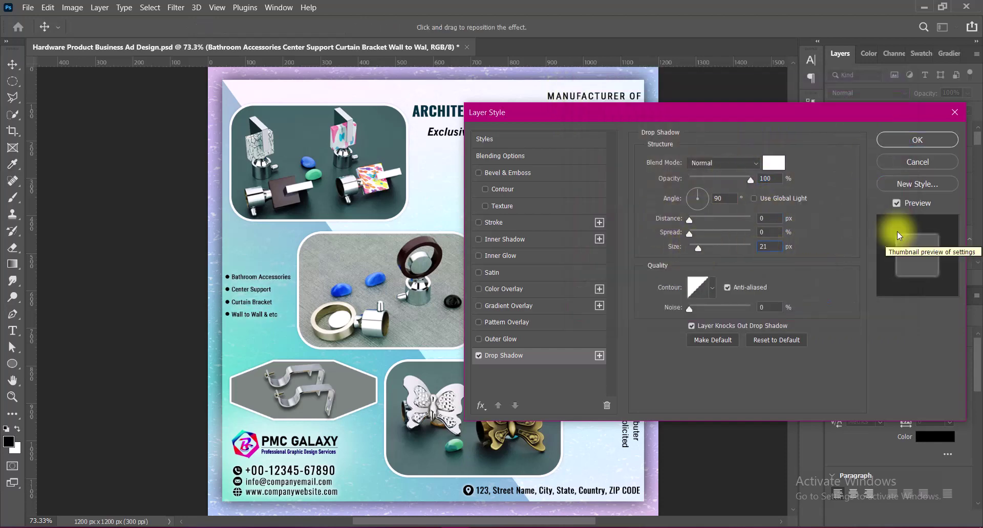
key(Return)
key(ctrl+s)
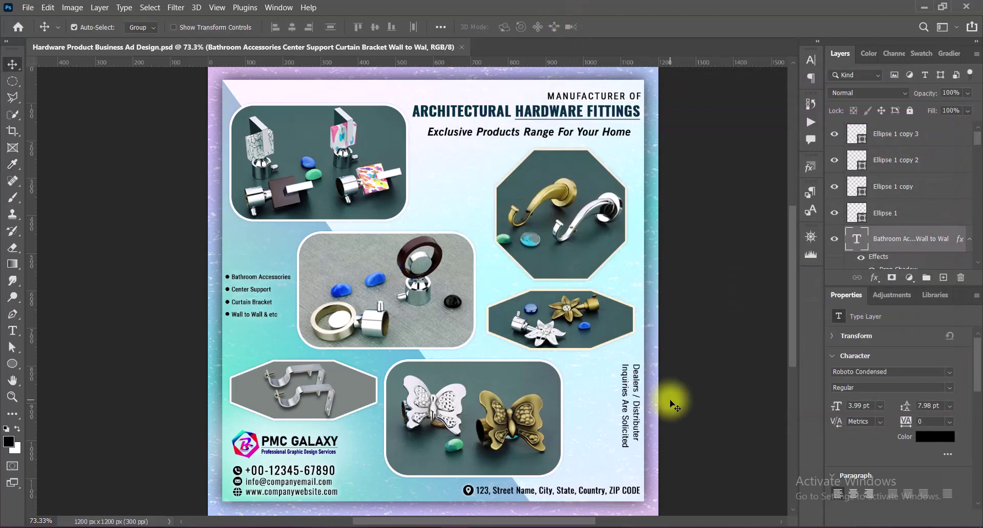
scroll(462, 295, down, 1)
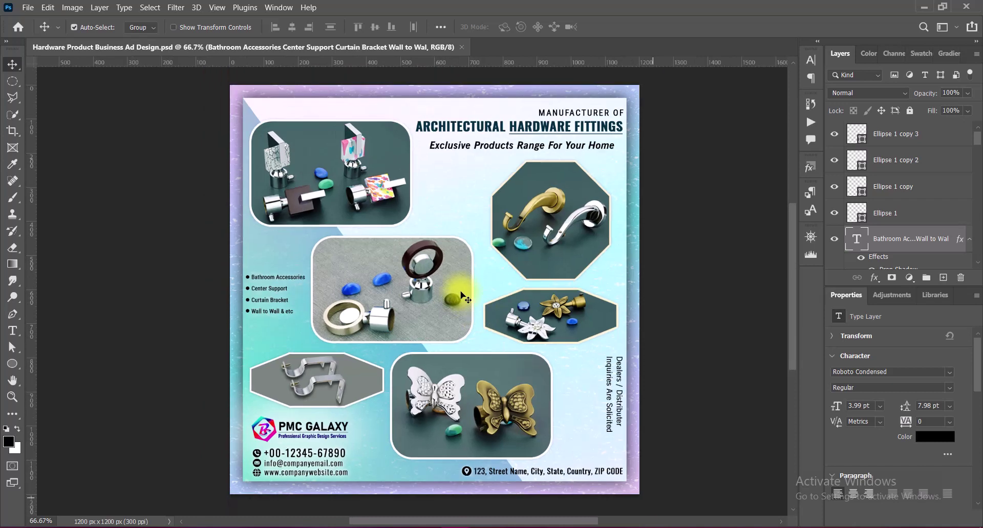
scroll(453, 288, up, 1)
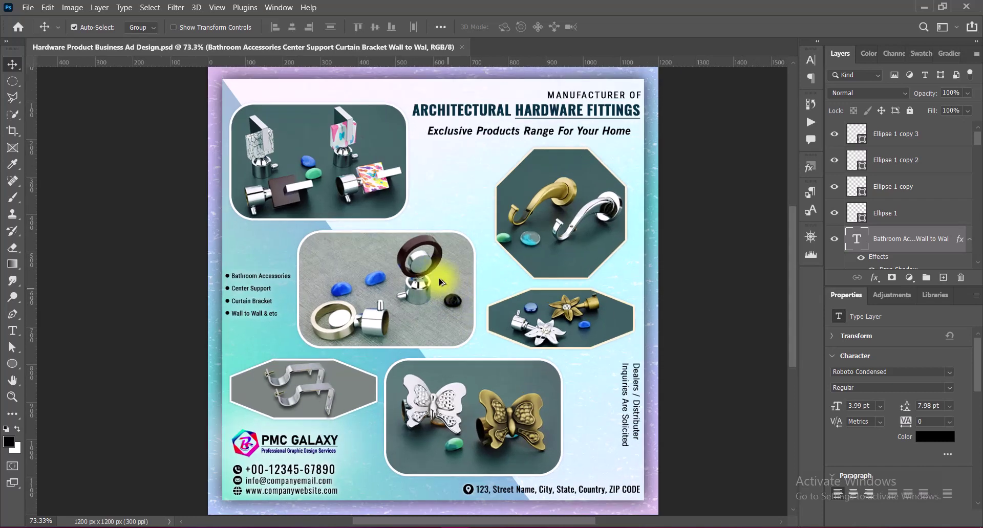
scroll(442, 282, down, 1)
scroll(441, 282, down, 1)
scroll(441, 282, up, 1)
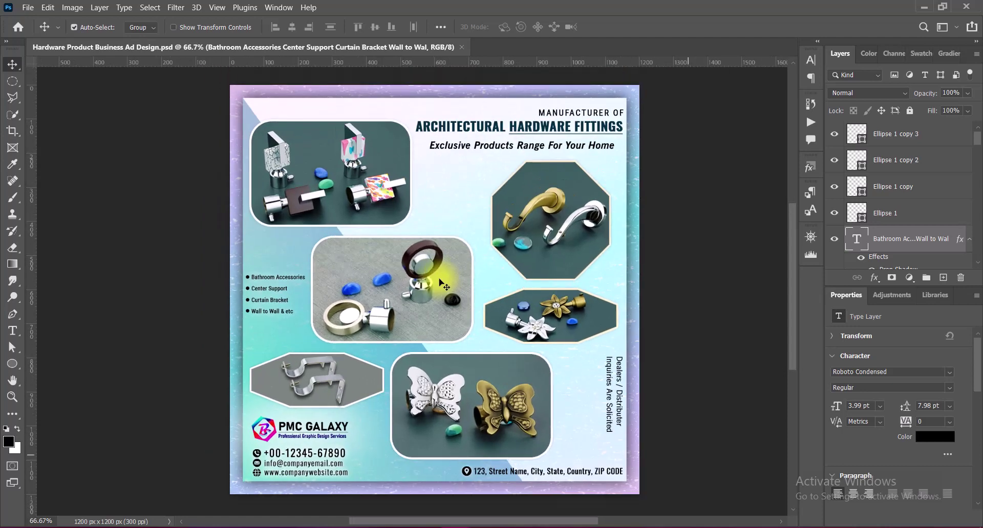
scroll(444, 285, up, 1)
scroll(443, 285, down, 1)
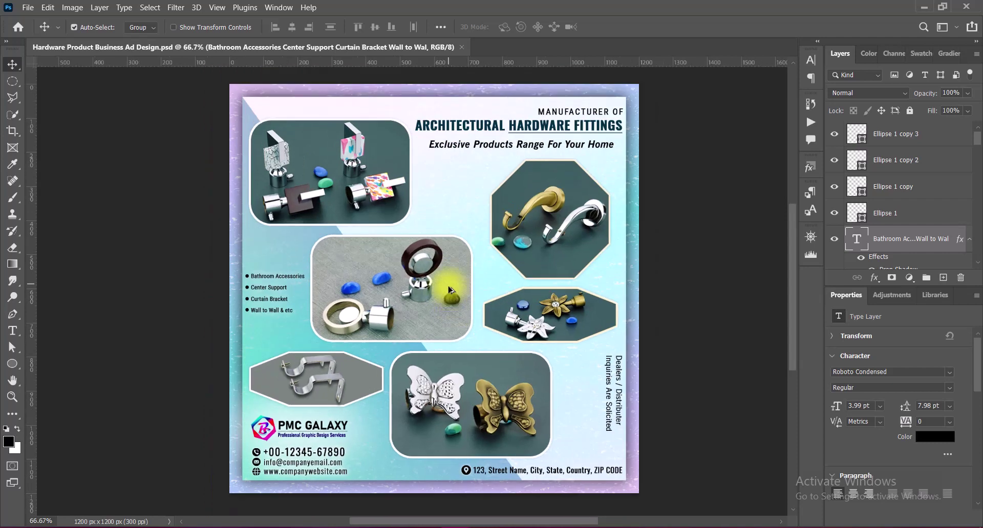